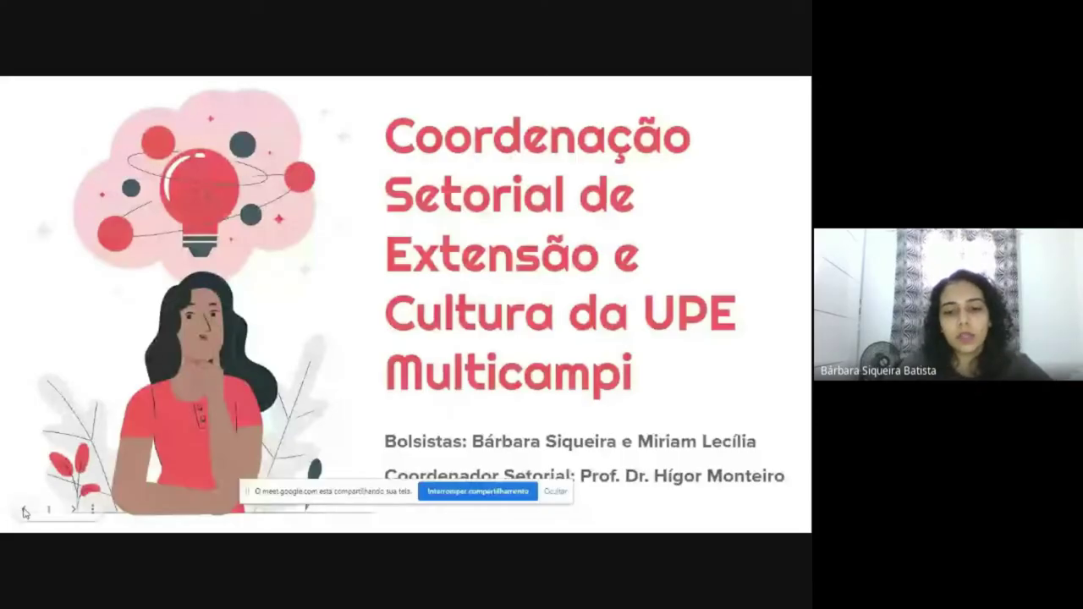
Go to the Instruções de Certificação slide and follow its 'planilha de anuência Multicampi' link.
left_click(556, 493)
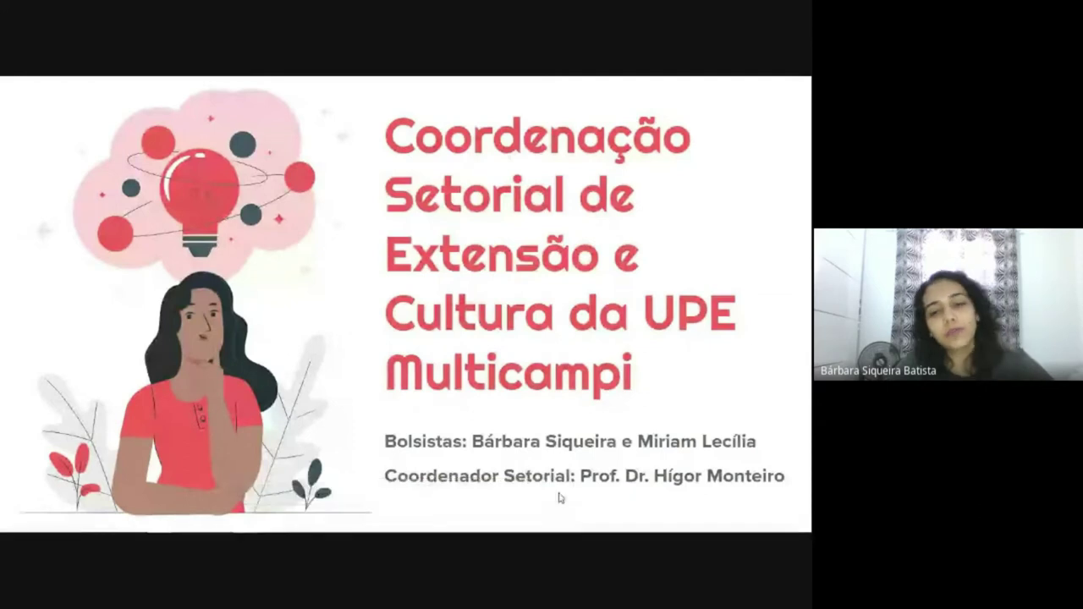
left_click(737, 266)
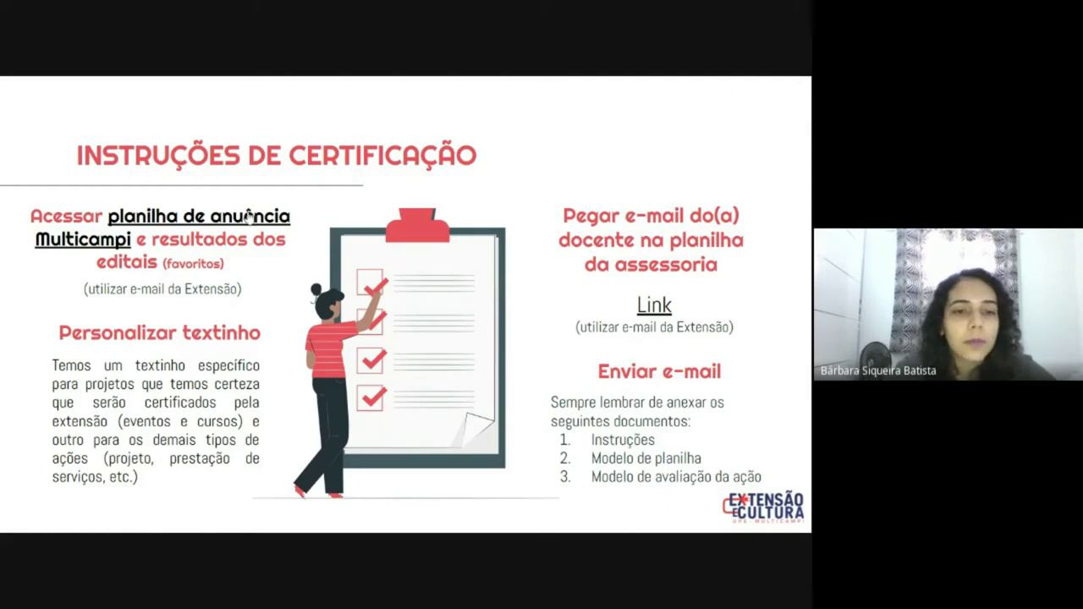
left_click(246, 219)
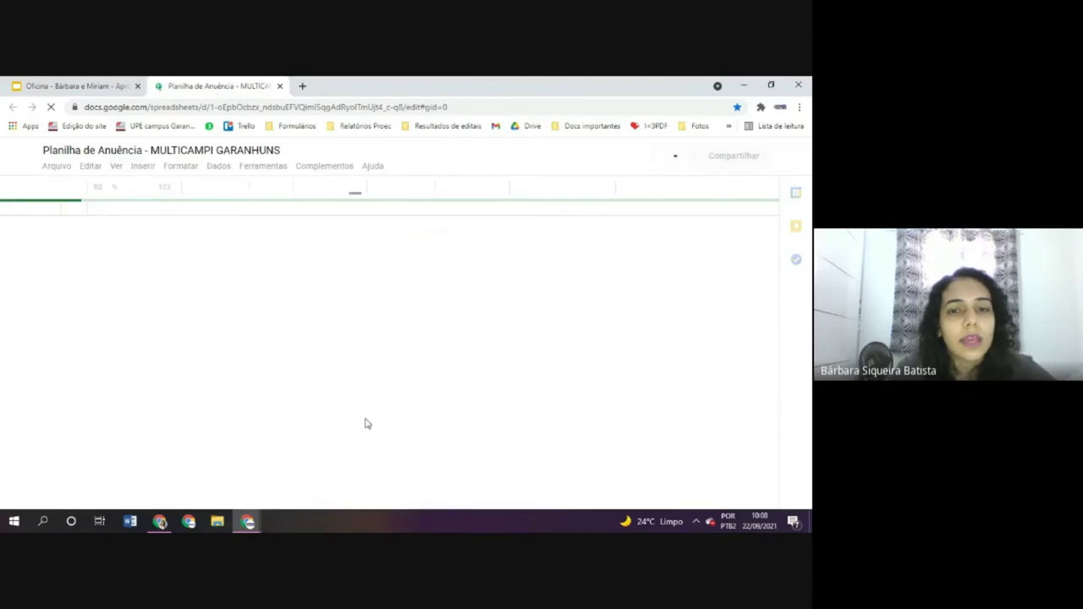
Scroll through the consent sheet's rows and select cell B44, 'Um Mergulho no Mundo das Criptomoedas'.
scroll(366, 423, "down", 3)
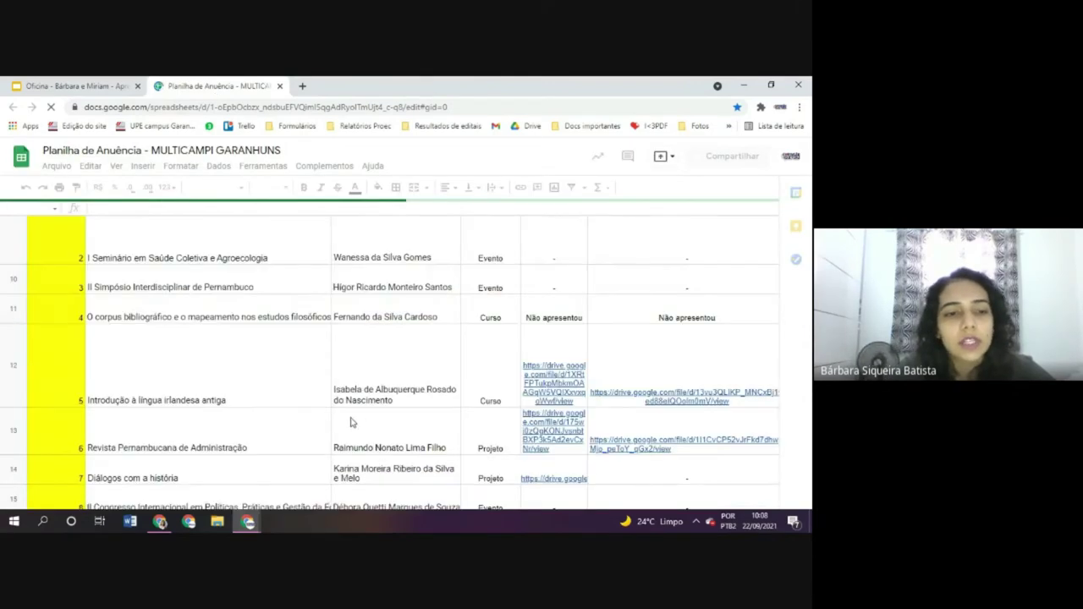
scroll(135, 357, "down", 3)
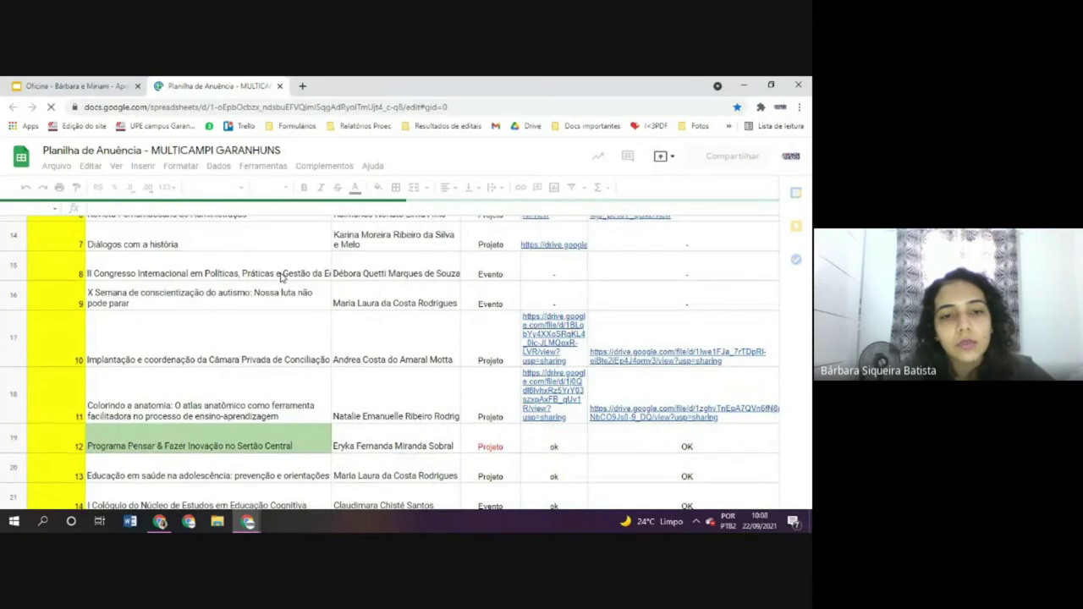
scroll(254, 338, "down", 2)
scroll(321, 319, "down", 5)
scroll(372, 323, "down", 5)
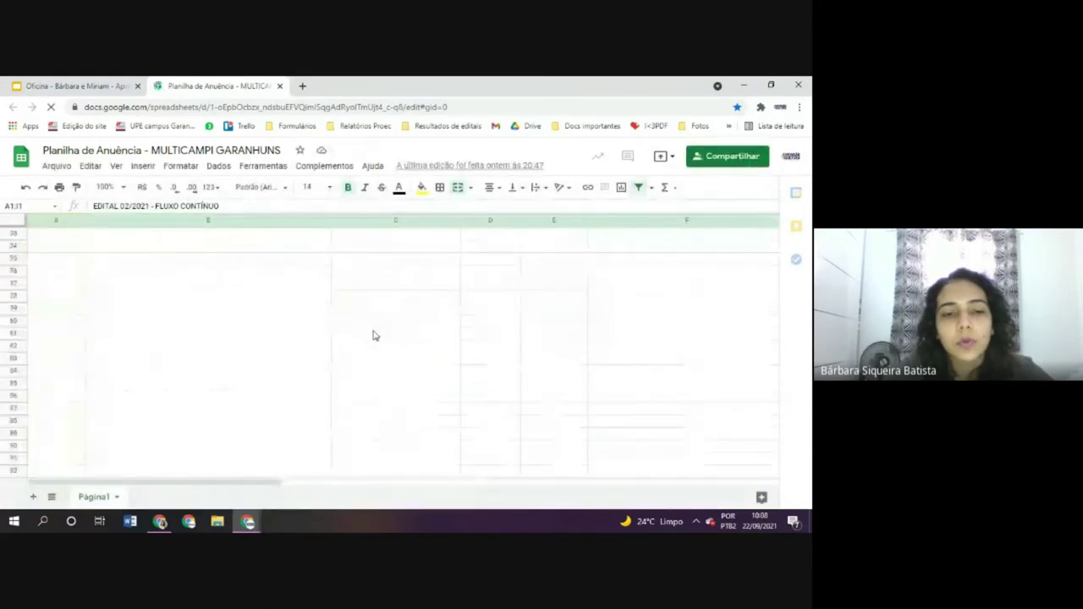
scroll(372, 343, "up", 5)
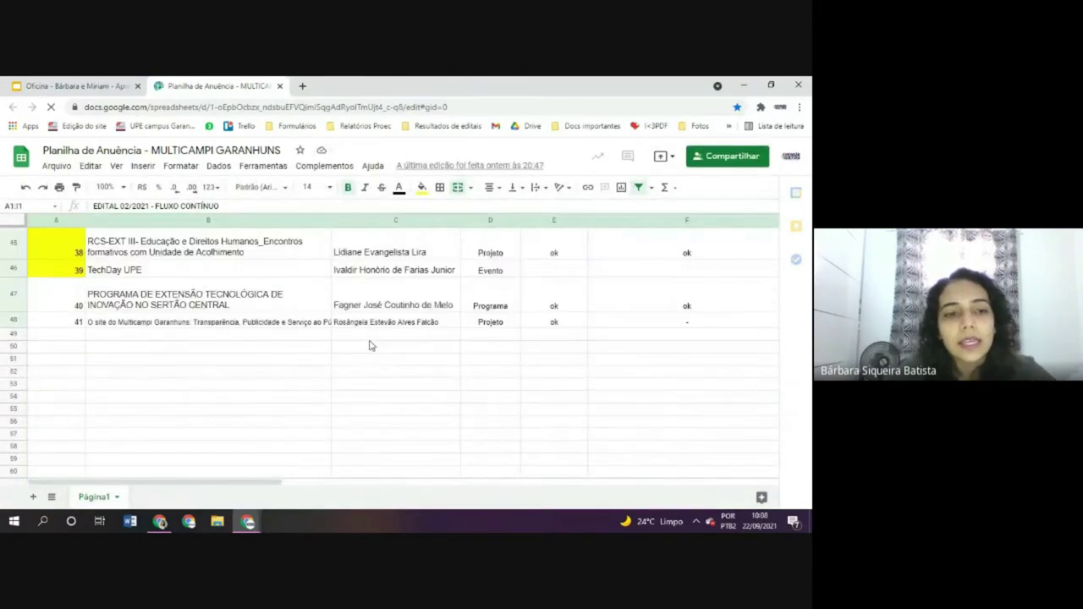
scroll(253, 364, "up", 2)
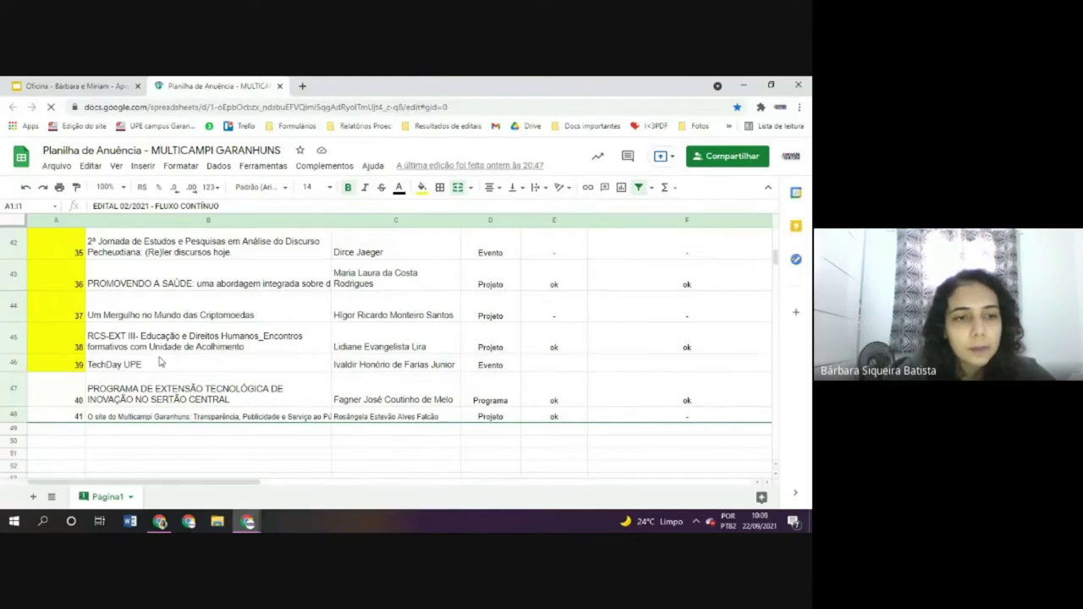
scroll(160, 364, "up", 1)
scroll(177, 381, "up", 1)
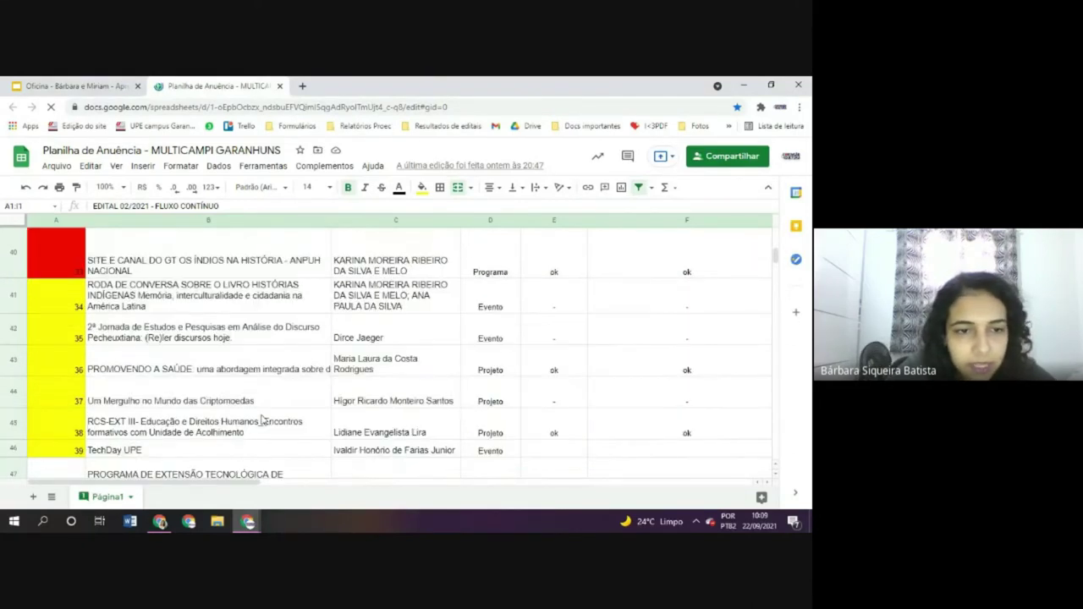
left_click(188, 394)
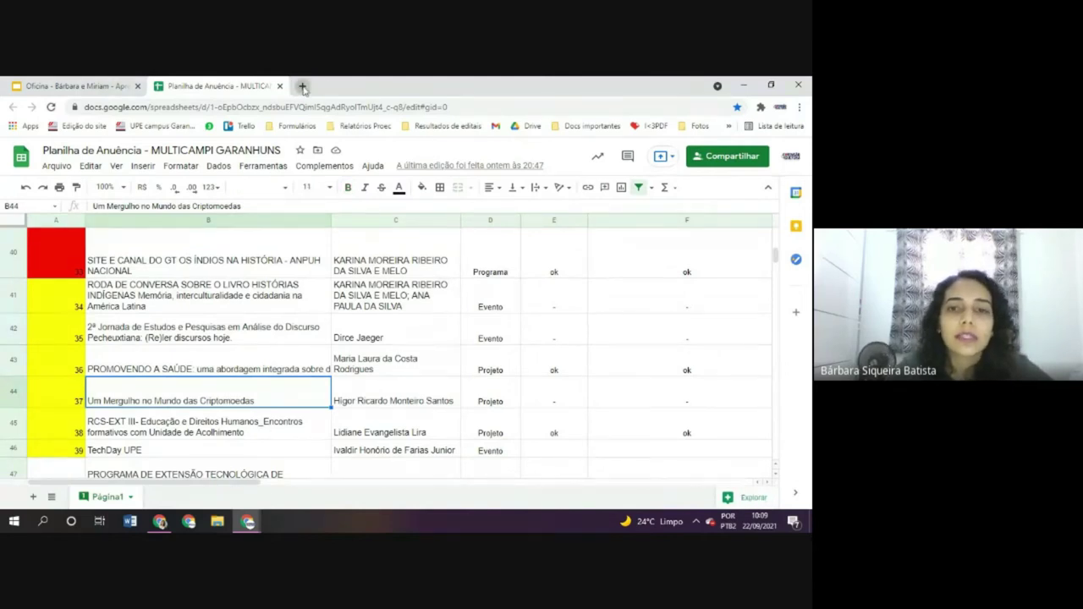
Open the FC 02/2021 approved-proposals spreadsheet from the Resultados de editais bookmarks in a new tab.
left_click(303, 87)
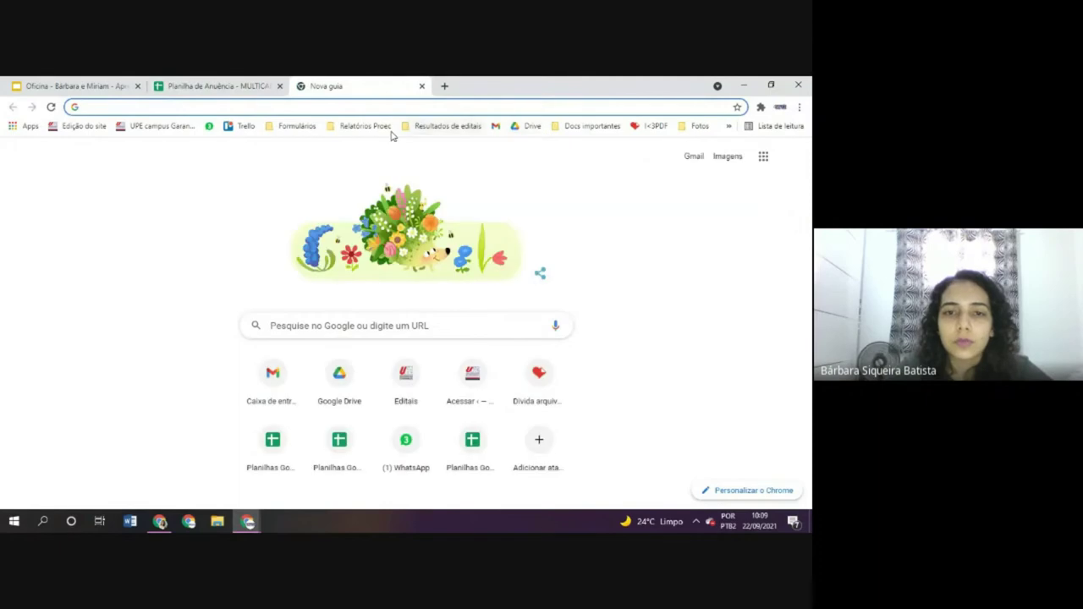
left_click(445, 127)
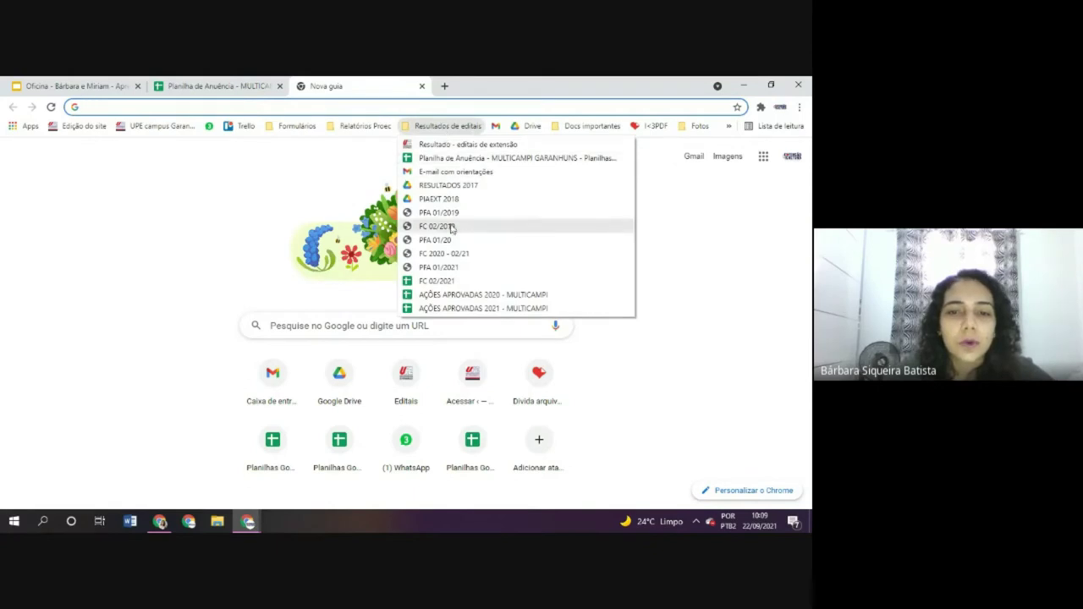
left_click(465, 281)
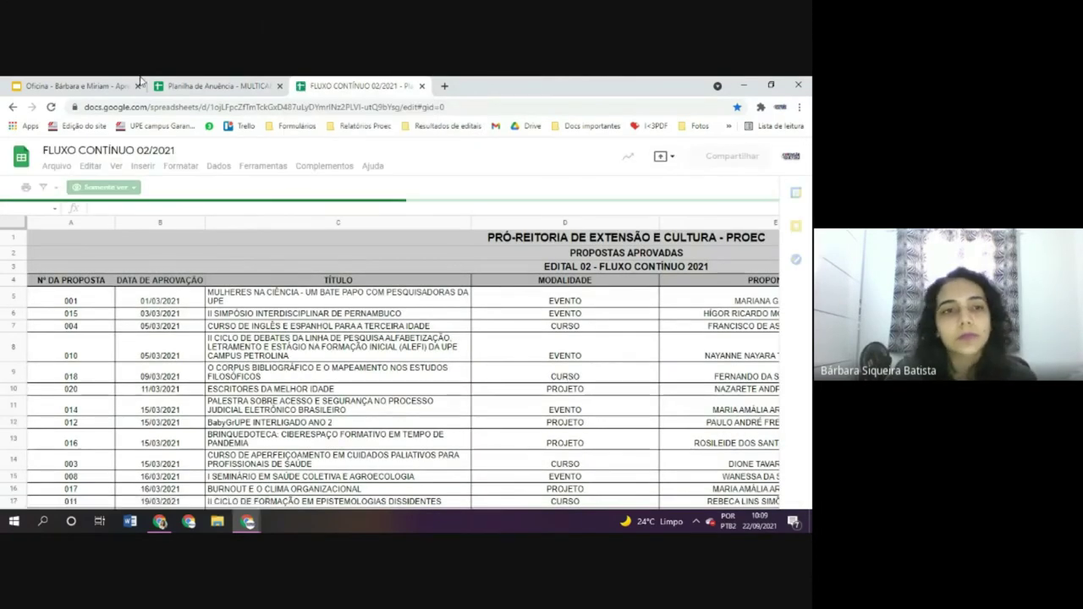
left_click(189, 83)
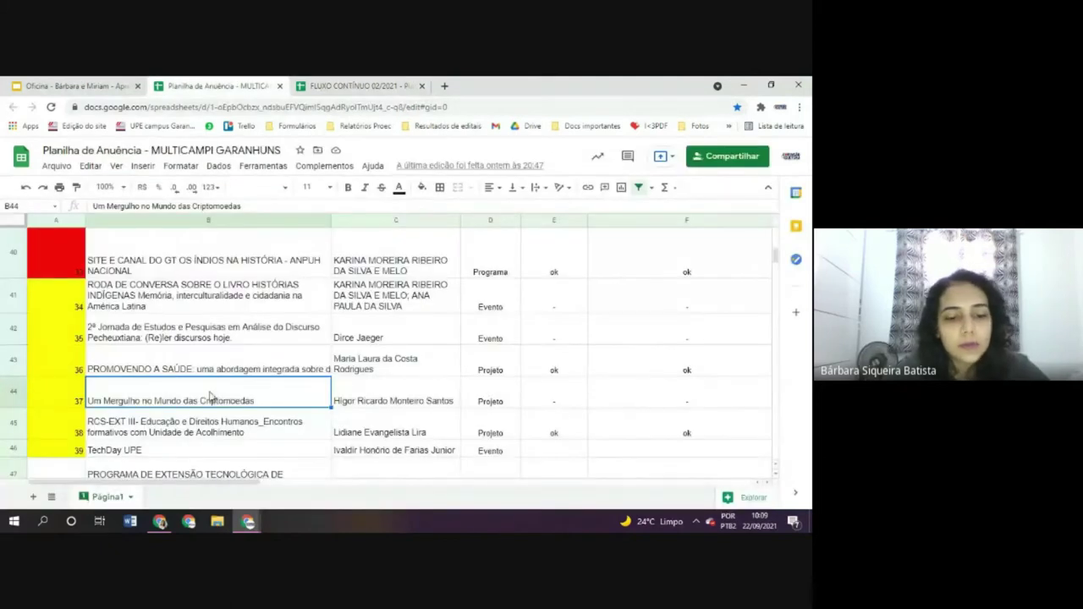
left_click(322, 85)
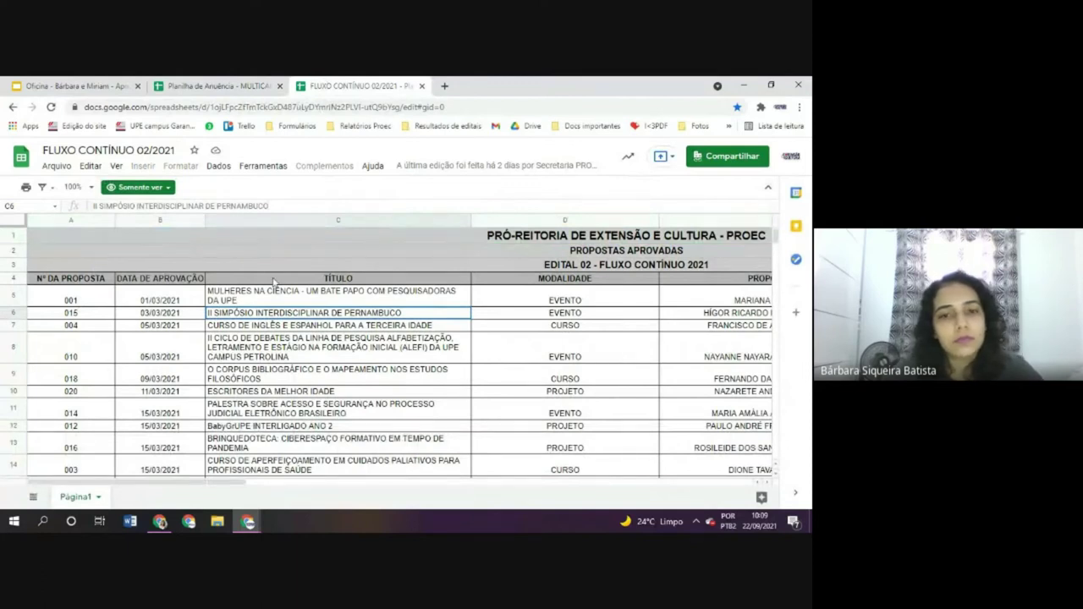
Search for the pasted title to find the UM MERGULHO NO MUNDO DAS CRIPTOMOEDAS row, then return to the slides.
key("ctrl+f")
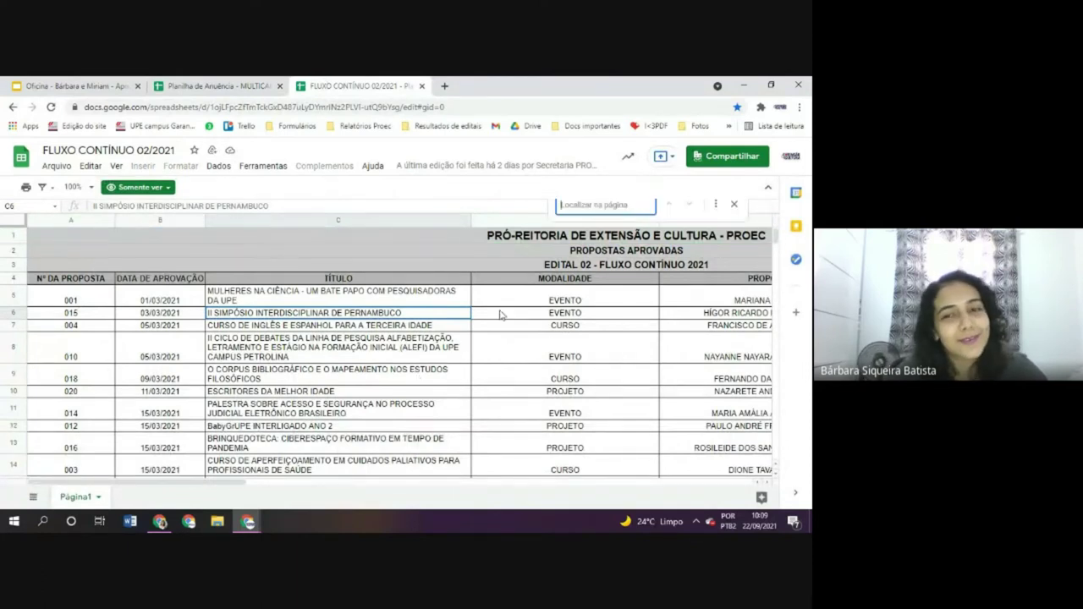
scroll(566, 213, "down", 1)
key("ctrl+v")
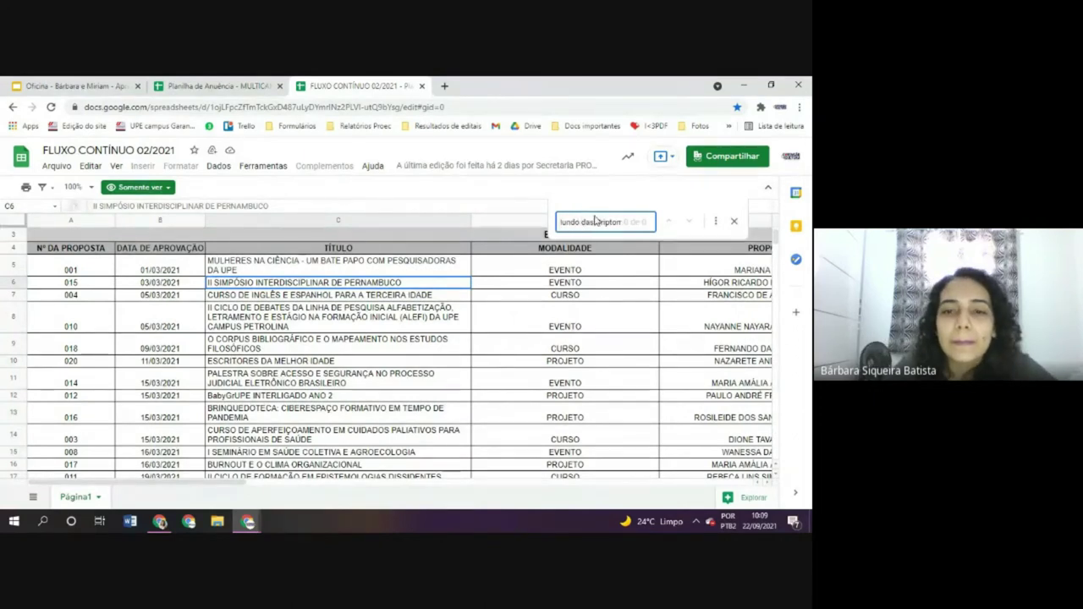
key("Return")
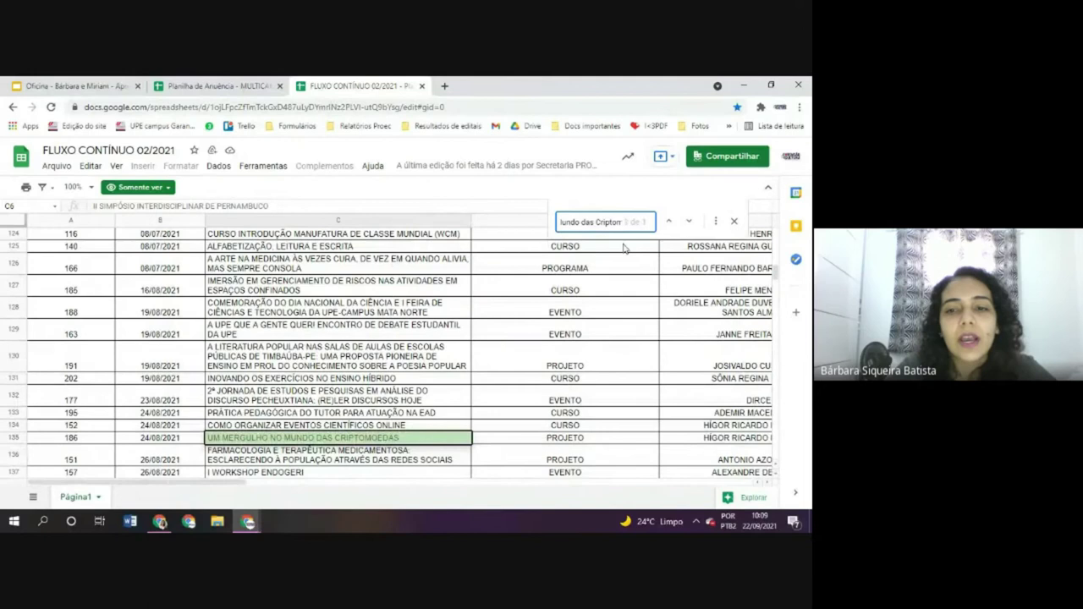
scroll(438, 342, "down", 1)
scroll(339, 342, "down", 2)
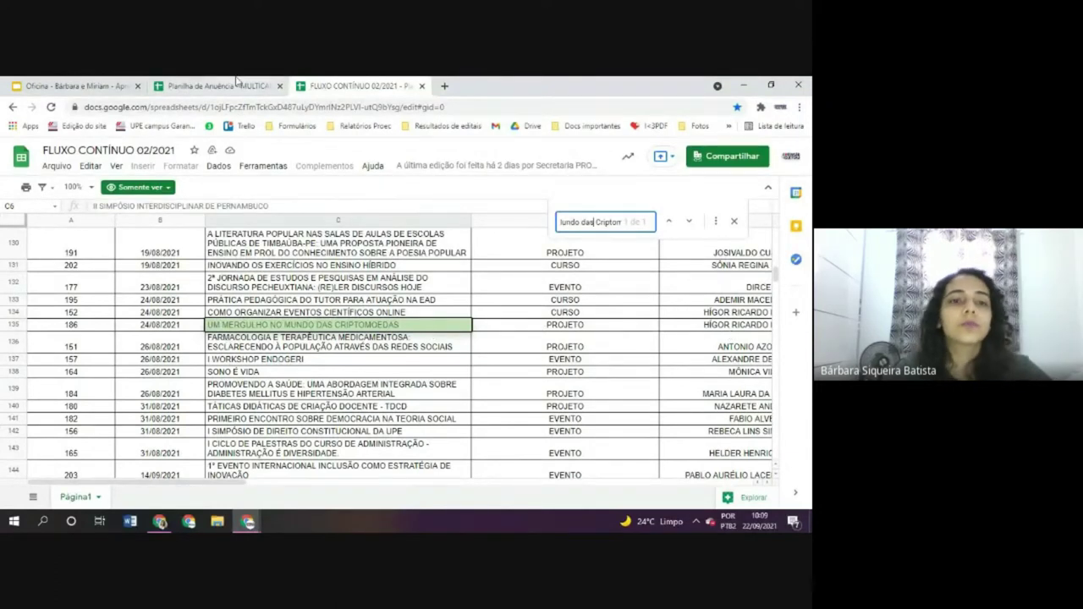
left_click(75, 84)
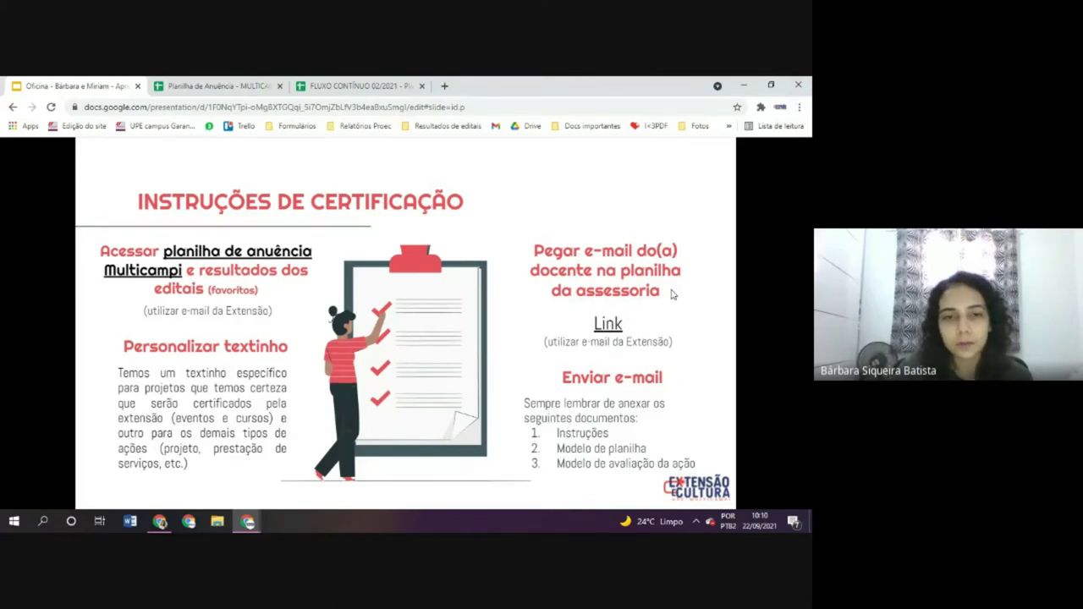
Return to the Instruções de Certificação slide, exit full screen, and present again from there.
left_click(660, 194)
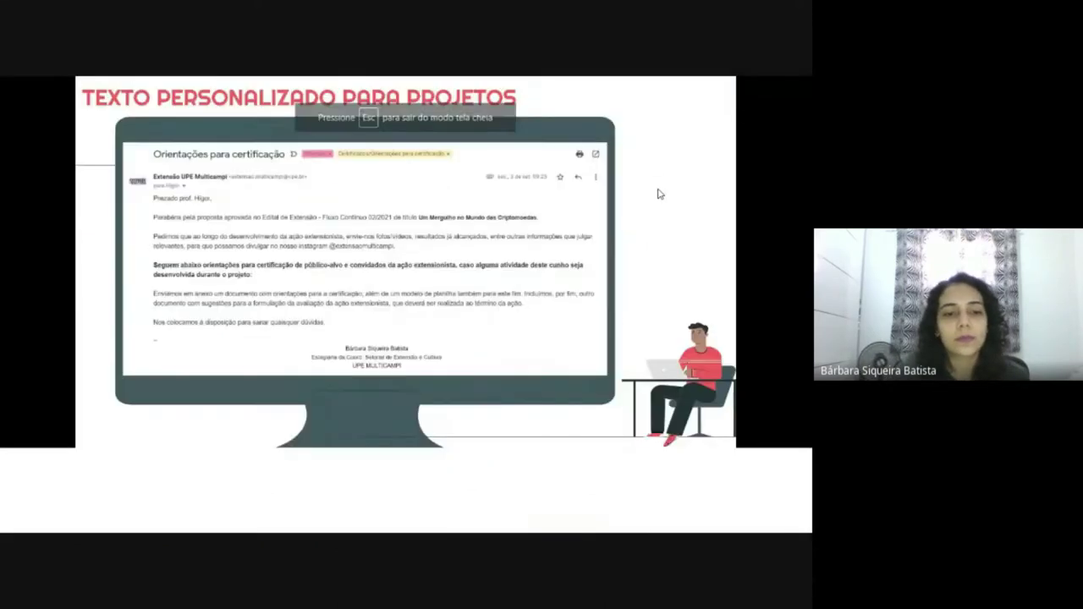
key("Left")
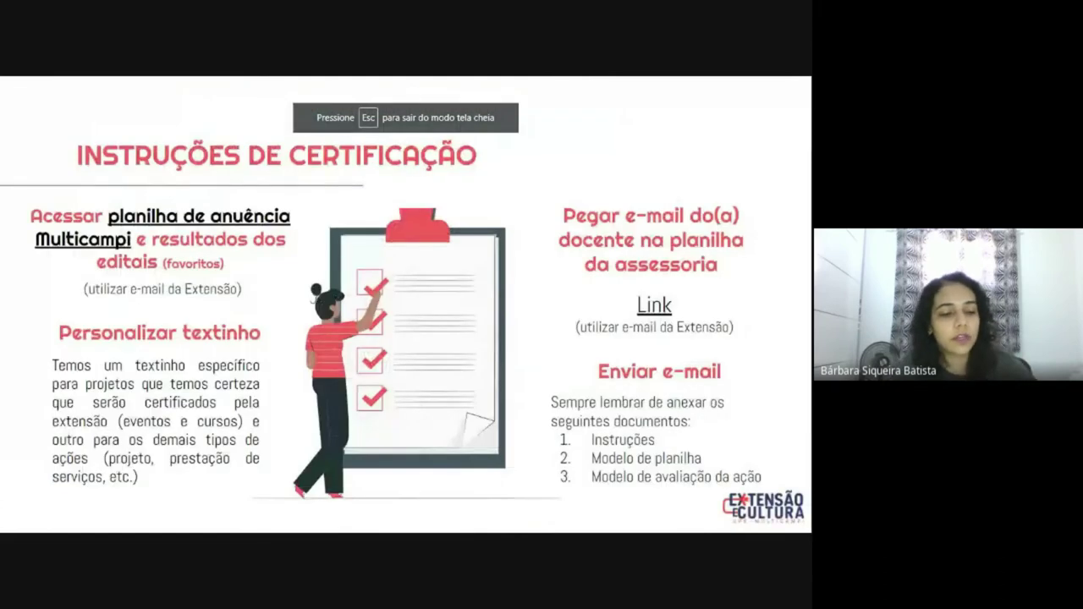
key("Escape")
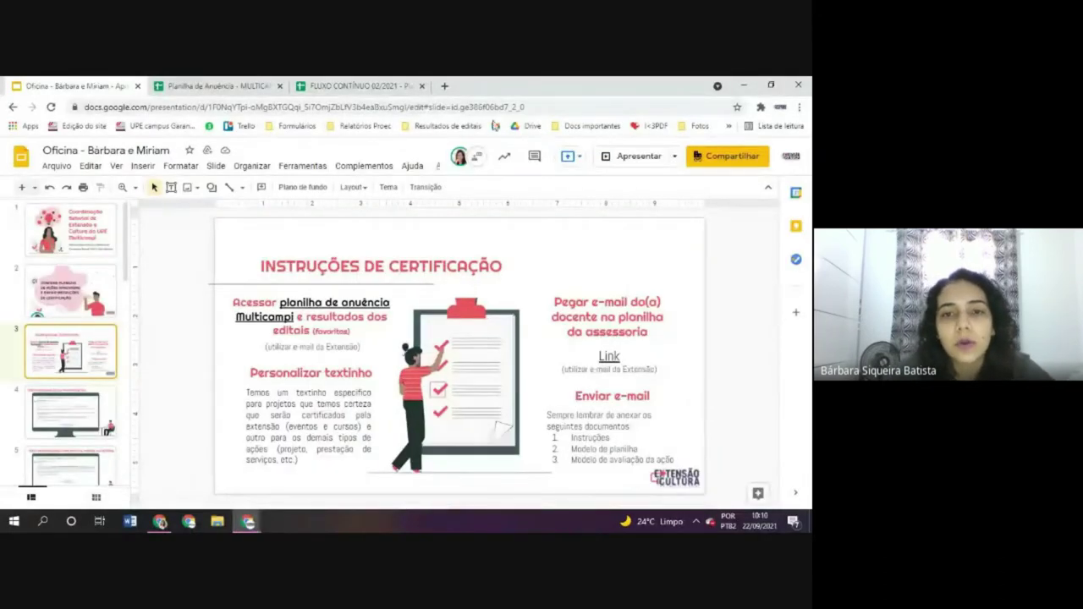
left_click(444, 126)
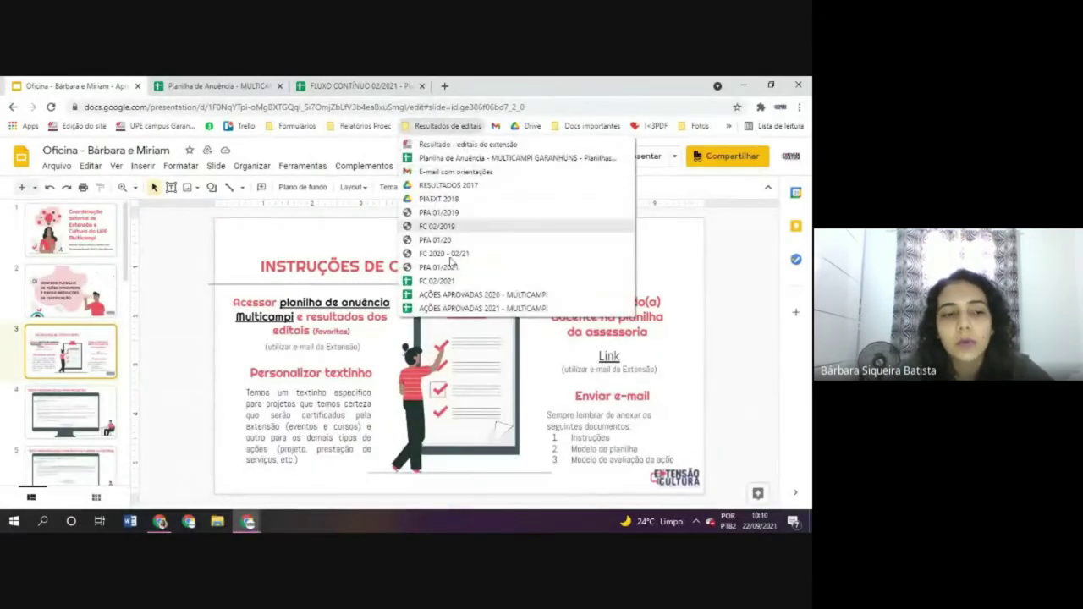
left_click(142, 335)
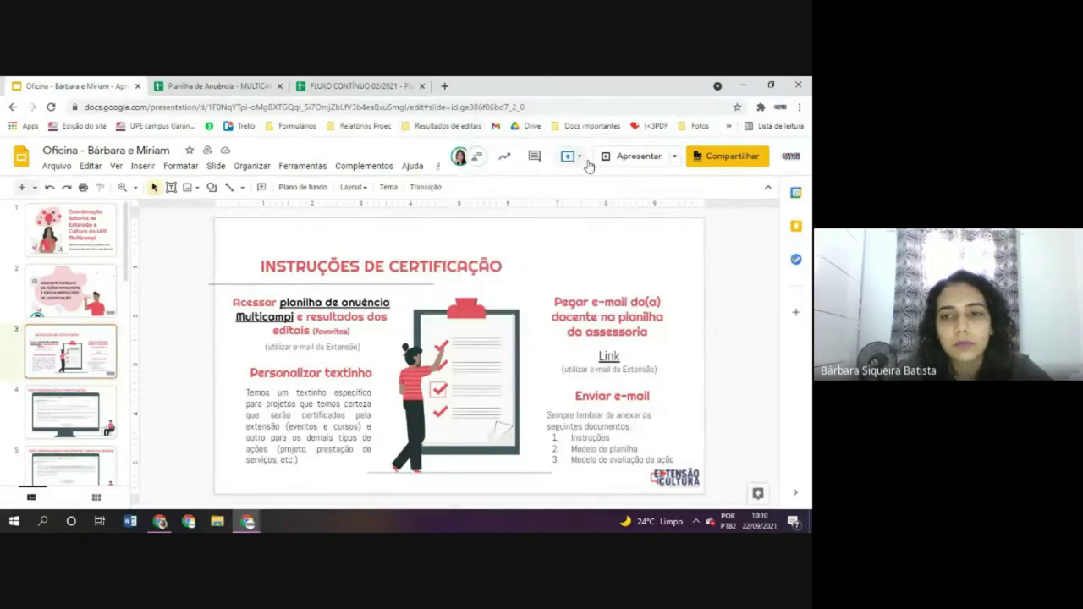
left_click(615, 167)
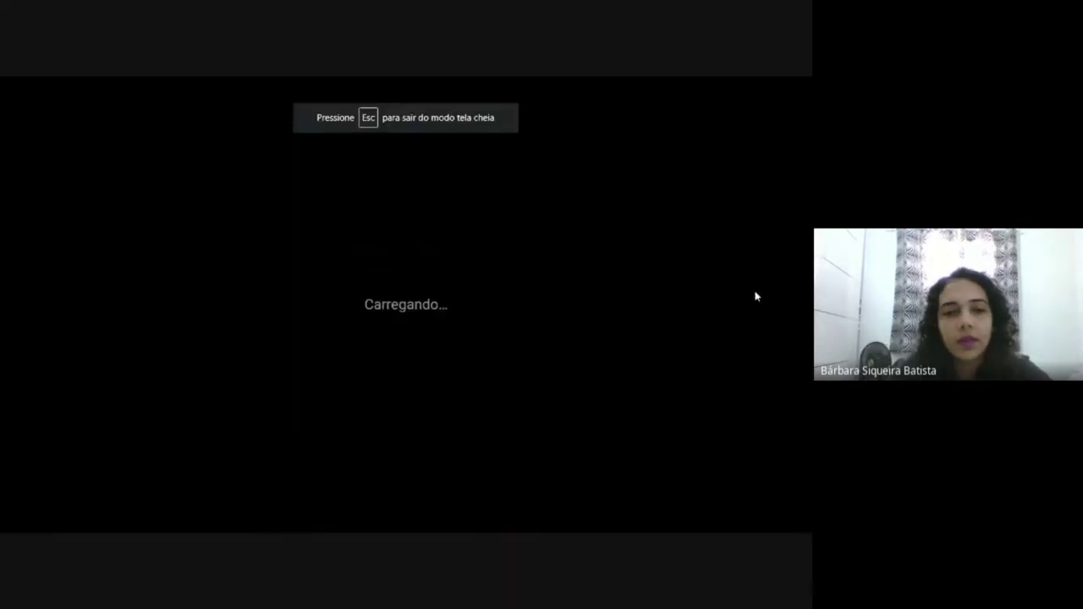
Move to the next slide, showing the sample certification e-mail for projects.
key("Right")
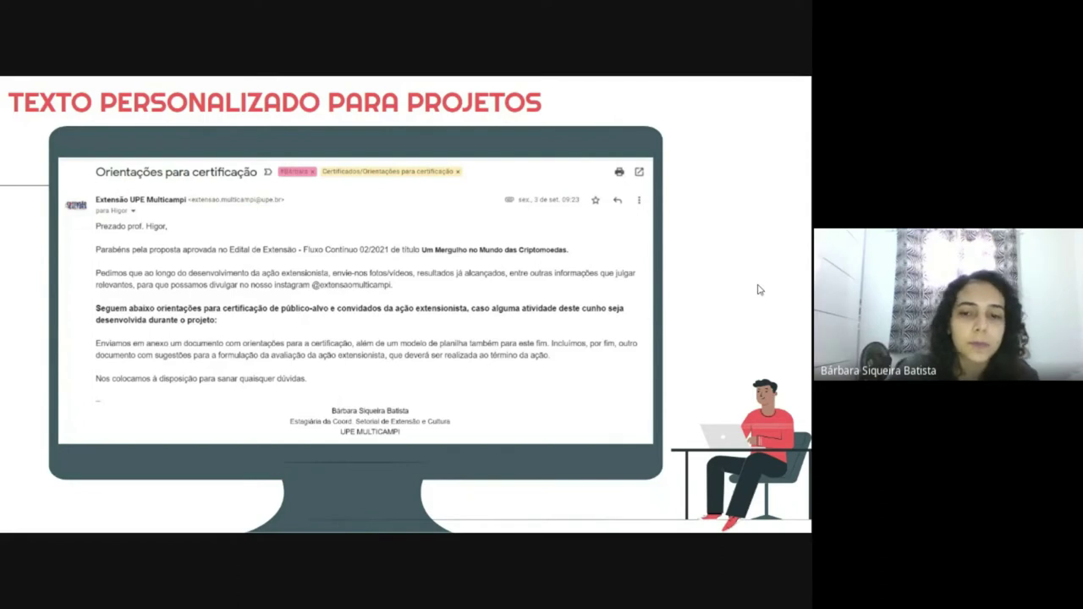
Advance past the events-and-courses slide to the DOCUMENTOS DE INSTRUÇÕES slide.
key("Right")
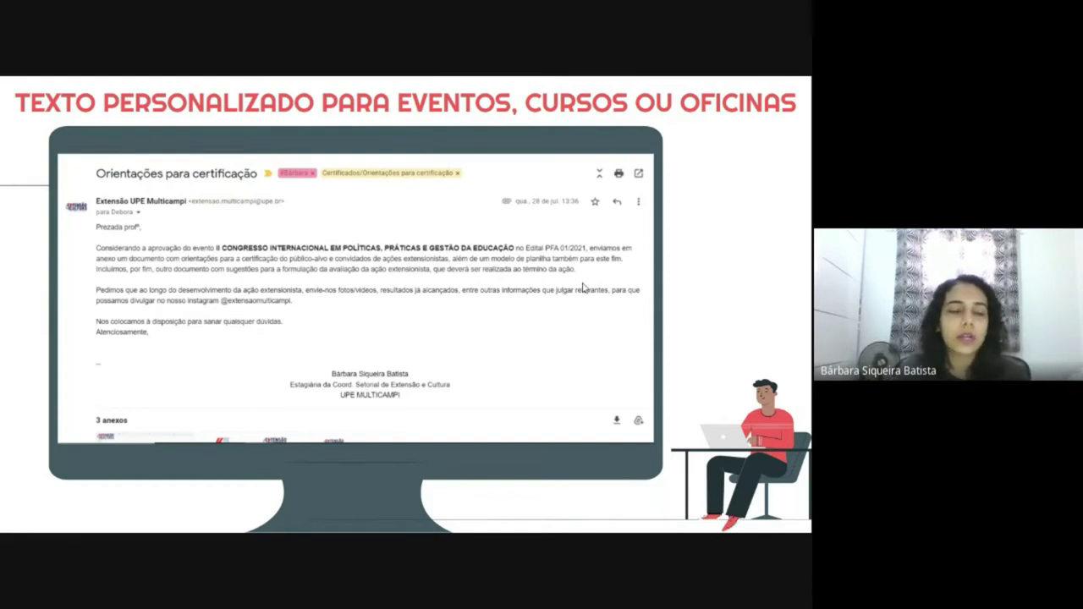
key("Right")
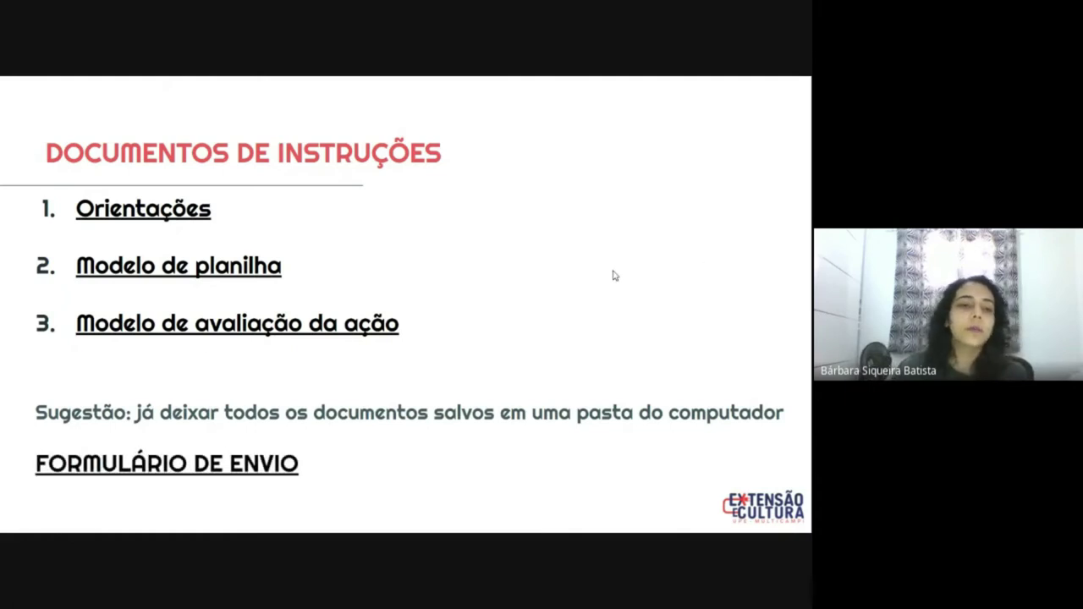
Open the Orientações Certificação Setorial Extensão PDF, close both spreadsheet tabs, and scroll through it.
left_click(159, 211)
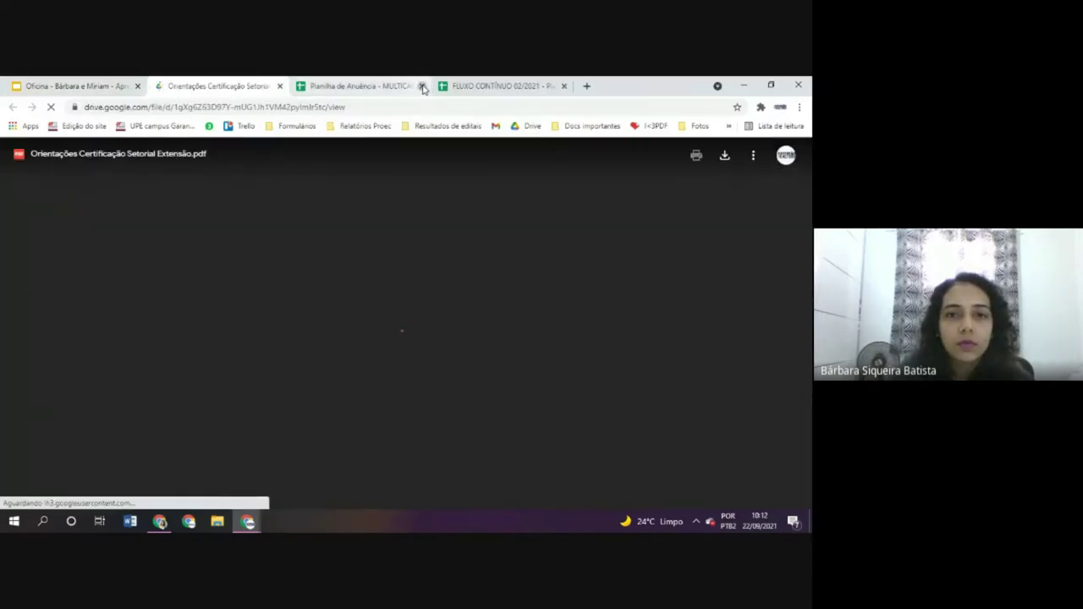
left_click(421, 85)
left_click(420, 86)
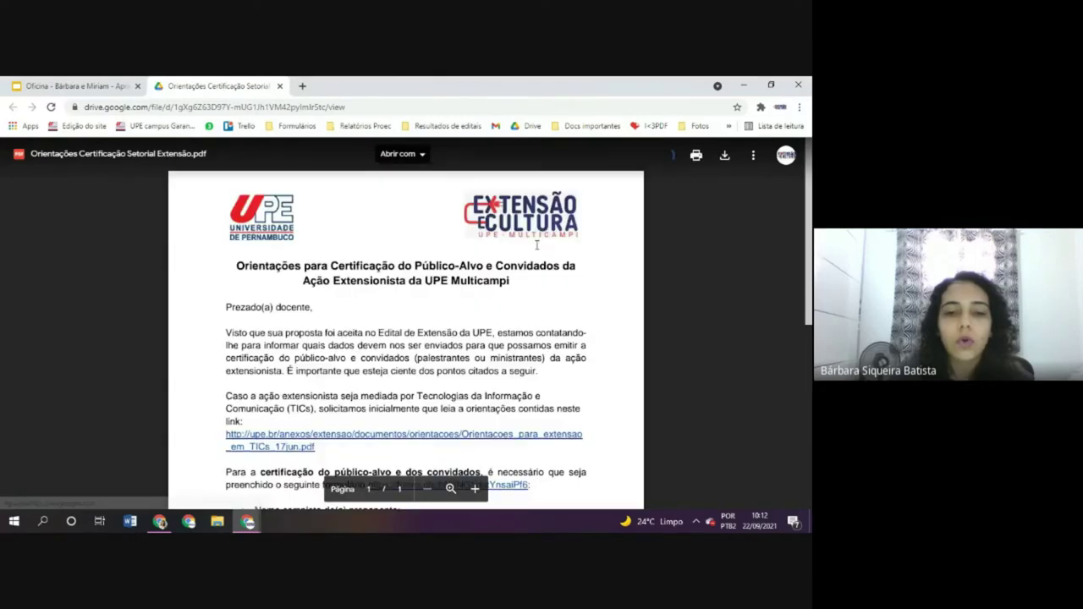
scroll(579, 267, "down", 1)
scroll(580, 268, "down", 1)
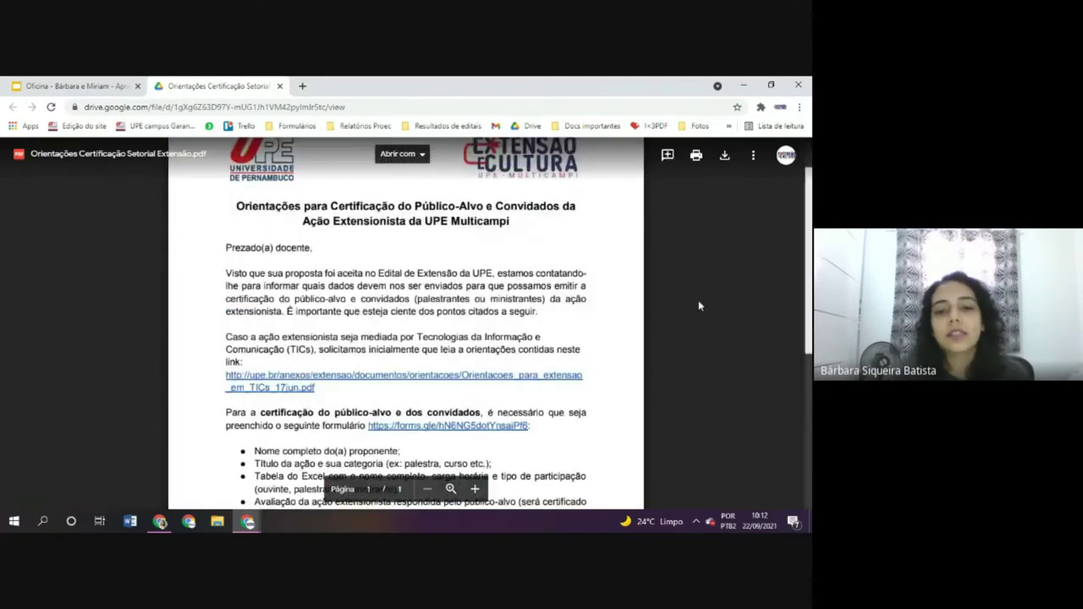
scroll(601, 271, "up", 1)
scroll(622, 276, "down", 1)
scroll(622, 276, "down", 1)
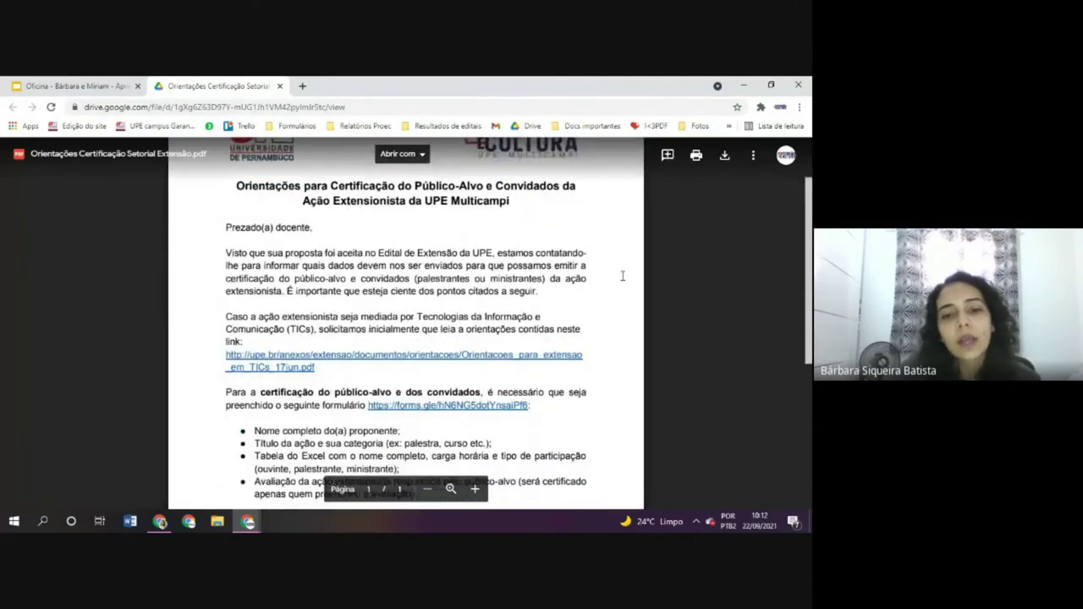
scroll(622, 276, "up", 1)
scroll(579, 313, "down", 2)
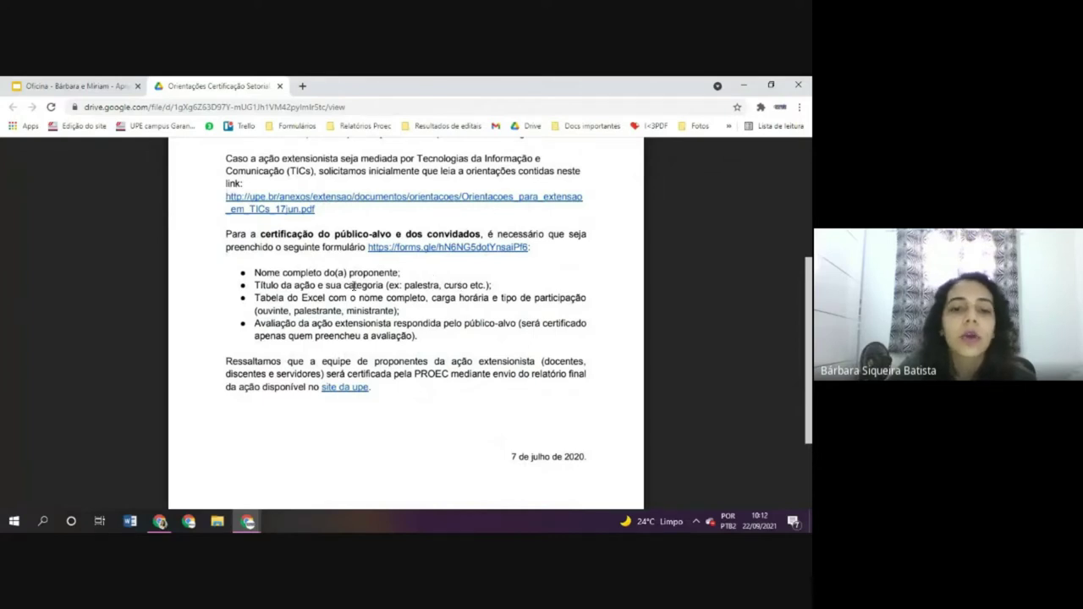
scroll(353, 286, "up", 1)
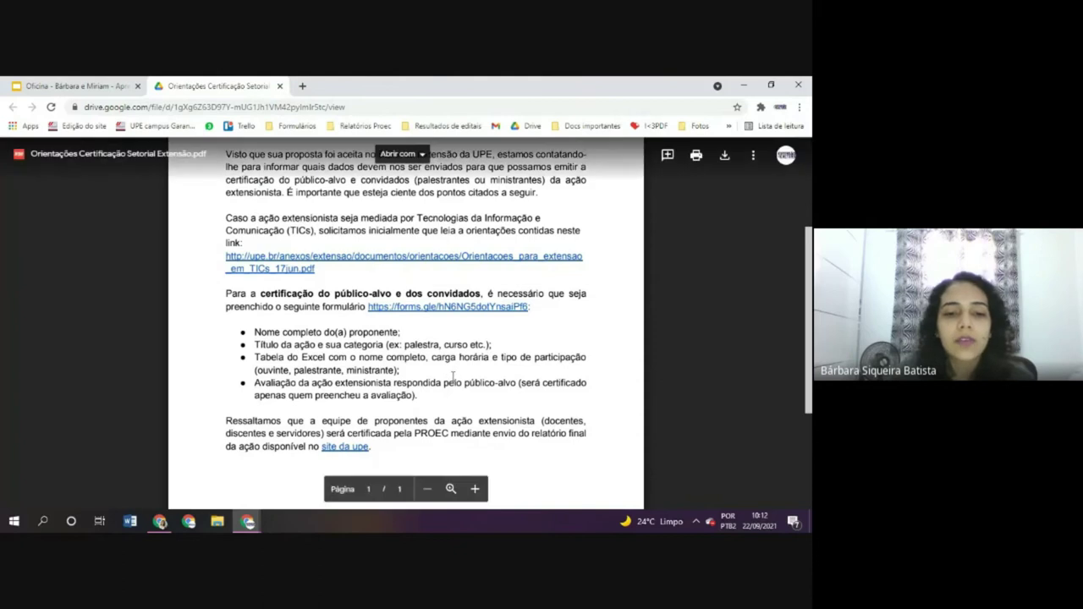
scroll(449, 378, "down", 3)
scroll(581, 352, "up", 2)
scroll(581, 351, "up", 2)
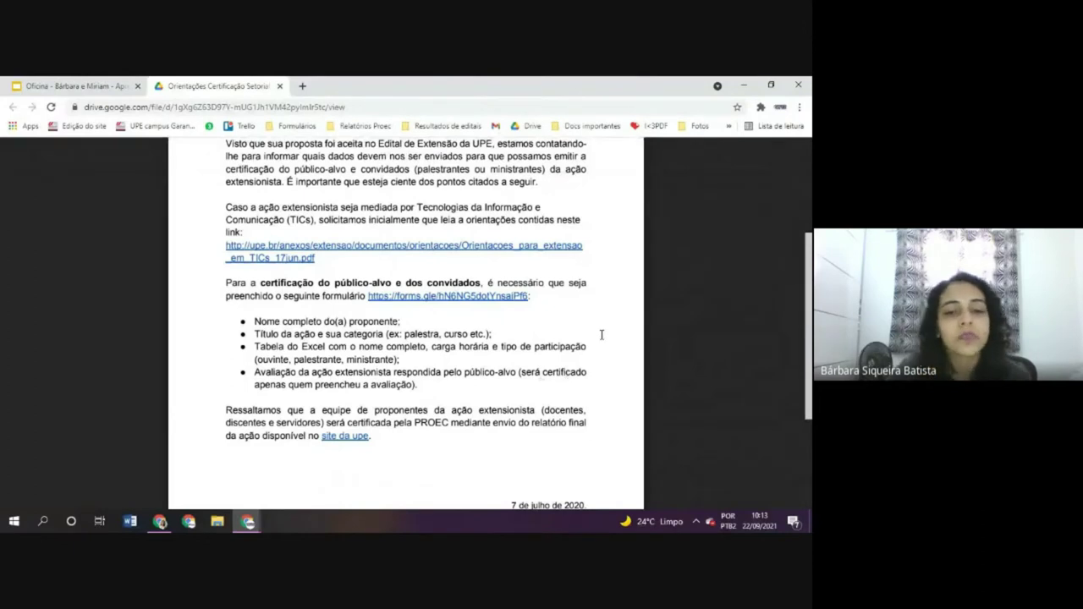
scroll(592, 337, "down", 1)
scroll(559, 334, "down", 3)
scroll(526, 330, "up", 2)
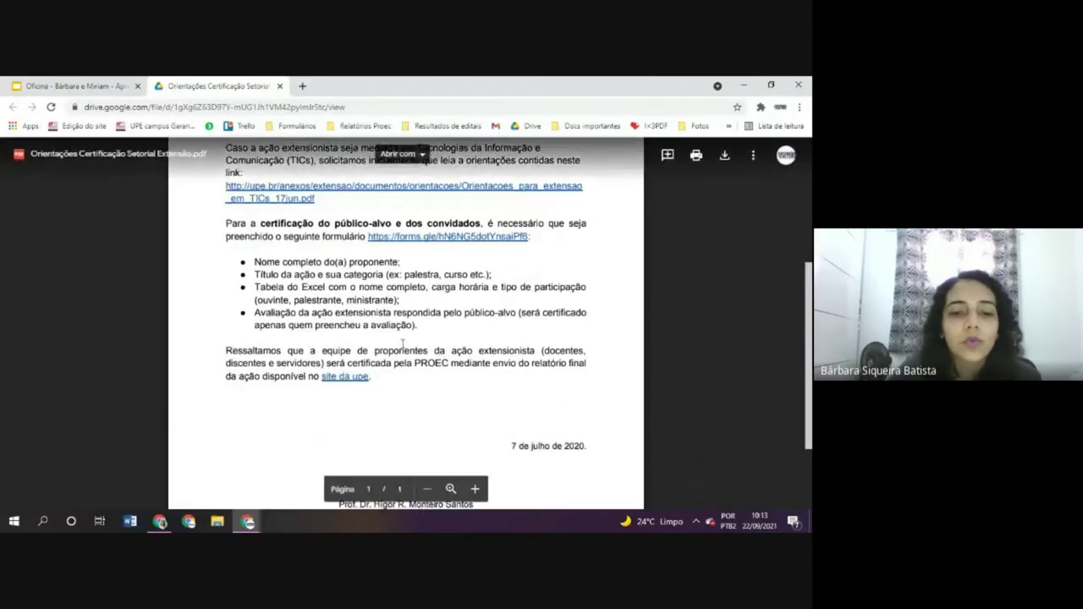
scroll(370, 315, "down", 1)
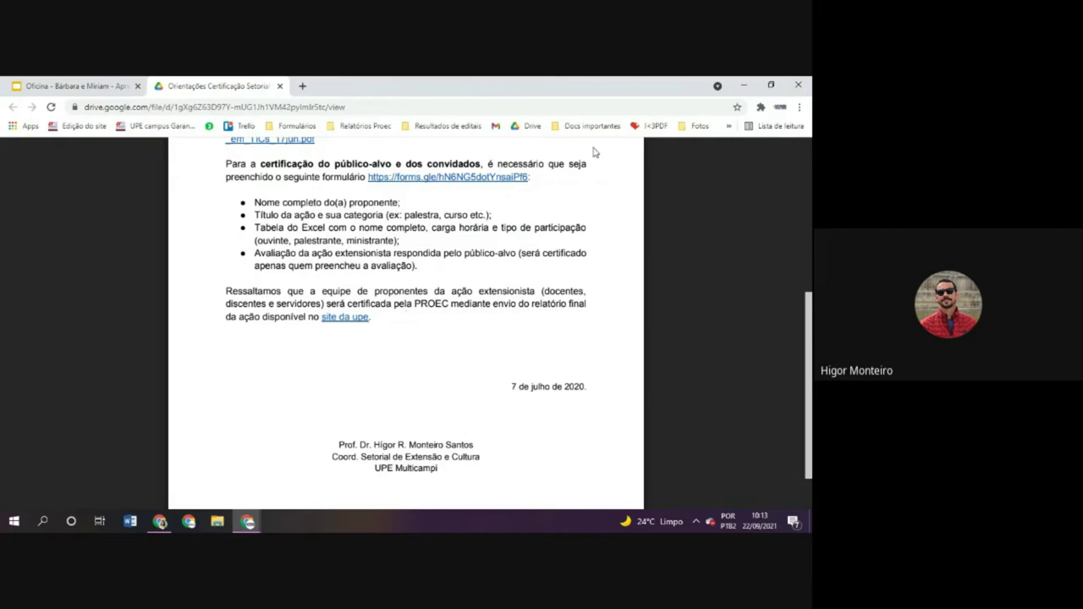
scroll(524, 338, "up", 1)
Zoom the PDF in three times, reread it back to the top, then return to the presentation.
left_click(474, 489)
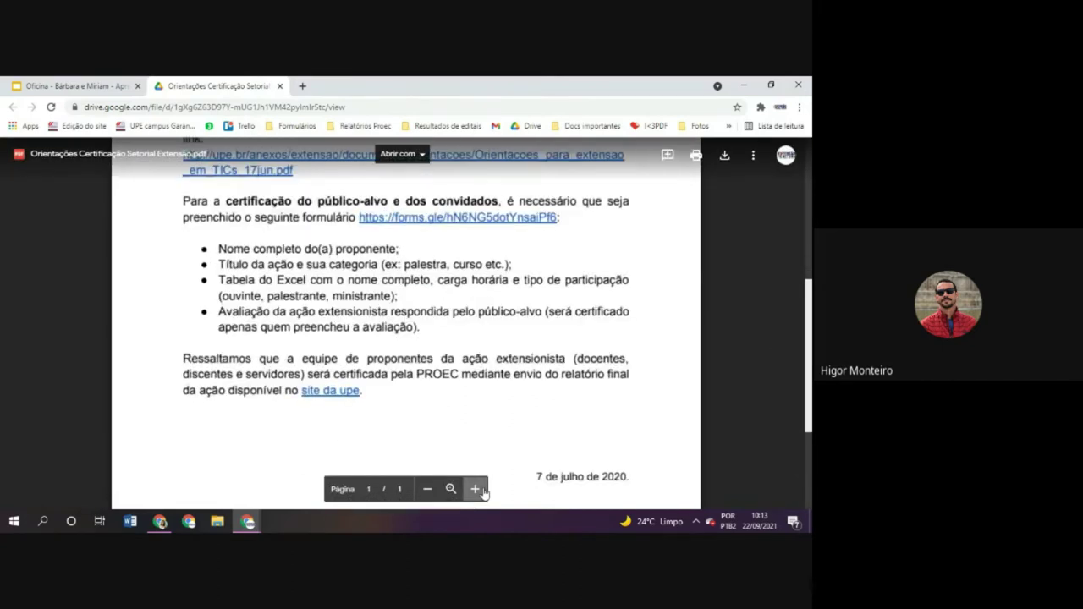
left_click(474, 489)
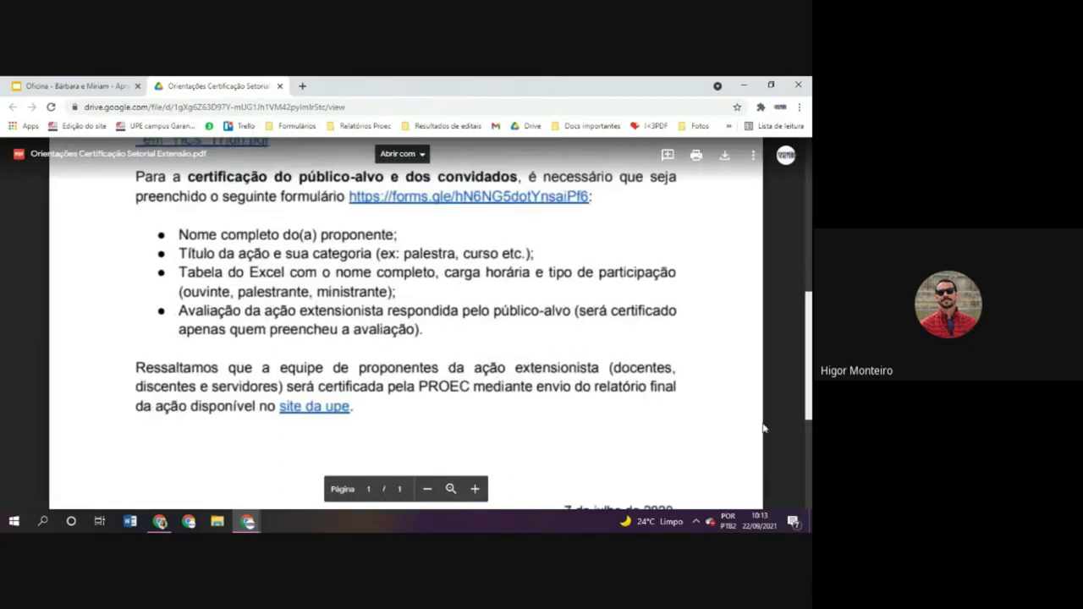
left_click(476, 489)
scroll(518, 369, "down", 2)
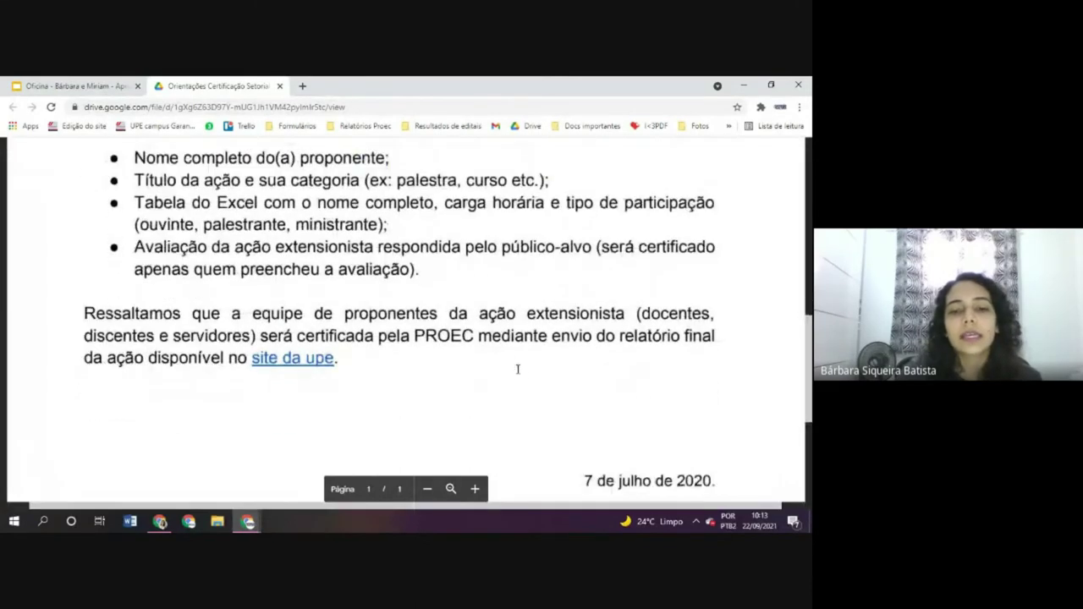
scroll(434, 343, "down", 1)
scroll(448, 313, "up", 1)
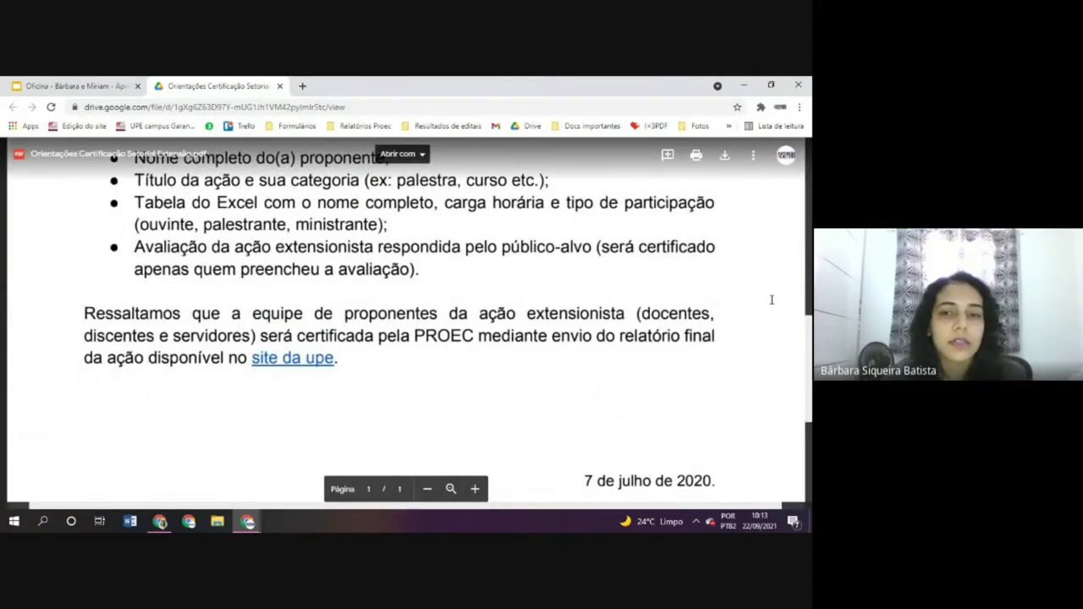
scroll(702, 305, "up", 2)
scroll(634, 313, "up", 5)
scroll(560, 320, "up", 3)
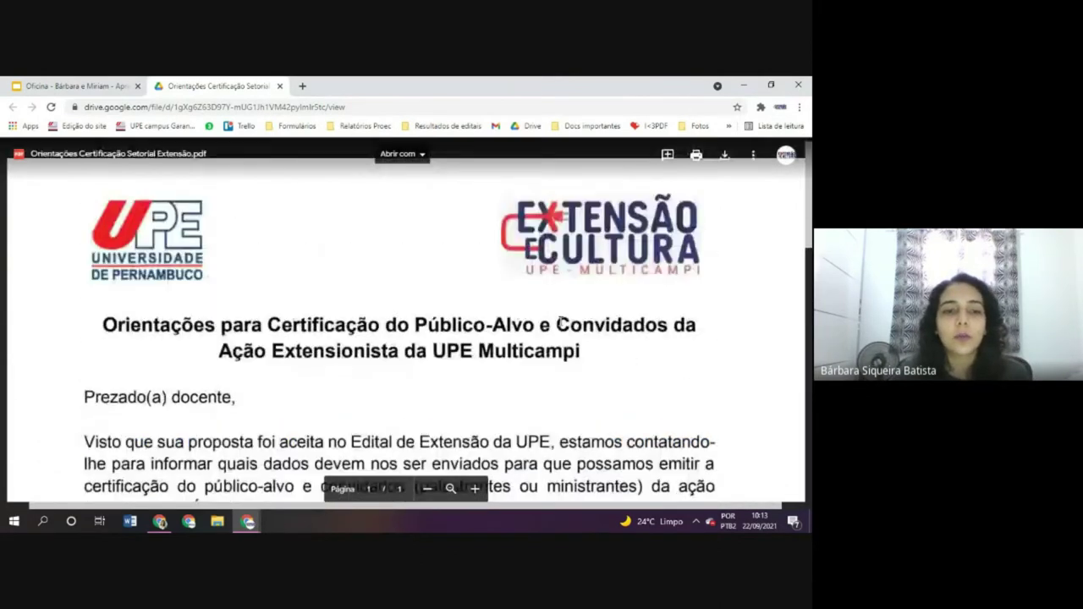
scroll(560, 320, "down", 5)
scroll(560, 321, "down", 5)
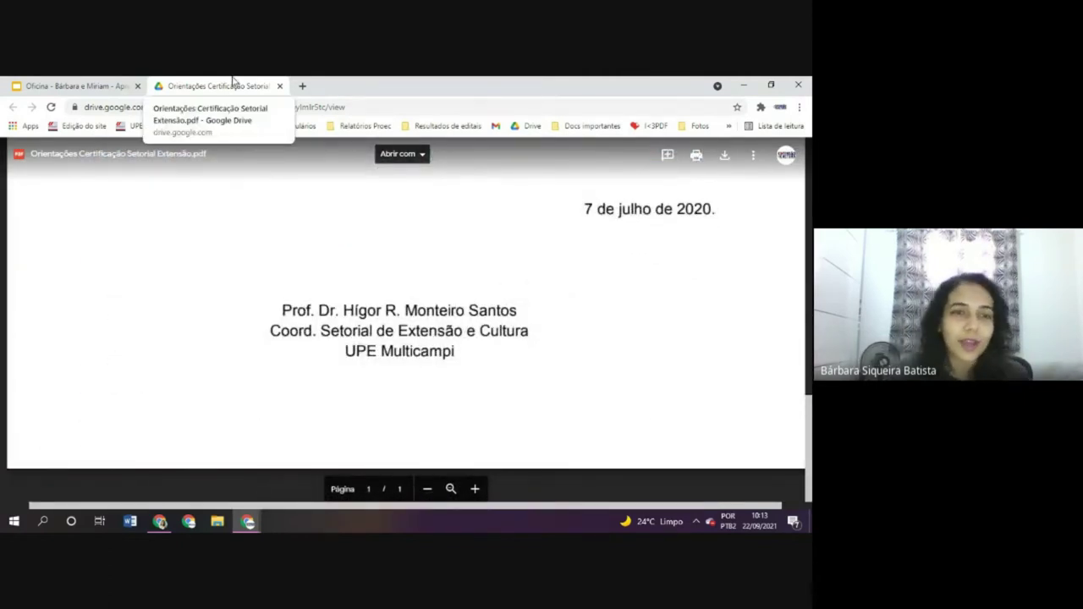
key("Page_Up")
key("Page_Up")
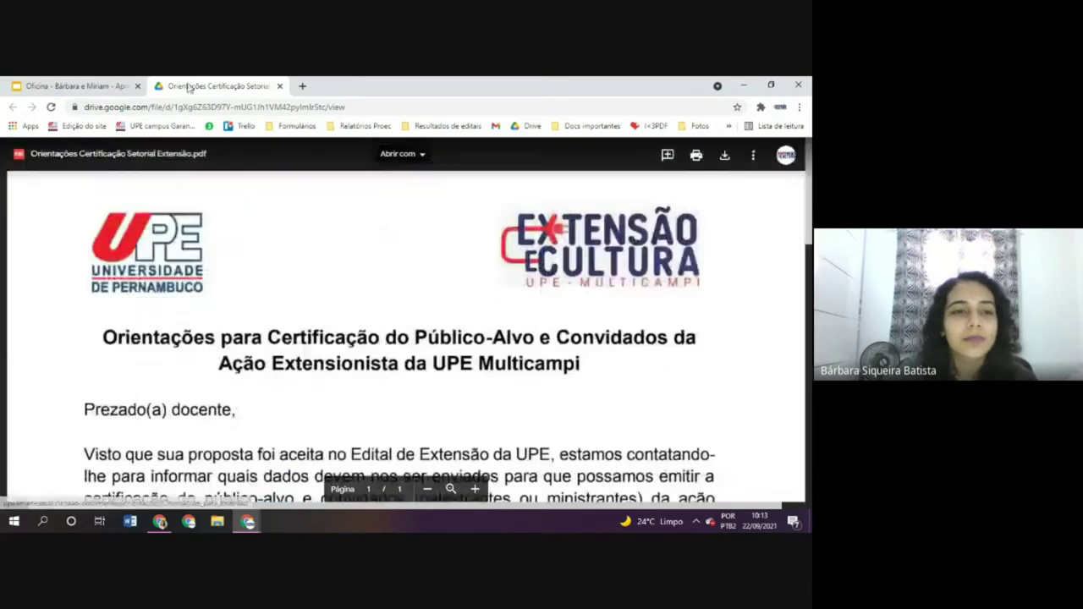
left_click(80, 85)
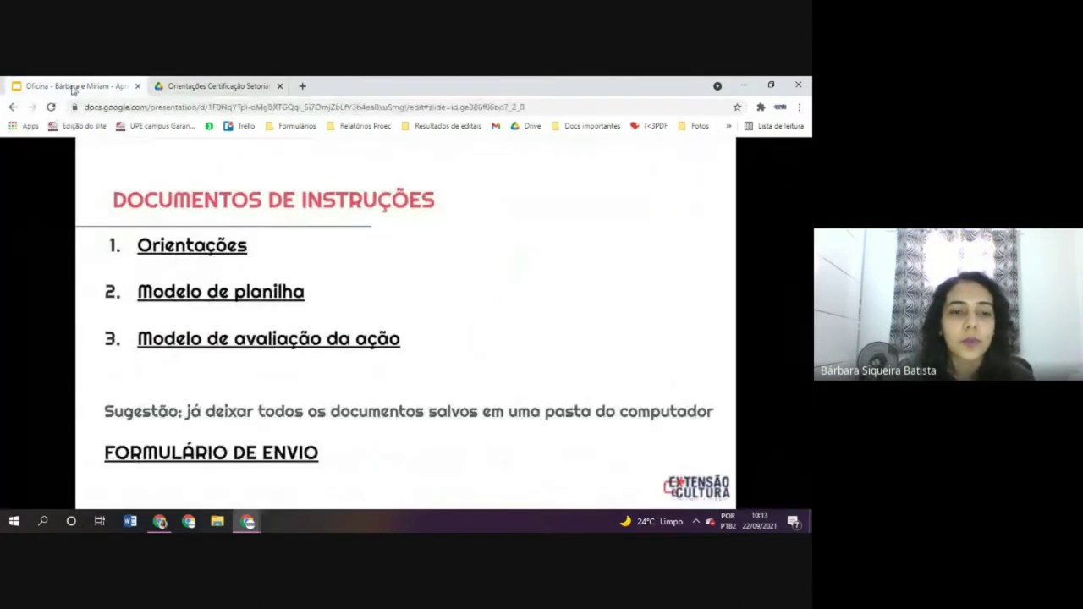
Open the 'Modelo de planilha para contabilização de ch' template from the slide's link.
left_click(241, 303)
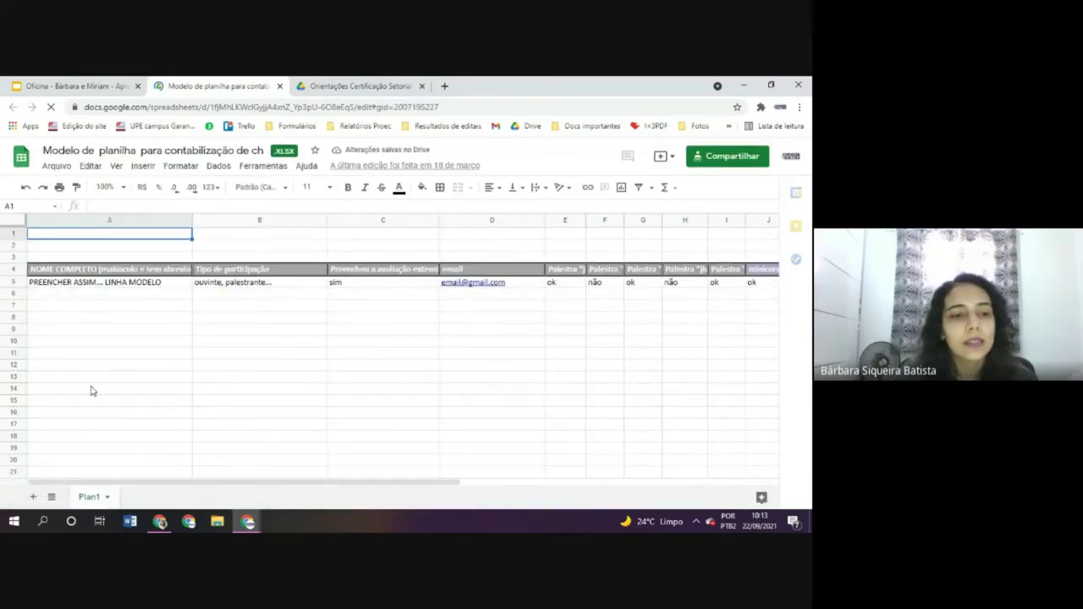
Read the row-4 headers from Preencheu a avaliação through Carga Horária Total, then return to the slides.
key("Down")
key("Down")
key("Down")
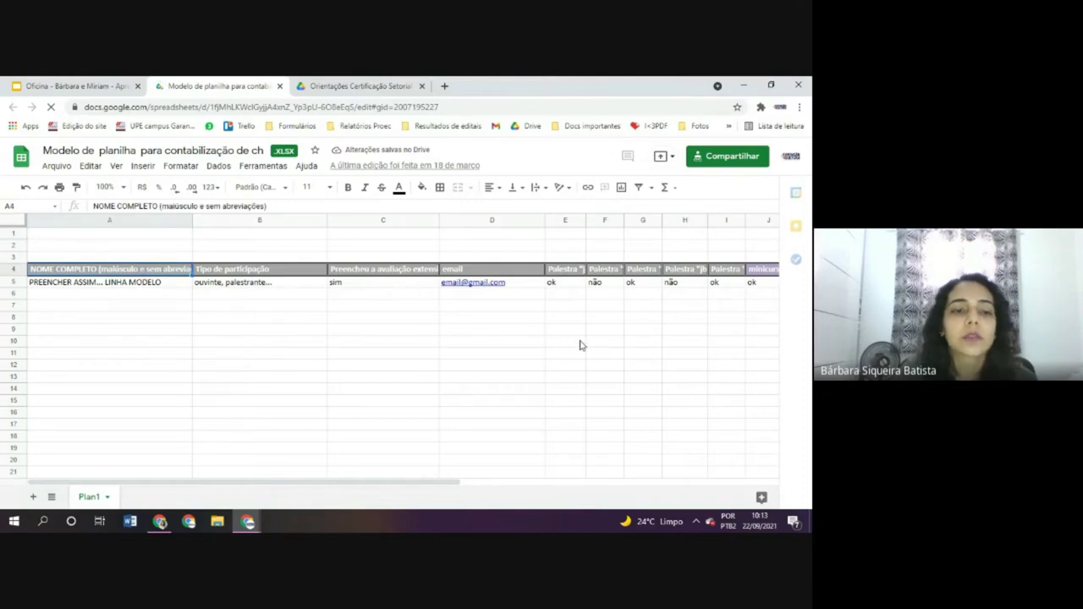
key("Right")
key("Right")
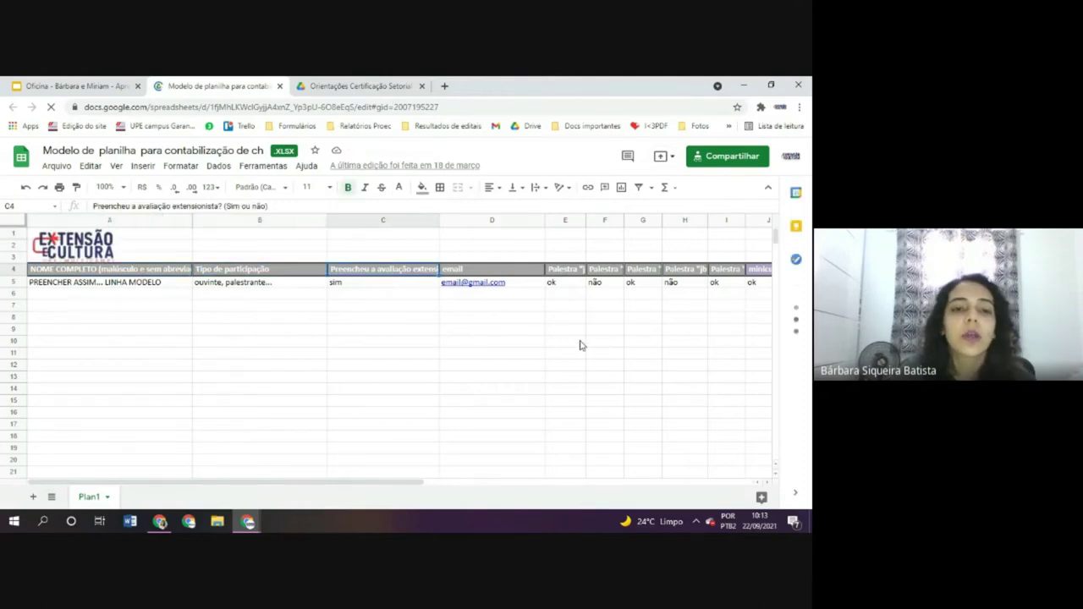
left_click(407, 284)
left_click(414, 276)
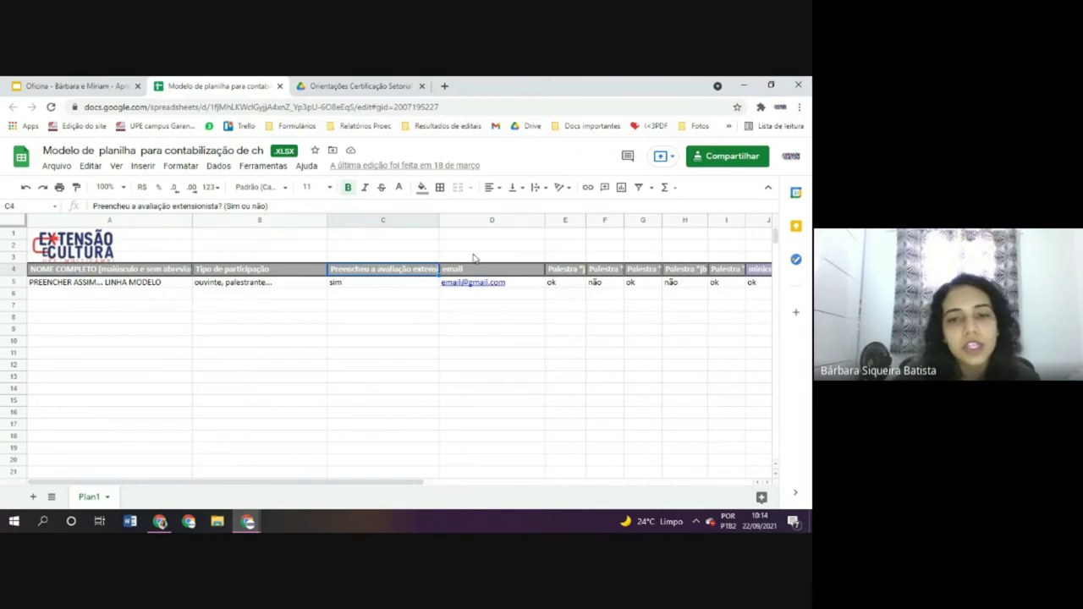
key("Right")
key("Right")
key("Right")
key("Right")
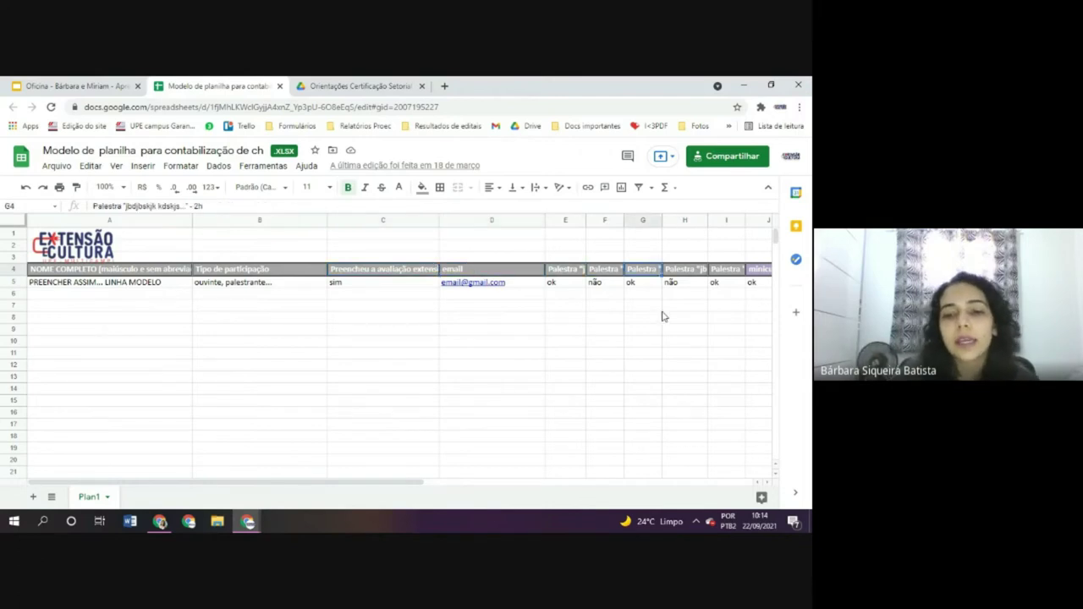
key("Right")
key("Right")
key("Right")
key("Right")
key("Right")
key("Right")
key("Right")
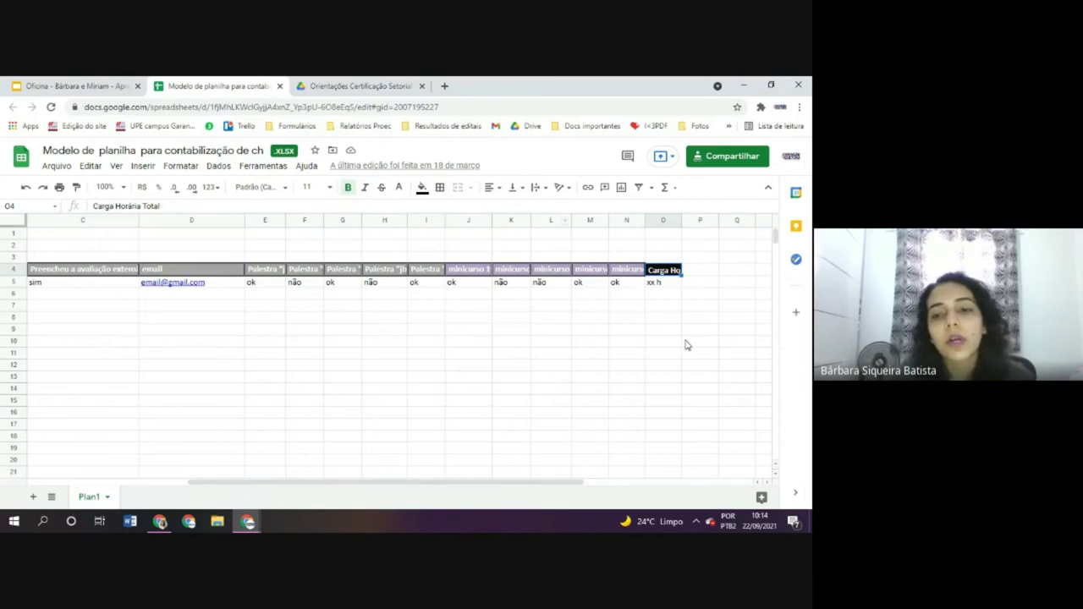
left_click(652, 283)
key("Up")
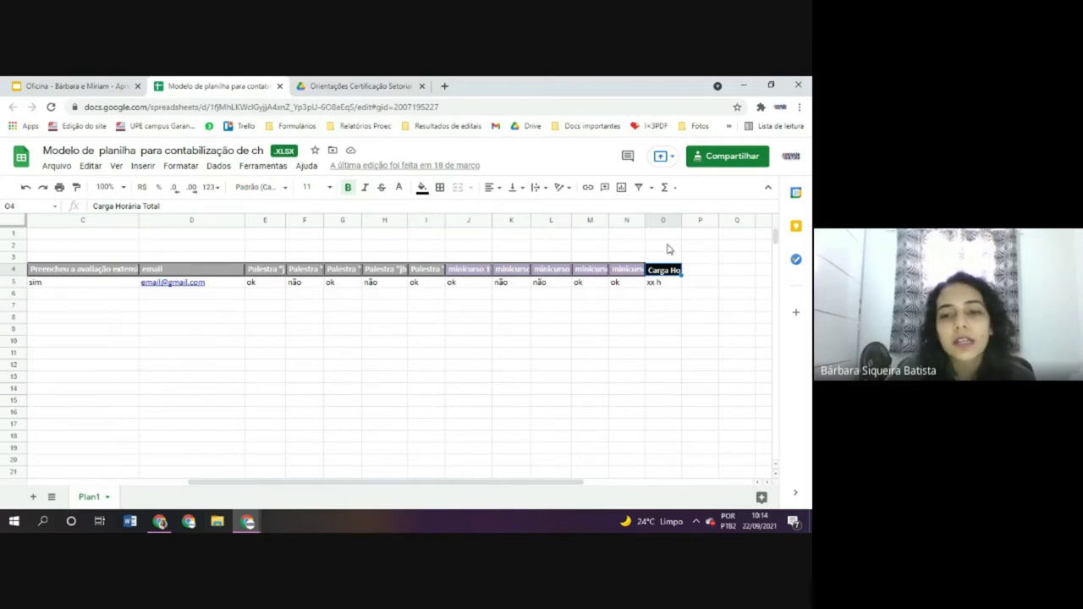
left_click_drag(392, 483, 111, 483)
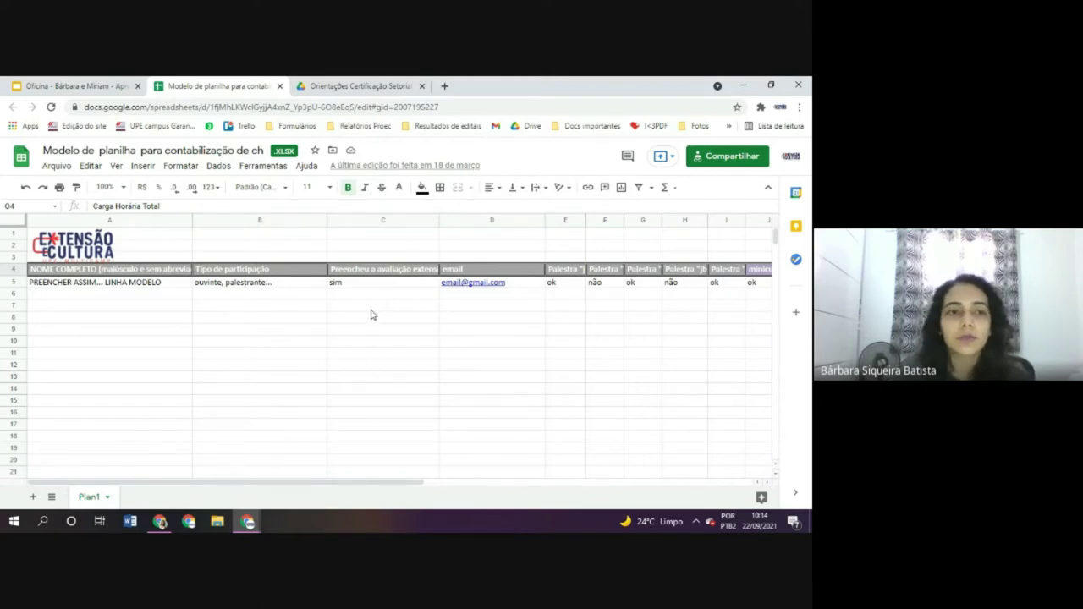
left_click(72, 85)
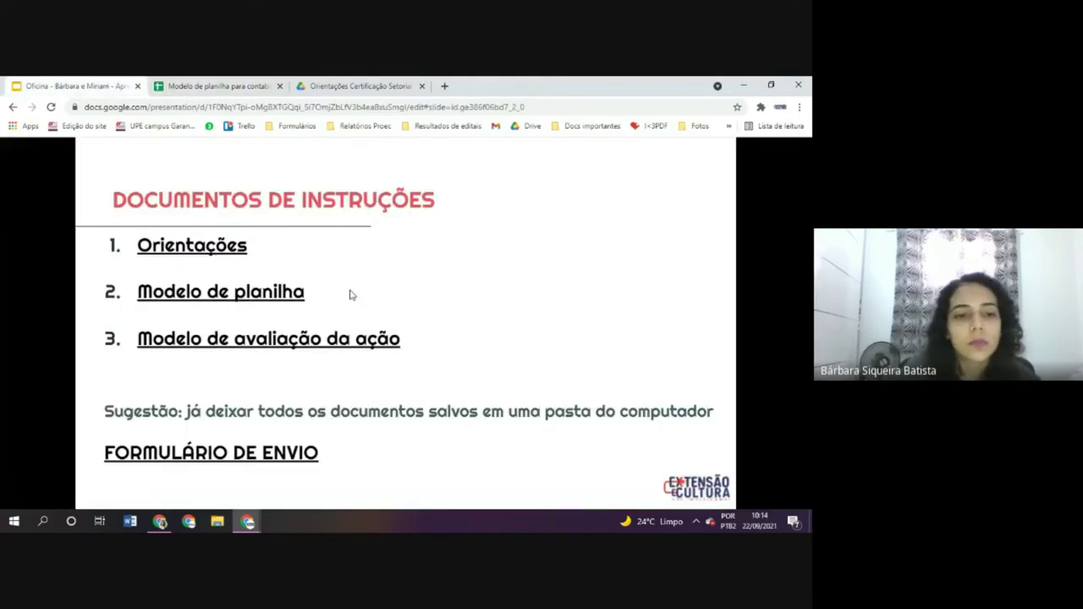
Open 'Sugestões avaliação ação extensionista.pdf' through the Modelo de avaliação da ação link.
left_click(214, 348)
left_click(61, 85)
left_click(233, 85)
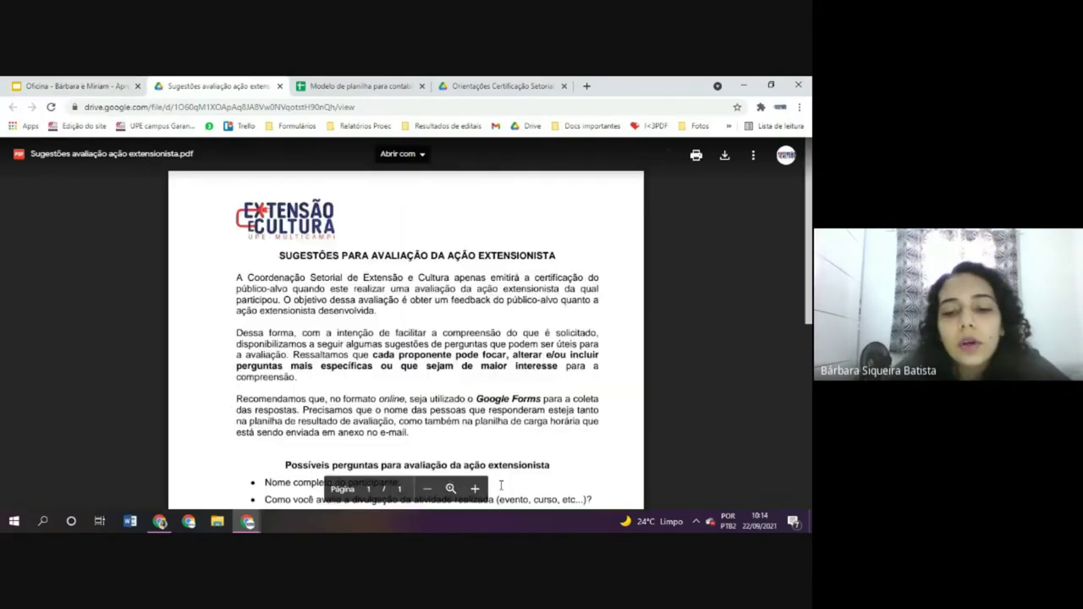
Zoom the evaluation-suggestions PDF in two levels and read down to its 'Possíveis perguntas' list.
left_click(476, 490)
left_click(475, 489)
scroll(796, 307, "up", 2)
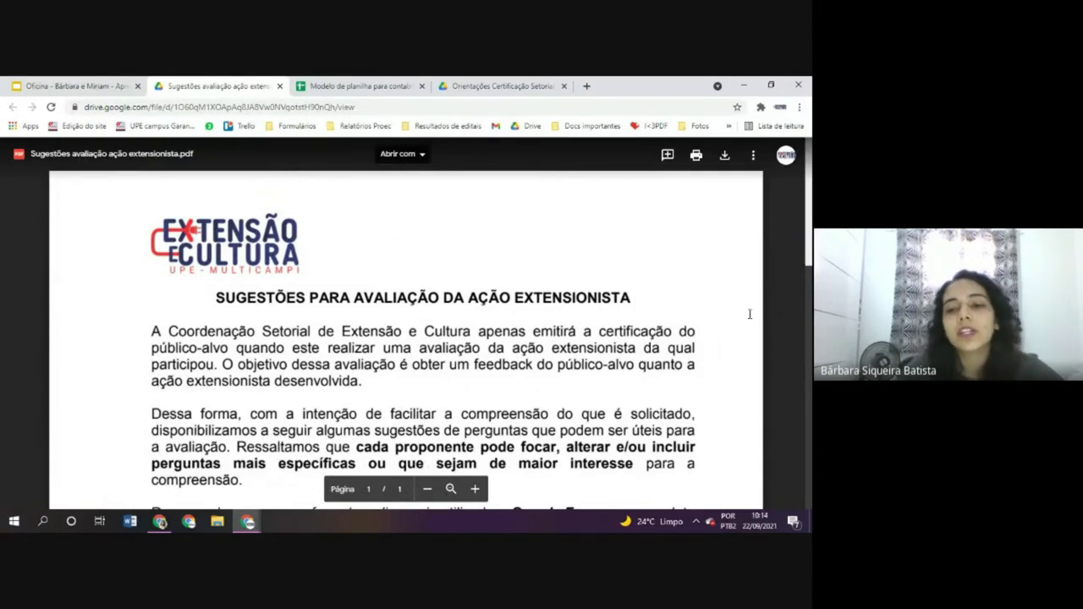
scroll(737, 285, "down", 1)
scroll(739, 293, "up", 1)
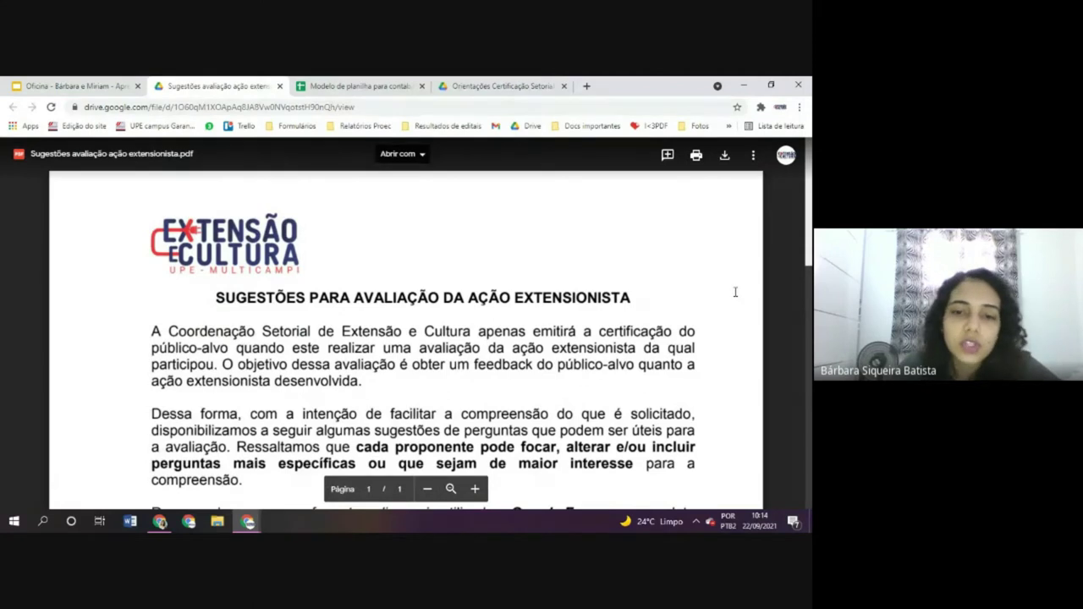
scroll(735, 292, "down", 2)
scroll(724, 293, "up", 1)
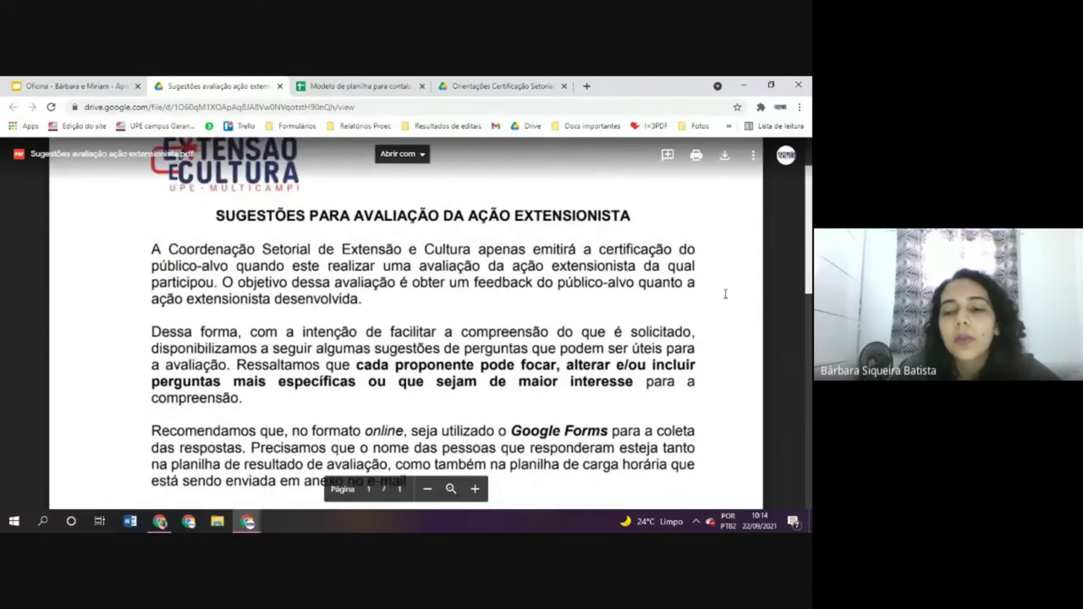
scroll(721, 338, "down", 1)
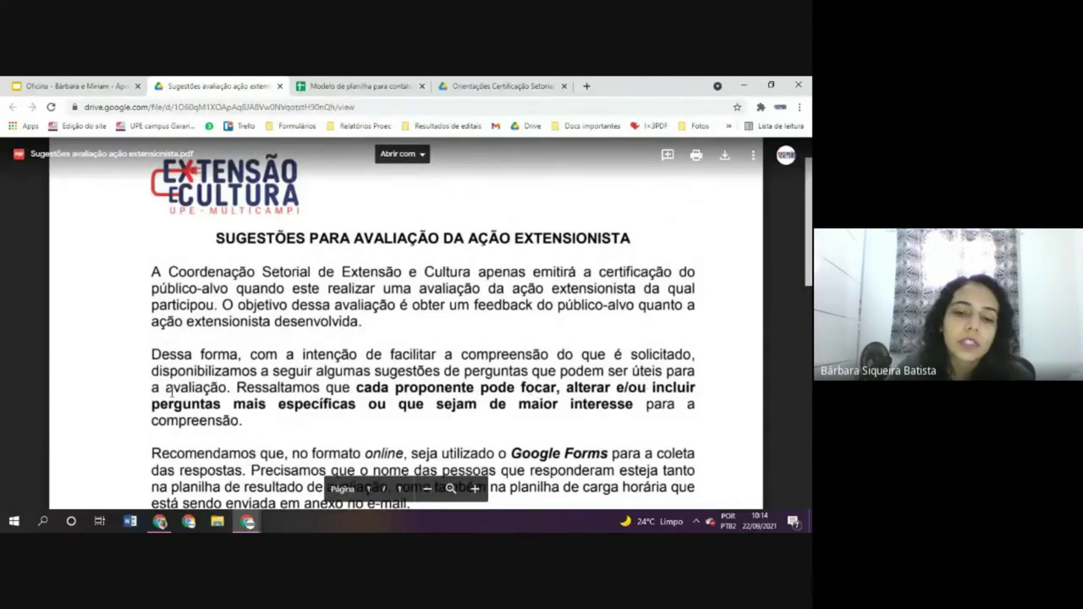
scroll(626, 355, "down", 1)
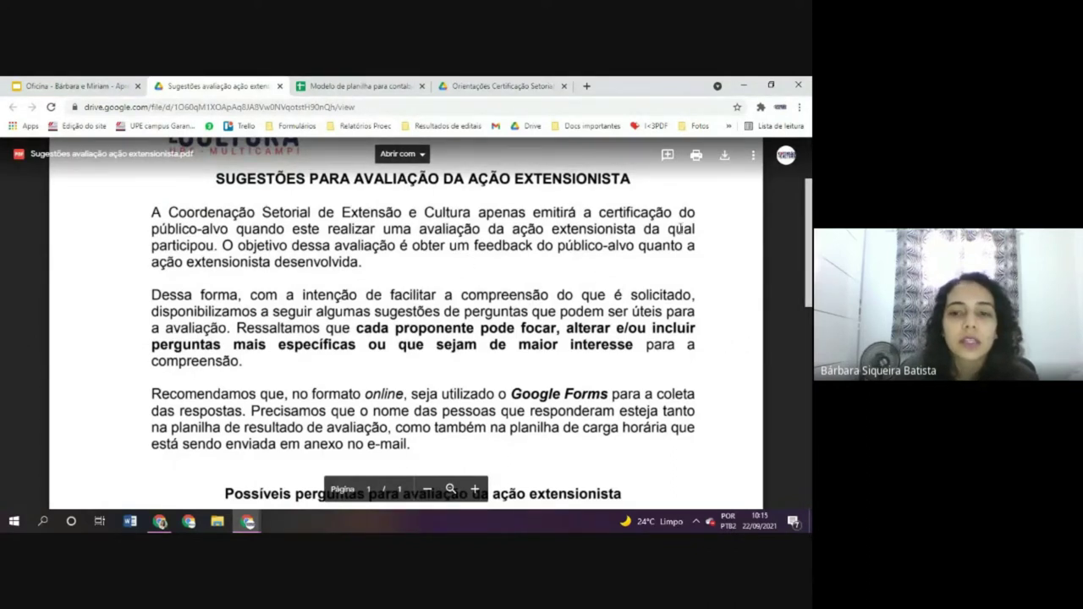
scroll(702, 250, "up", 2)
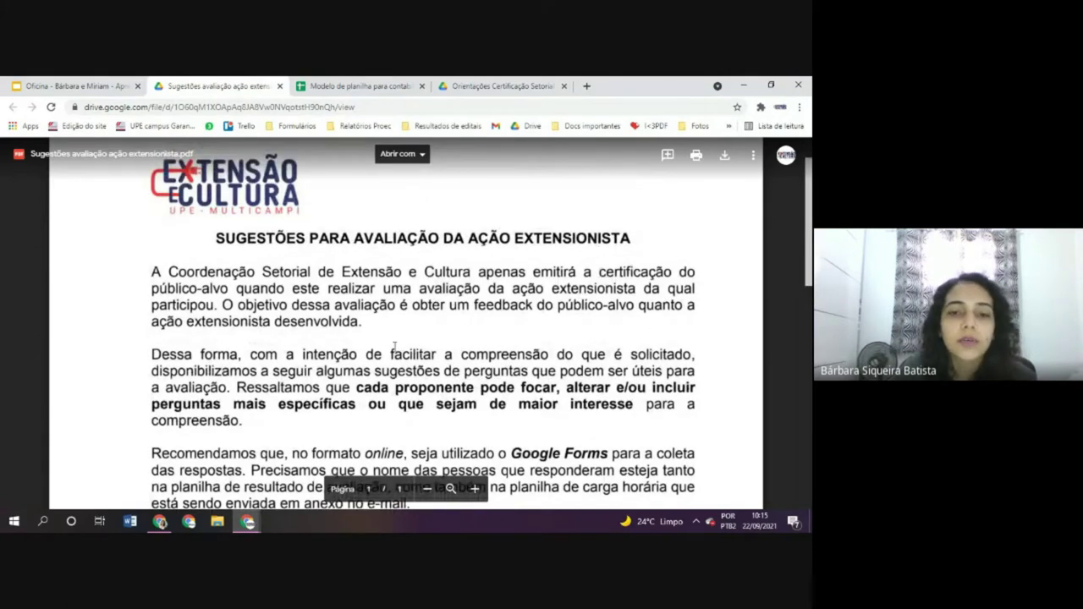
scroll(744, 266, "down", 2)
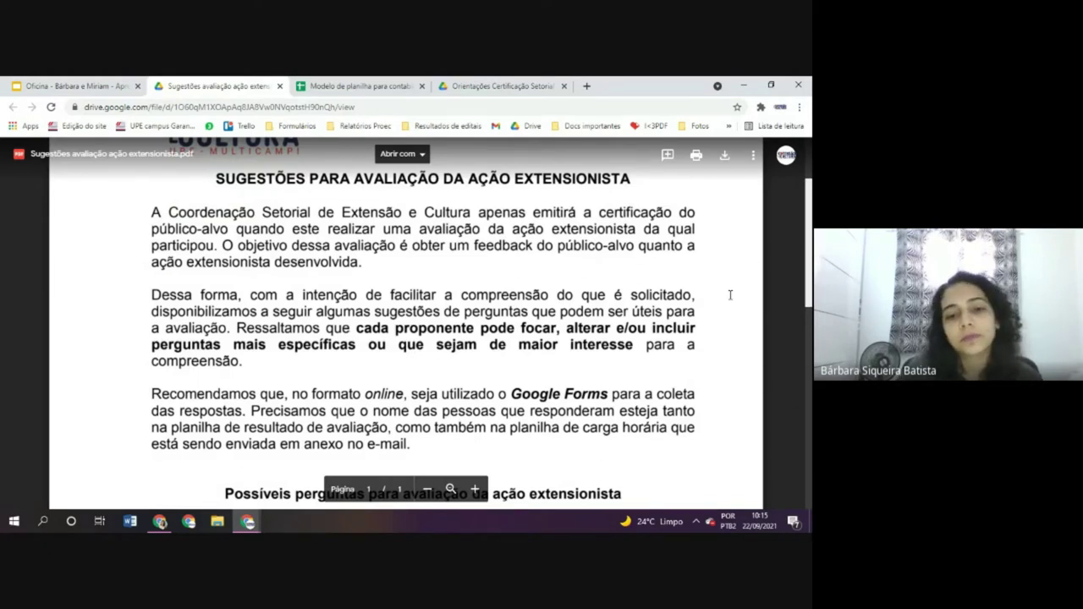
scroll(729, 295, "down", 3)
scroll(760, 289, "down", 2)
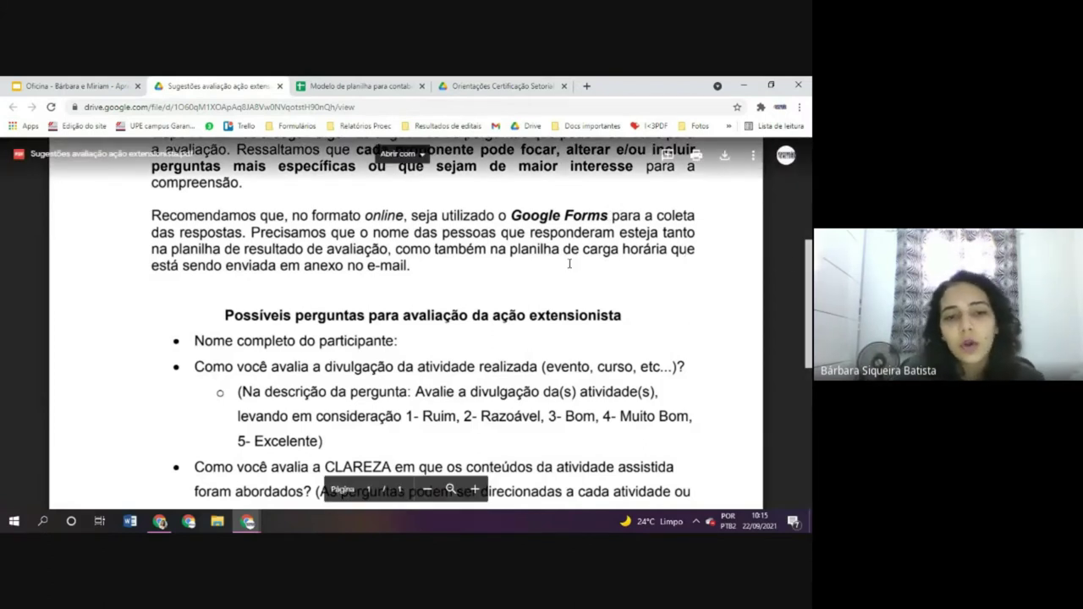
Read the suggested questions to the PDF's end, then return to the DOCUMENTOS DE INSTRUÇÕES slide.
scroll(727, 236, "down", 1)
scroll(728, 236, "down", 1)
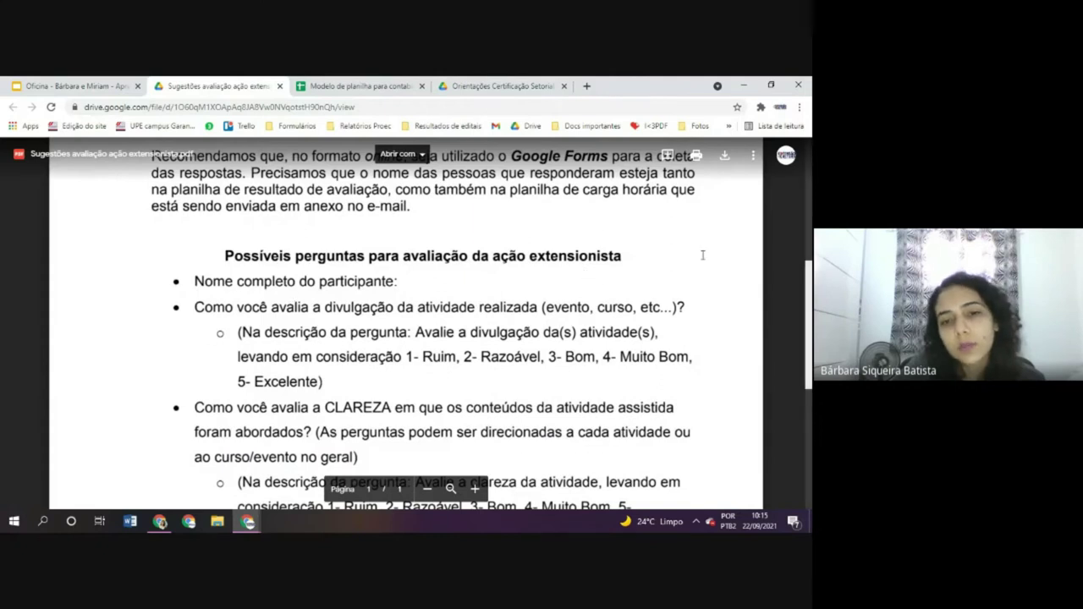
scroll(630, 288, "down", 1)
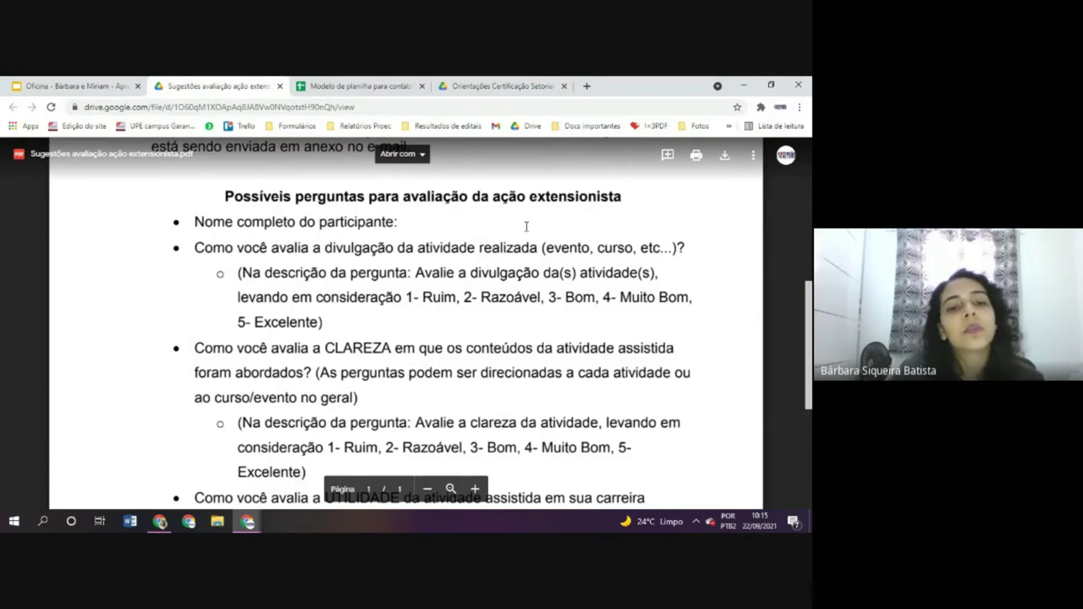
scroll(516, 233, "down", 1)
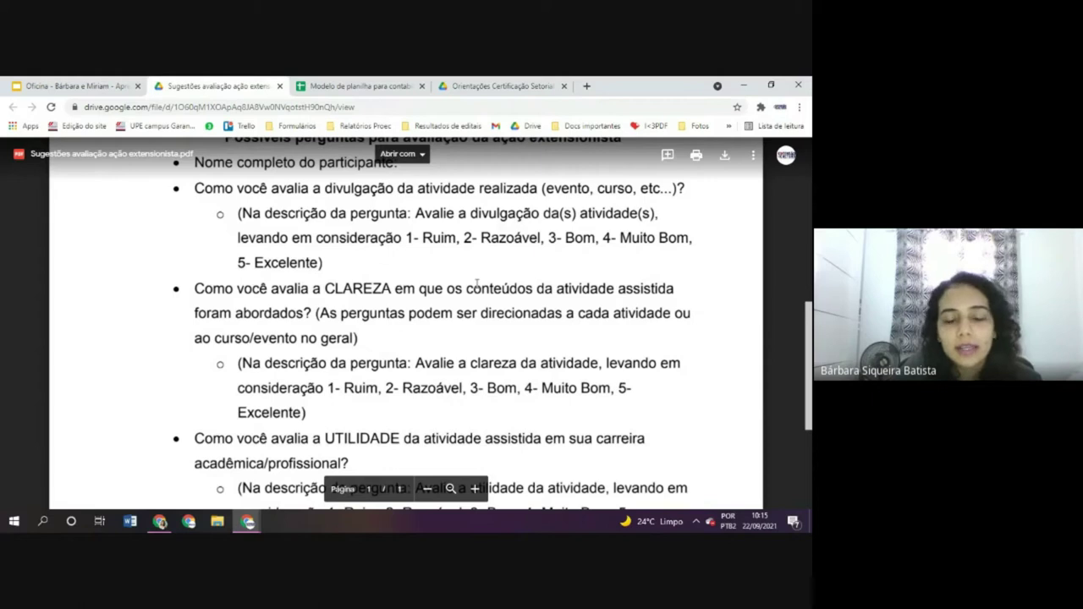
scroll(426, 338, "down", 3)
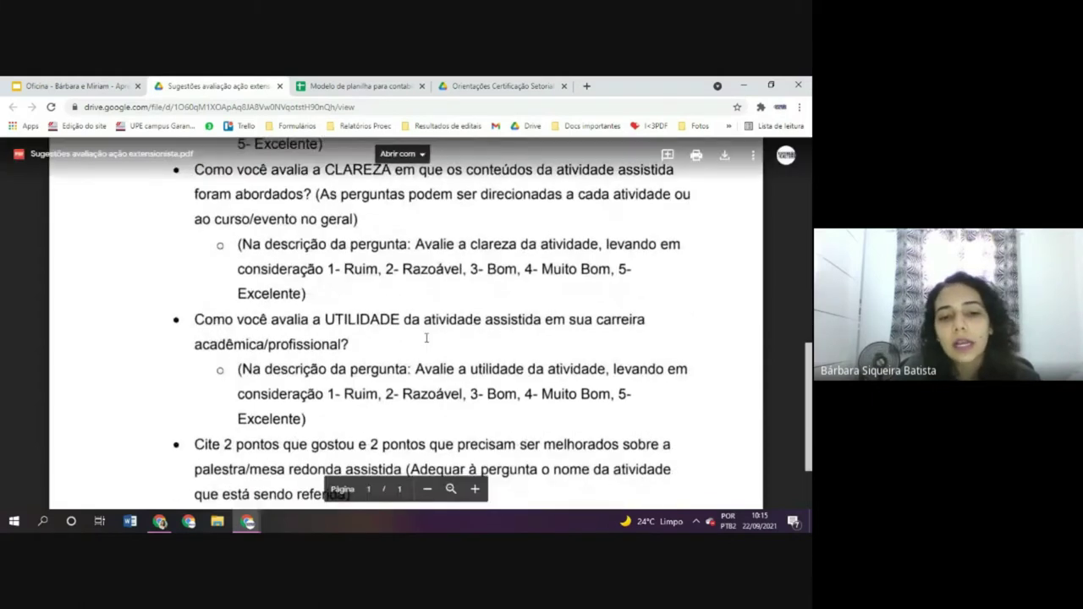
scroll(427, 338, "down", 3)
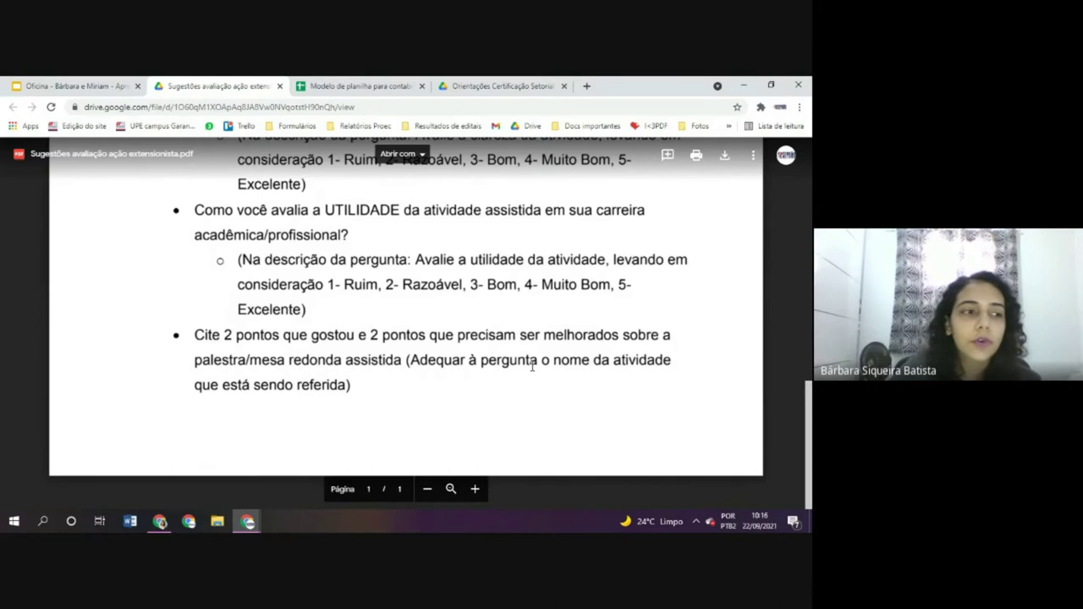
scroll(723, 334, "up", 1)
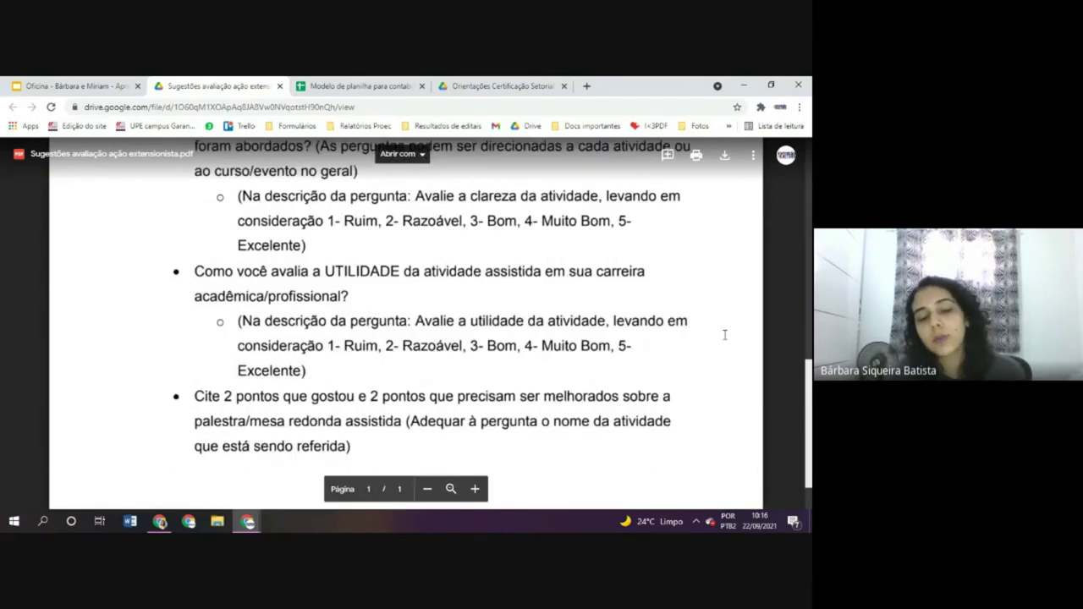
scroll(696, 328, "up", 1)
scroll(723, 352, "down", 2)
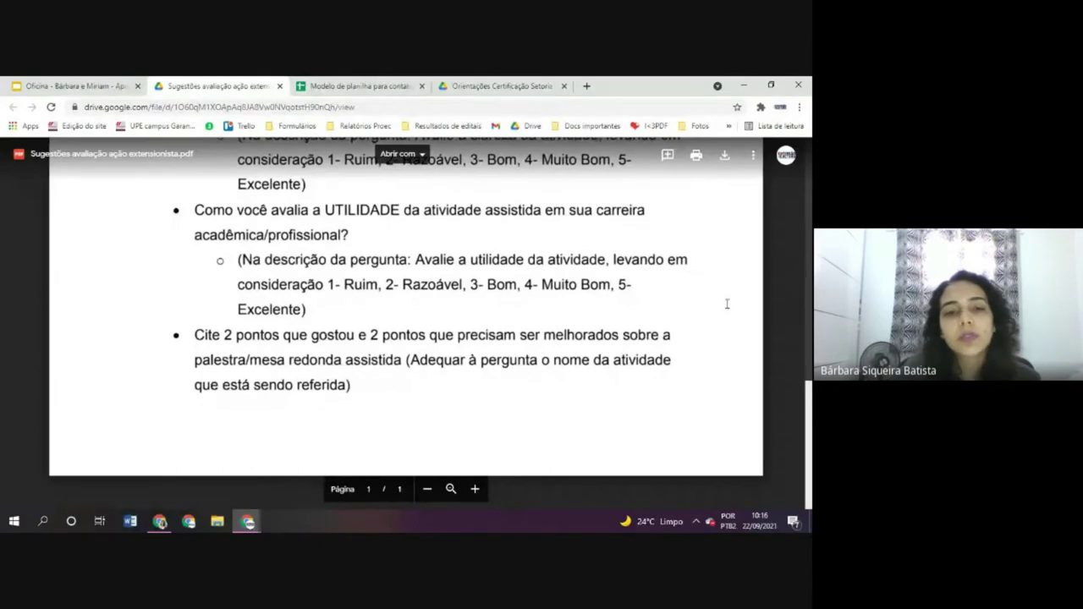
scroll(727, 304, "up", 1)
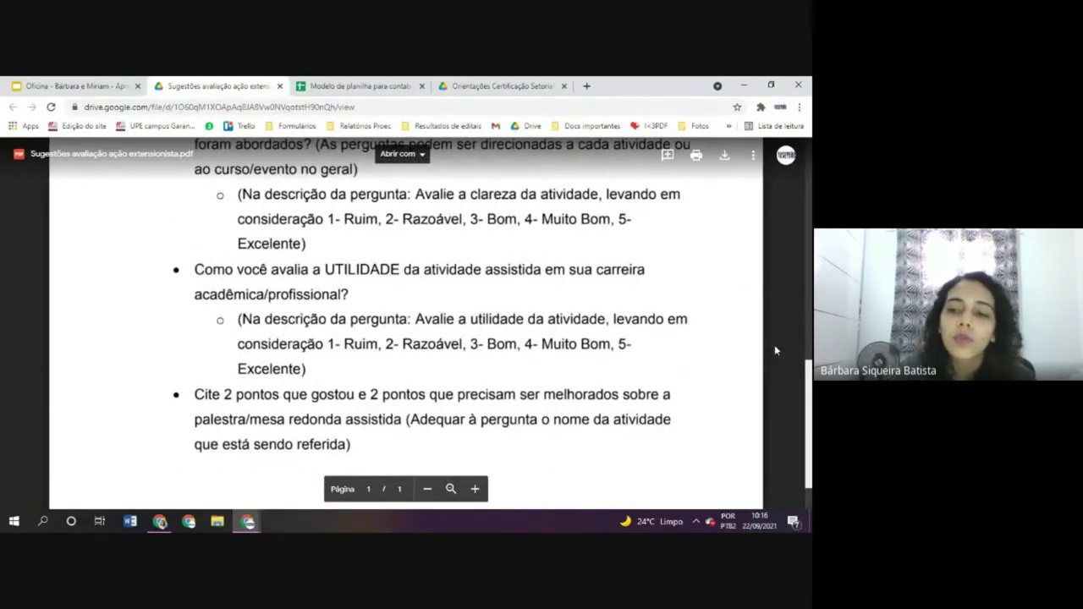
scroll(774, 347, "down", 1)
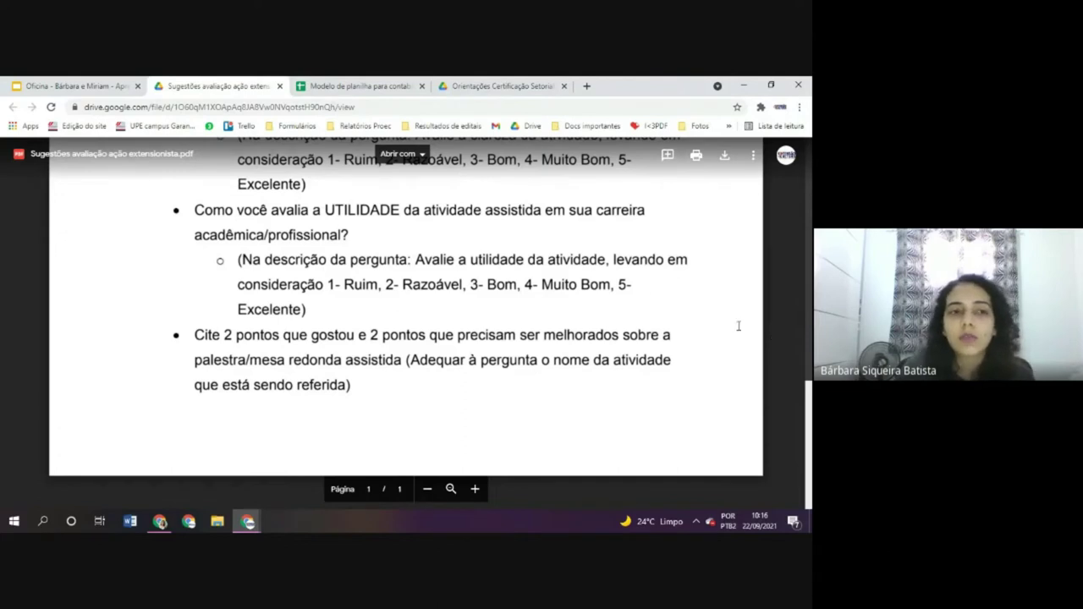
left_click(99, 82)
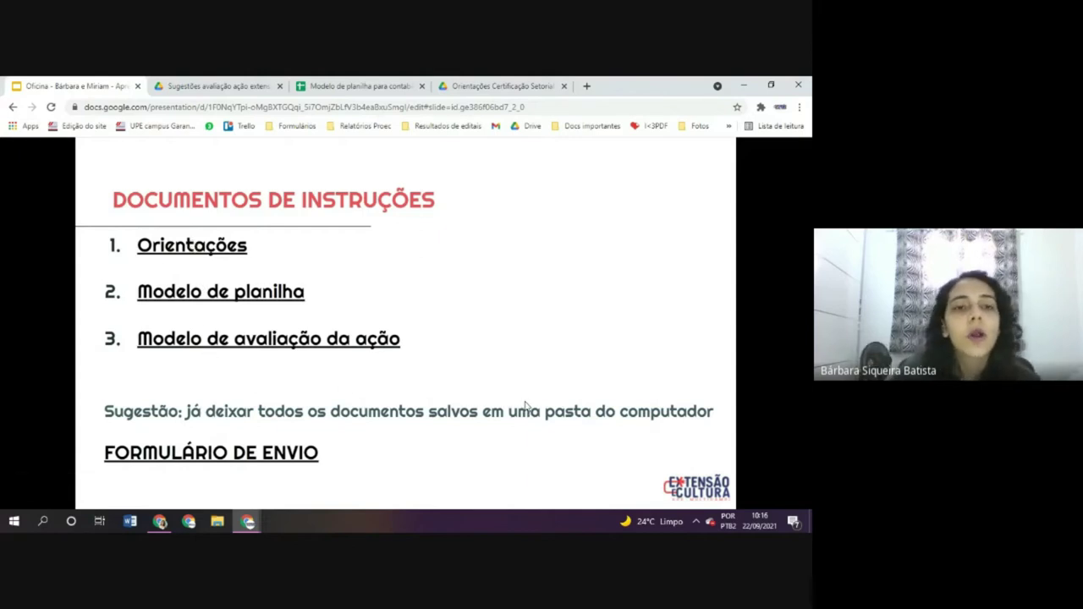
Open the 'Orientações Certificação Setorial' PDF and follow its forms.gle link to the certification form.
left_click(213, 85)
left_click(475, 85)
scroll(522, 282, "down", 3)
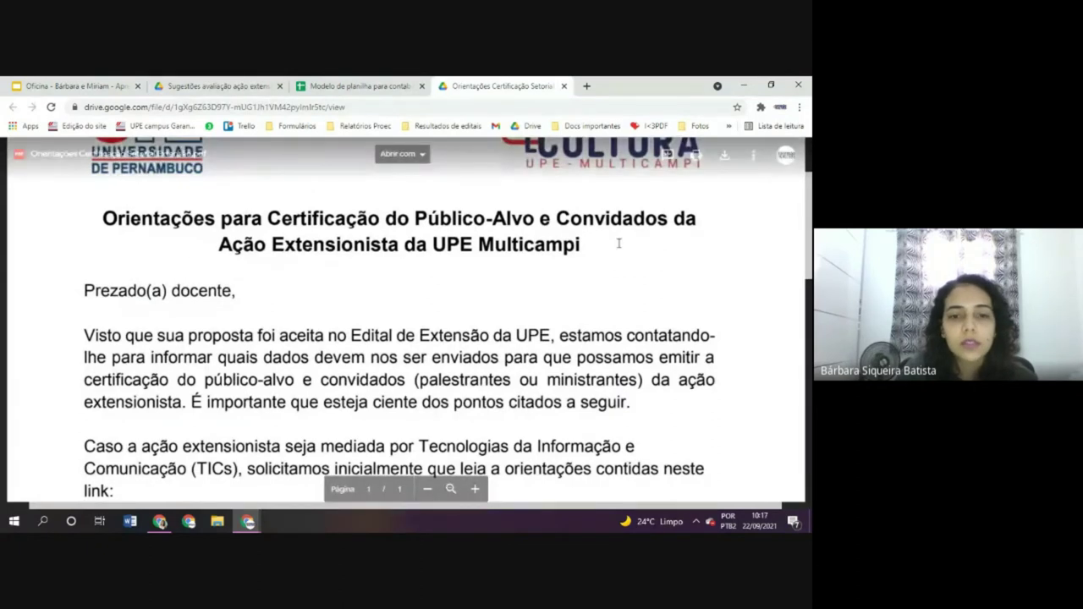
scroll(616, 239, "down", 3)
scroll(701, 263, "down", 3)
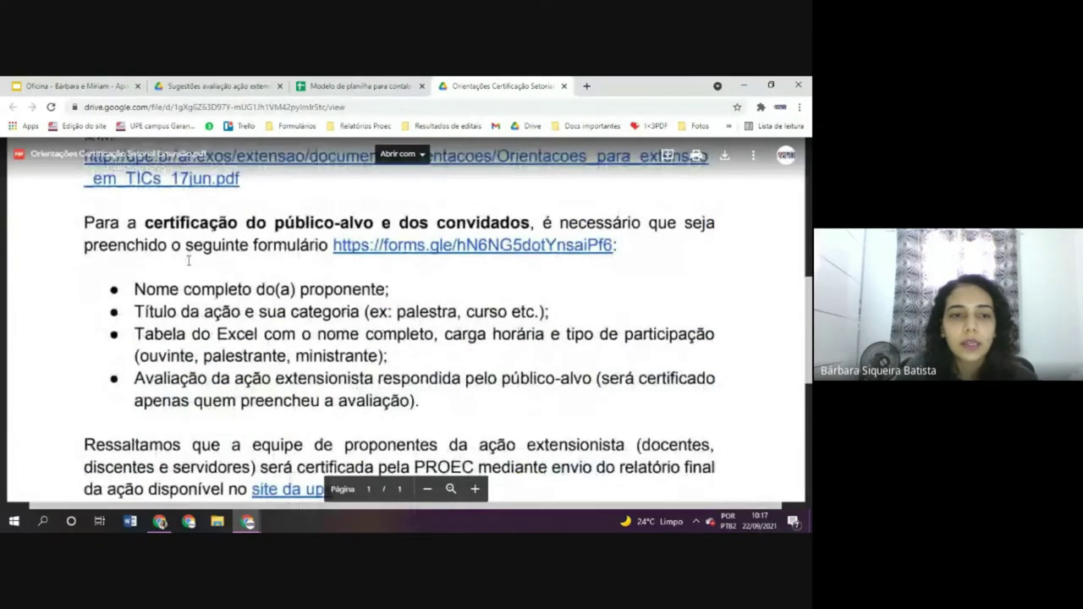
left_click(426, 247)
Reorder the Formulário de Certificação tab and review its questions down to Tipo da ação extensionista.
left_click_drag(573, 87, 224, 80)
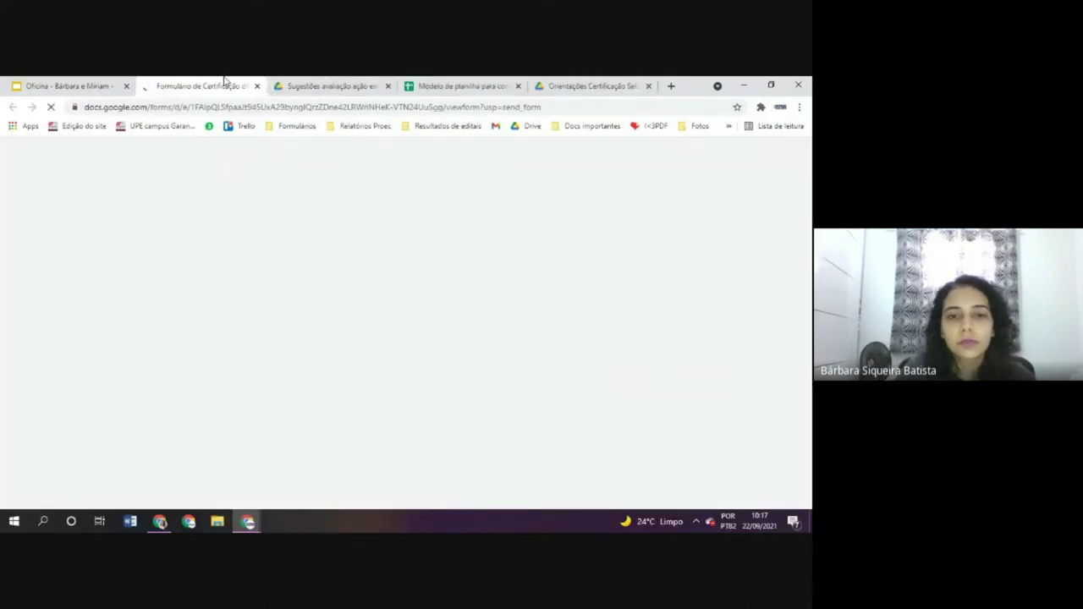
scroll(672, 269, "up", 1)
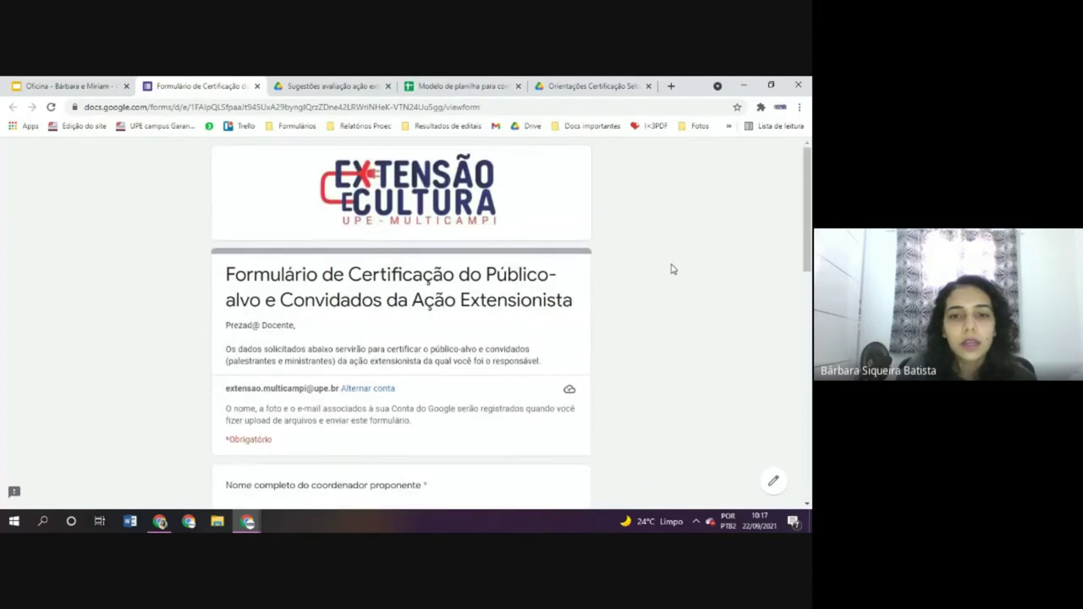
scroll(636, 366, "down", 2)
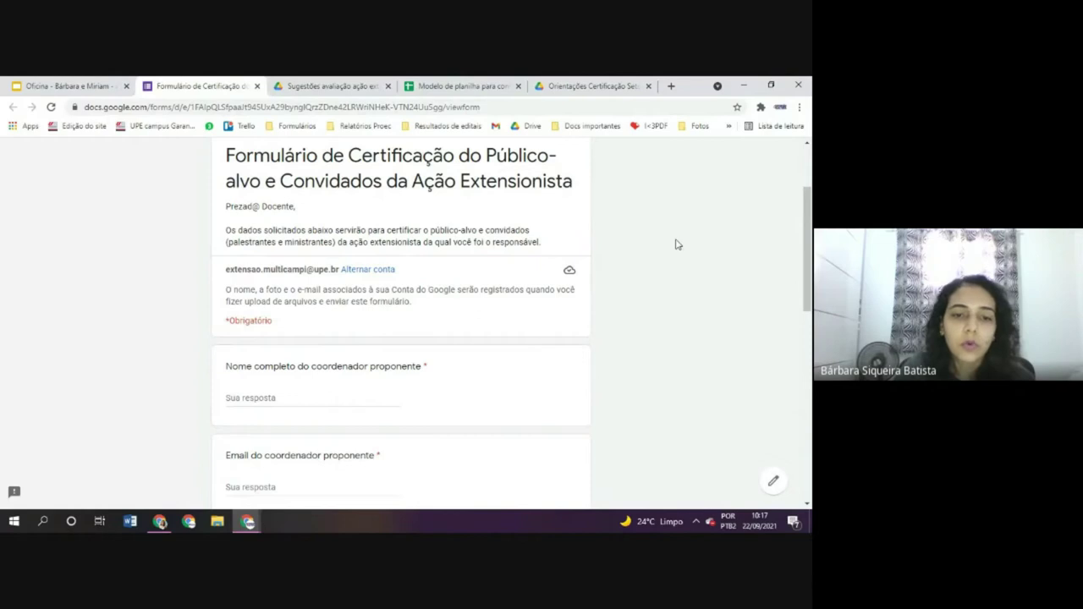
scroll(660, 244, "down", 2)
scroll(567, 228, "down", 2)
scroll(415, 228, "up", 1)
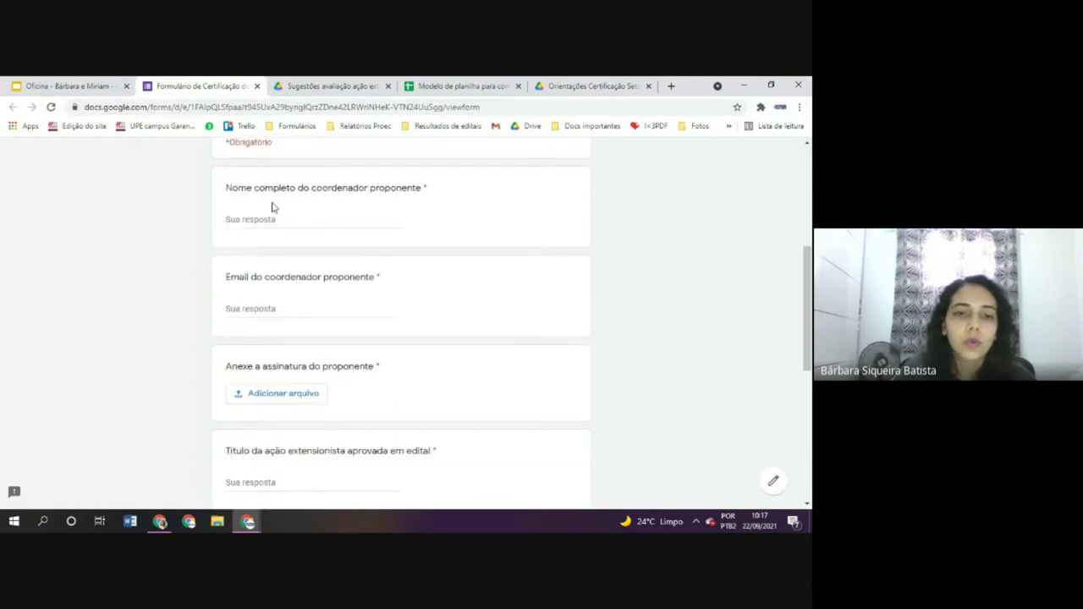
scroll(315, 226, "down", 2)
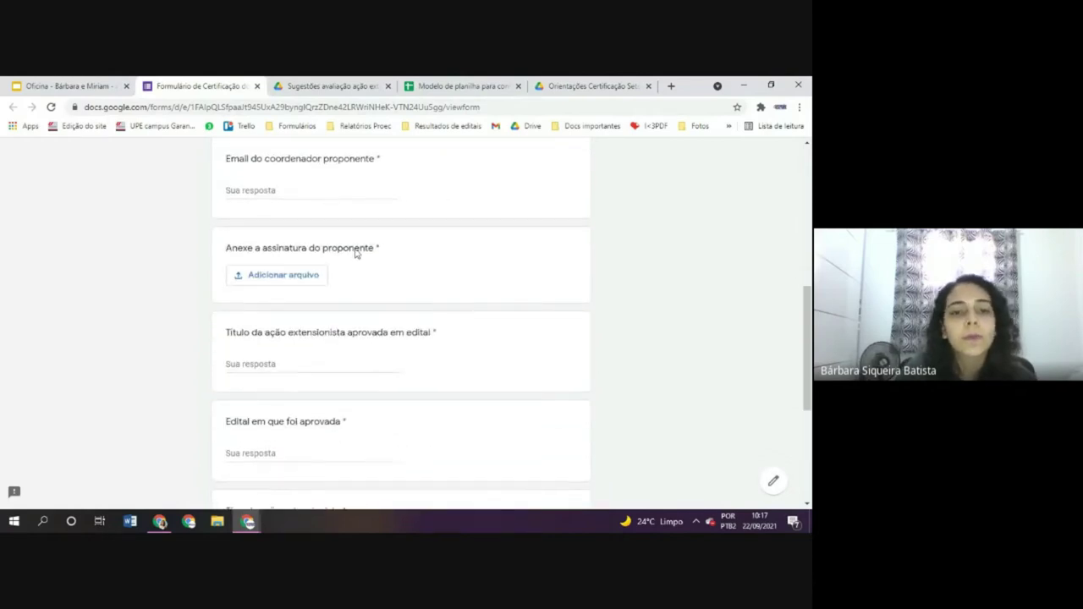
scroll(356, 252, "down", 2)
scroll(440, 222, "down", 1)
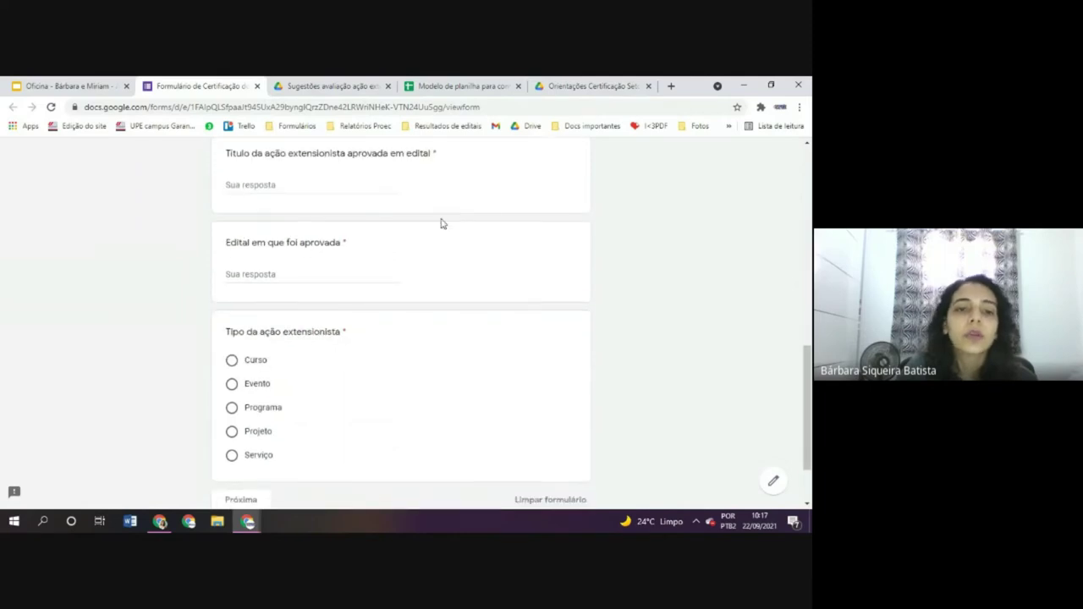
scroll(440, 222, "down", 1)
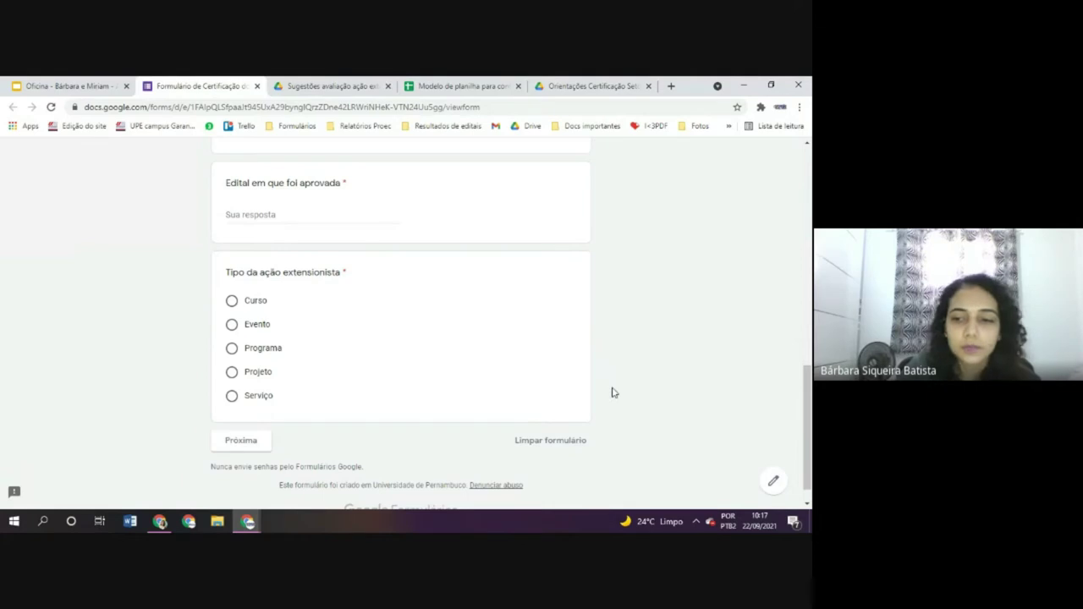
left_click(773, 480)
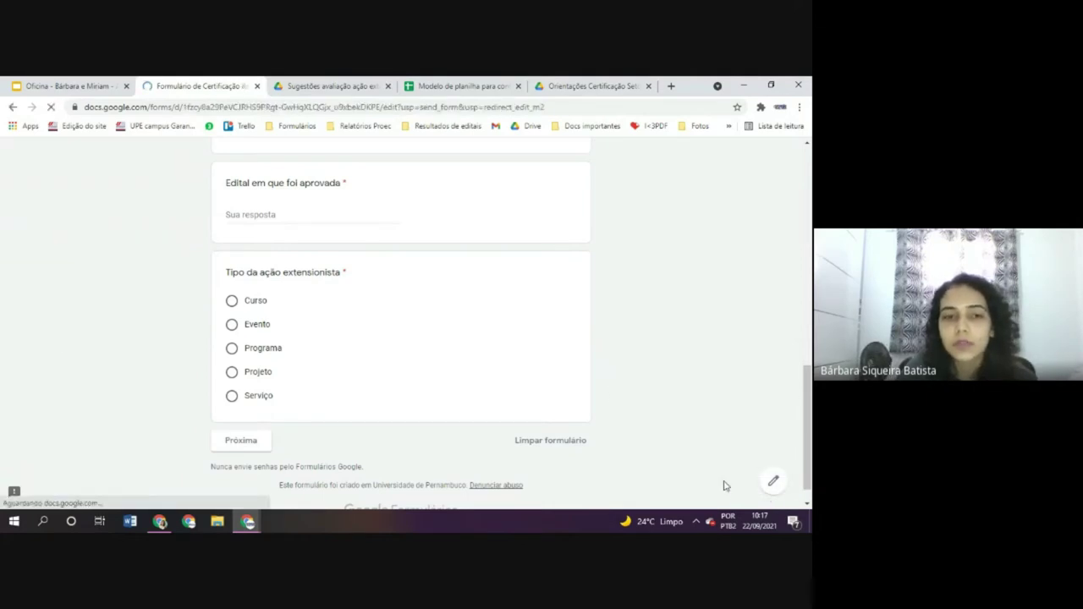
Scroll the form editor to Seção 2 de 4 and its required Sim/Não question.
scroll(610, 311, "down", 2)
scroll(610, 312, "down", 2)
scroll(583, 297, "down", 4)
scroll(547, 300, "down", 3)
scroll(546, 304, "down", 1)
scroll(364, 263, "up", 2)
scroll(362, 259, "up", 1)
scroll(372, 245, "down", 2)
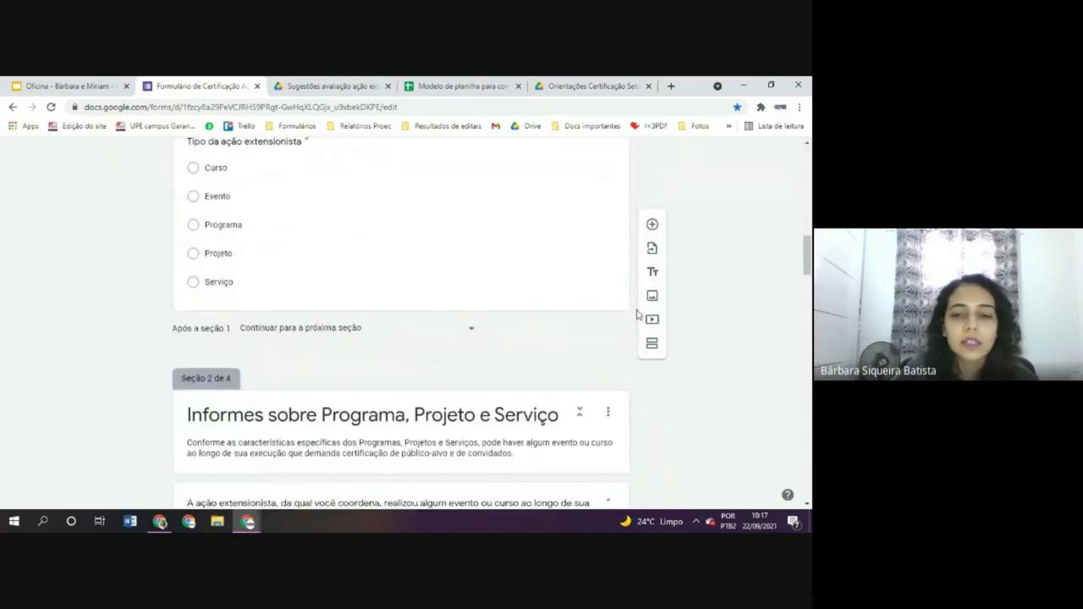
scroll(637, 313, "down", 2)
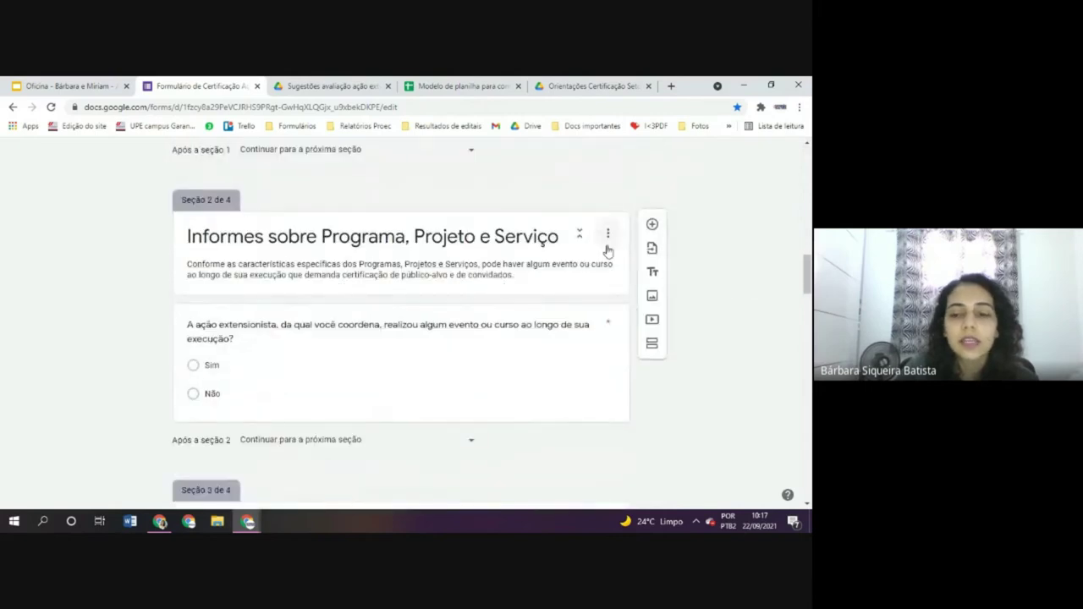
scroll(713, 259, "down", 1)
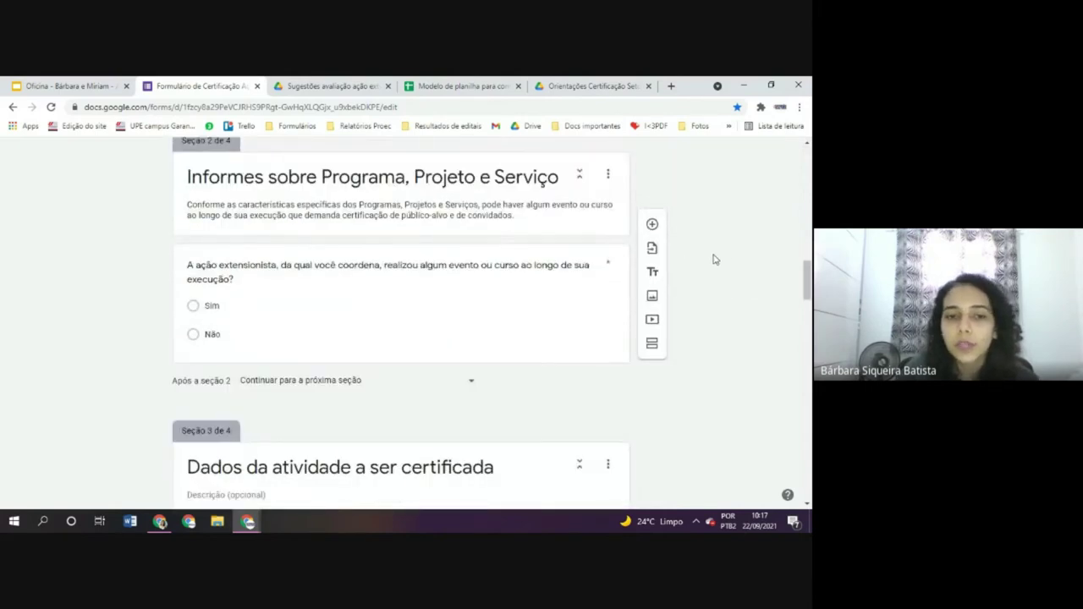
scroll(703, 245, "up", 1)
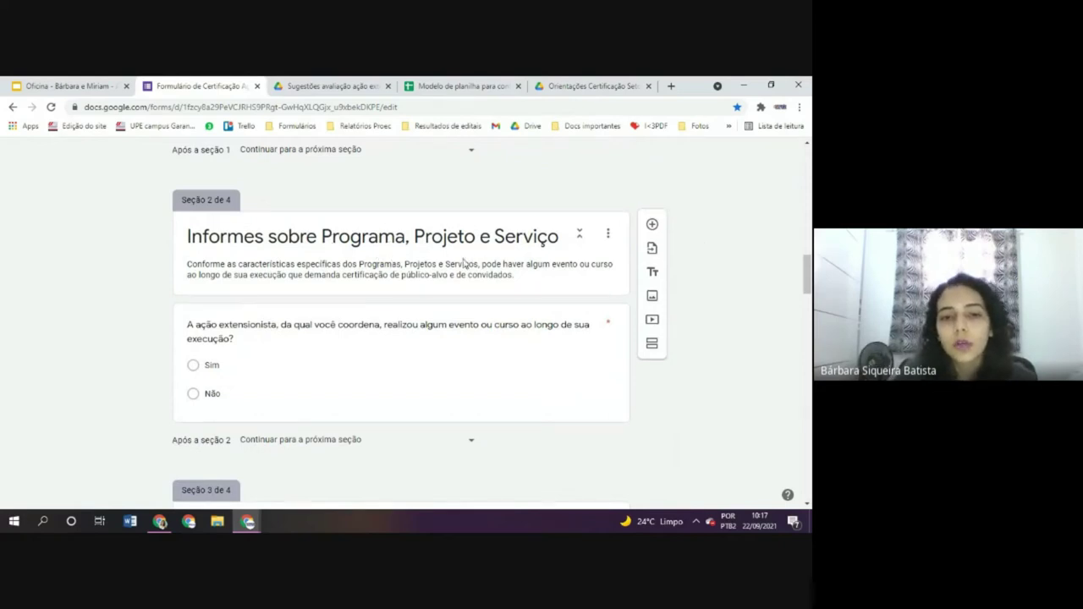
scroll(156, 307, "down", 1)
scroll(153, 305, "up", 1)
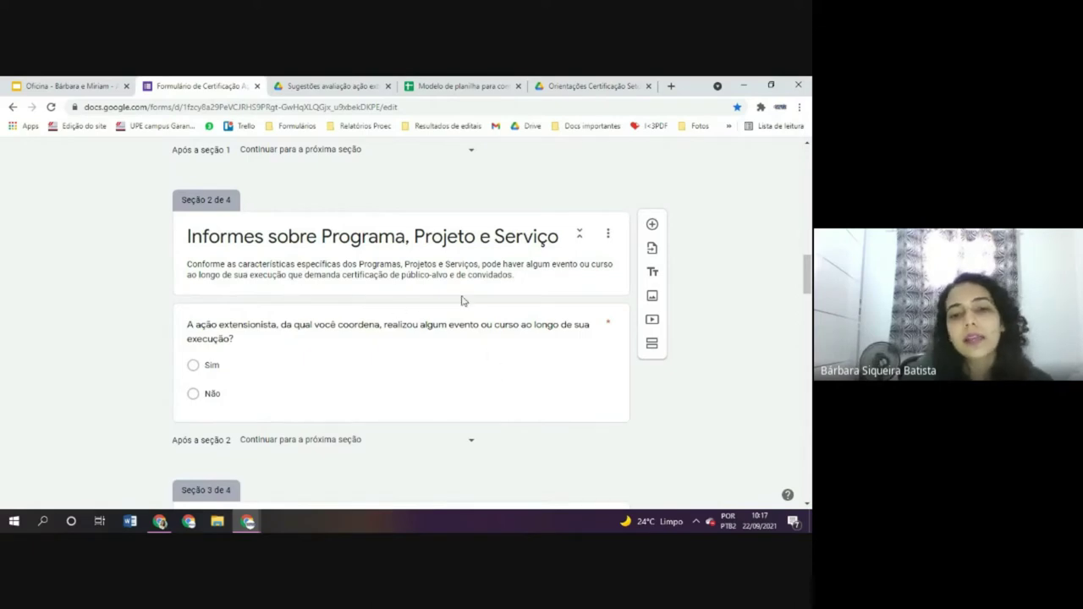
scroll(213, 359, "down", 1)
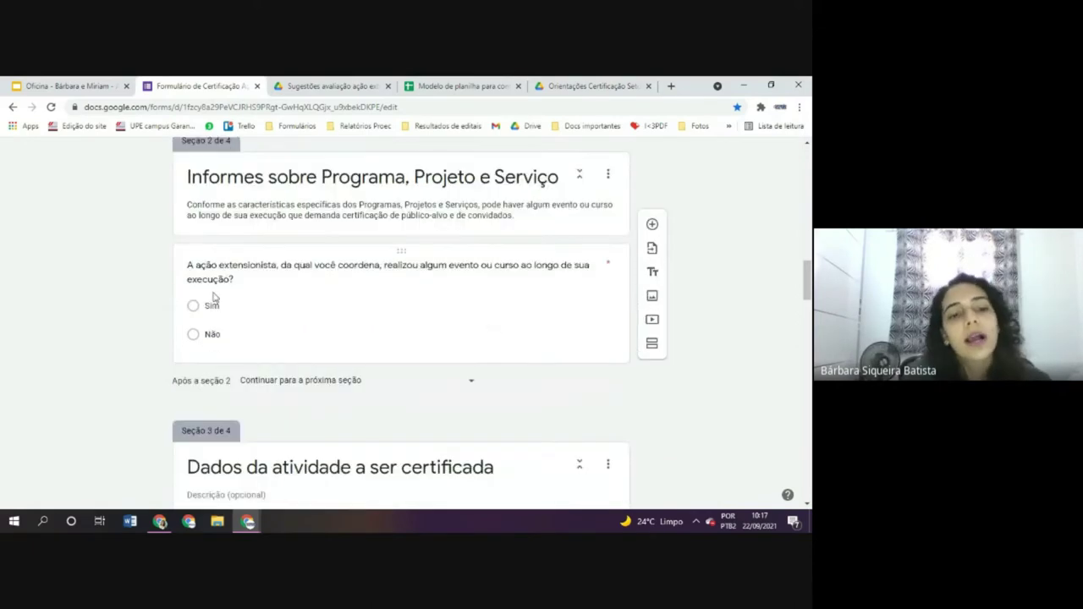
scroll(246, 362, "down", 2)
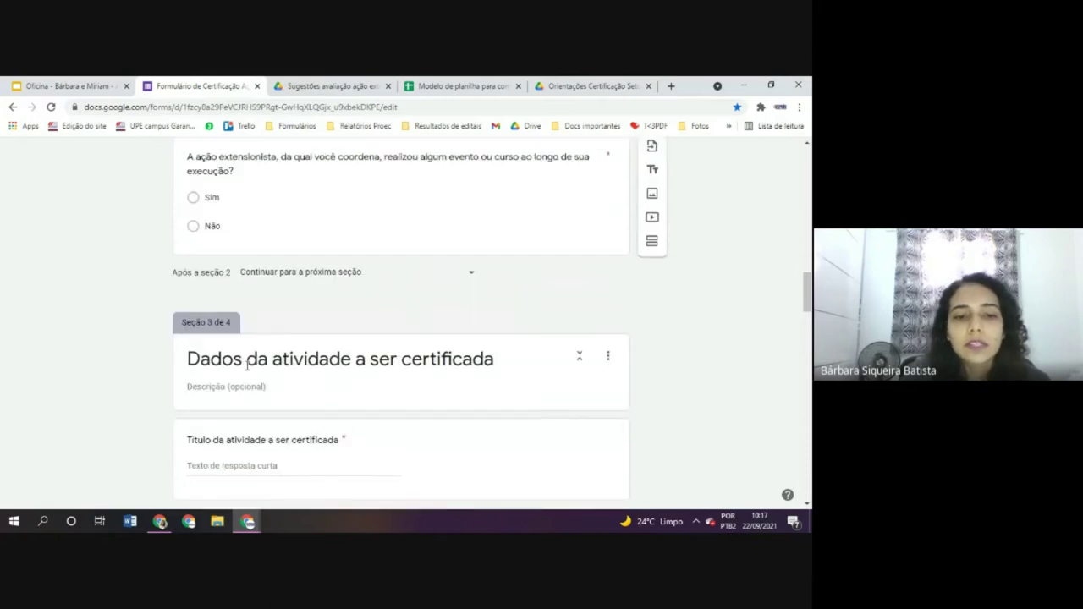
scroll(380, 357, "down", 1)
scroll(353, 259, "down", 2)
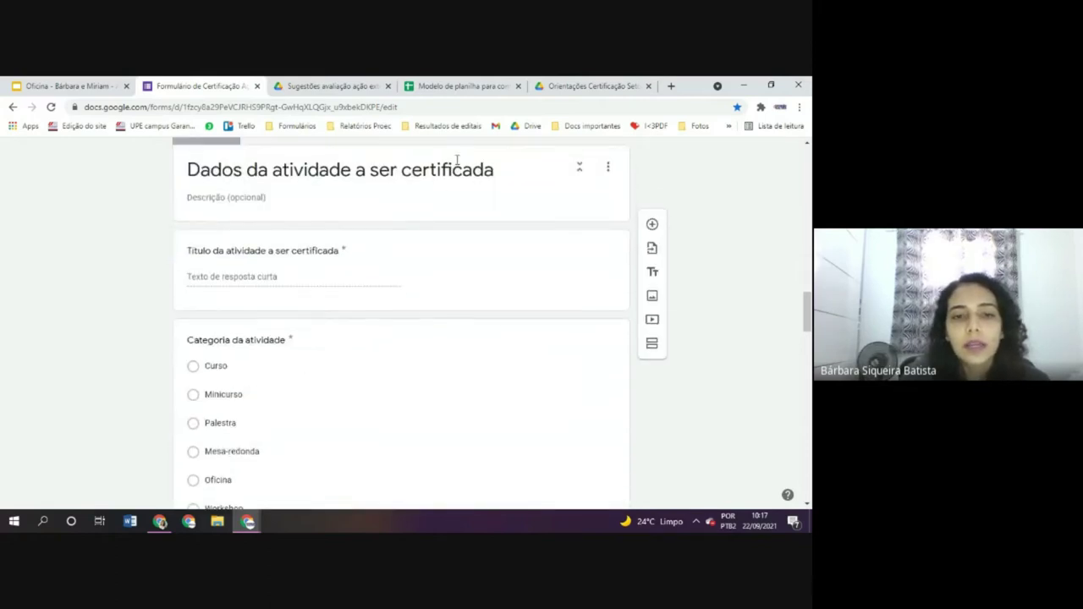
scroll(110, 286, "down", 1)
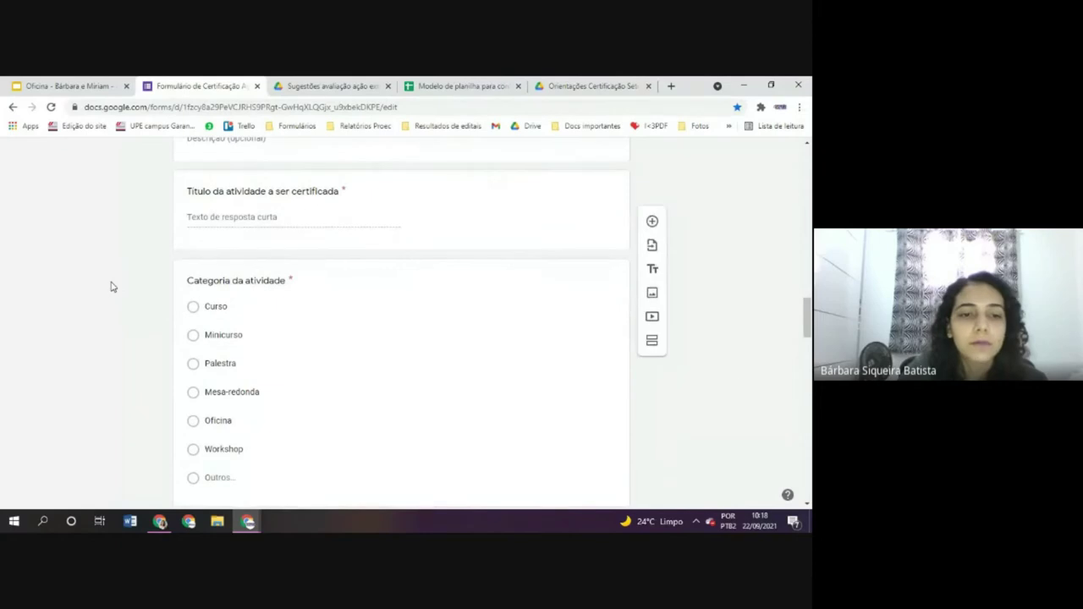
scroll(245, 220, "down", 1)
scroll(240, 236, "up", 1)
scroll(246, 241, "down", 1)
scroll(248, 246, "down", 1)
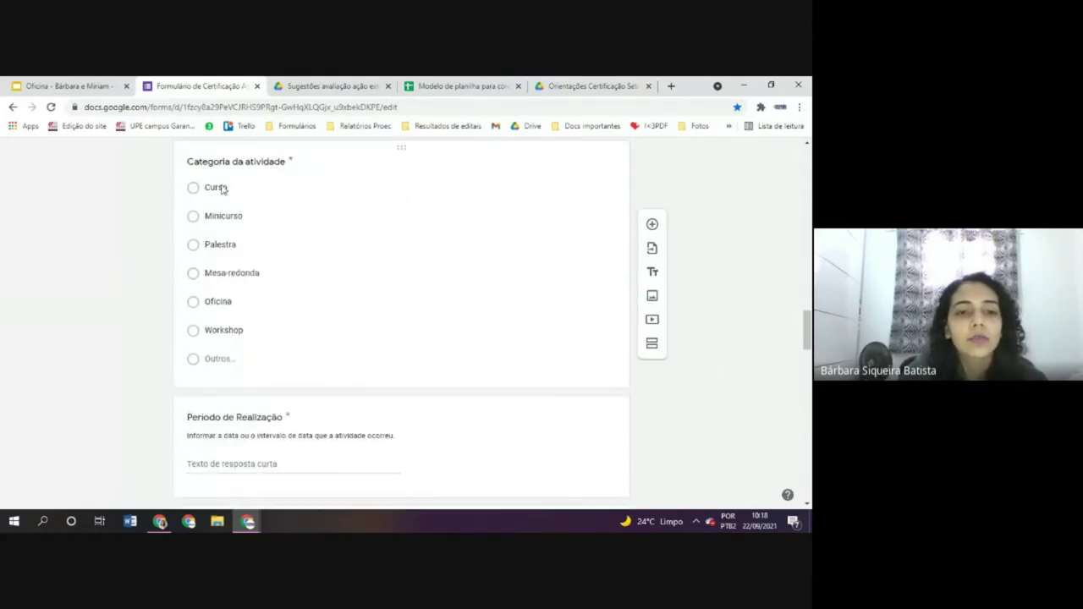
scroll(228, 315, "down", 2)
scroll(271, 314, "down", 1)
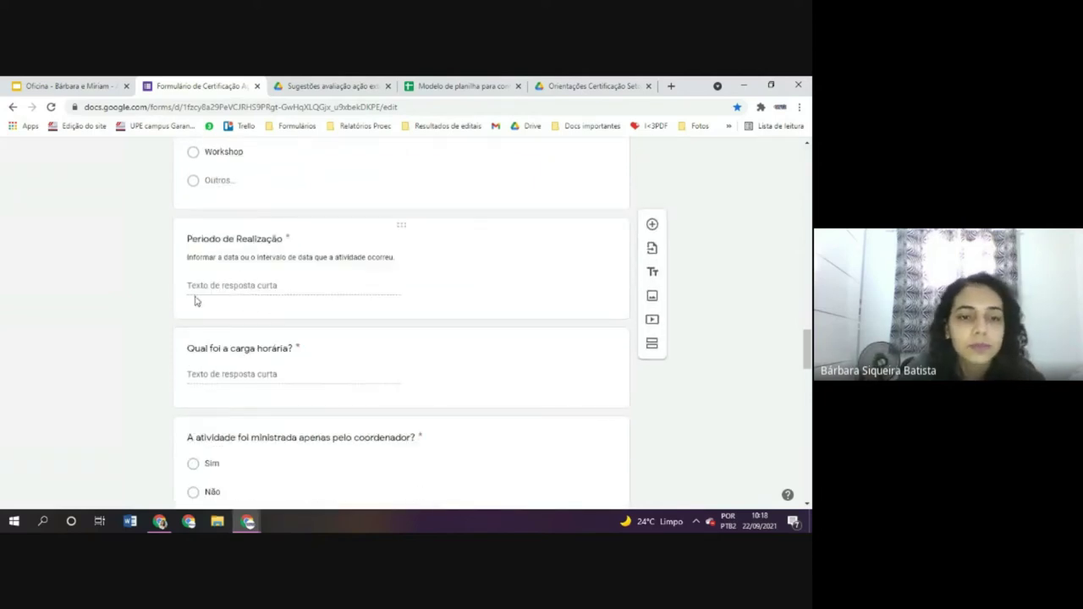
scroll(194, 300, "down", 2)
scroll(258, 266, "down", 1)
scroll(230, 199, "down", 1)
scroll(279, 225, "down", 1)
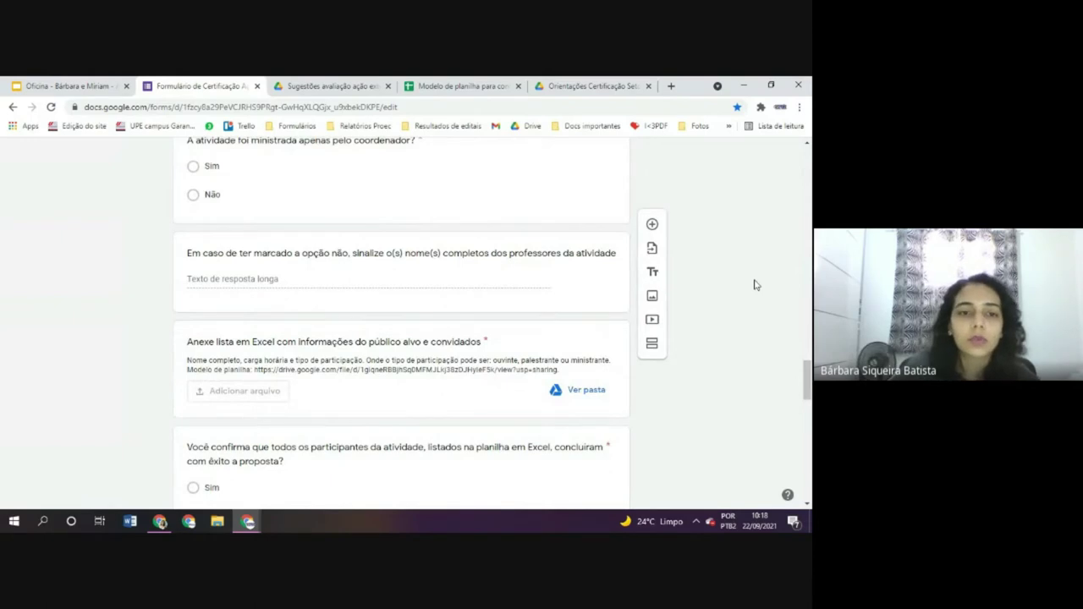
scroll(755, 285, "up", 2)
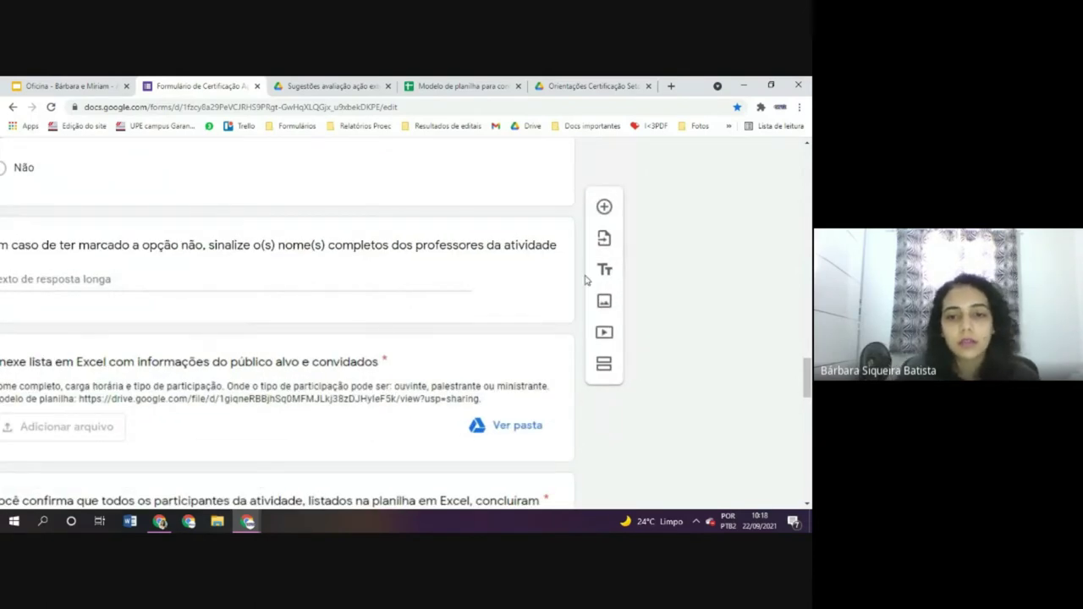
scroll(534, 292, "left", 3)
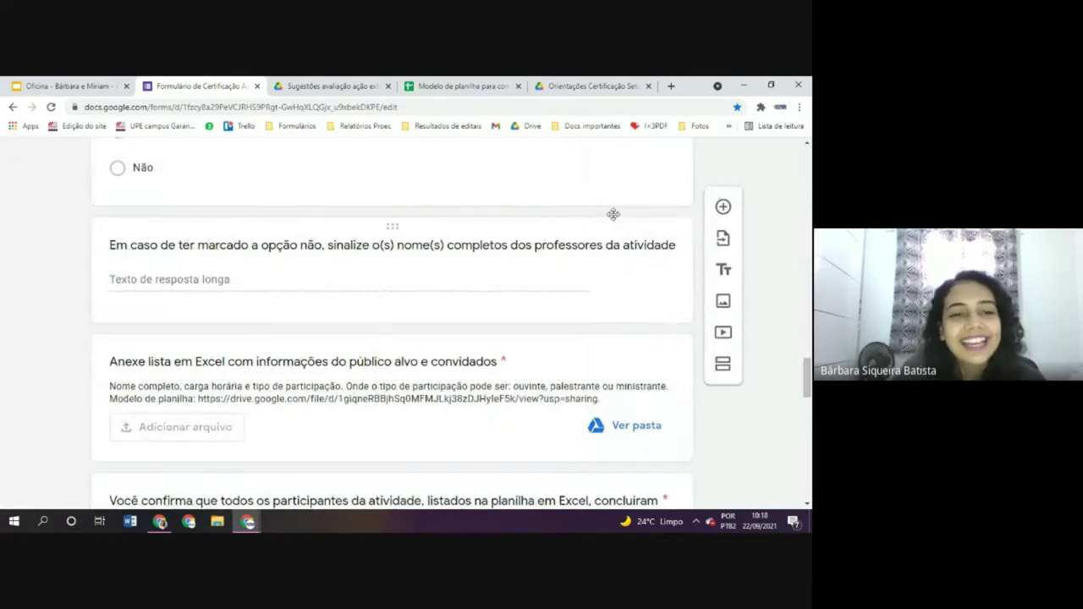
scroll(648, 238, "down", 1)
scroll(648, 240, "down", 1)
scroll(652, 246, "down", 1)
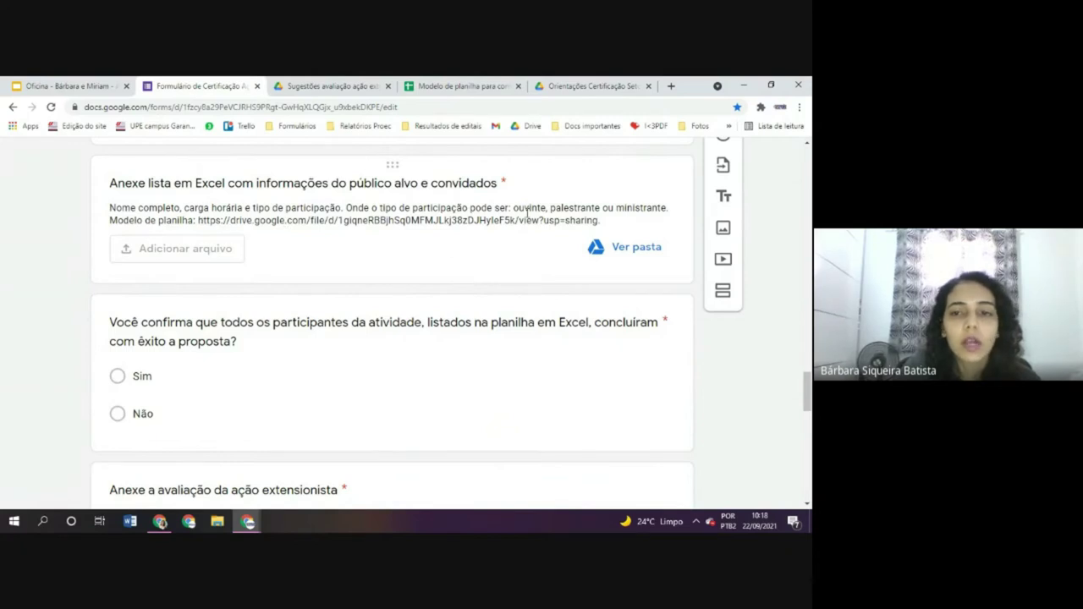
scroll(529, 208, "down", 1)
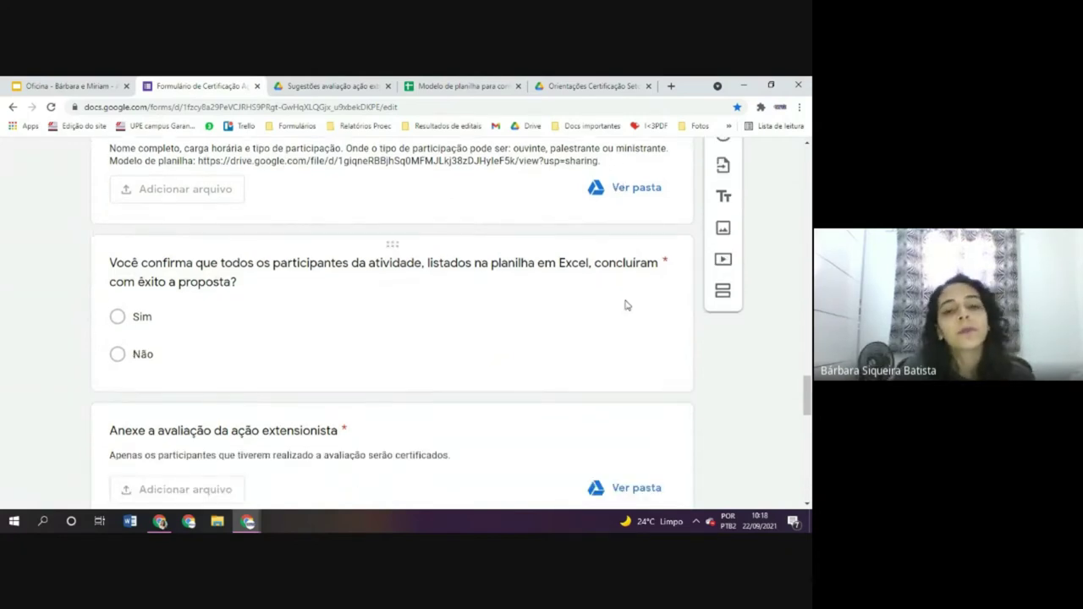
scroll(597, 249, "down", 2)
scroll(588, 253, "down", 2)
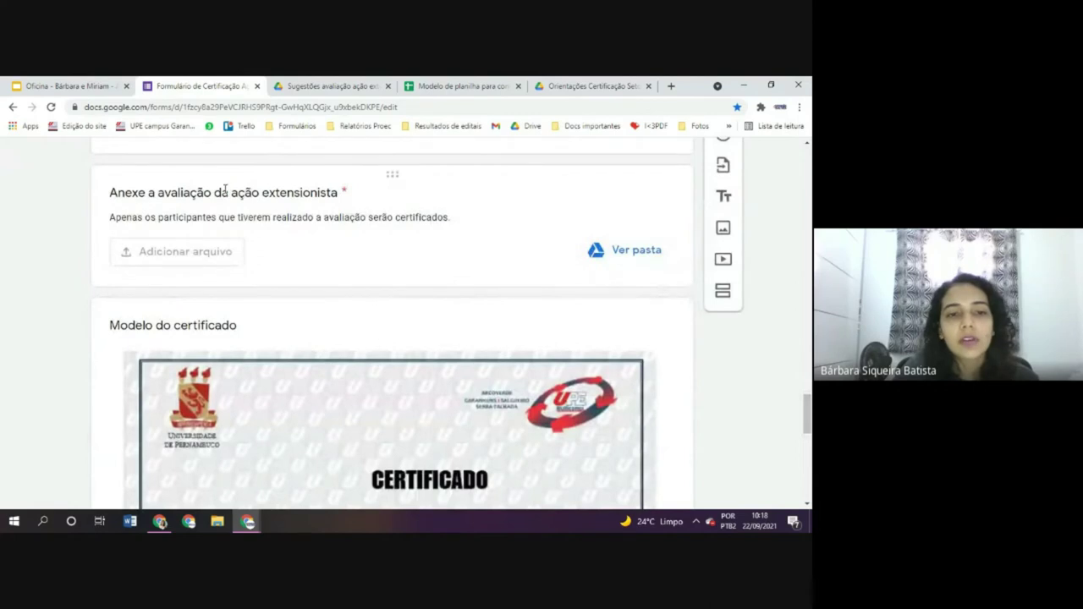
scroll(390, 217, "down", 2)
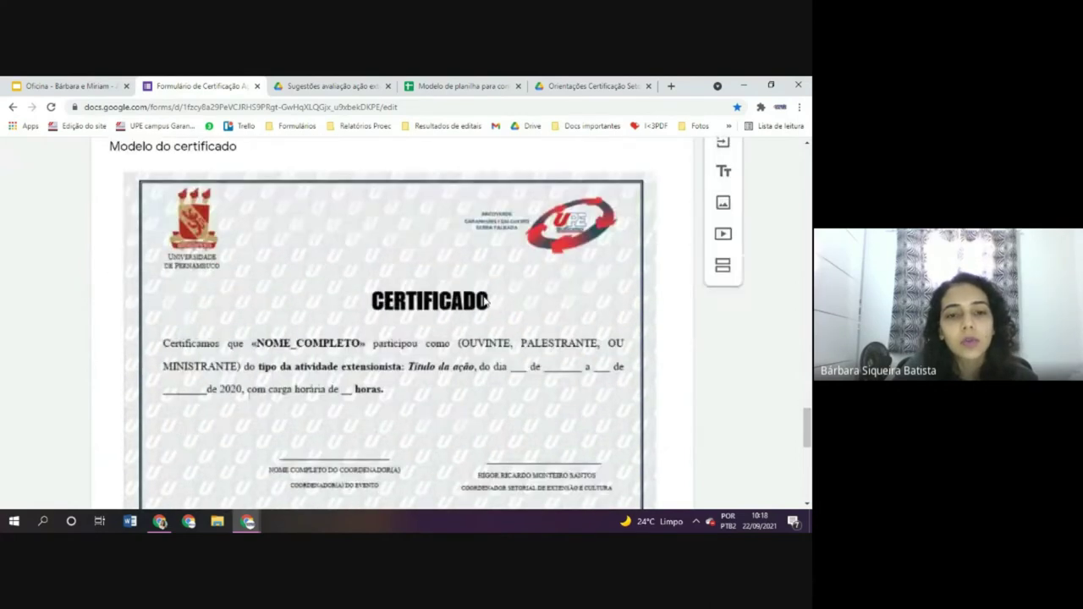
scroll(733, 339, "down", 1)
scroll(736, 355, "up", 1)
scroll(785, 362, "down", 1)
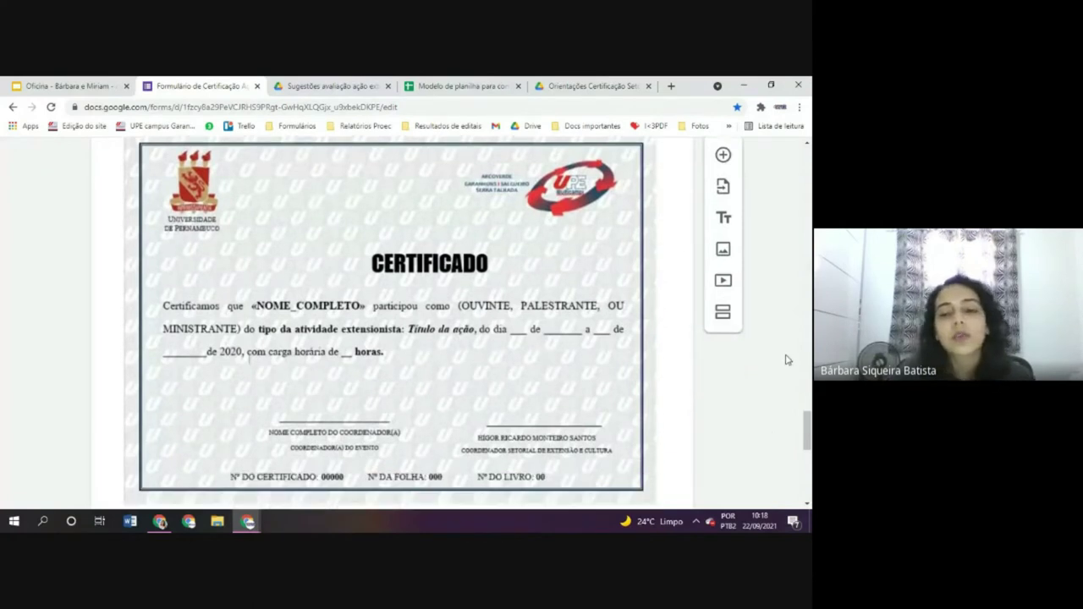
scroll(787, 398, "up", 1)
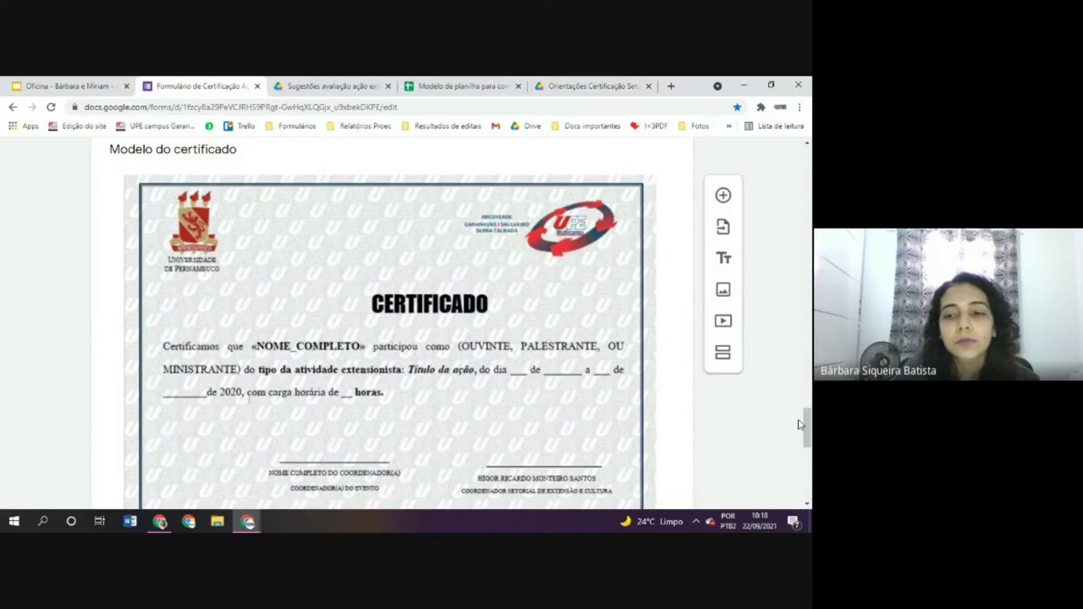
scroll(789, 289, "down", 2)
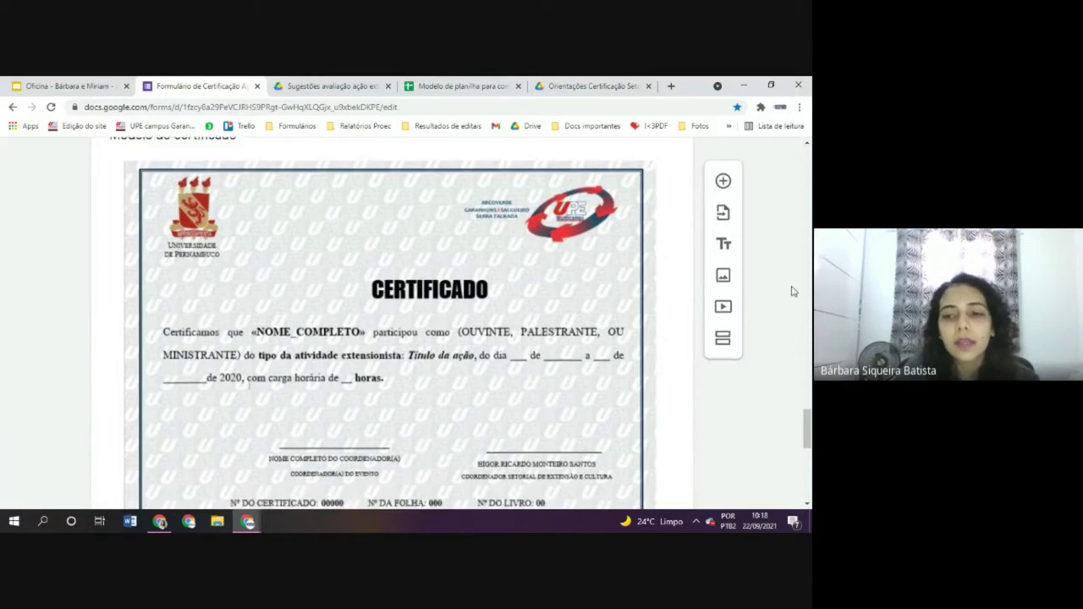
scroll(789, 290, "down", 4)
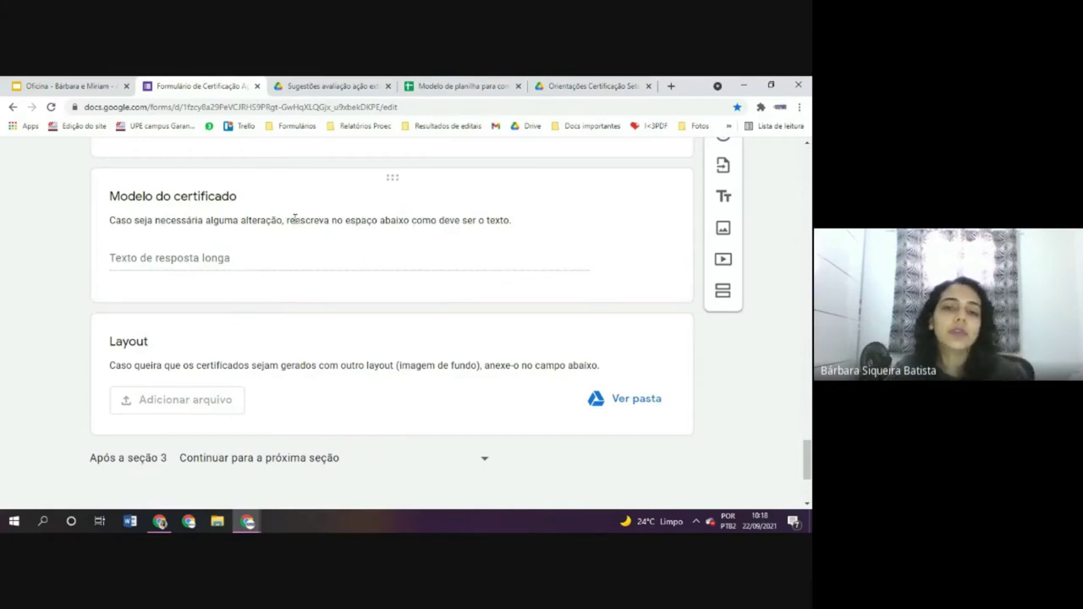
scroll(284, 251, "down", 1)
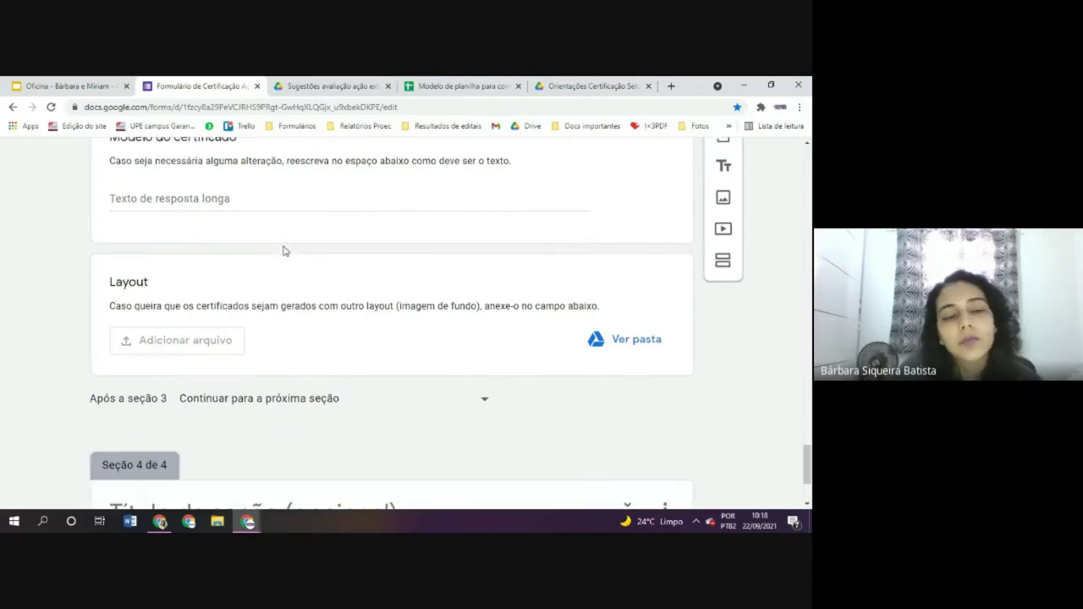
scroll(283, 250, "up", 1)
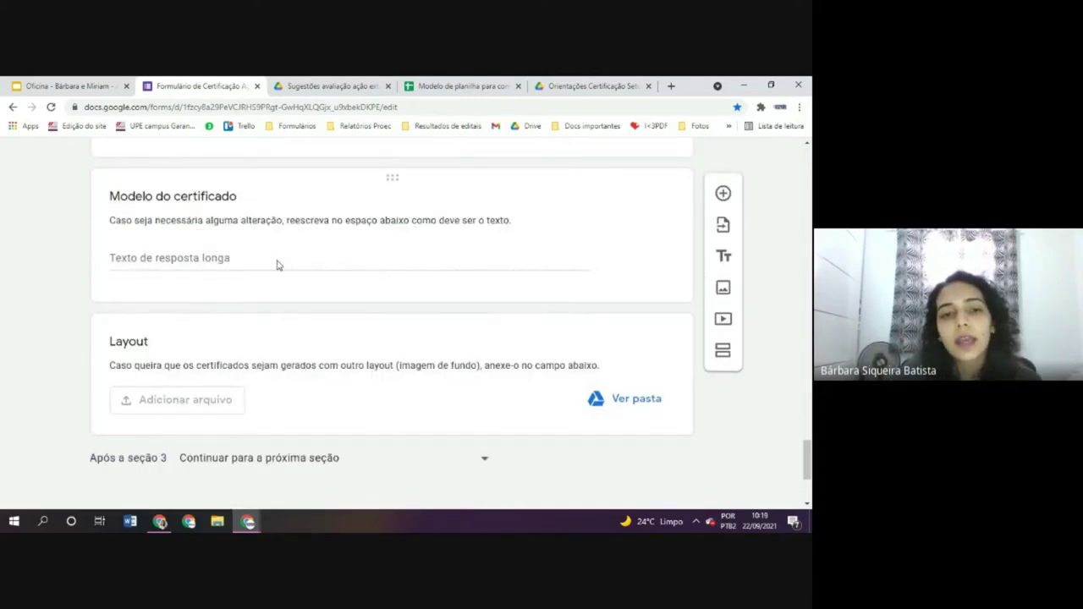
scroll(266, 246, "down", 1)
scroll(253, 236, "up", 1)
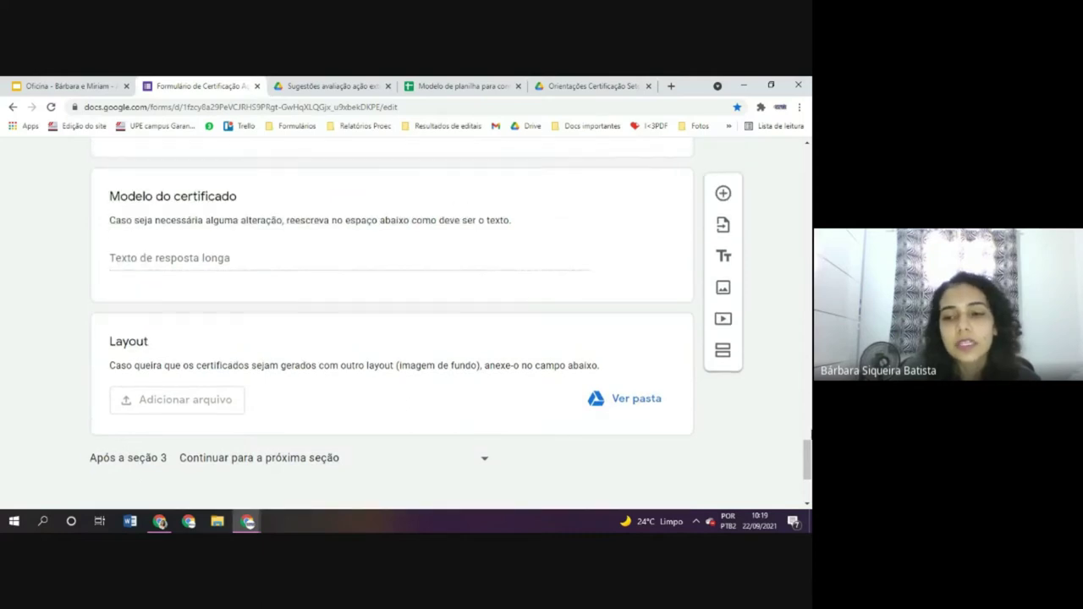
left_click_drag(807, 464, 808, 470)
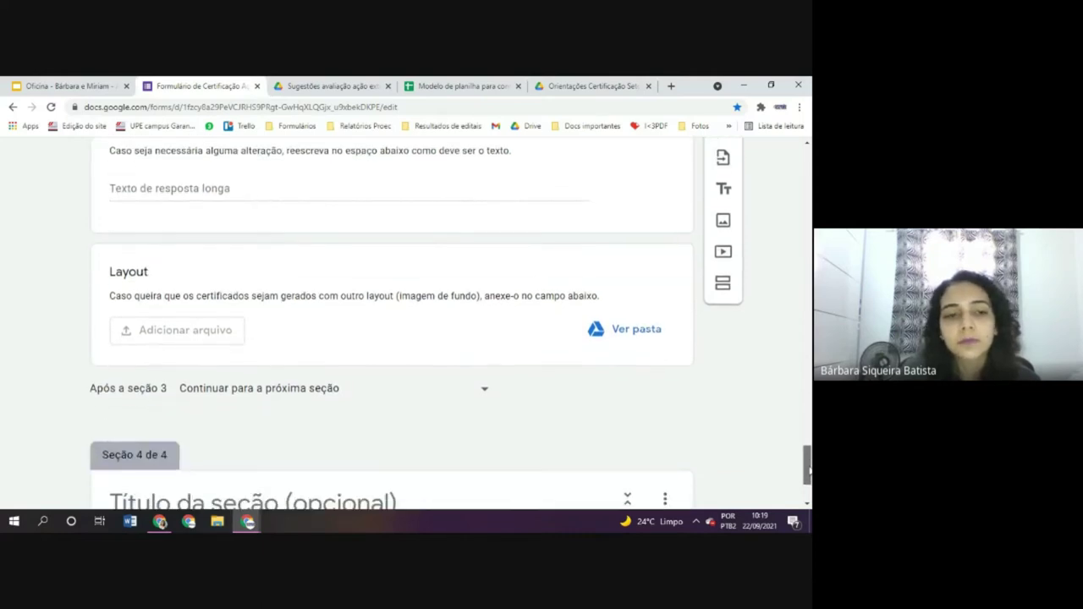
scroll(232, 321, "down", 1)
scroll(216, 309, "up", 1)
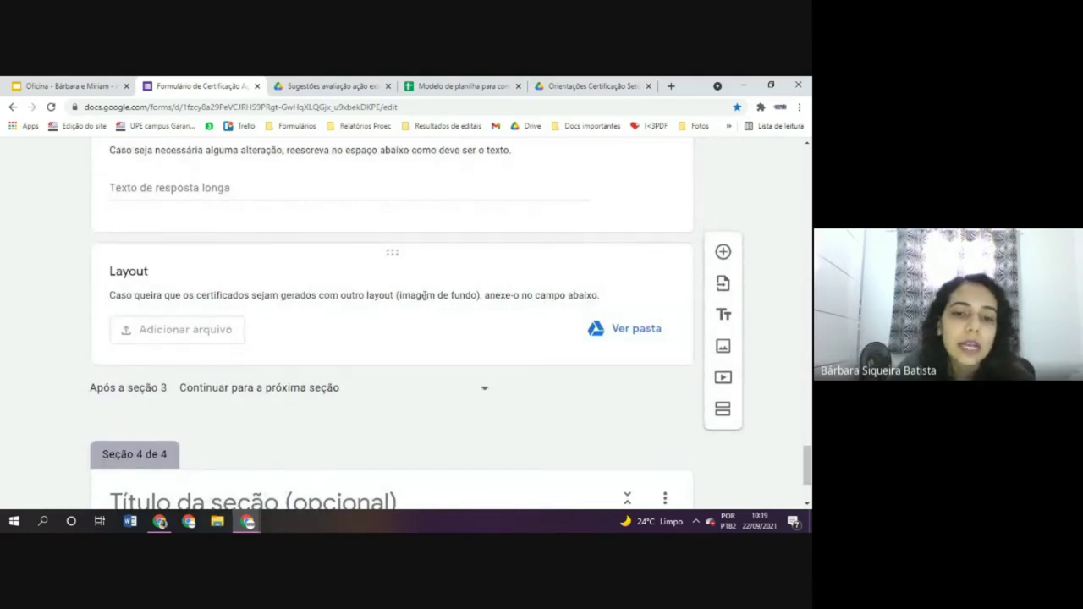
scroll(451, 363, "up", 2)
scroll(442, 346, "up", 3)
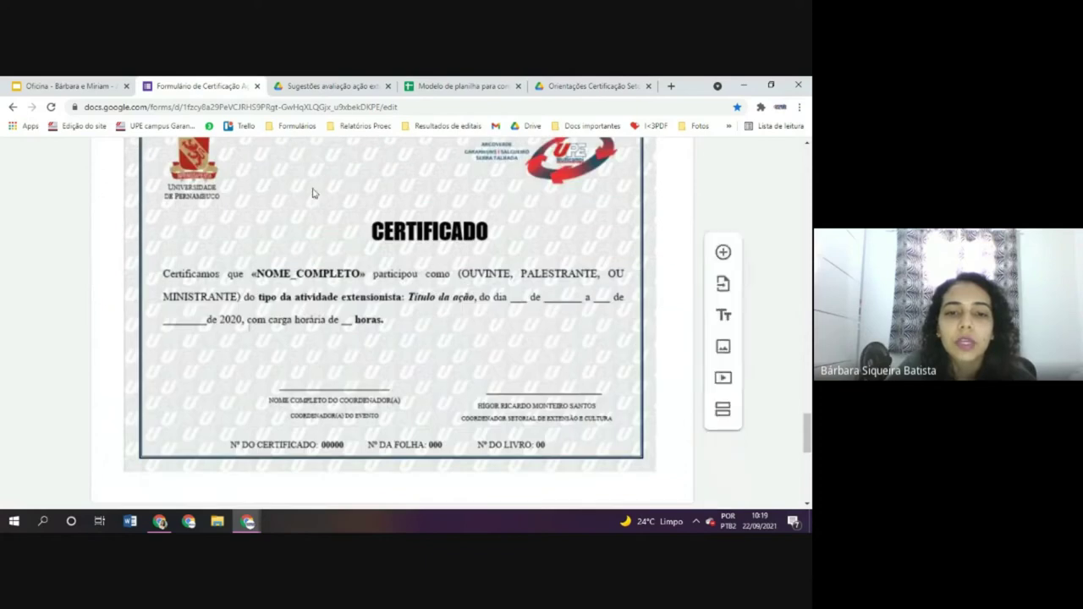
scroll(471, 323, "up", 1)
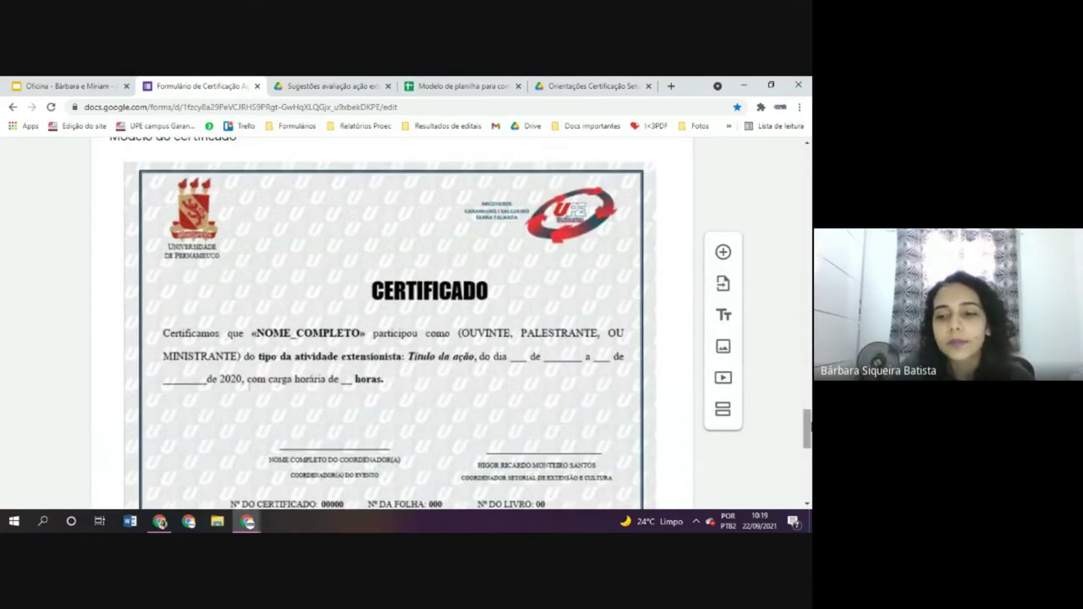
scroll(809, 428, "down", 1)
left_click_drag(809, 433, 808, 482)
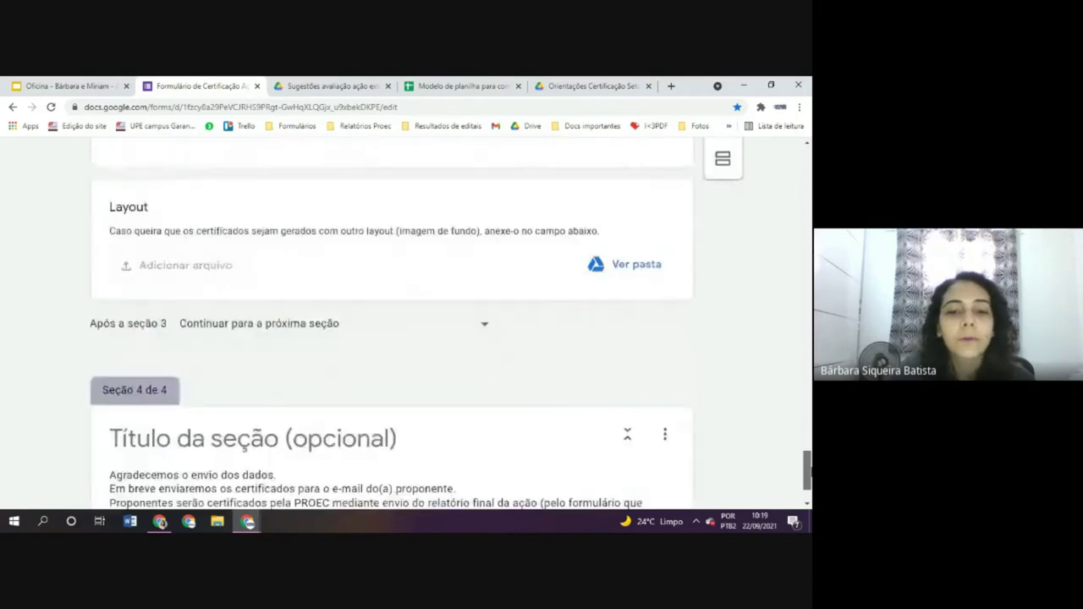
scroll(534, 247, "up", 1)
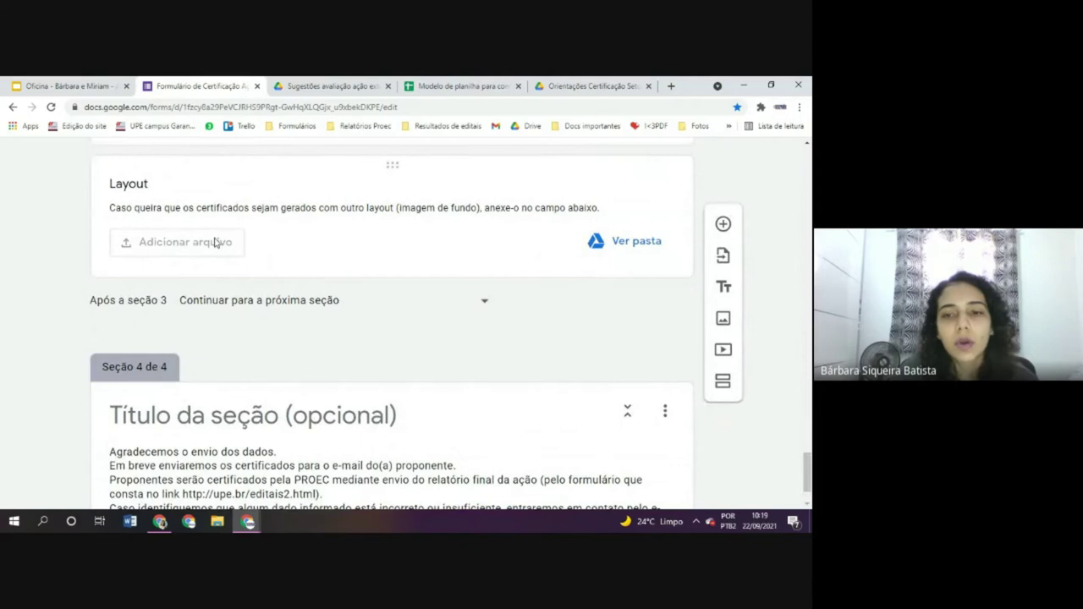
scroll(467, 326, "down", 1)
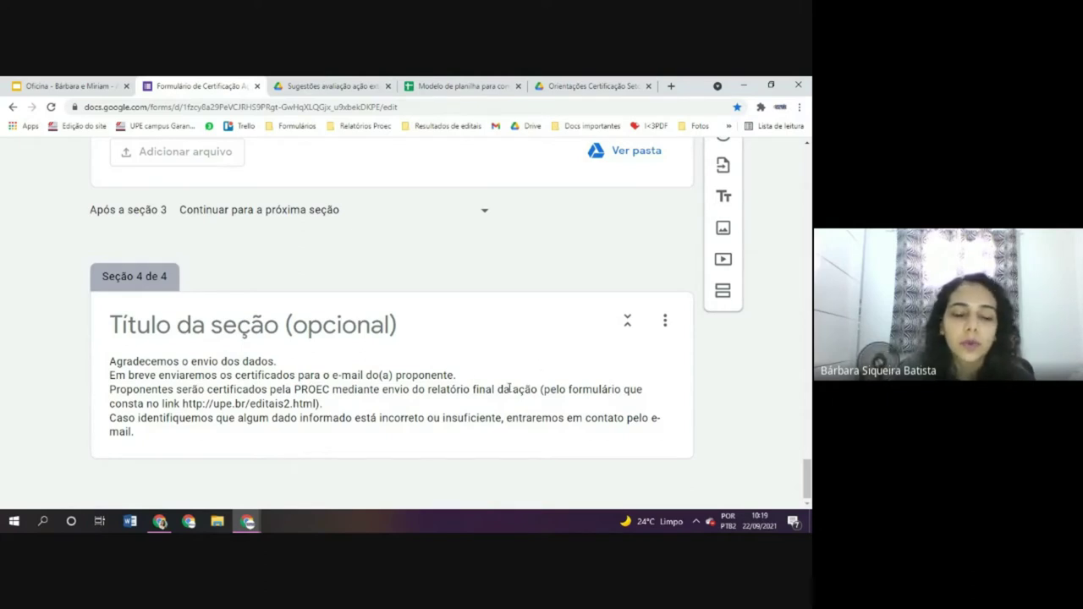
key("ctrl+minus")
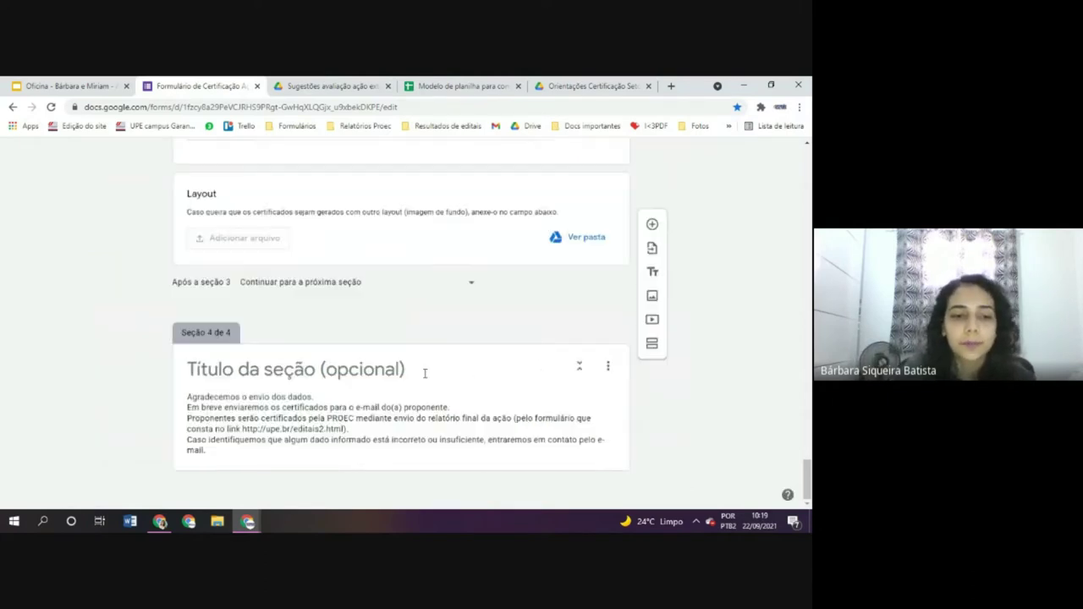
scroll(440, 366, "up", 1)
scroll(439, 366, "up", 5)
scroll(437, 361, "up", 5)
scroll(505, 358, "up", 5)
scroll(507, 360, "up", 5)
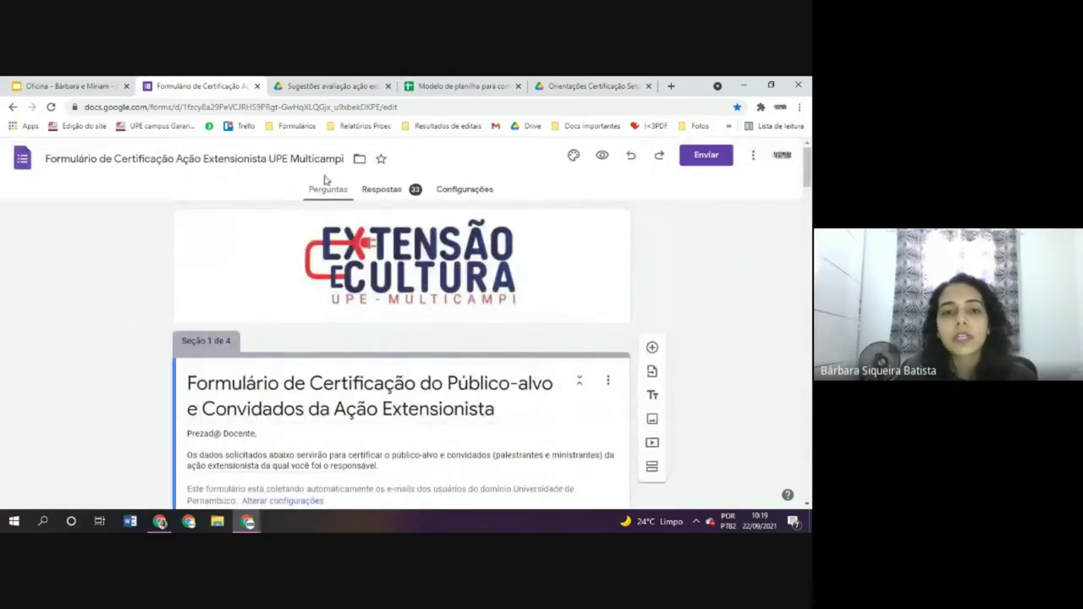
Look over the 33 collected responses, then open them in the linked Google Sheets spreadsheet.
left_click(367, 191)
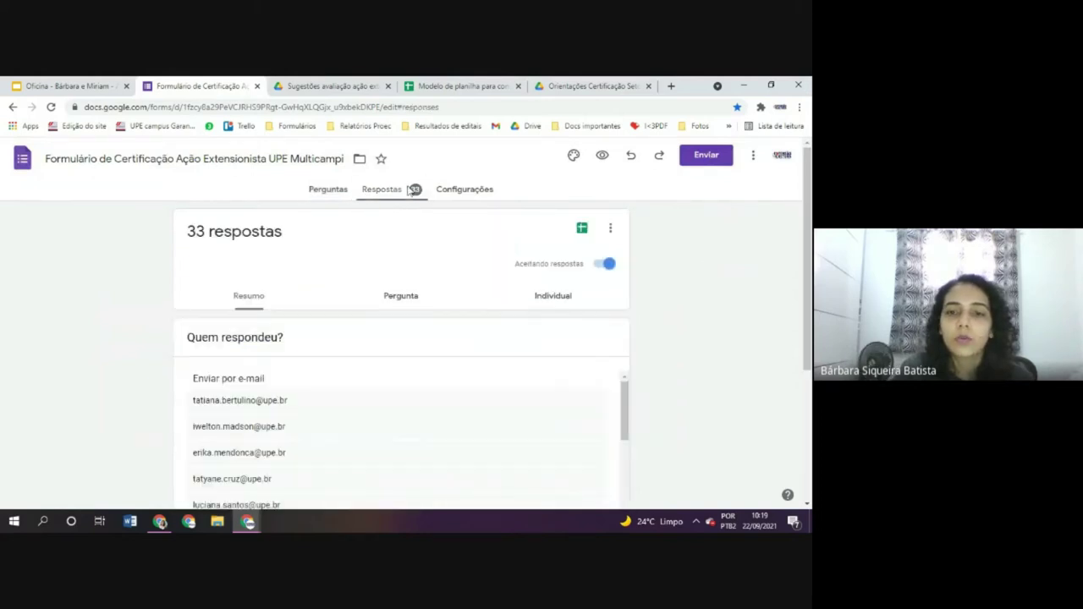
scroll(673, 292, "down", 2)
scroll(675, 293, "up", 2)
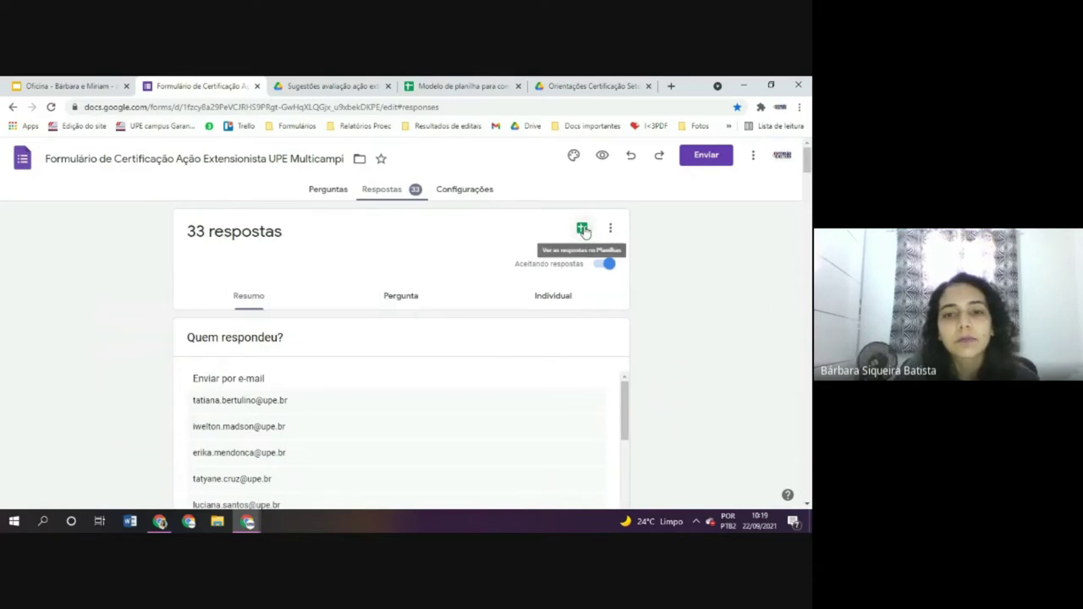
left_click(583, 230)
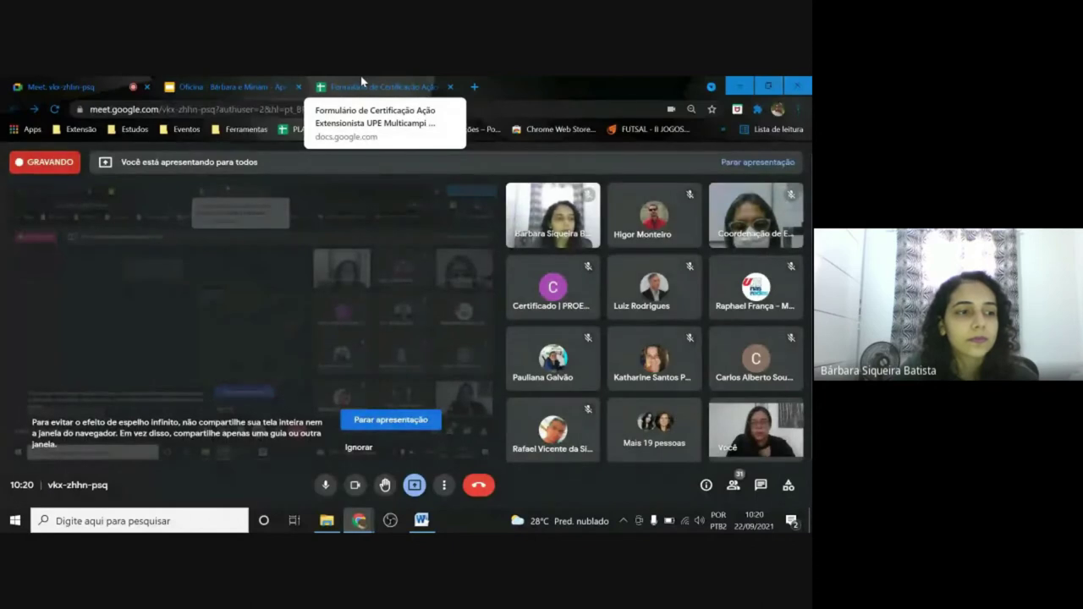
Switch to the response spreadsheet, dismiss the screen-sharing notice, and select row 19.
left_click(361, 83)
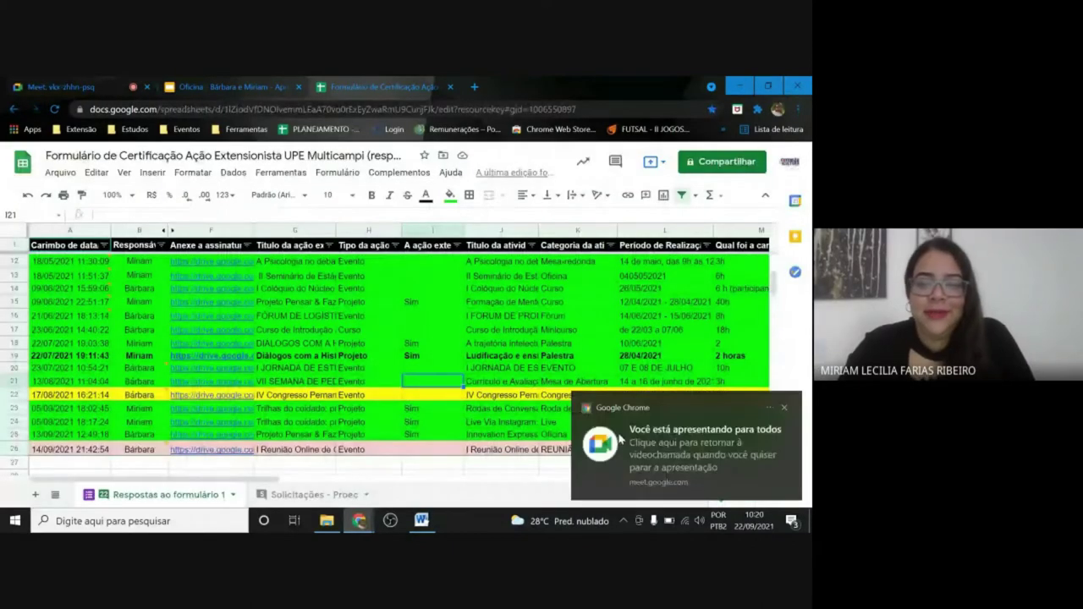
left_click(785, 413)
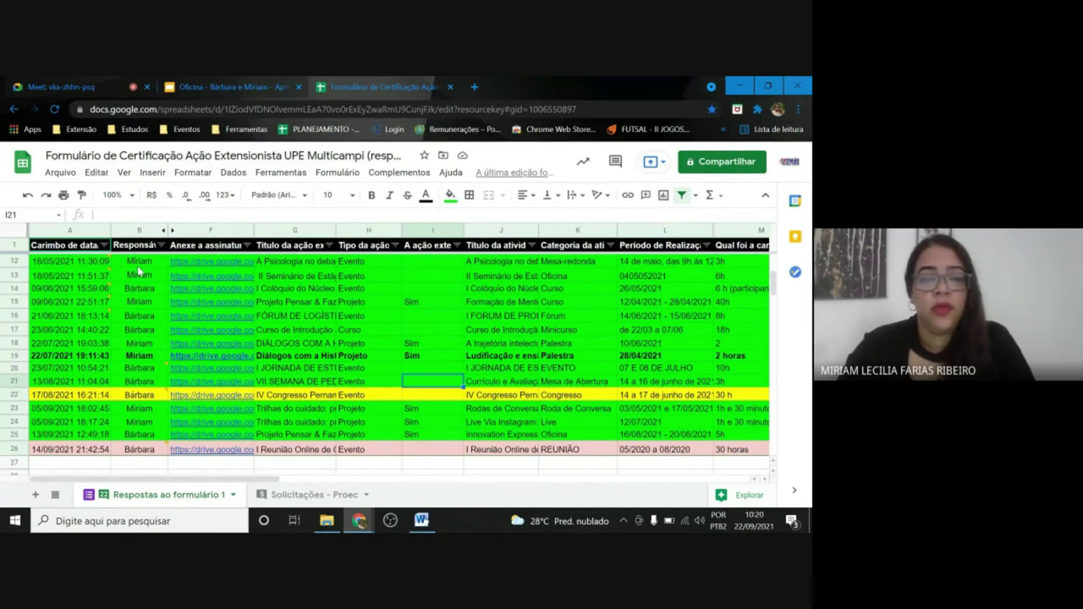
left_click(7, 355)
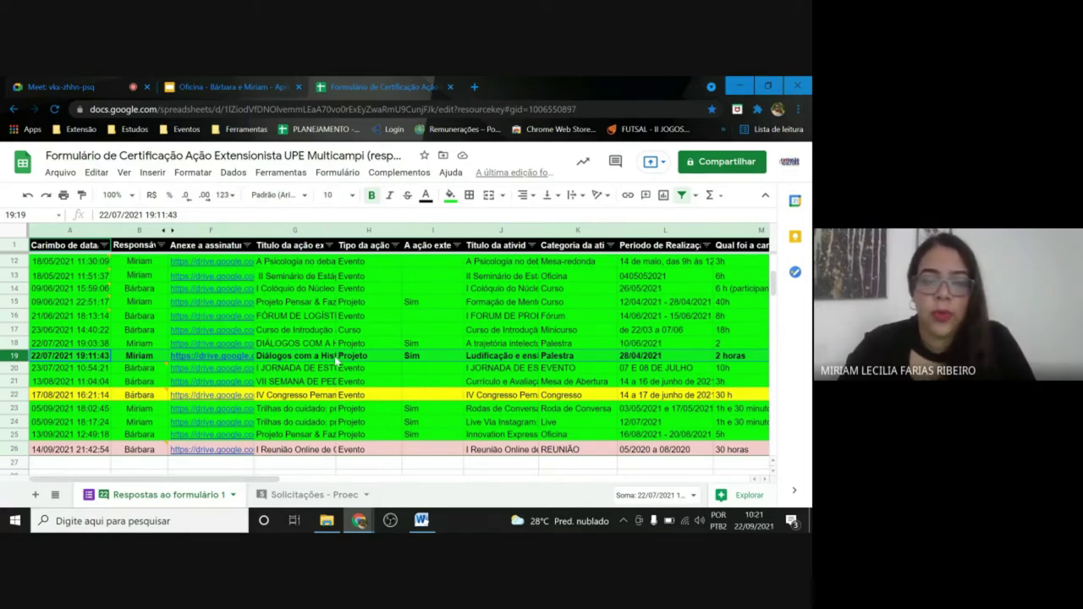
left_click(332, 359)
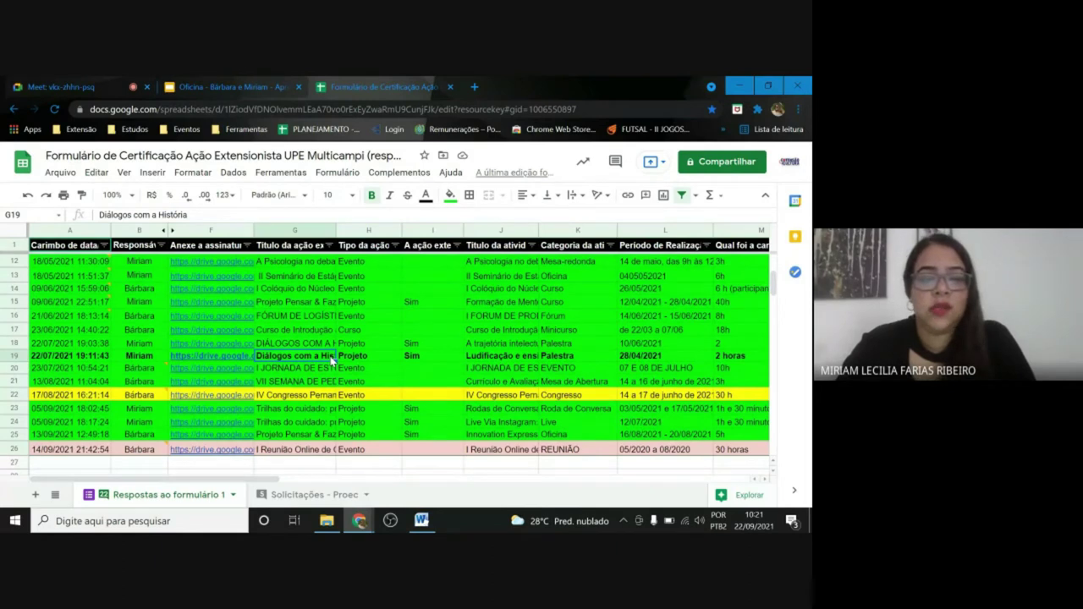
key("Right")
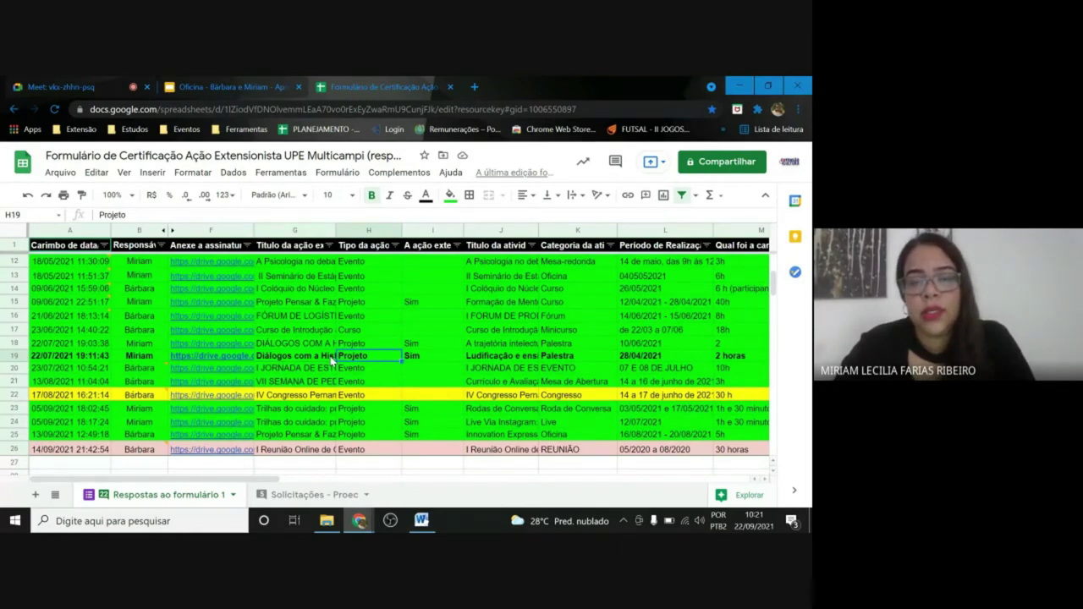
key("Right")
key("Right")
key("Right")
key("Right")
key("Right")
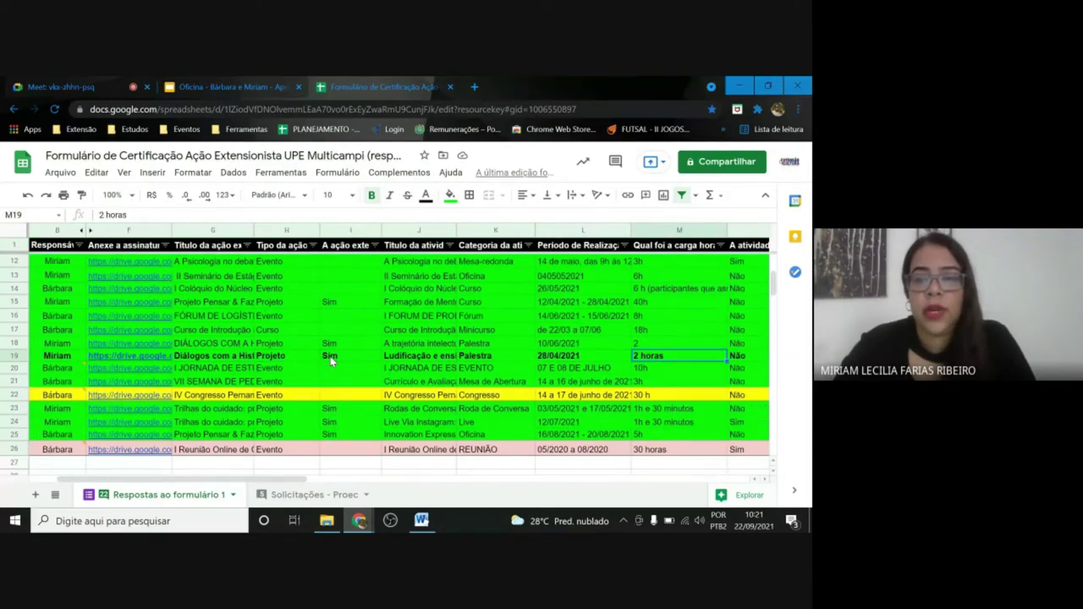
key("Right")
key("Right")
key("Right")
key("Right")
key("Right")
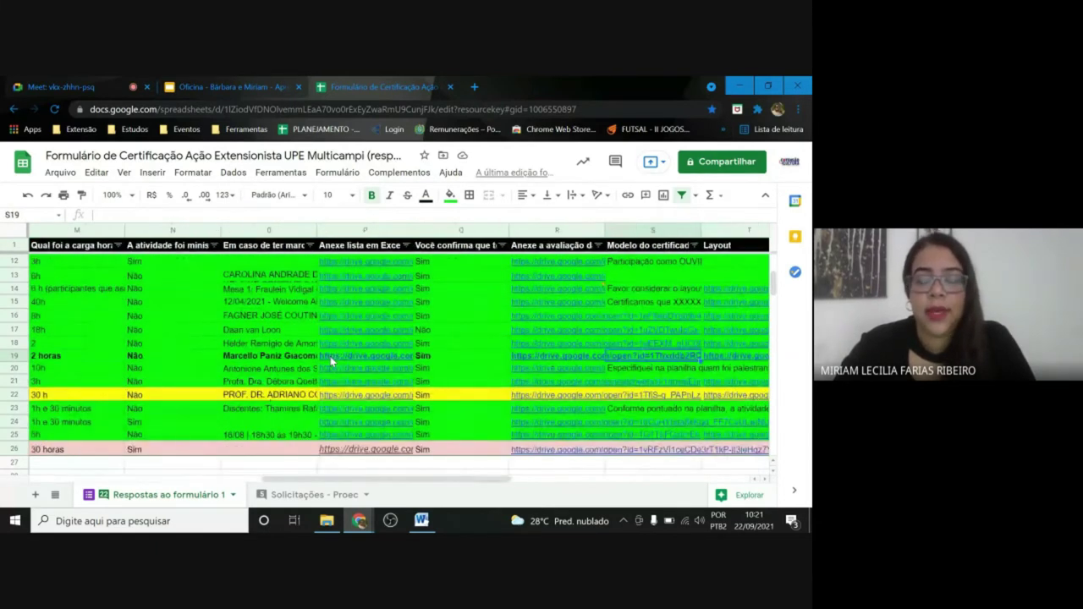
key("Right")
key("Right")
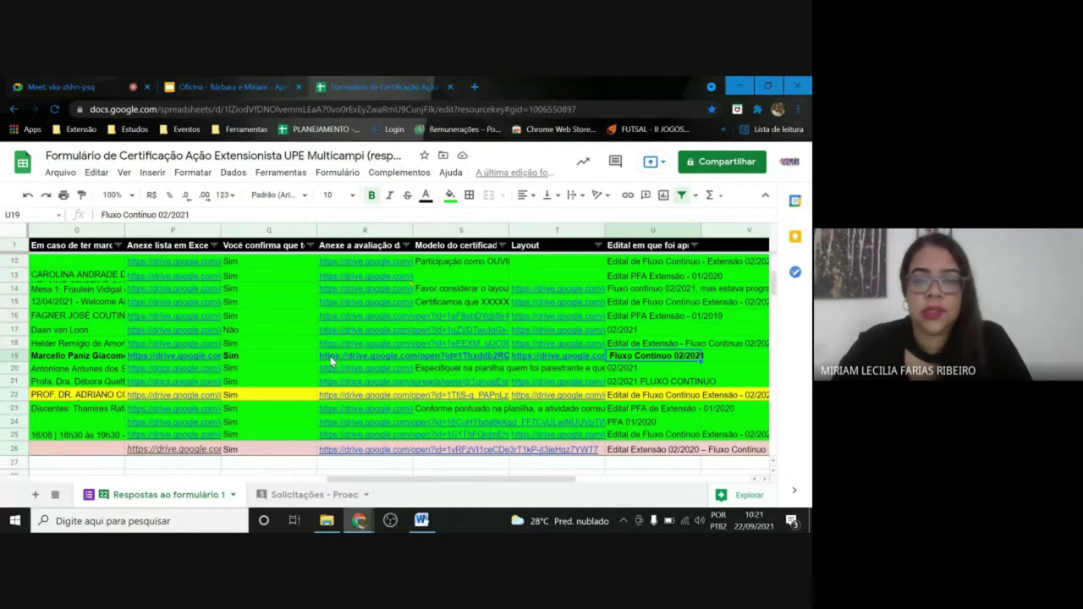
key("Left")
key("Left")
key("Left")
key("Left")
key("Left")
key("Left")
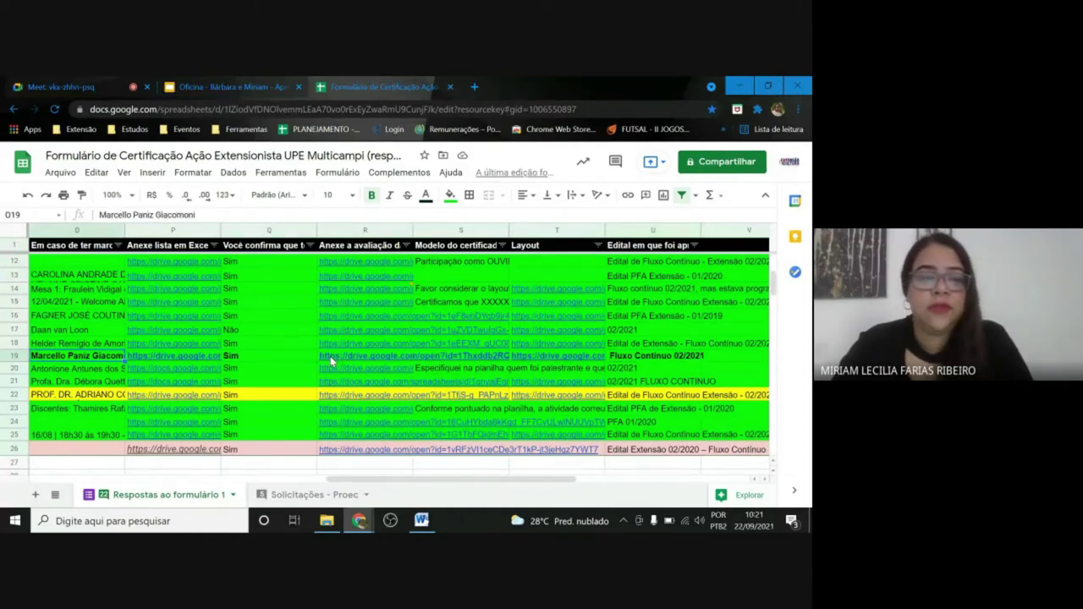
key("Left")
key("Left")
key("Left")
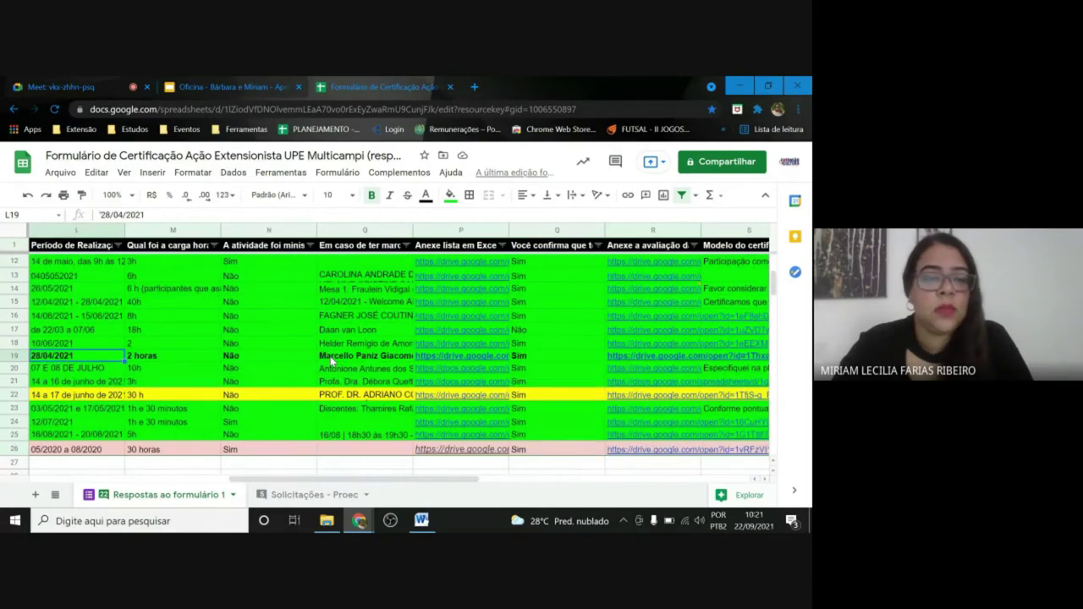
key("Left")
key("Left")
key("Left")
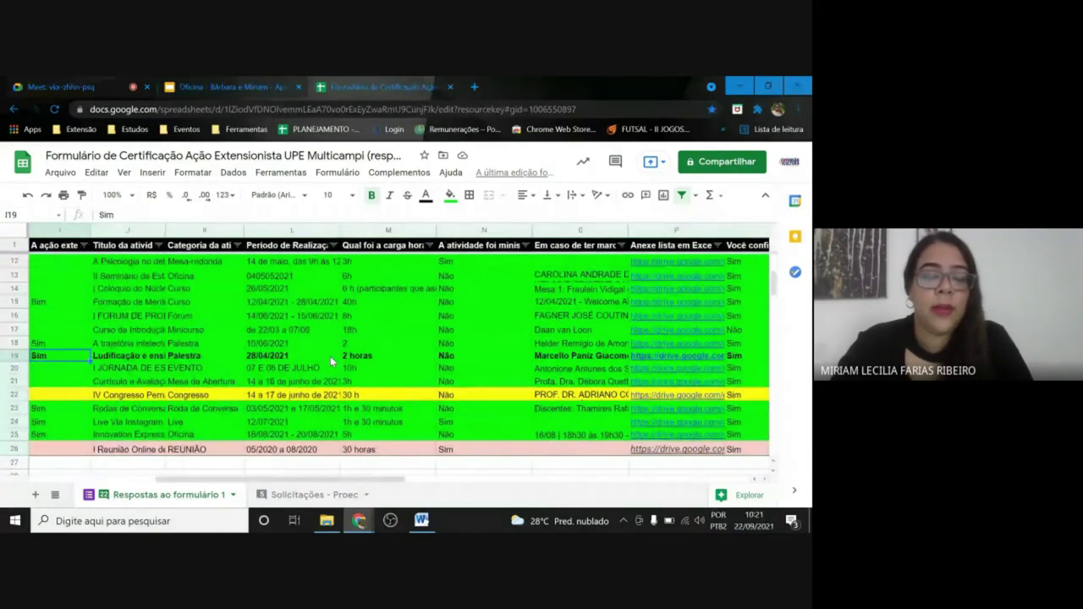
key("Right")
key("Right")
key("Right")
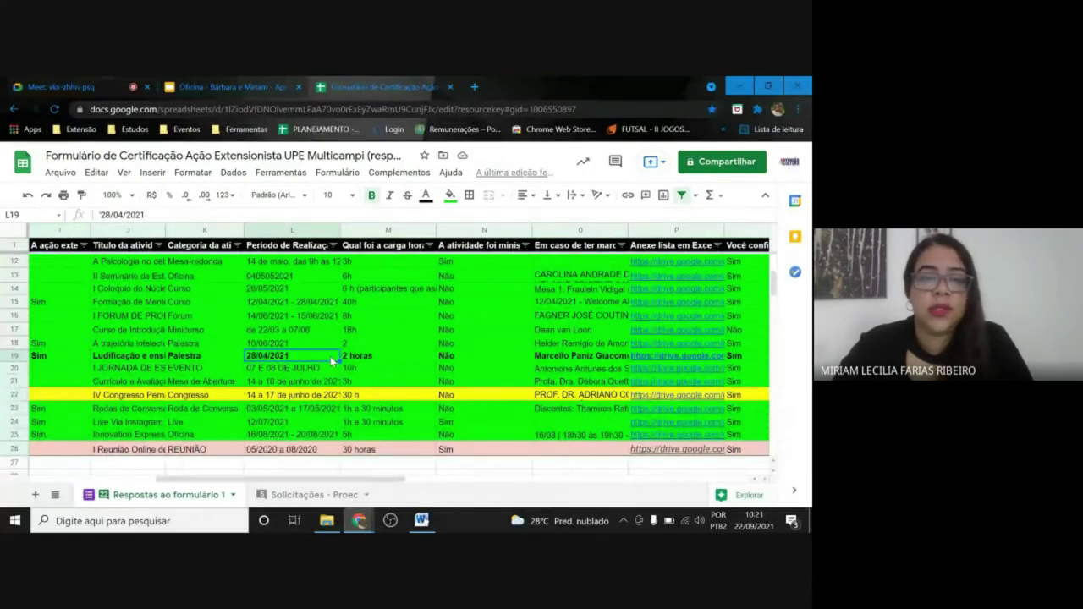
key("Right")
key("Right")
key("Right")
key("Right")
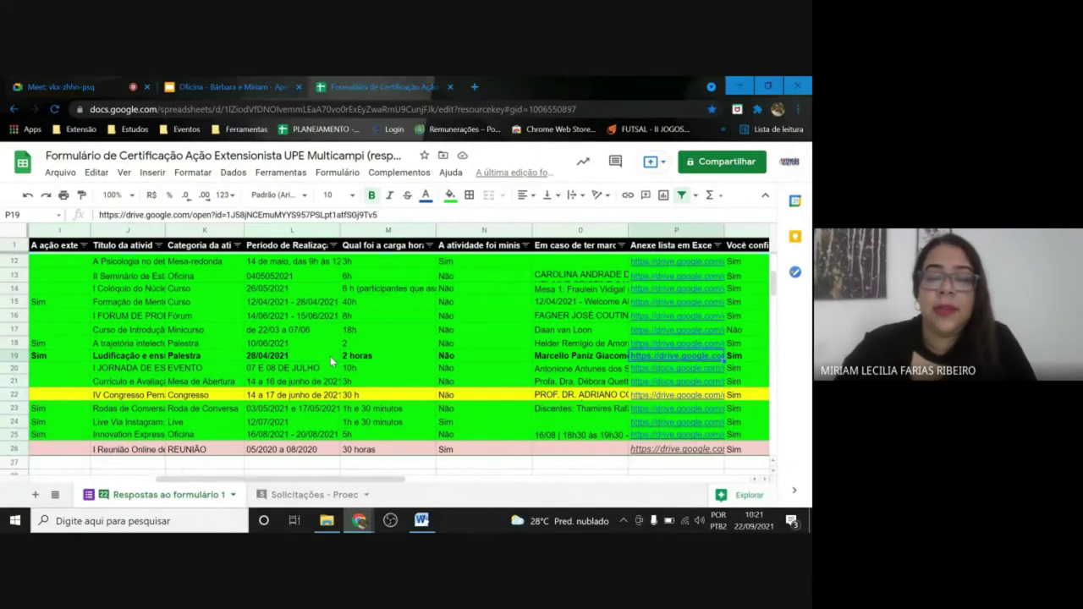
mouse_move(677, 355)
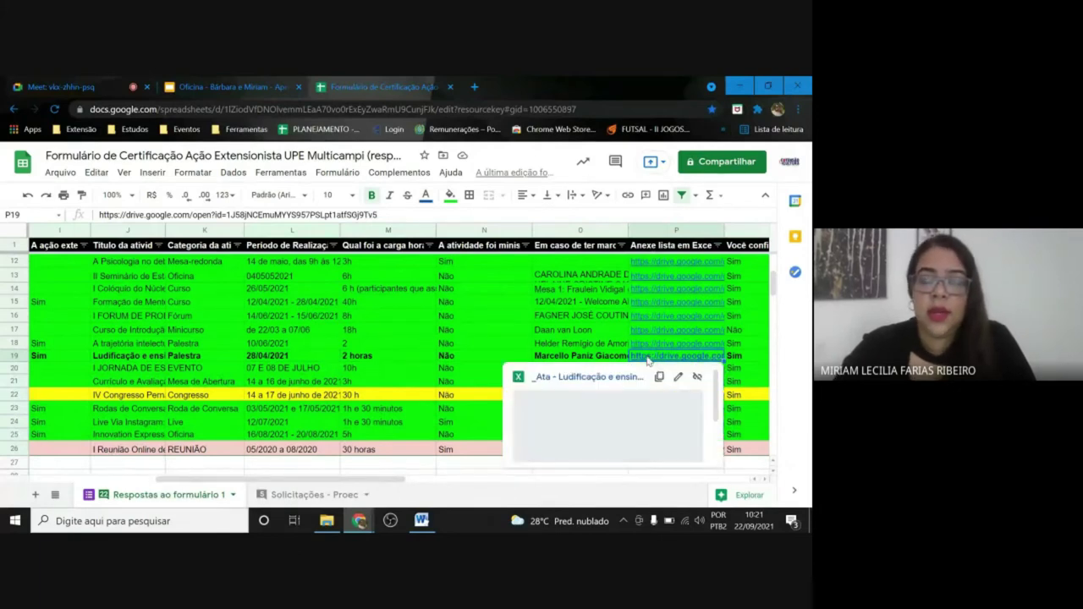
Open the attendance and evaluation files linked in cells P19 and R19.
left_click(585, 376)
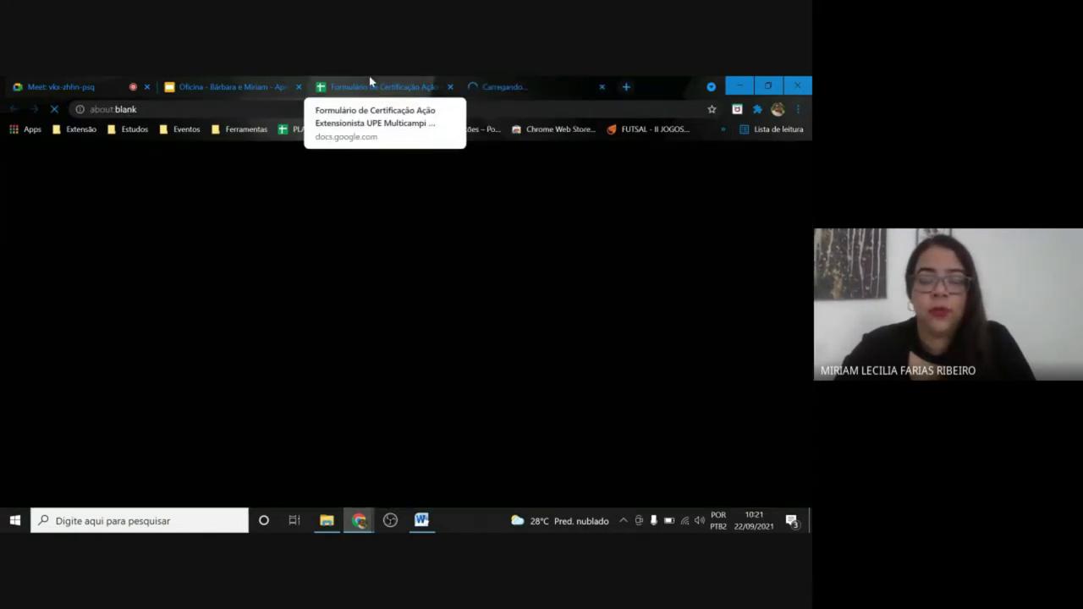
left_click(370, 82)
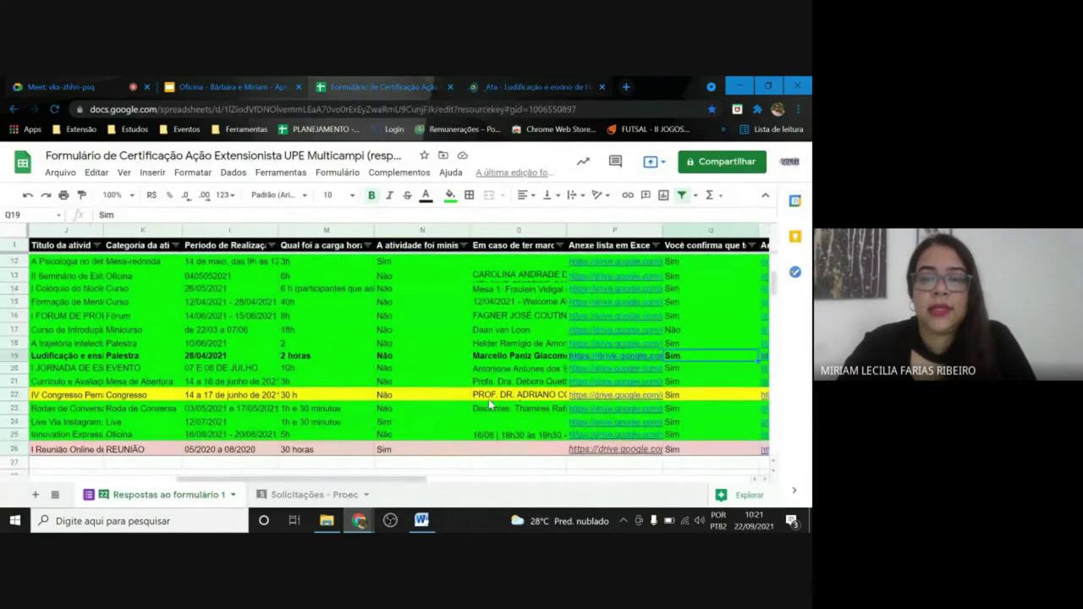
key("Right")
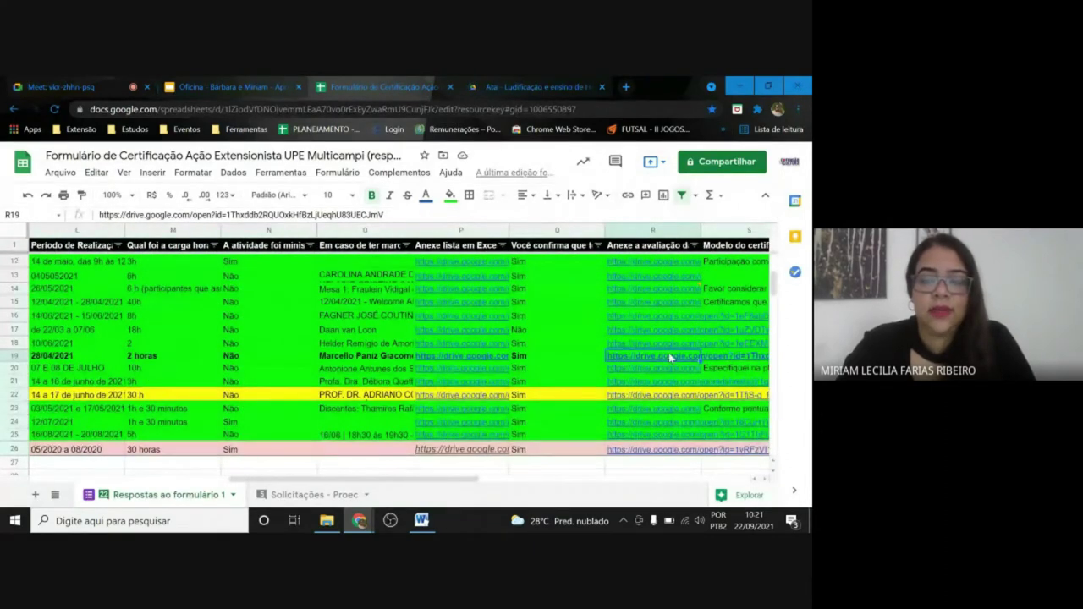
mouse_move(669, 356)
left_click(567, 380)
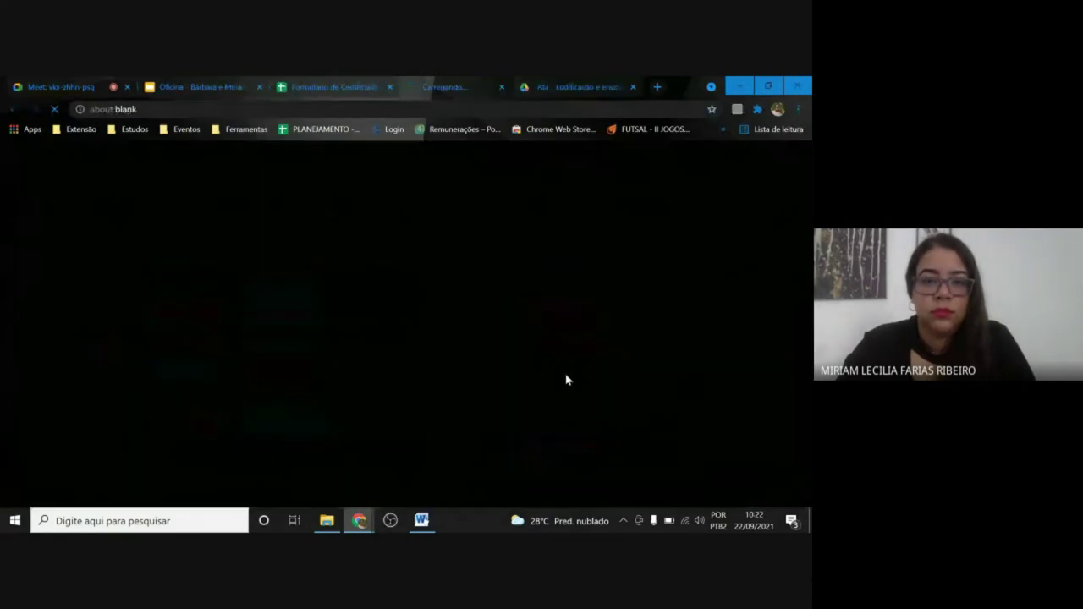
left_click(317, 84)
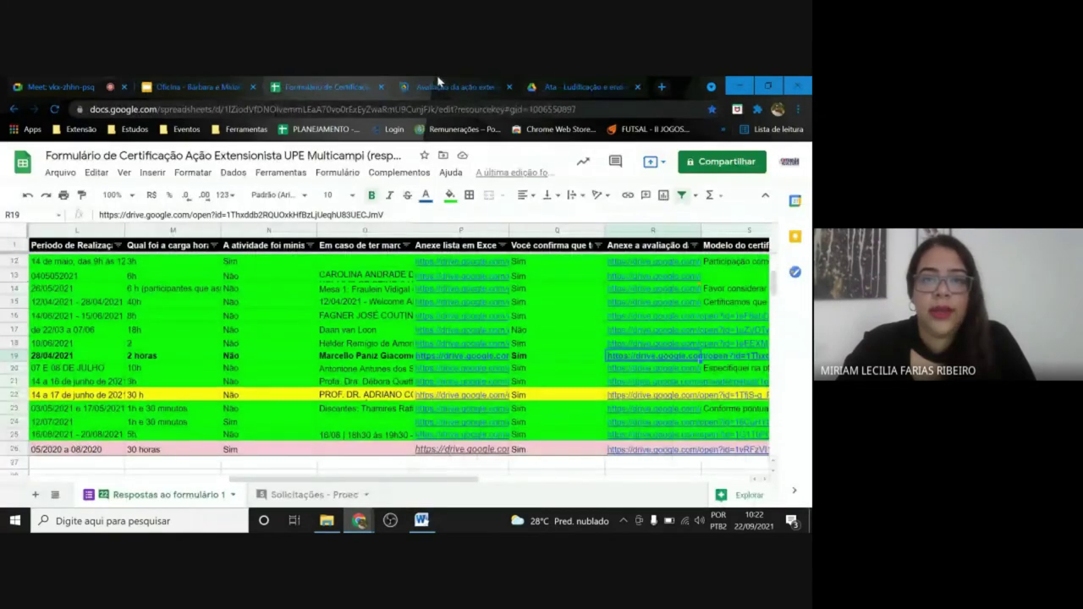
Review the attendance and evaluation previews, then close both to return to the responses sheet.
left_click(438, 85)
left_click(573, 85)
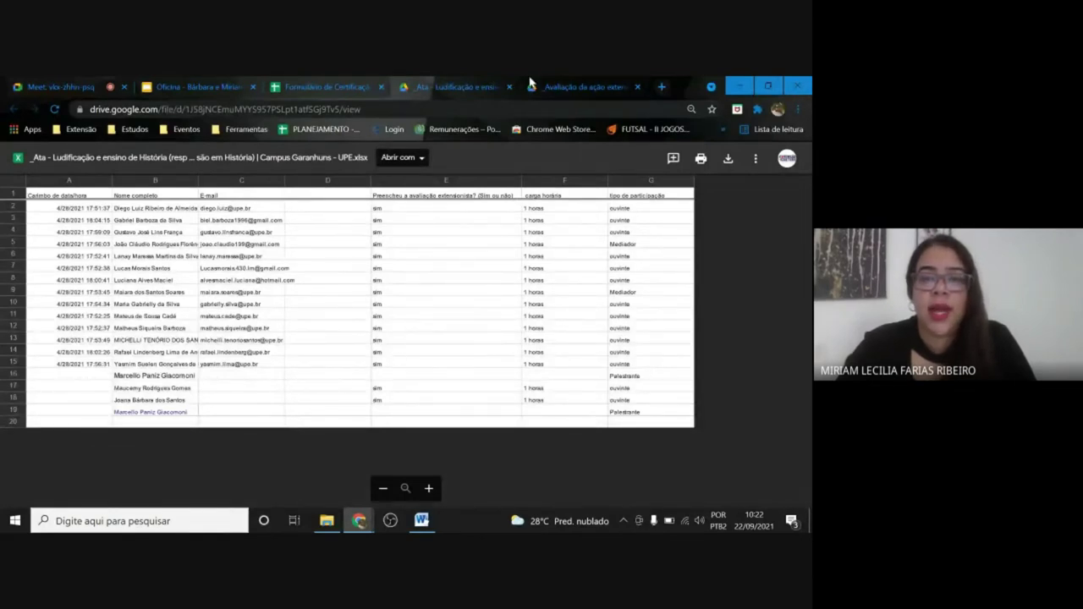
left_click(559, 85)
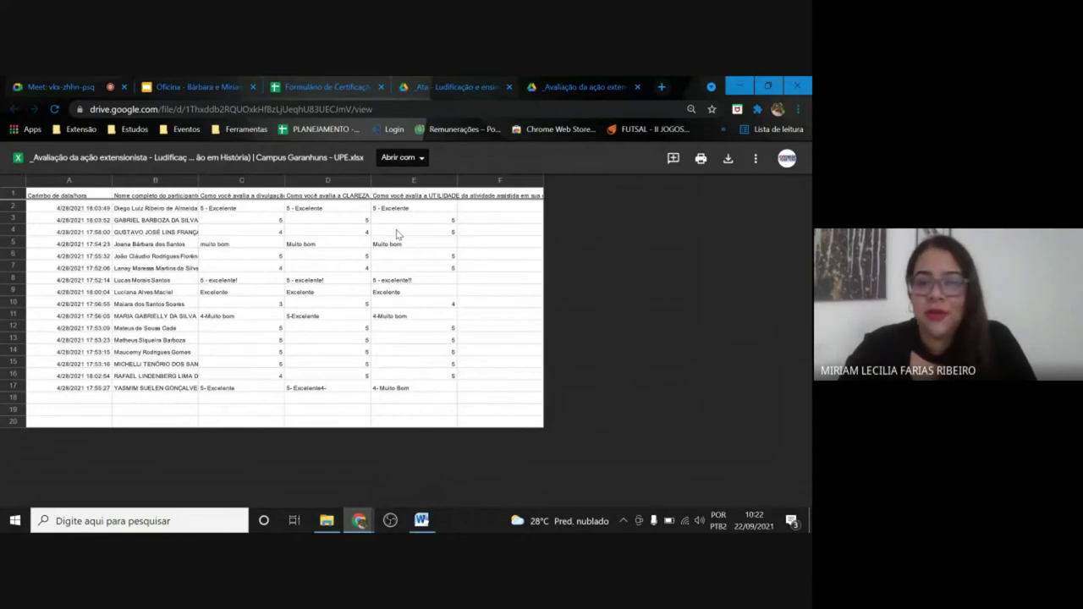
left_click(510, 88)
left_click(511, 87)
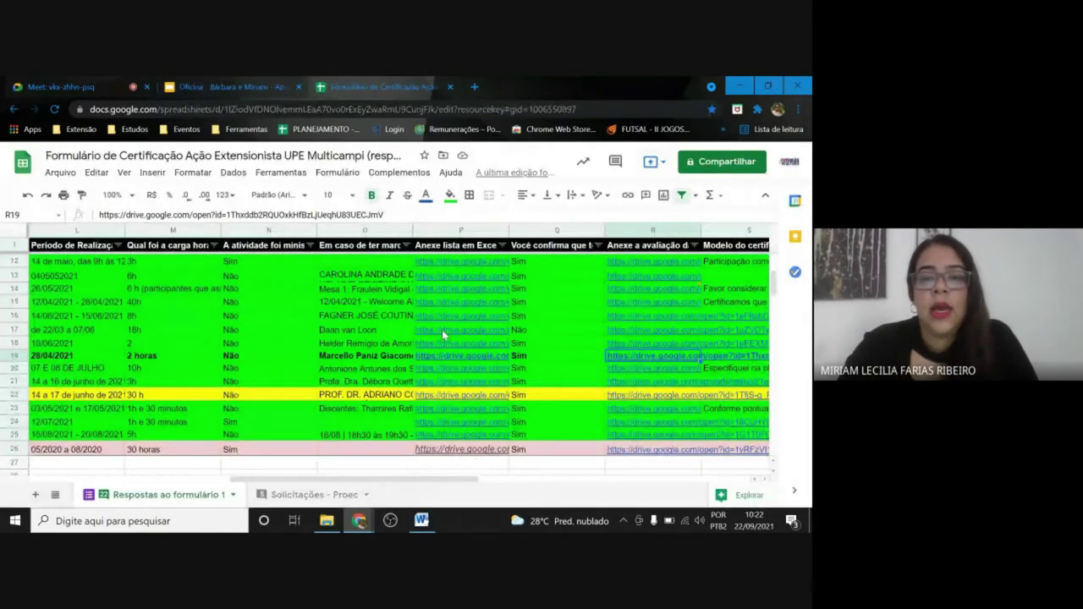
mouse_move(461, 341)
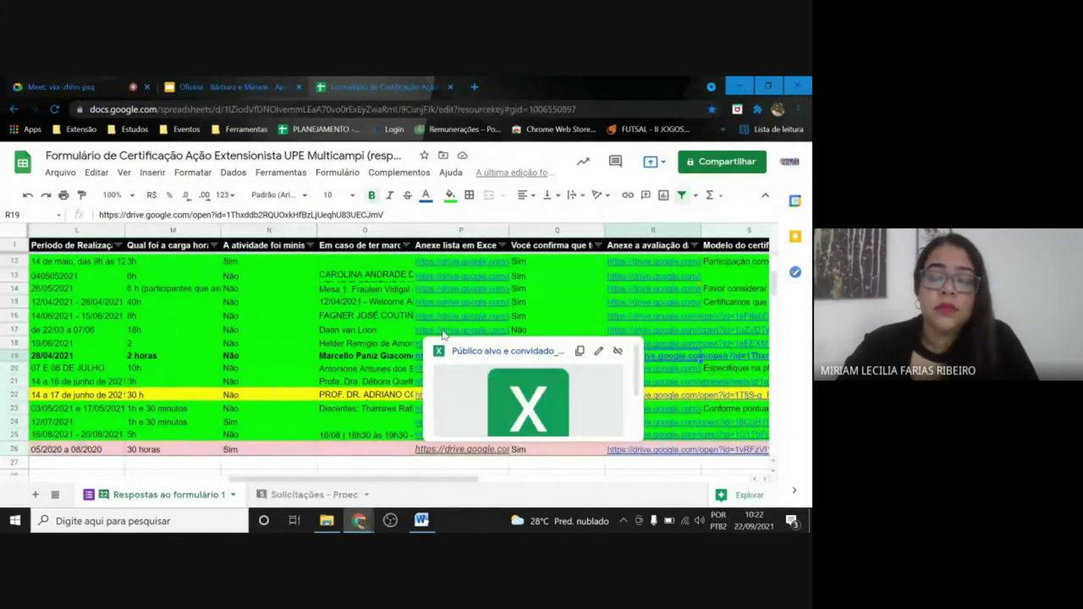
Step along row 19 across the Palestra category and 'Diálogos com a História' title, then up to row 17.
key("Left")
key("Left")
key("Left")
key("Left")
key("Left")
key("Left")
key("Left")
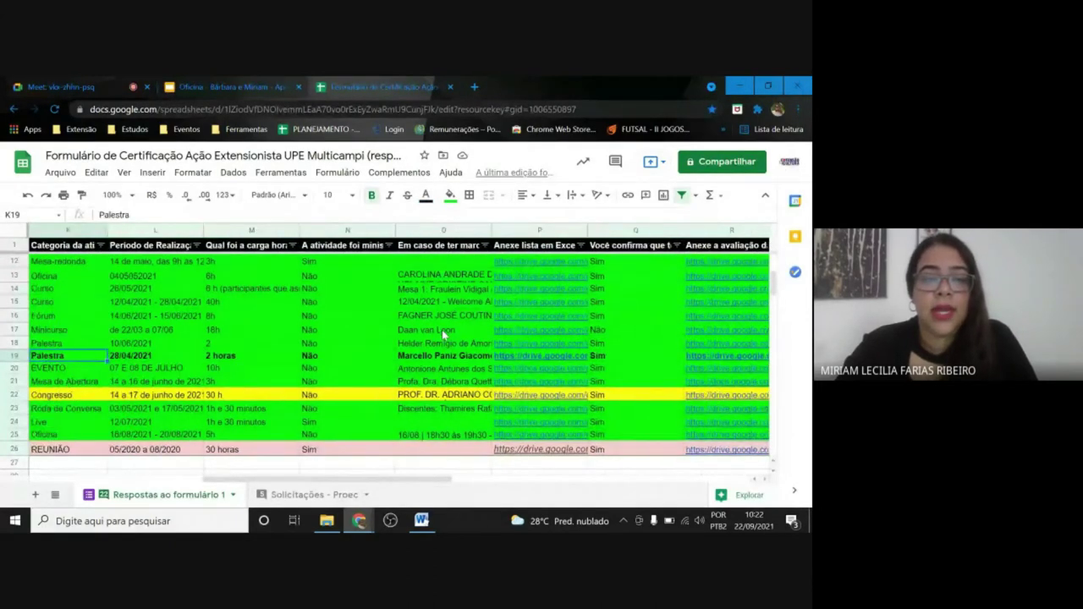
key("Left")
key("Left")
key("Left")
key("Right")
key("Right")
key("Right")
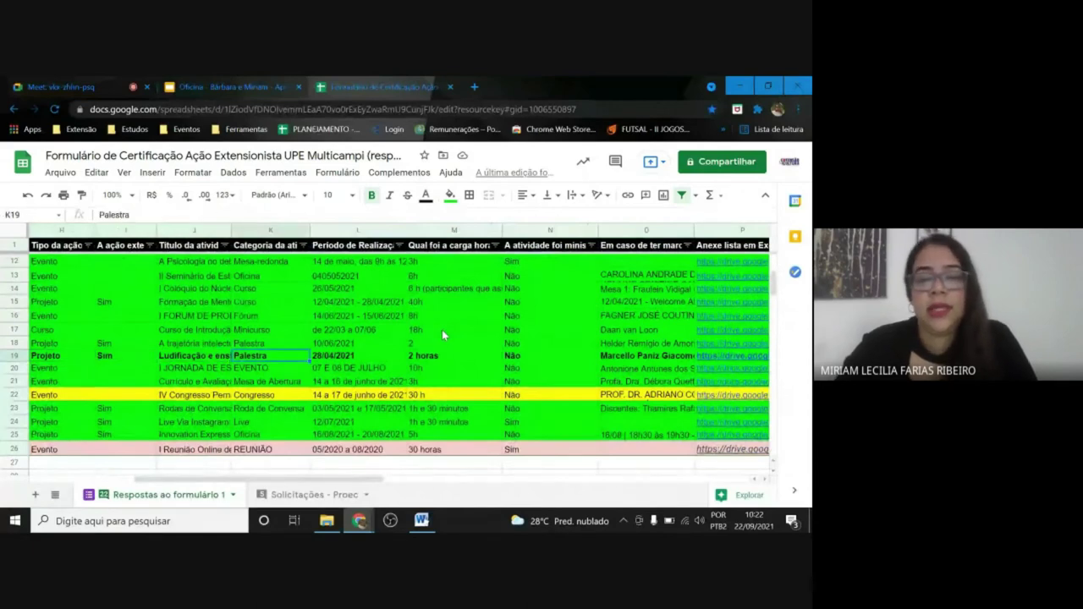
key("Right")
key("Right")
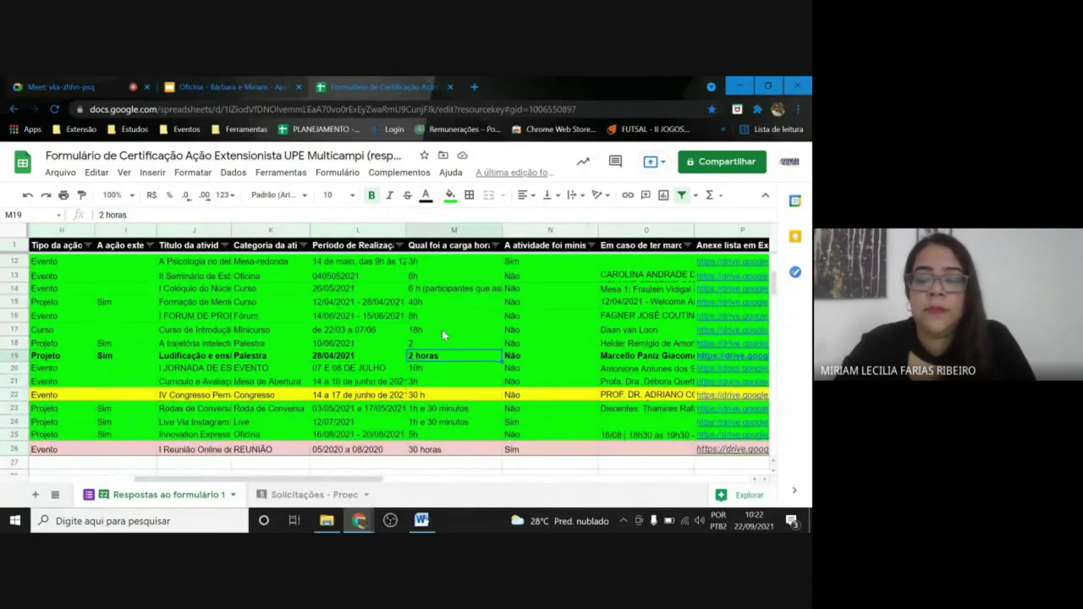
key("Left")
key("Left")
key("Left")
key("Left")
key("Left")
key("Left")
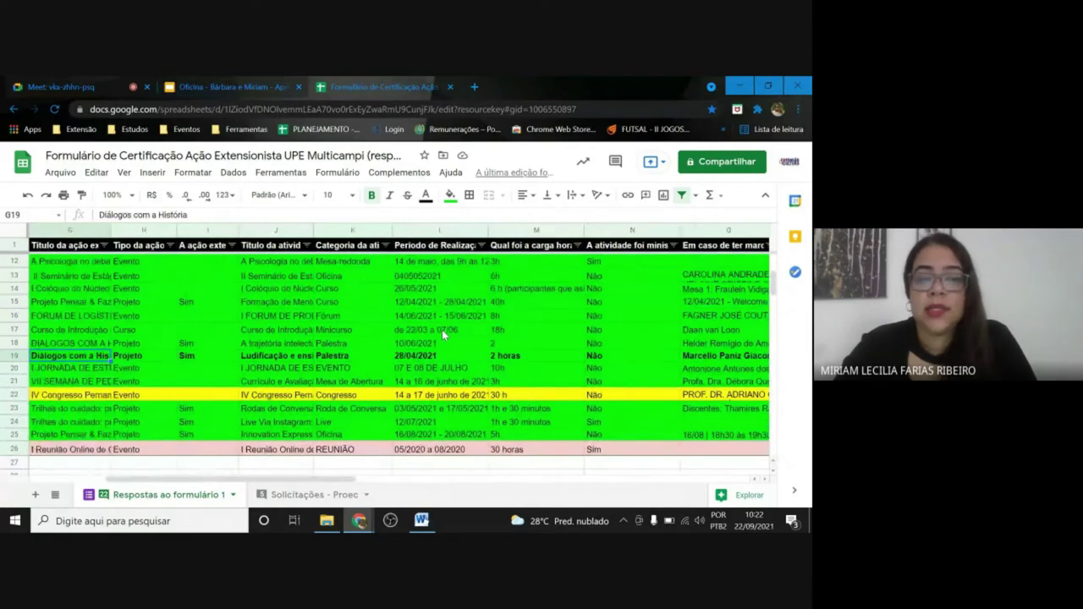
key("Left")
key("Left")
key("Left")
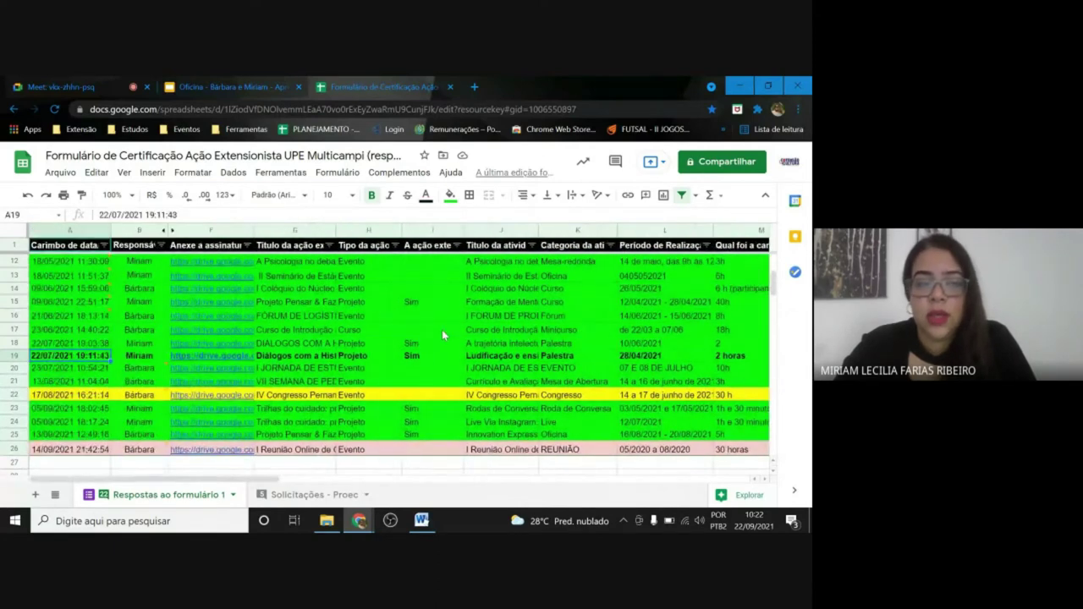
key("Up")
key("Up")
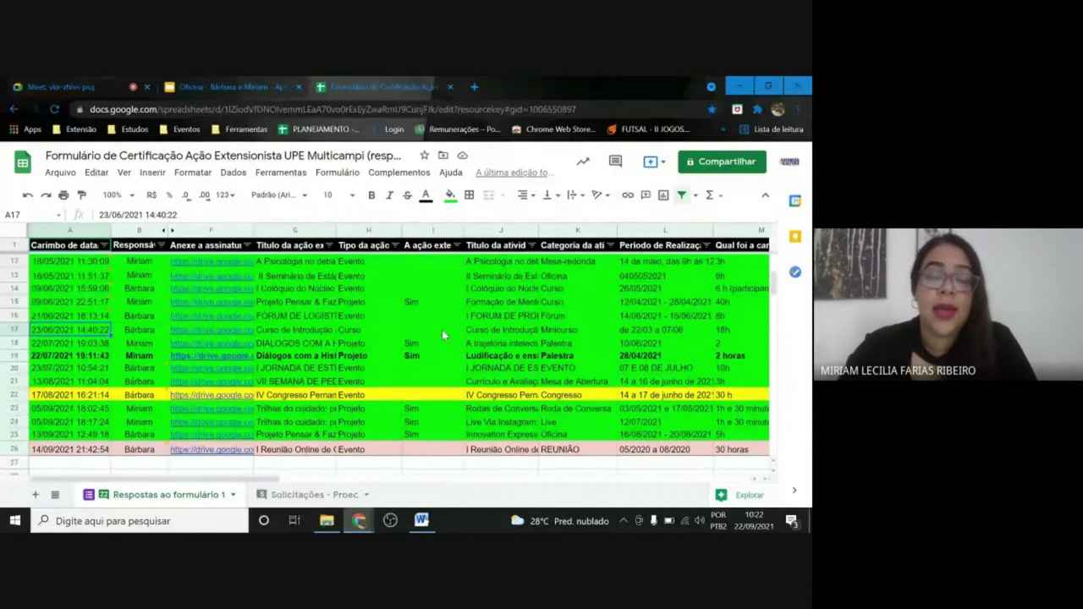
Point out the yellow row 22 and pink row 26 requests, then return to the workshop deck.
left_click(73, 395)
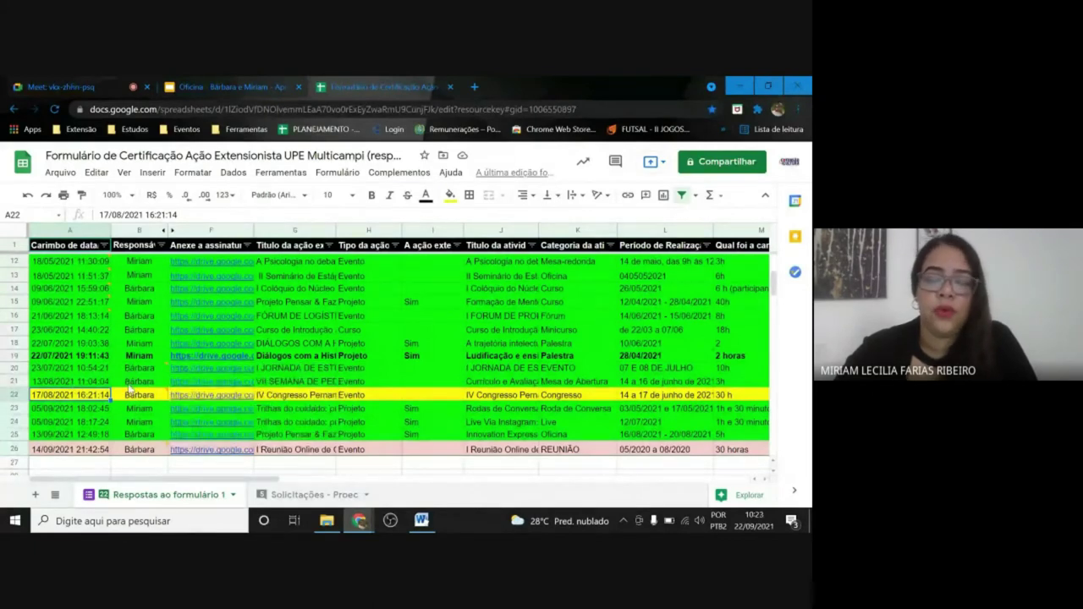
left_click(71, 450)
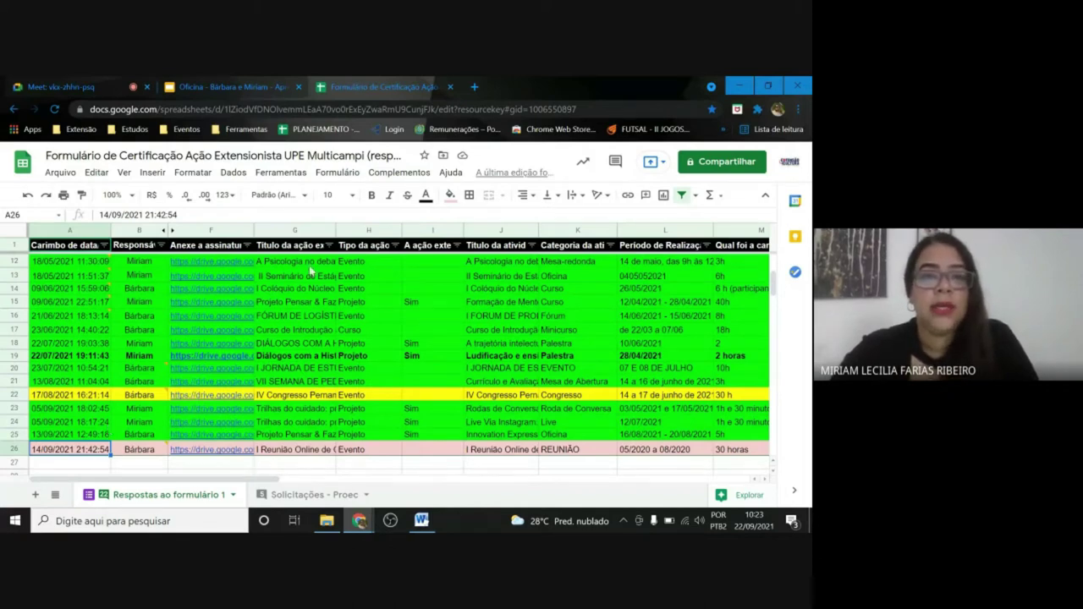
left_click(222, 86)
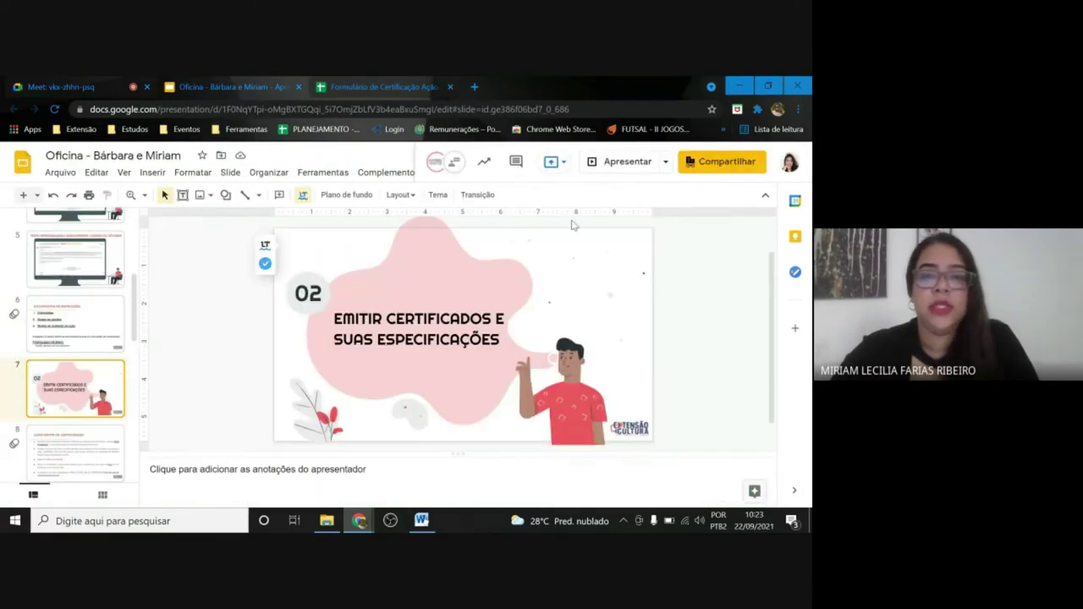
Present the deck full screen from the 'Como emitir os certificados?' slide.
left_click(621, 162)
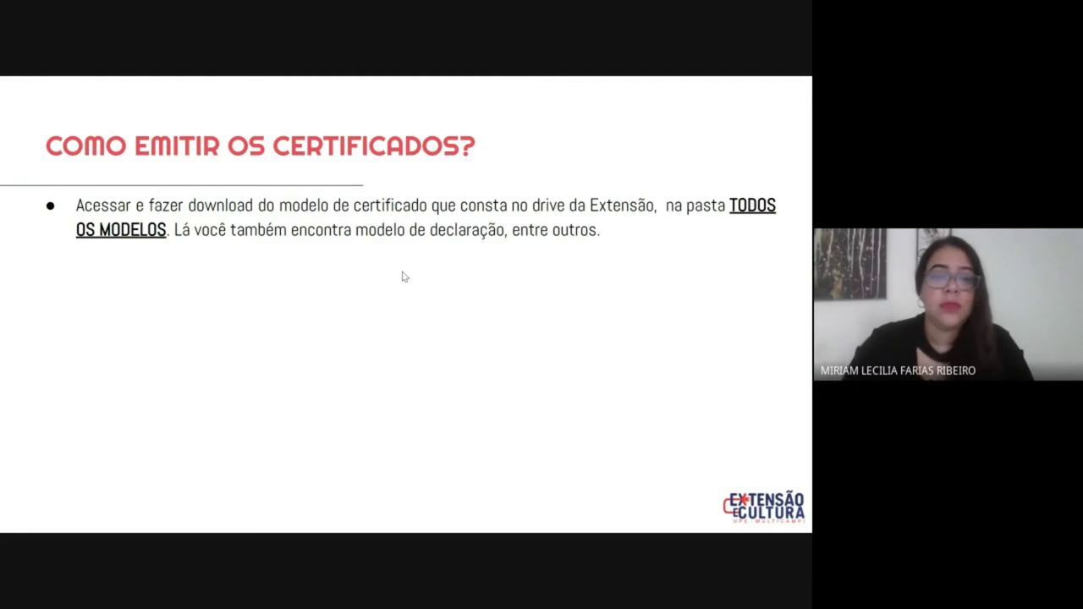
Follow the TODOS OS MODELOS link and switch to the extension office account to access it.
left_click(744, 212)
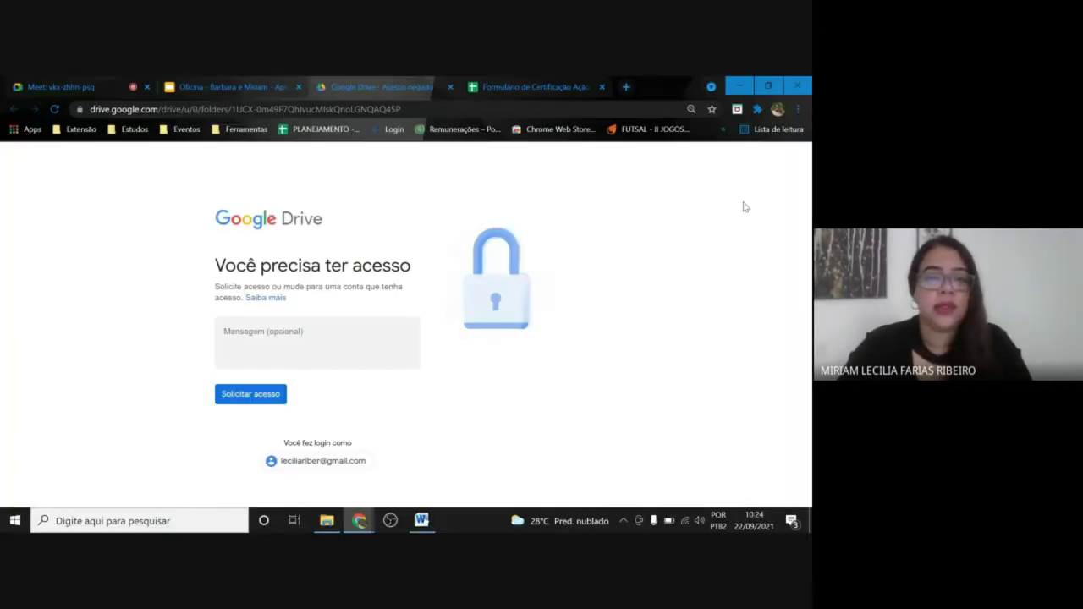
left_click(319, 468)
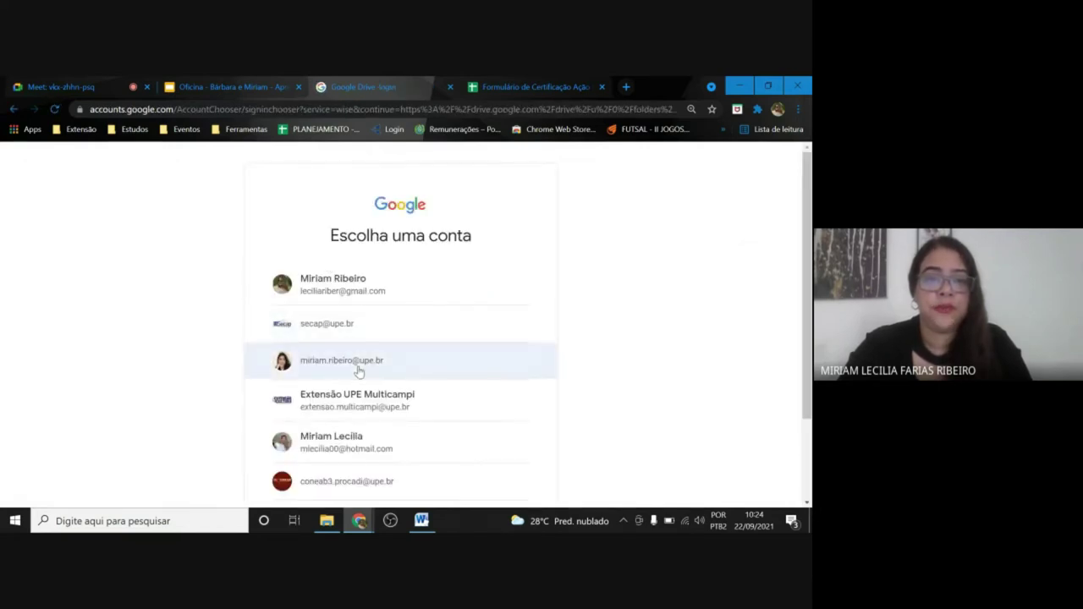
left_click(357, 369)
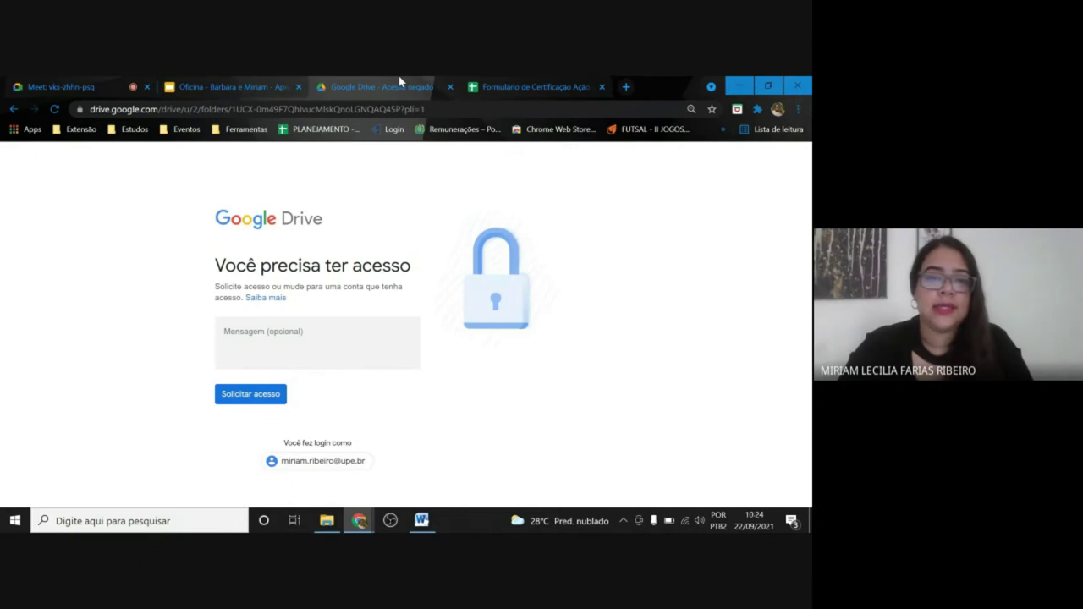
left_click(313, 464)
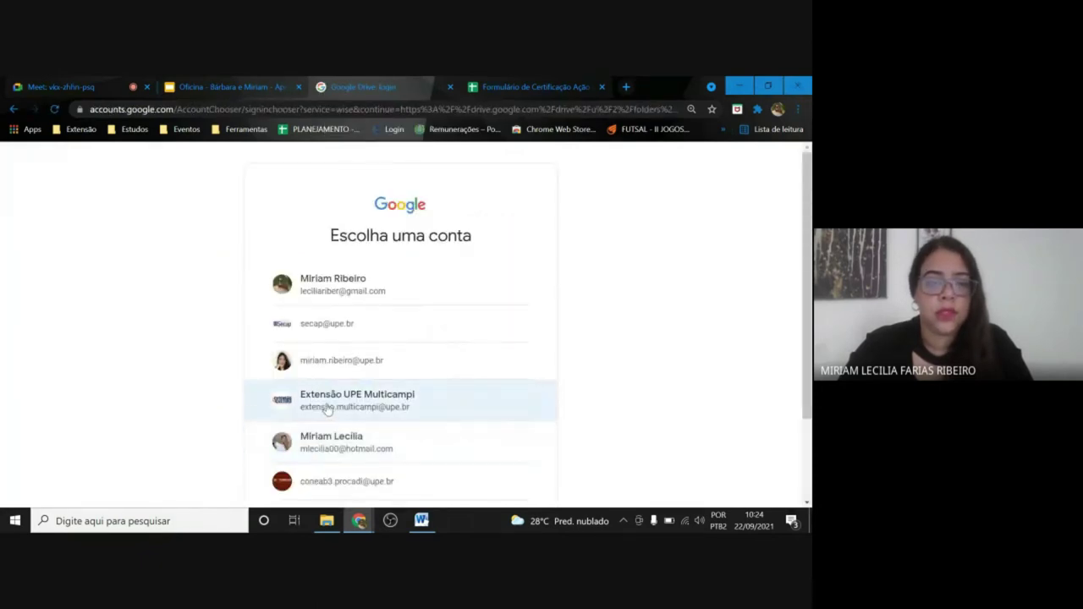
left_click(328, 412)
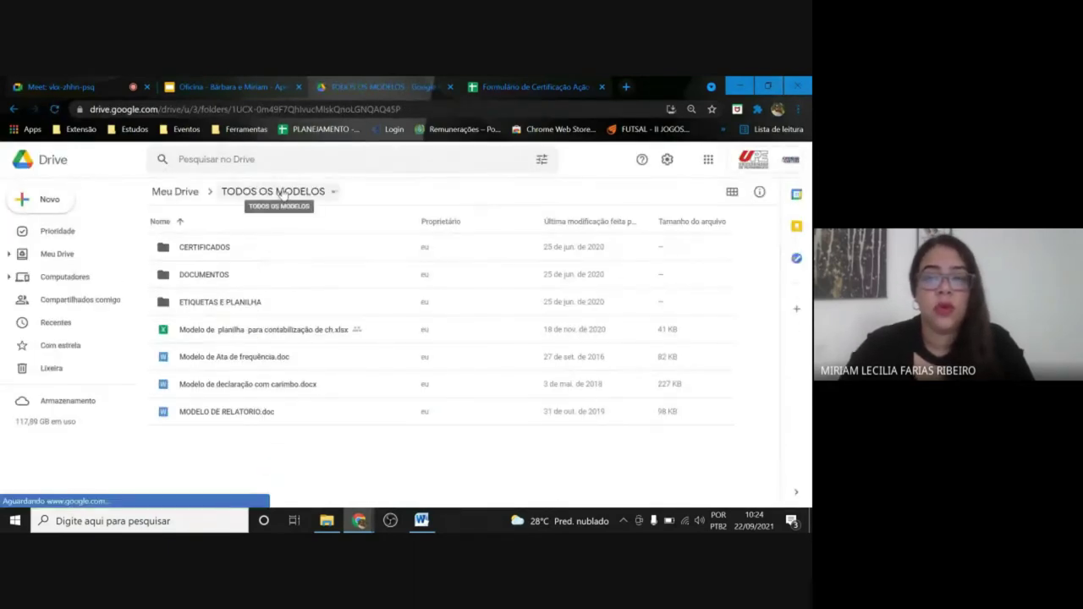
Browse the CERTIFICADOS folder, go back up to TODOS OS MODELOS, then return to the presentation.
double_click(237, 257)
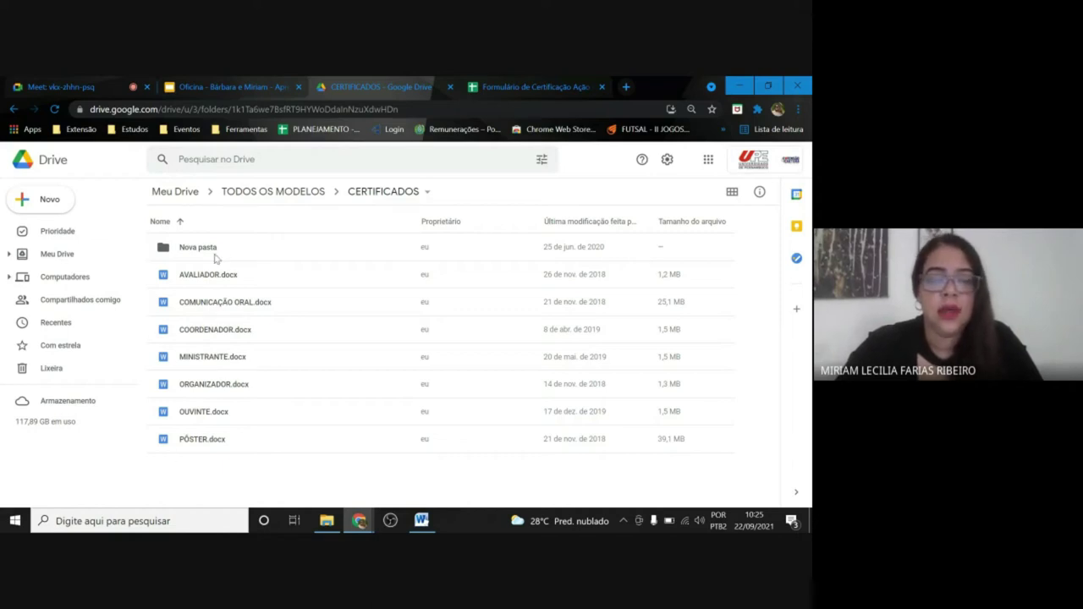
left_click(294, 193)
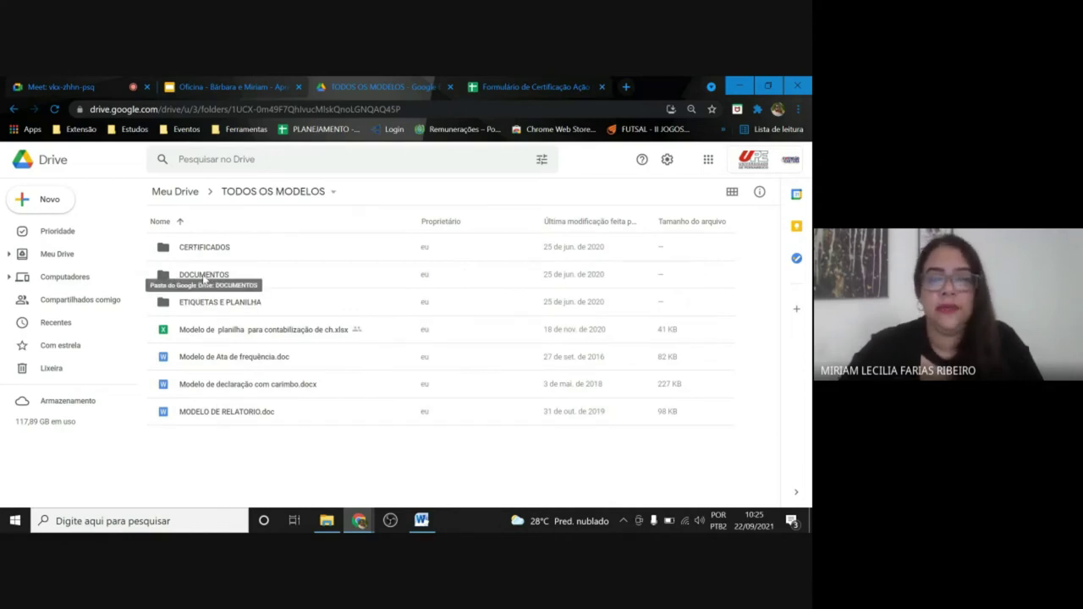
left_click(225, 84)
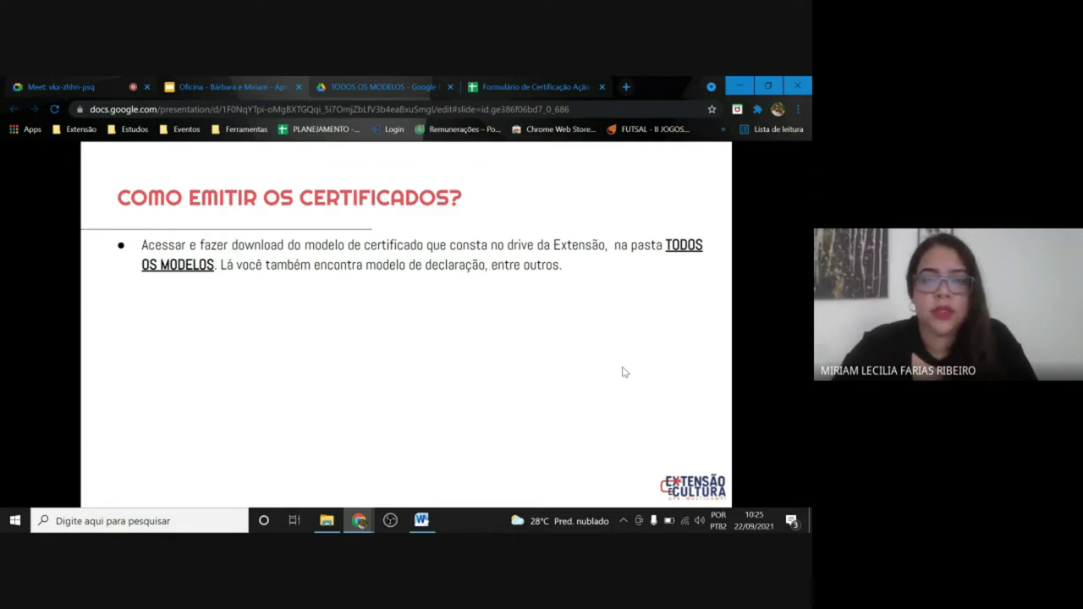
Reveal the certificate-issuing bullets, glance at the responses sheet, and close the templates folder.
key("Right")
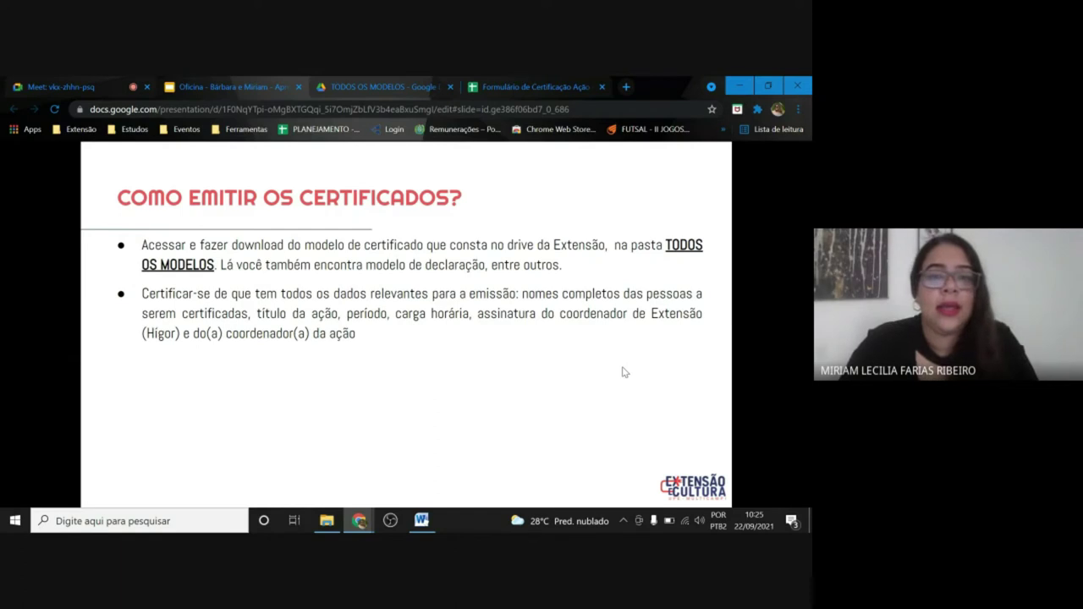
left_click(533, 87)
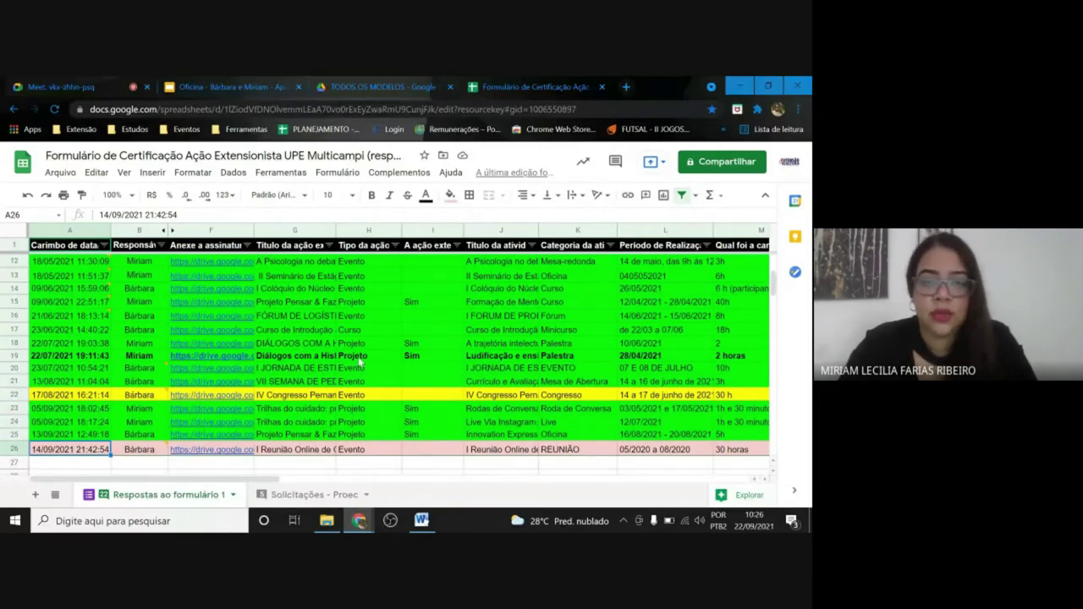
left_click(425, 87)
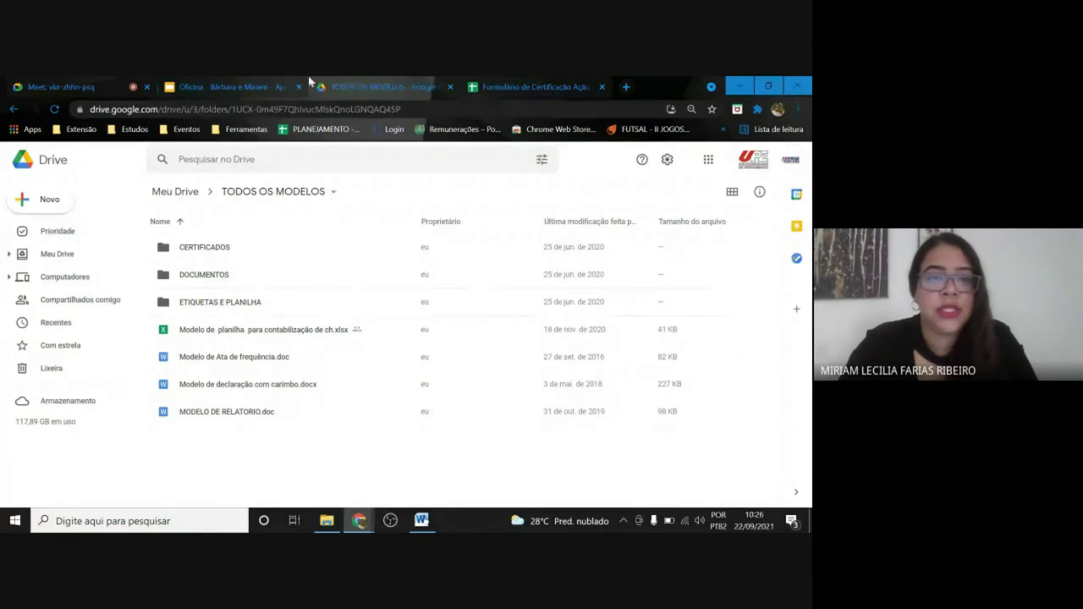
left_click(449, 86)
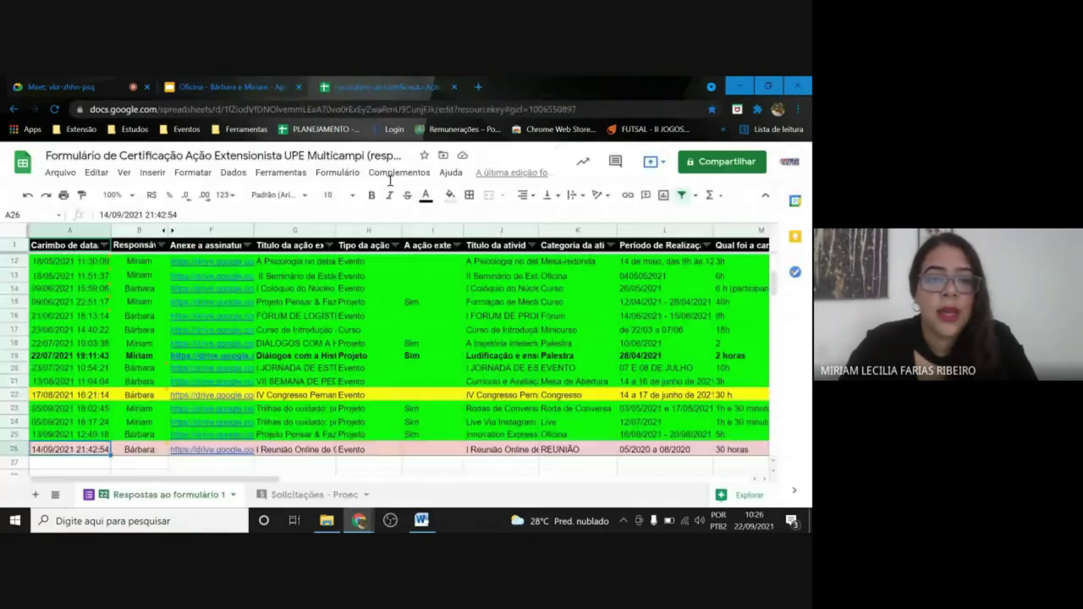
key("ctrl+shift+Tab")
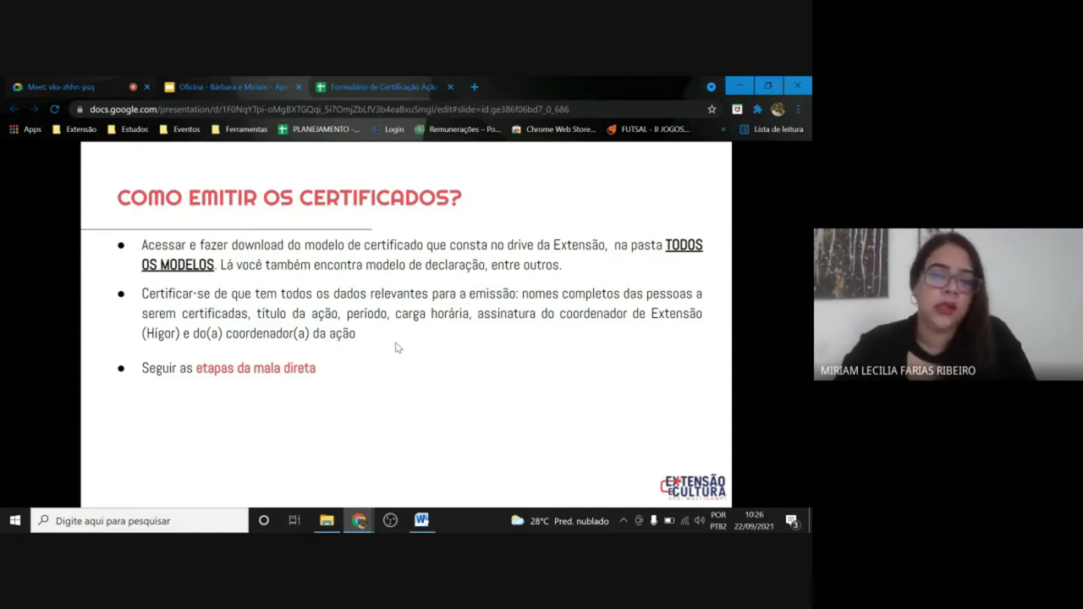
left_click(397, 347)
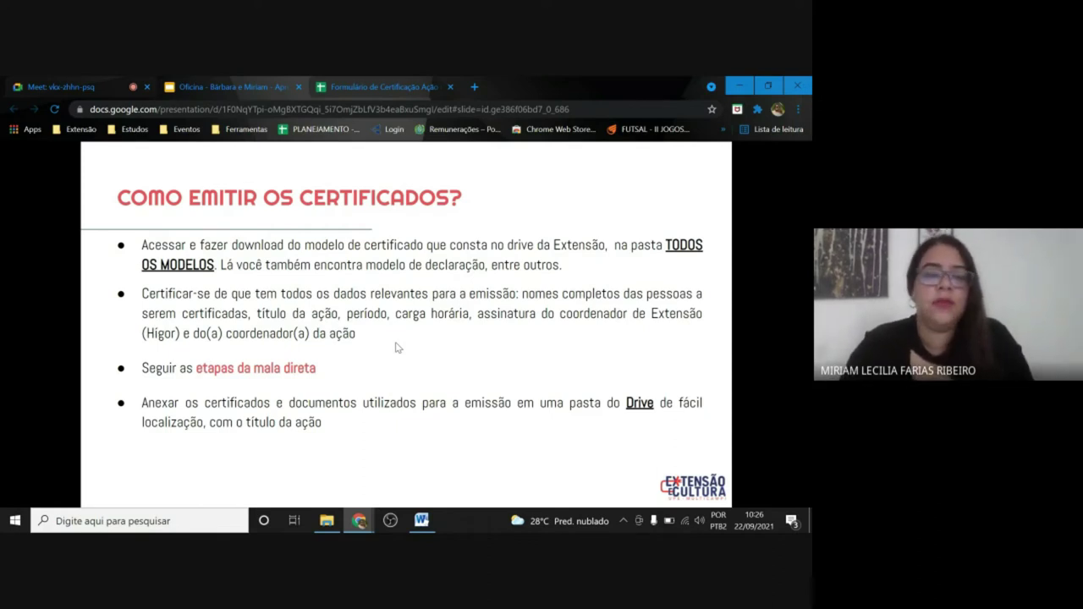
key("Right")
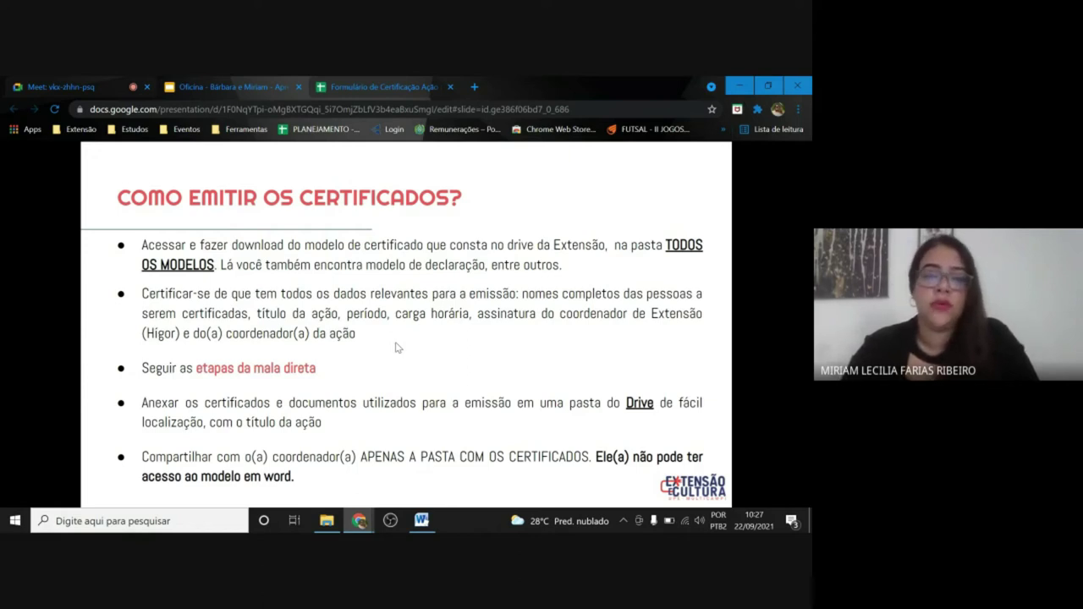
Go fullscreen on the Etapas da mala direta slide and reveal its four mail-merge steps.
key("F11")
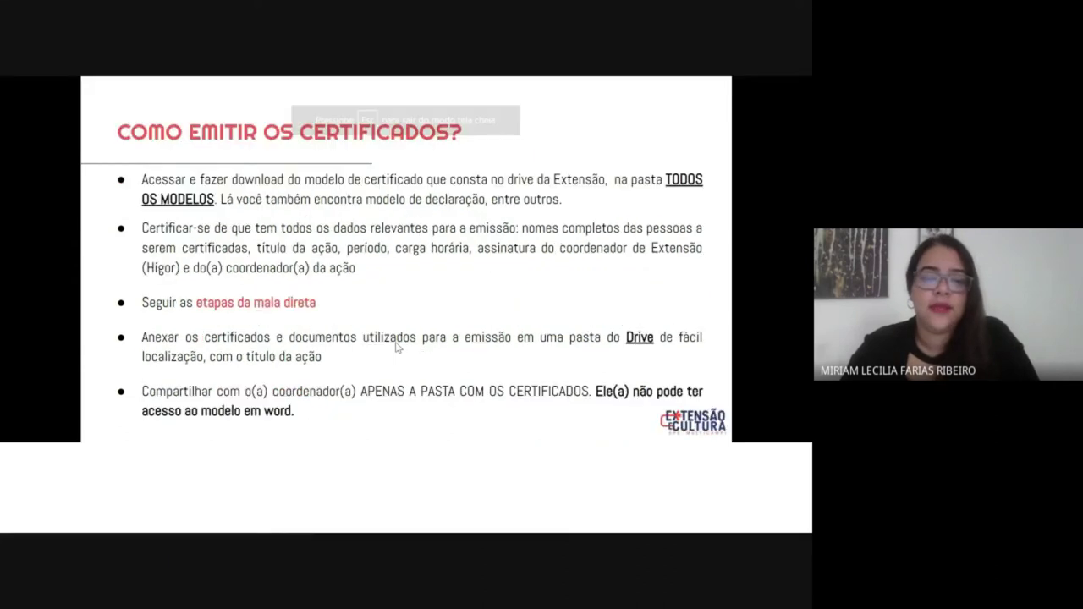
left_click(395, 347)
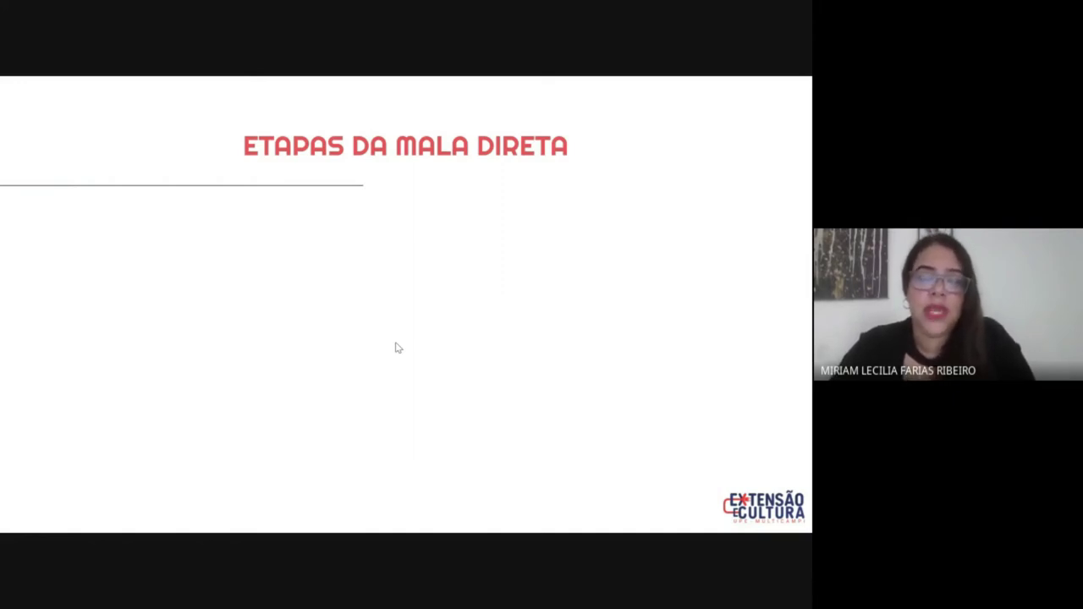
key("Right")
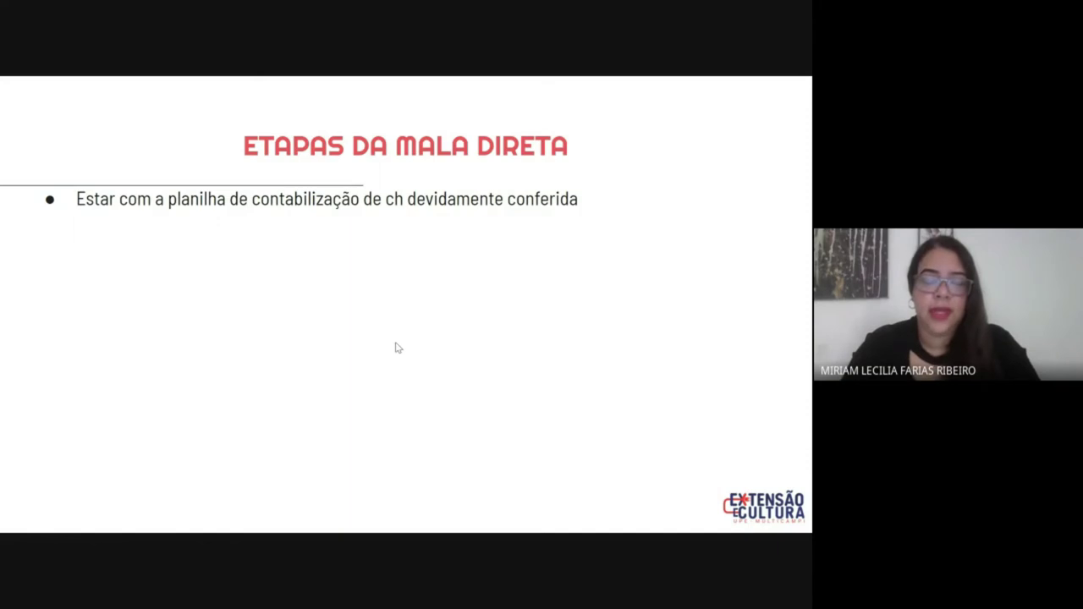
key("Right")
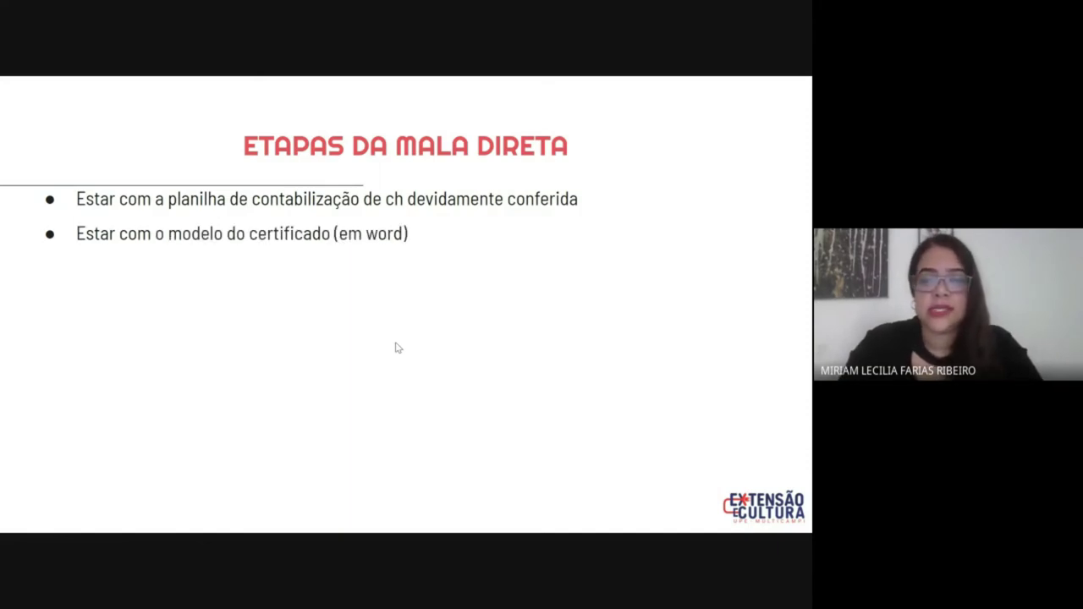
key("Right")
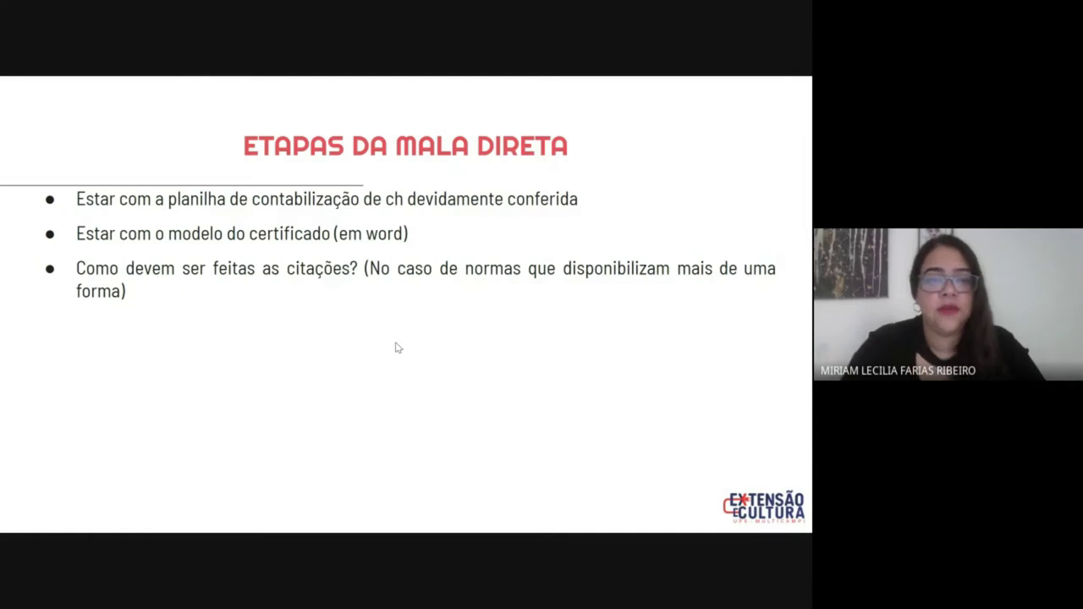
key("Right")
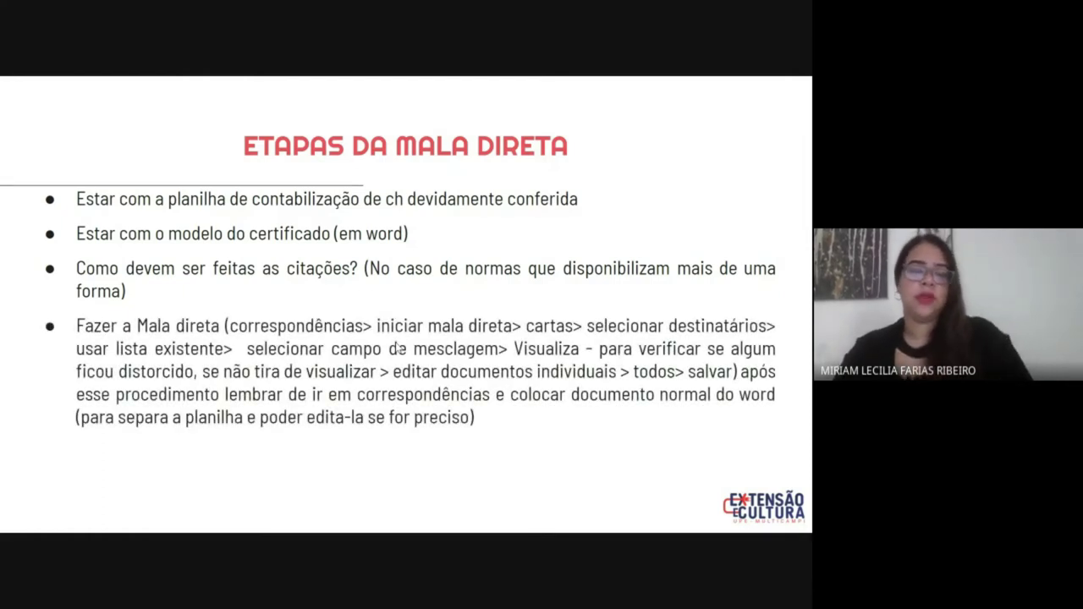
Leave fullscreen, present the slide briefly, then exit back to the Slides editor.
key("Escape")
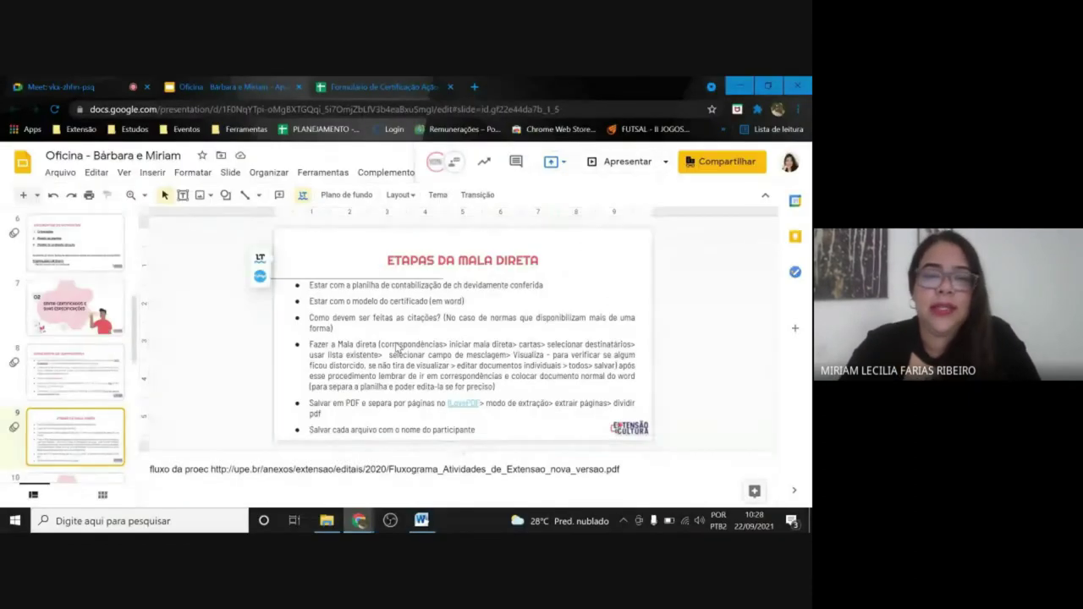
left_click(609, 162)
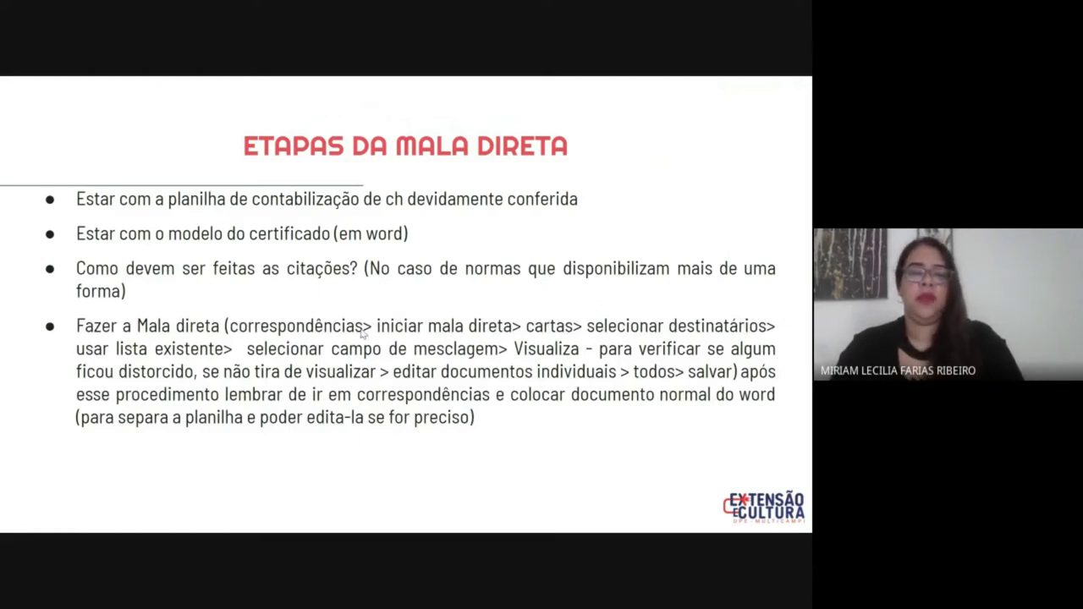
key("Escape")
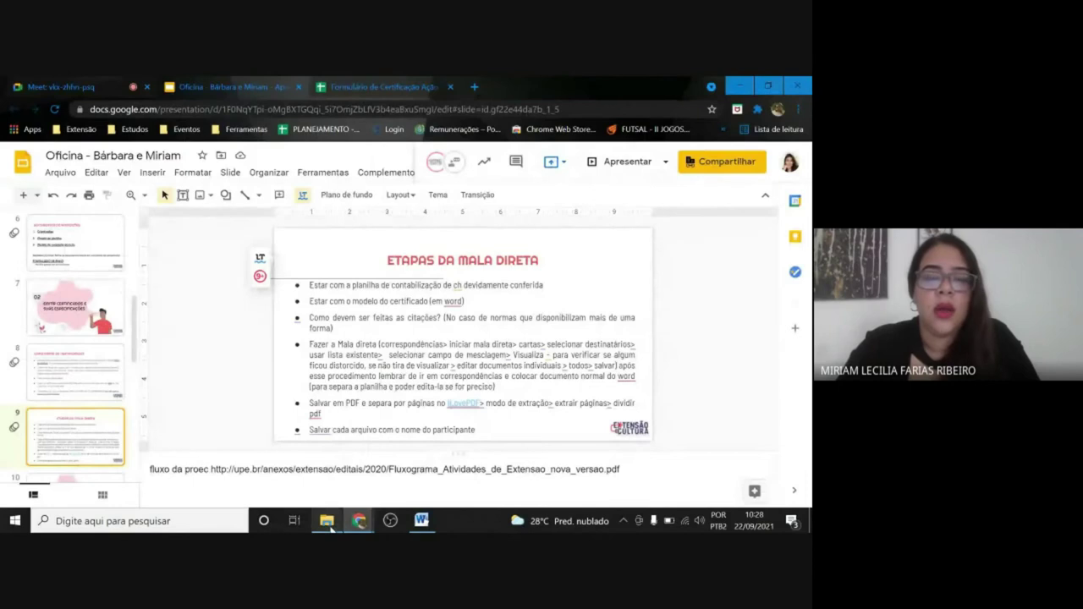
Open MODELO LEPEHIS from the Ludificação e ensino de História folder in File Explorer.
left_click(327, 522)
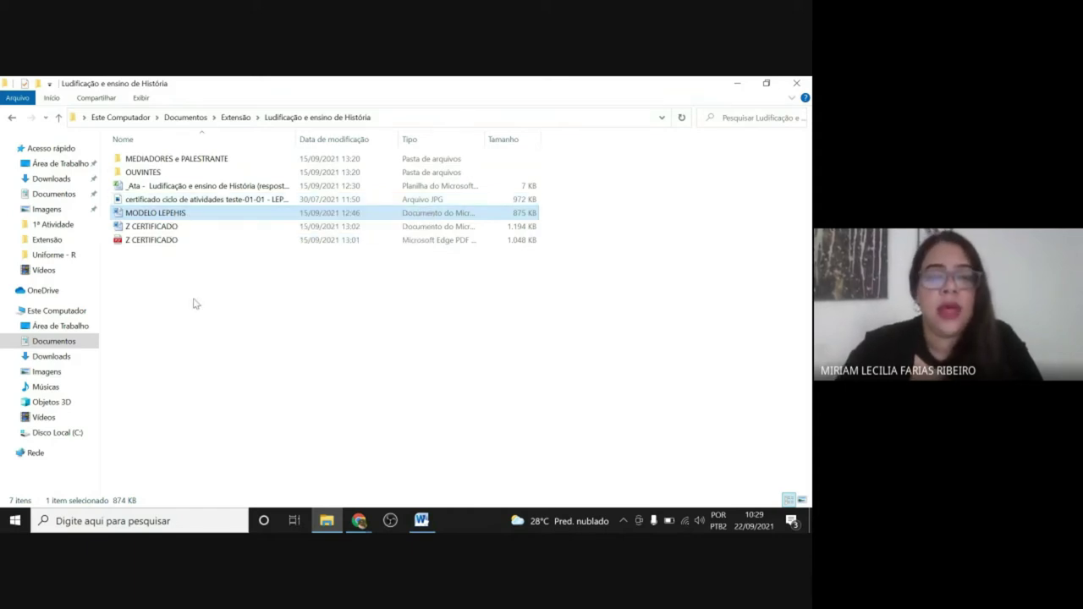
double_click(135, 215)
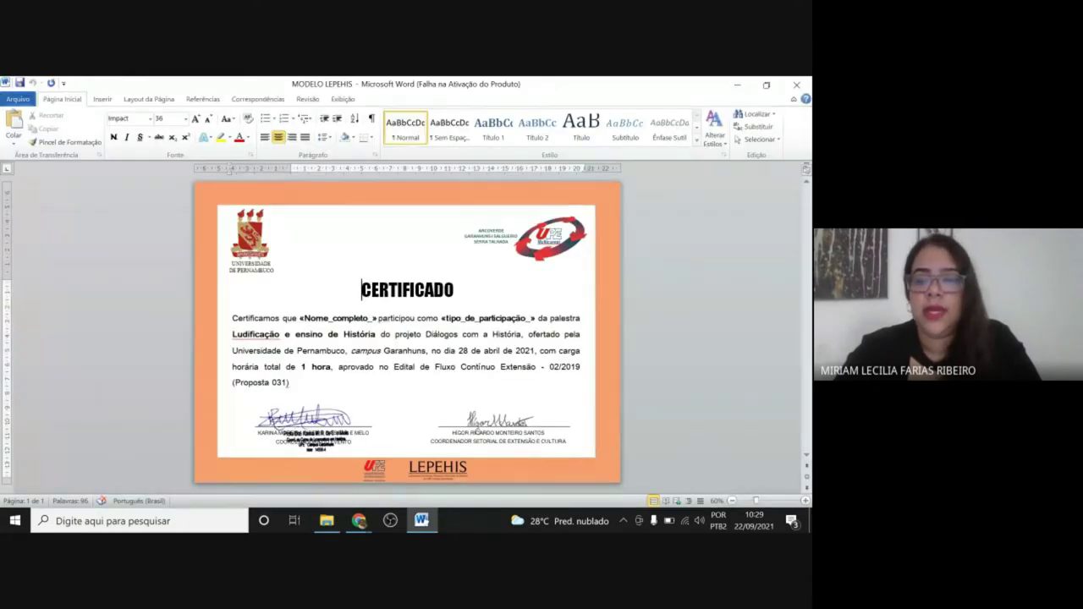
Look over the certificate text, then start inserting a picture via Inserir > Imagem.
key("ctrl+End")
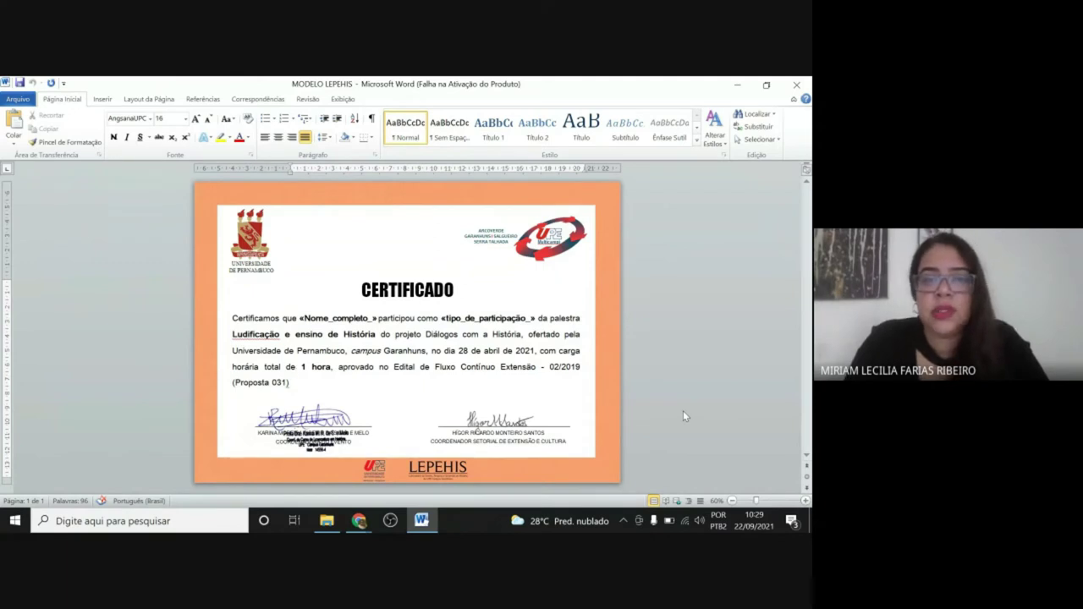
left_click(300, 285)
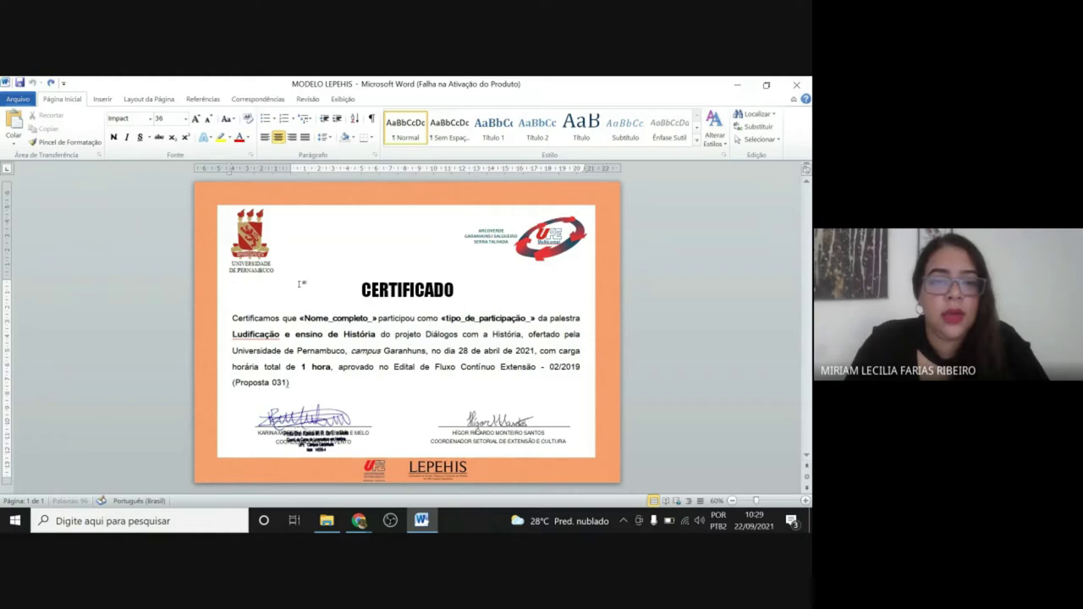
triple_click(307, 316)
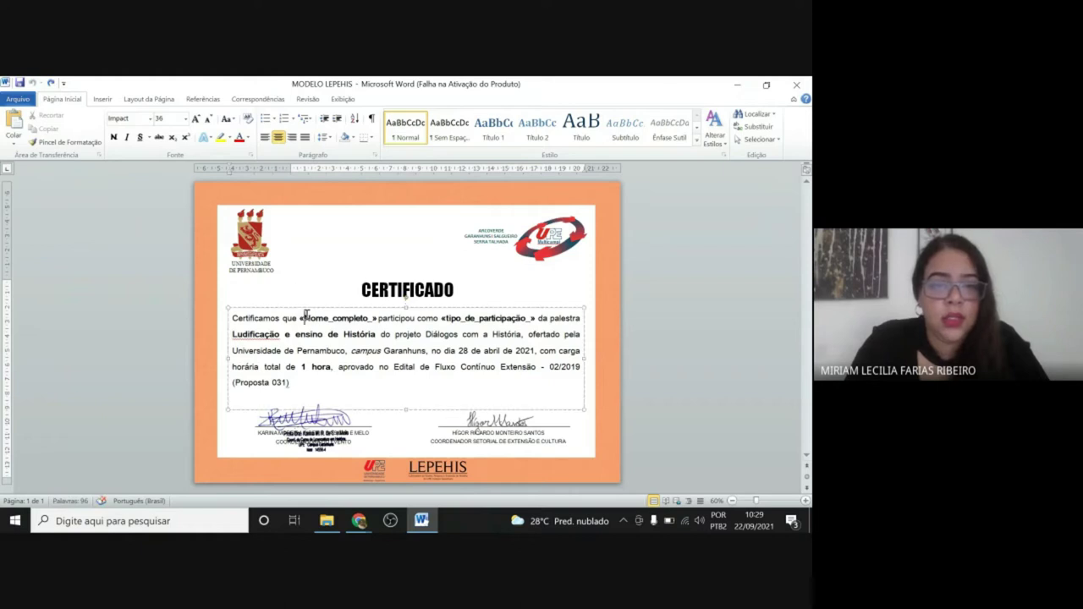
left_click(251, 300)
left_click(102, 99)
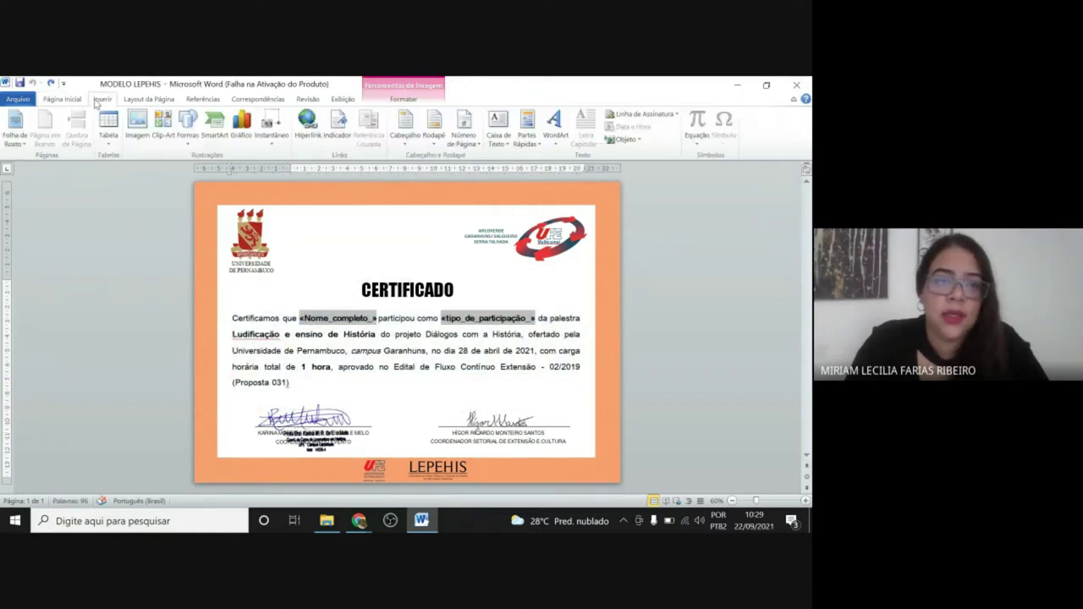
left_click(136, 125)
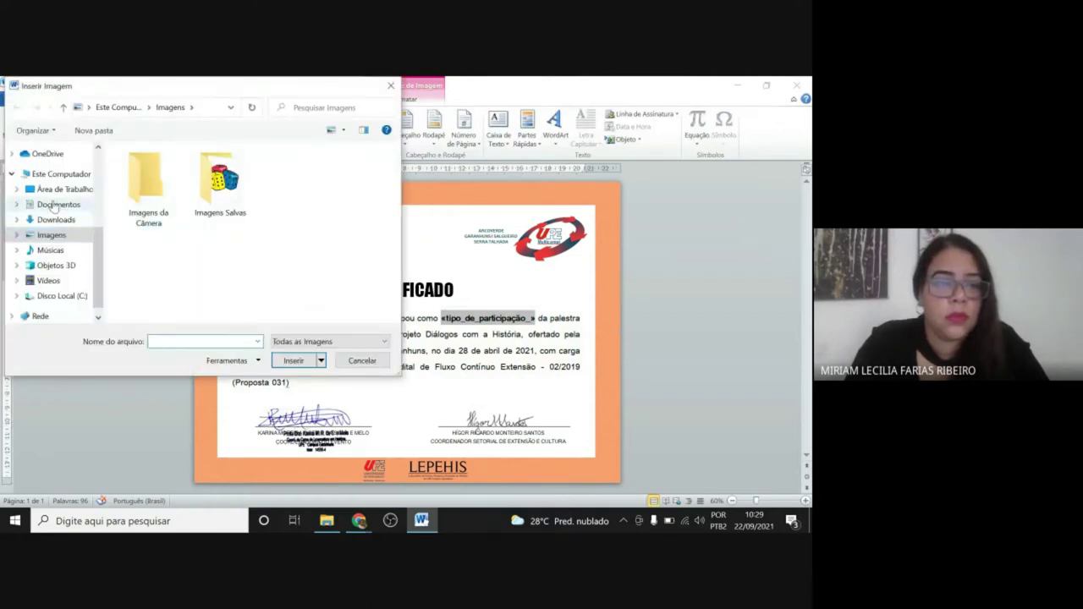
Insert the certificado image from Documentos > Extensão > Ludificação e ensino de História.
left_click(55, 205)
double_click(148, 208)
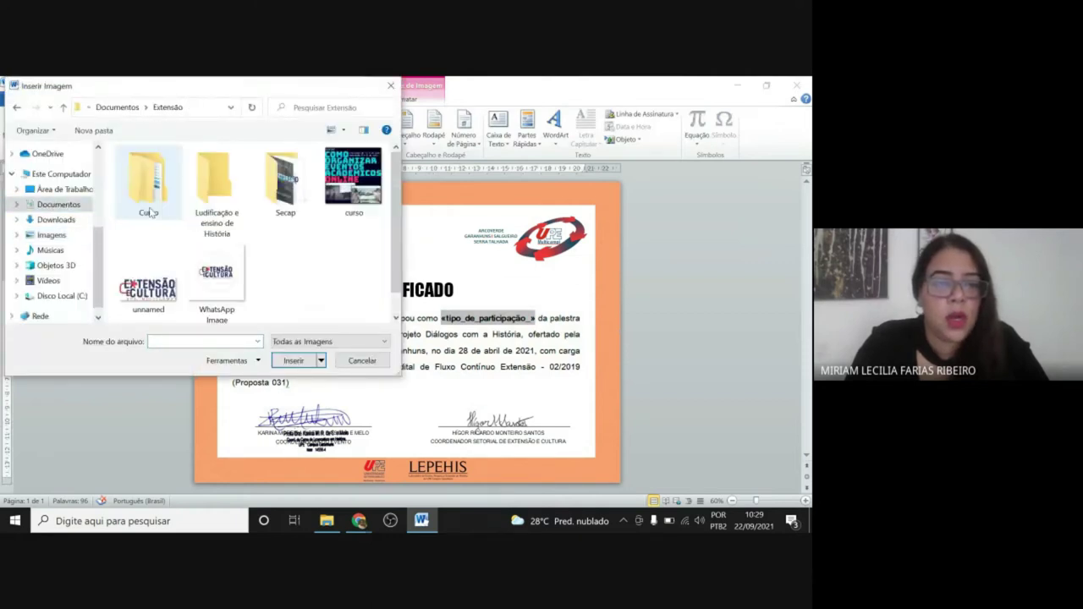
double_click(213, 200)
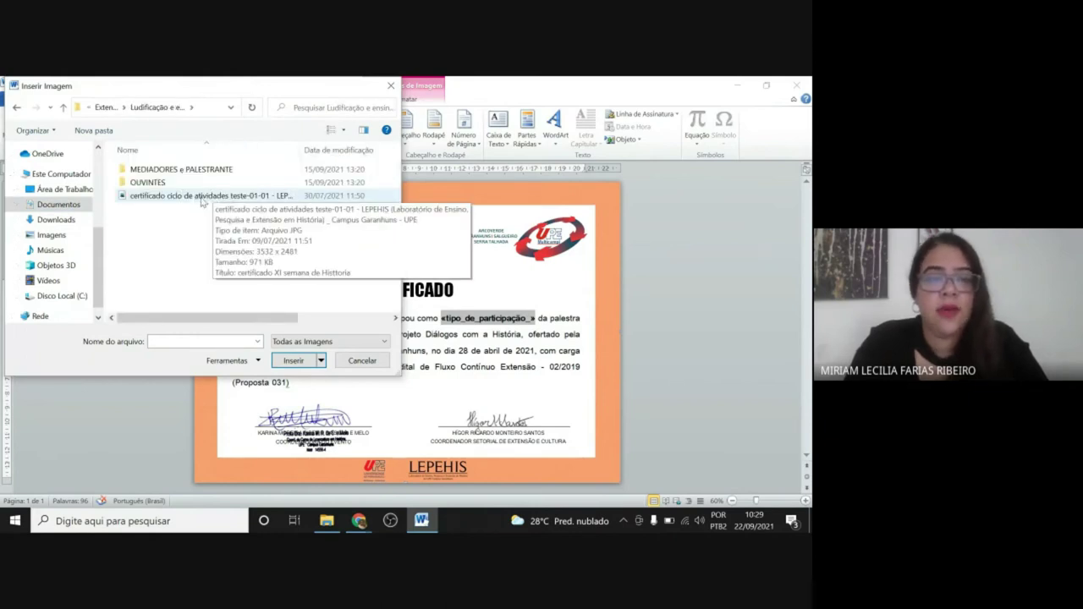
left_click(225, 197)
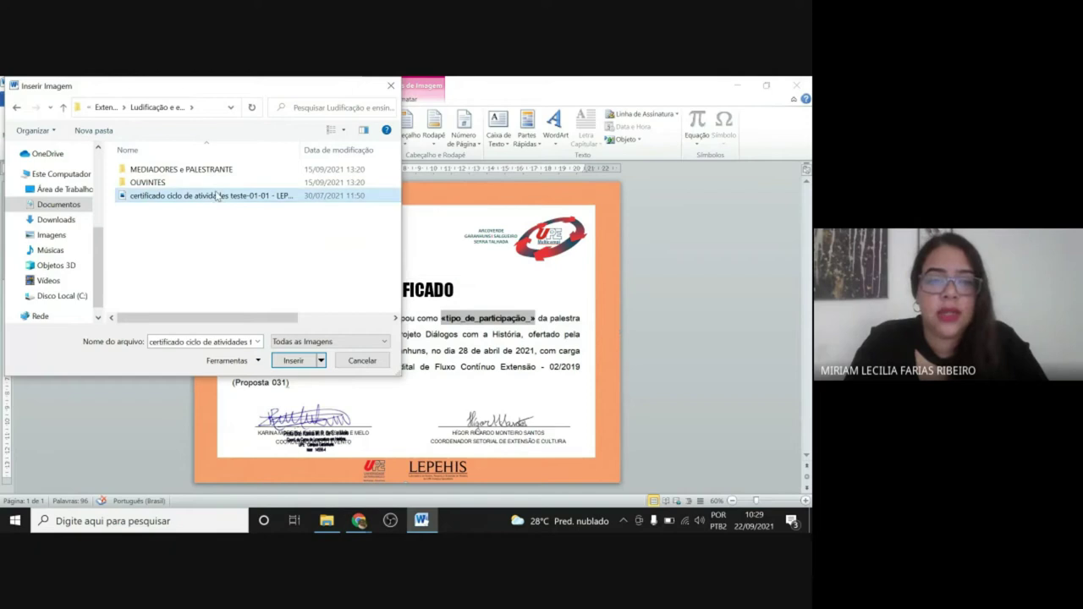
left_click(295, 362)
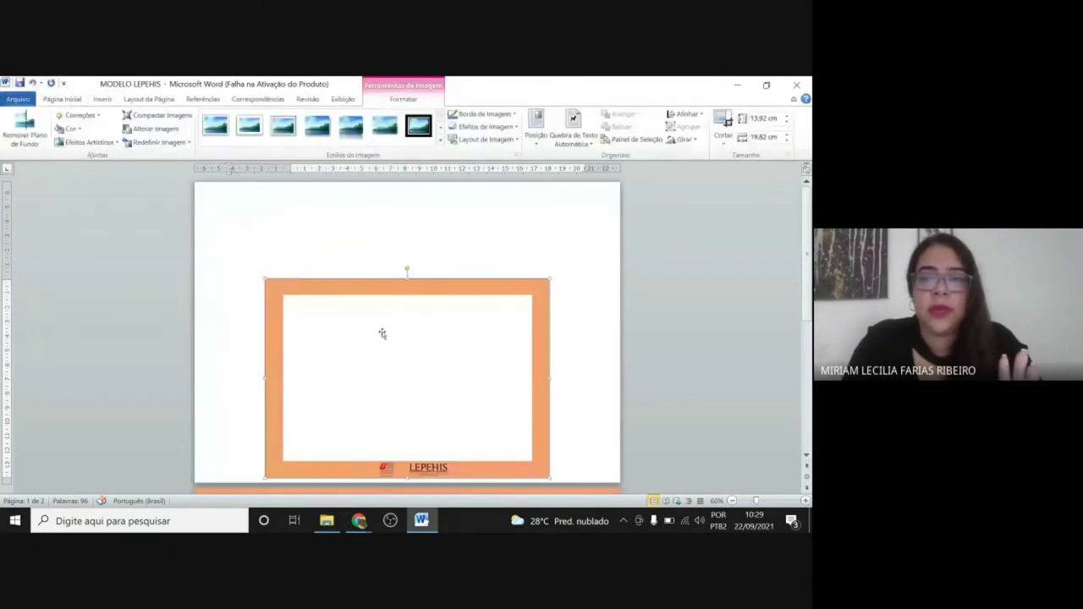
Set the image's wrapping to Atrás do texto, undo twice to restore page 1, and deselect.
left_click(537, 135)
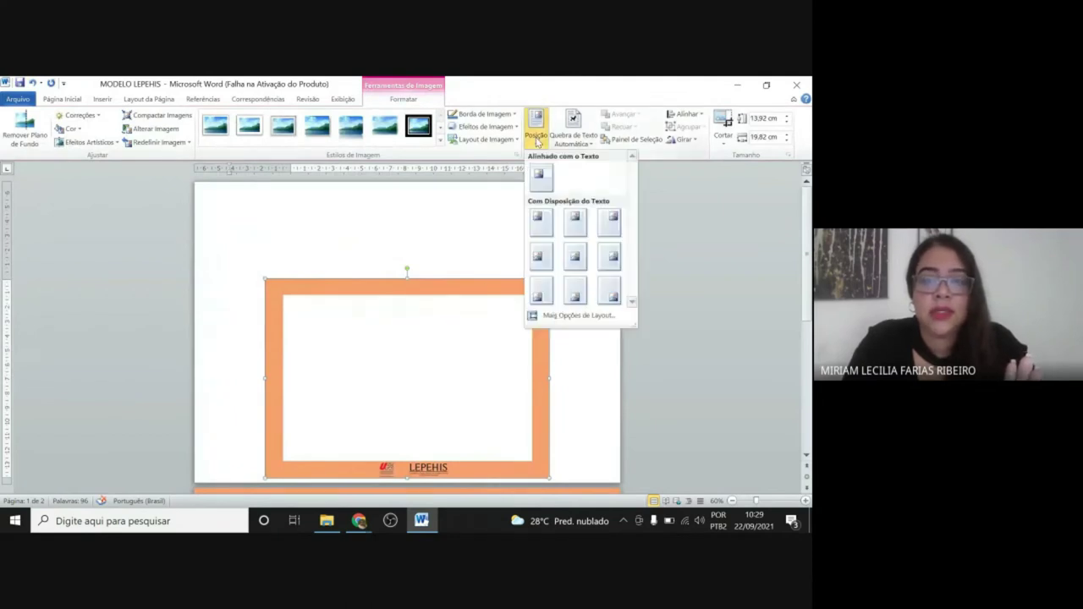
left_click(571, 315)
left_click(288, 173)
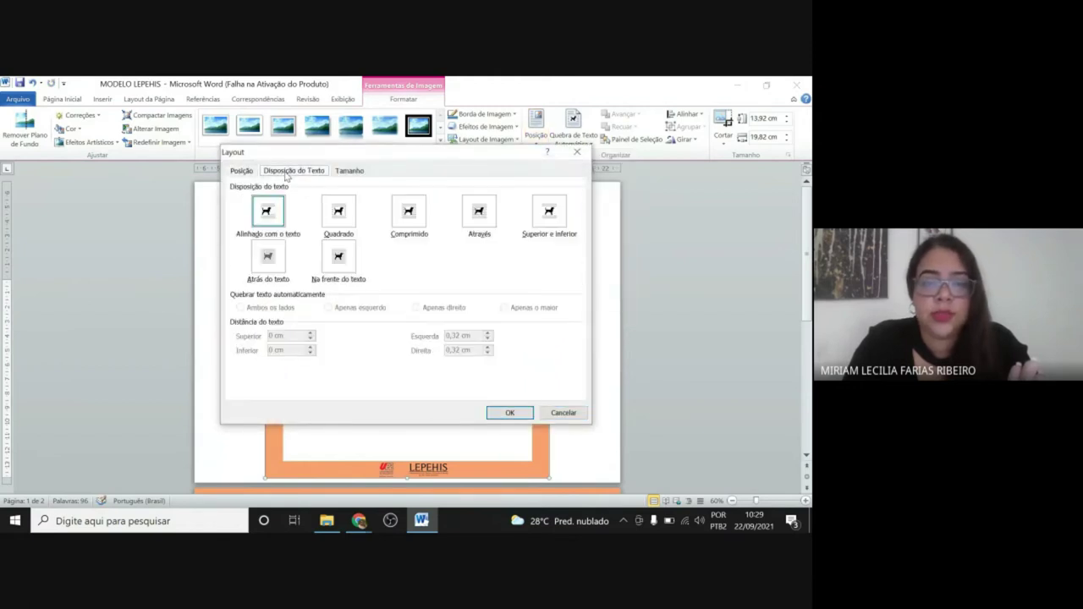
left_click(345, 267)
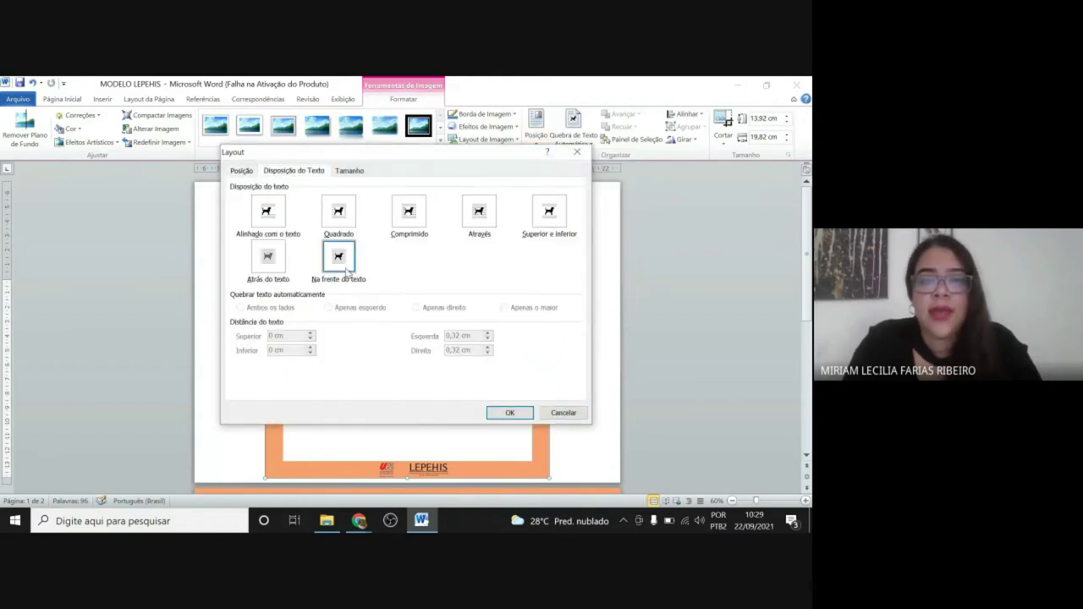
left_click(268, 269)
left_click(518, 413)
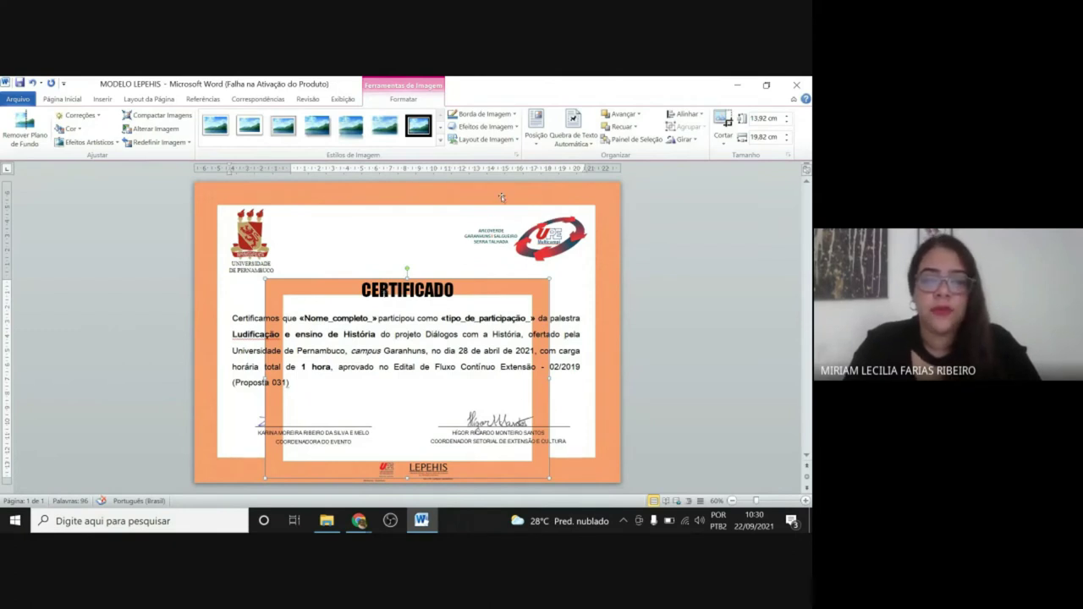
key("ctrl+z")
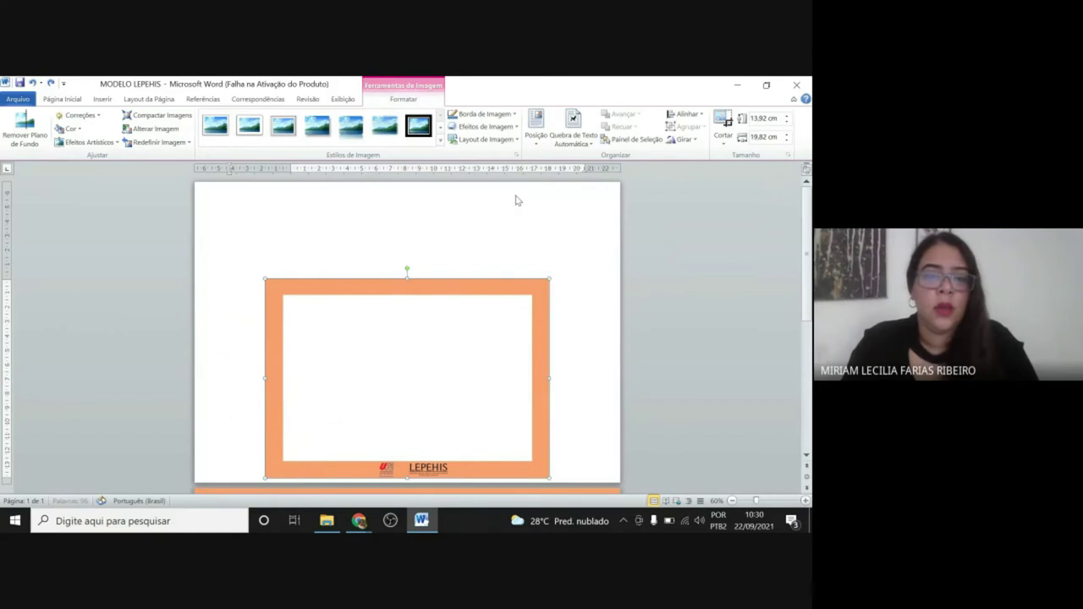
key("ctrl+z")
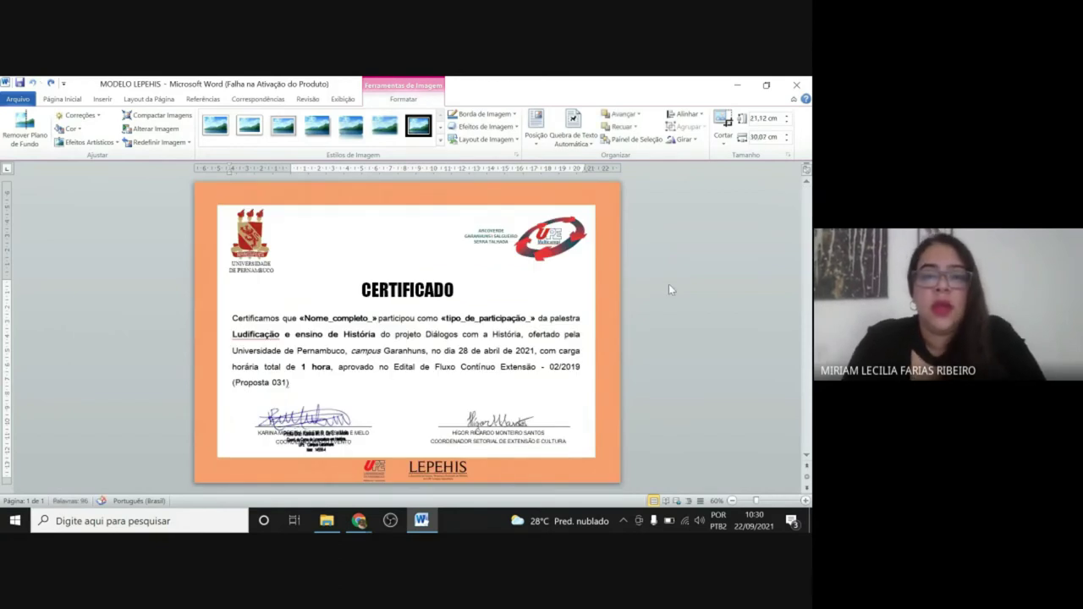
left_click(669, 285)
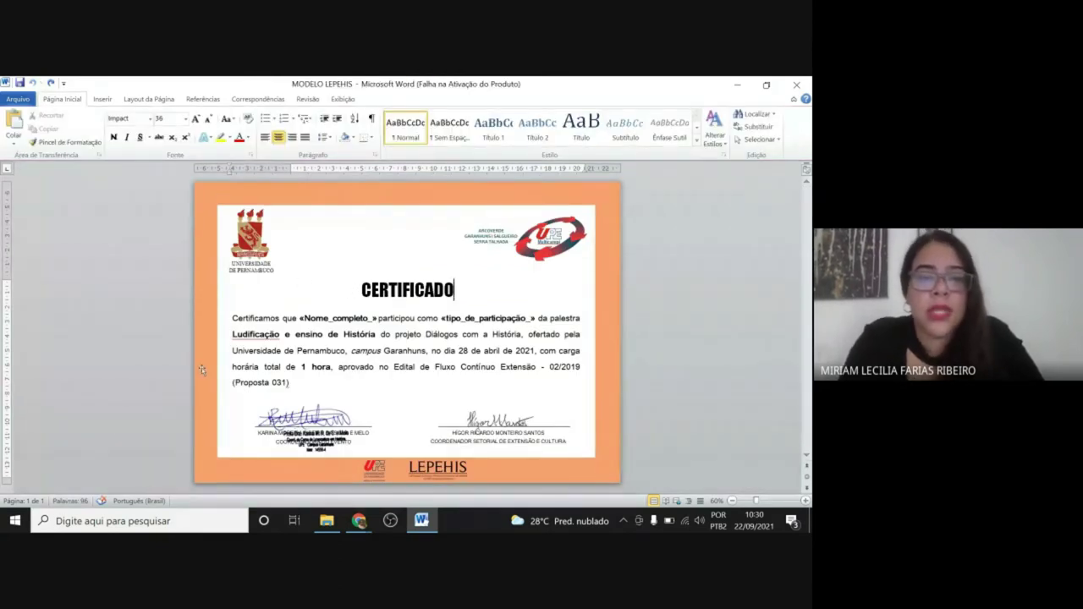
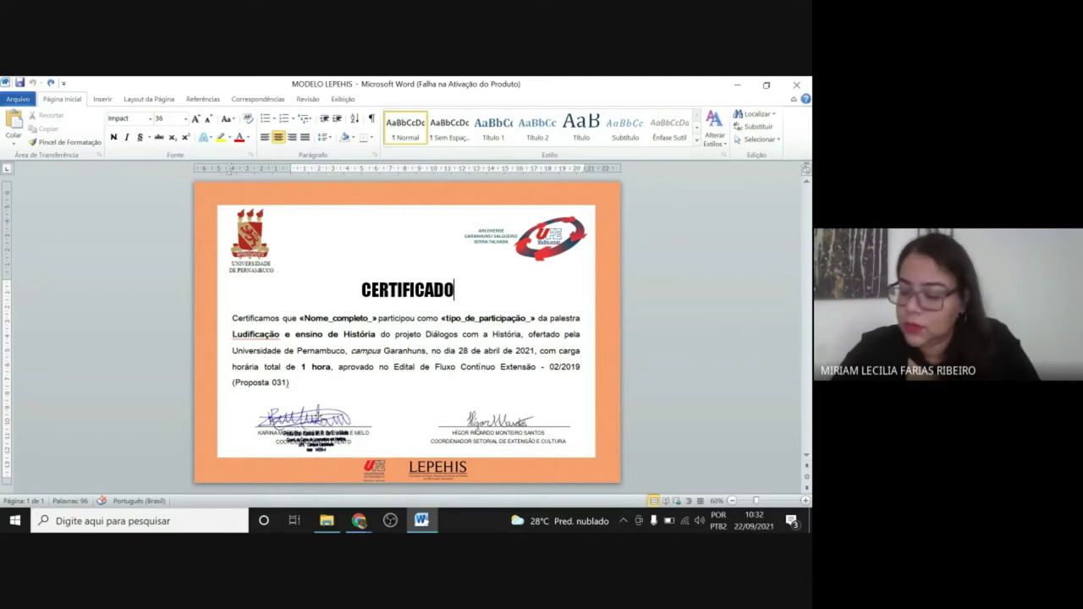
Review the first signature image's layout and wrapping options, then remove its background and keep the changes.
left_click(311, 419)
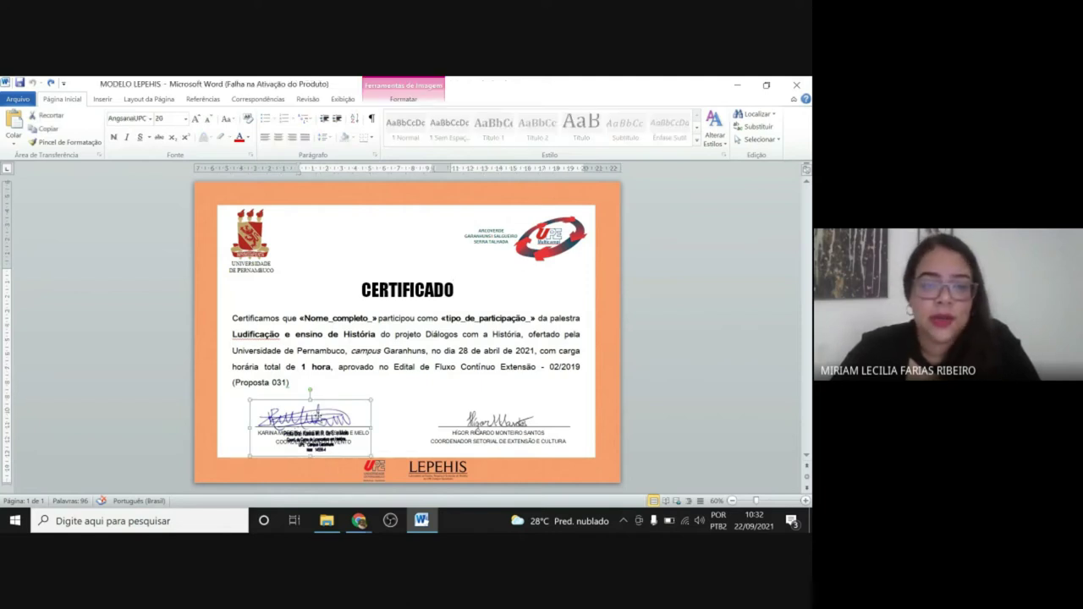
left_click(159, 383)
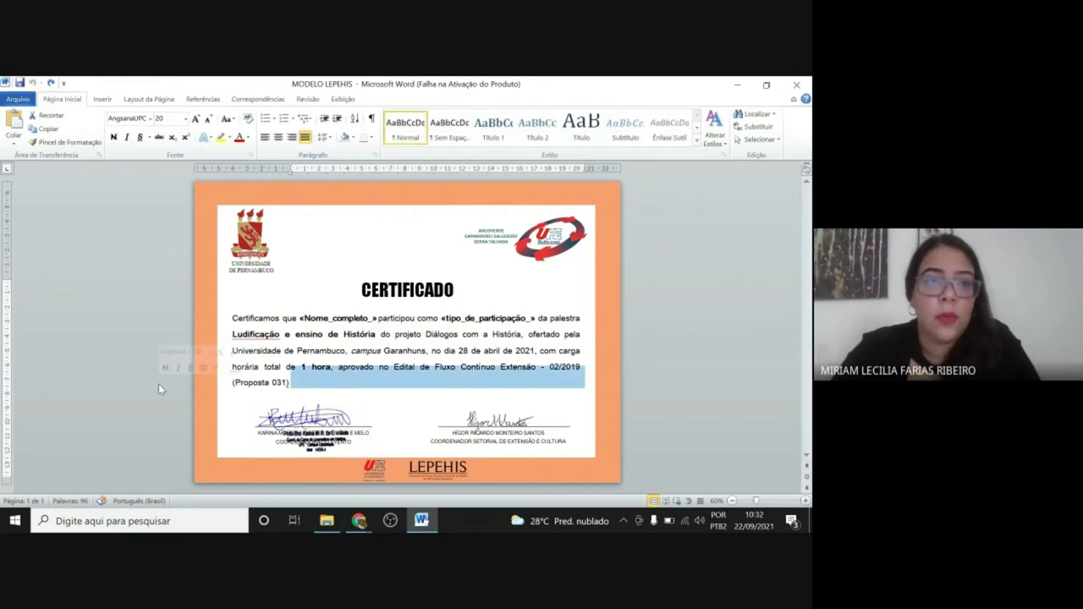
left_click(101, 99)
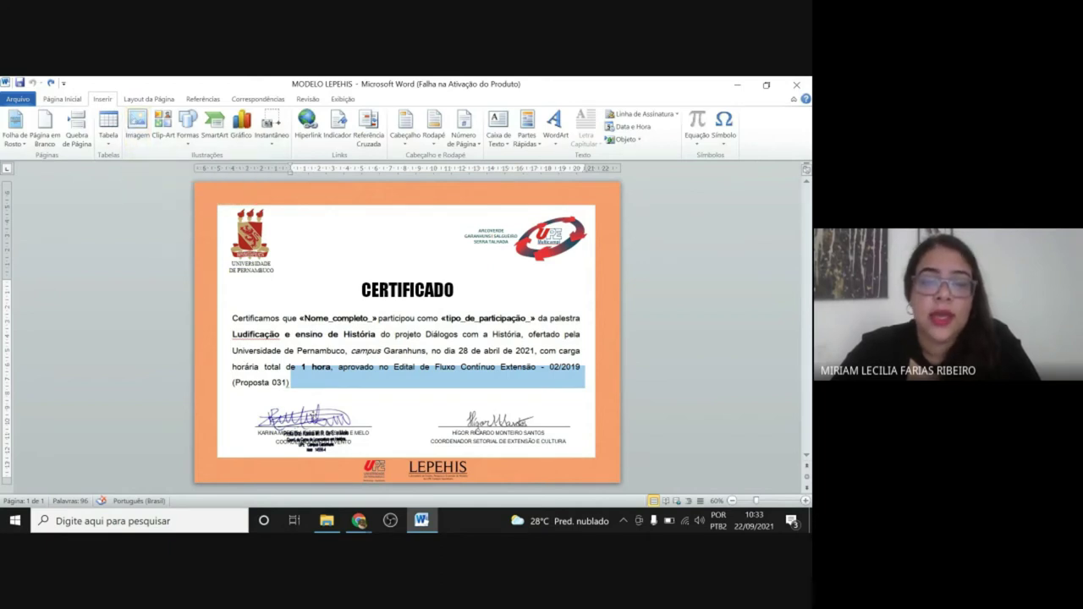
left_click(313, 416)
left_click(536, 139)
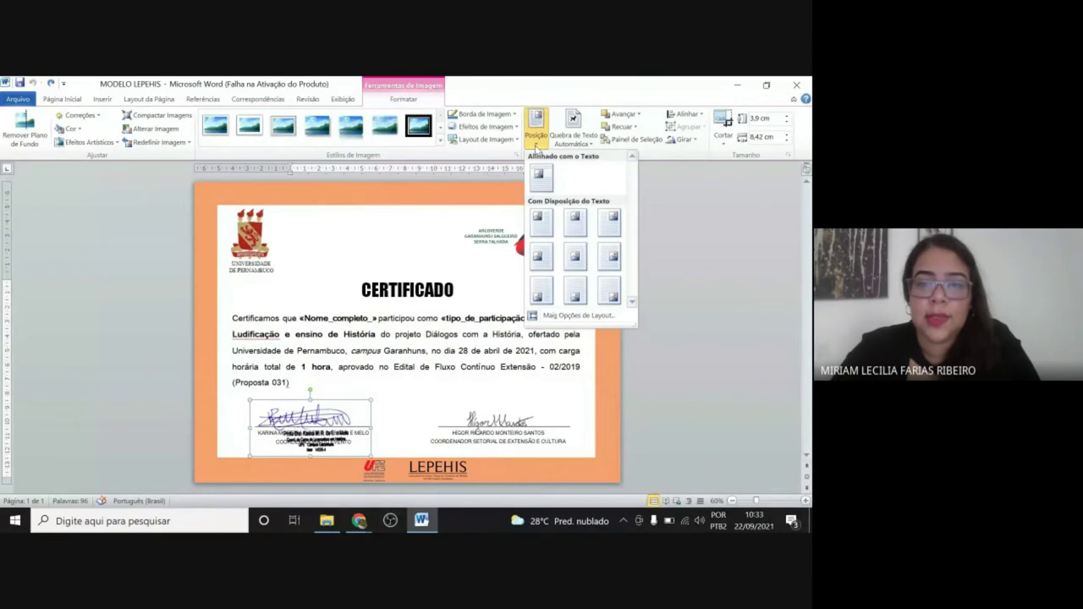
left_click(577, 315)
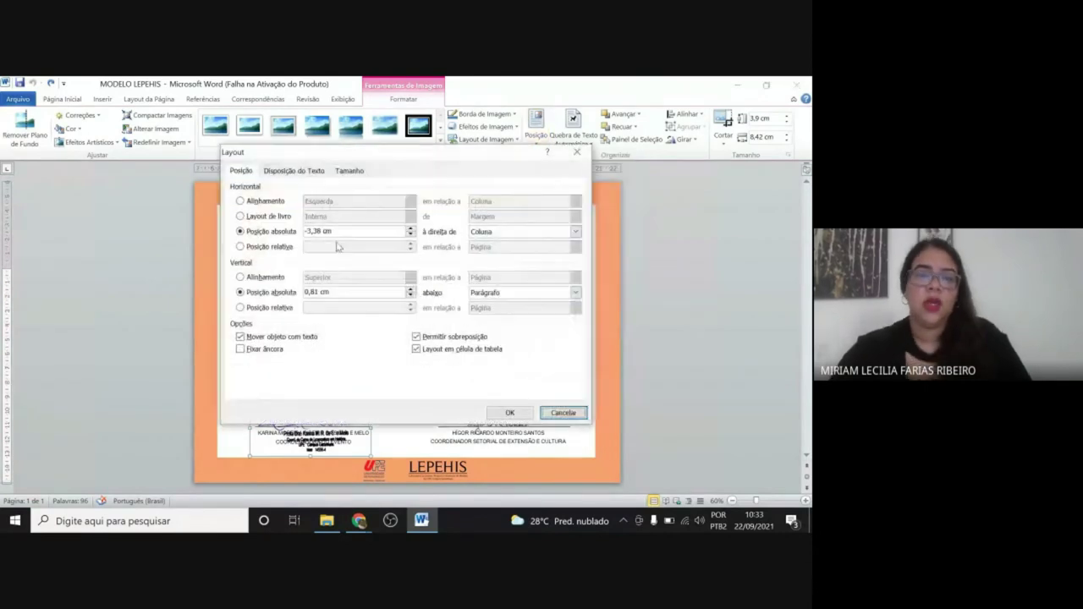
left_click(285, 172)
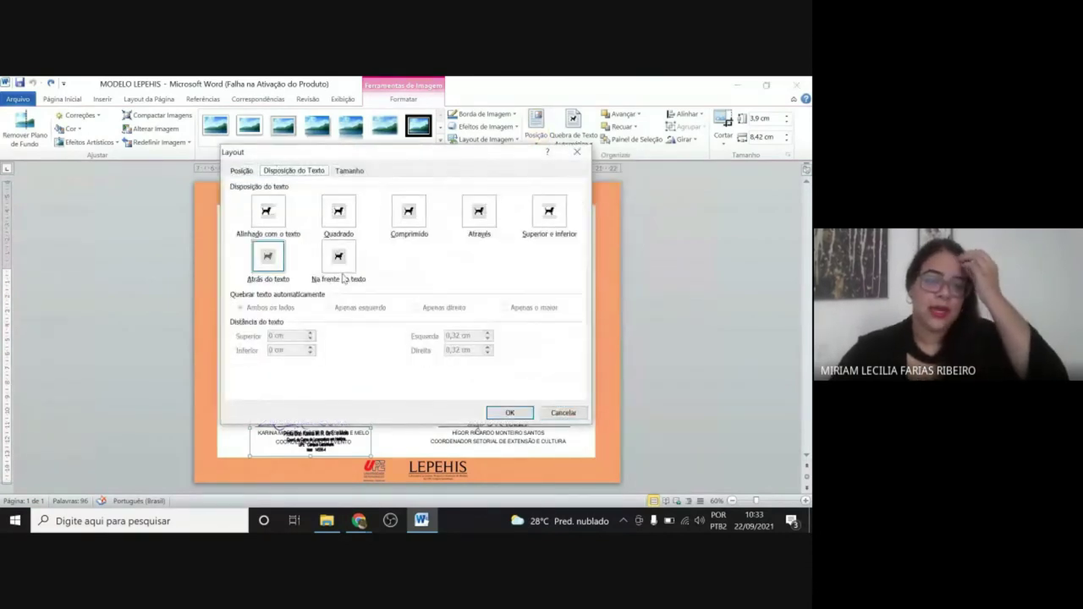
left_click(560, 414)
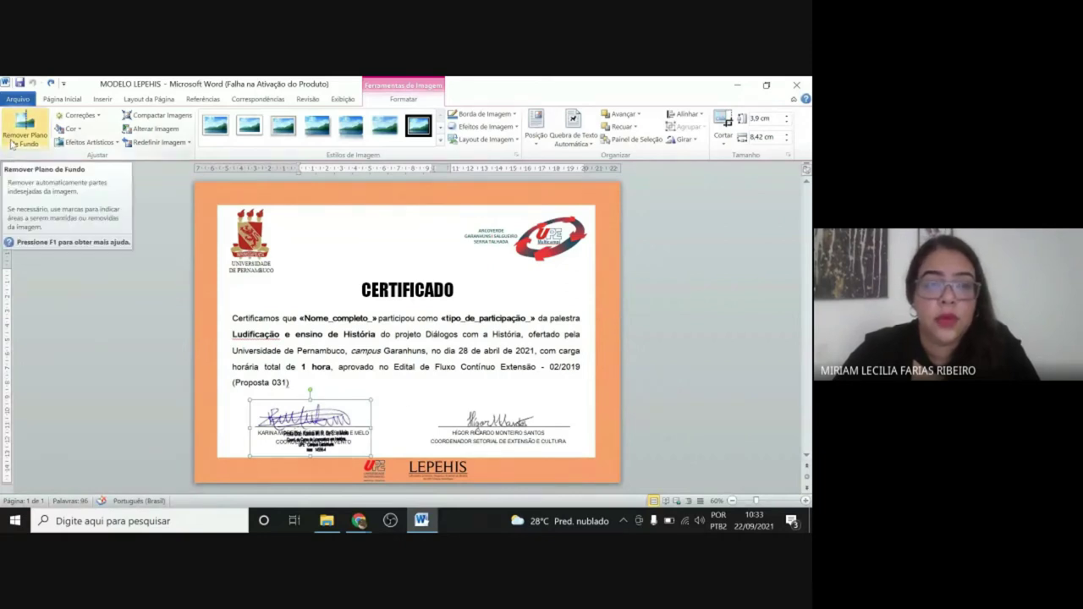
left_click(13, 140)
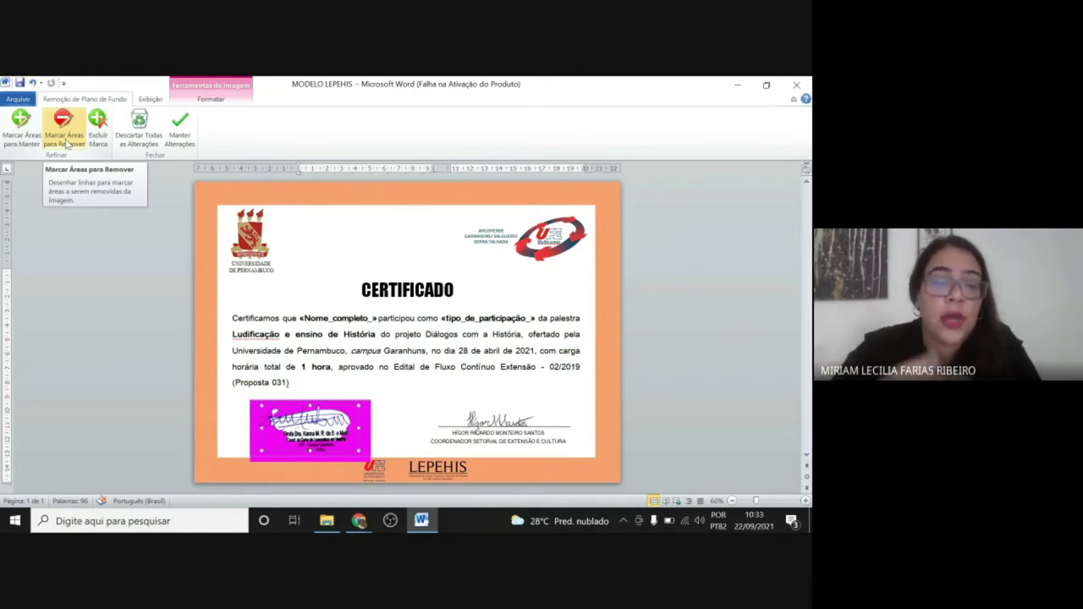
left_click(181, 132)
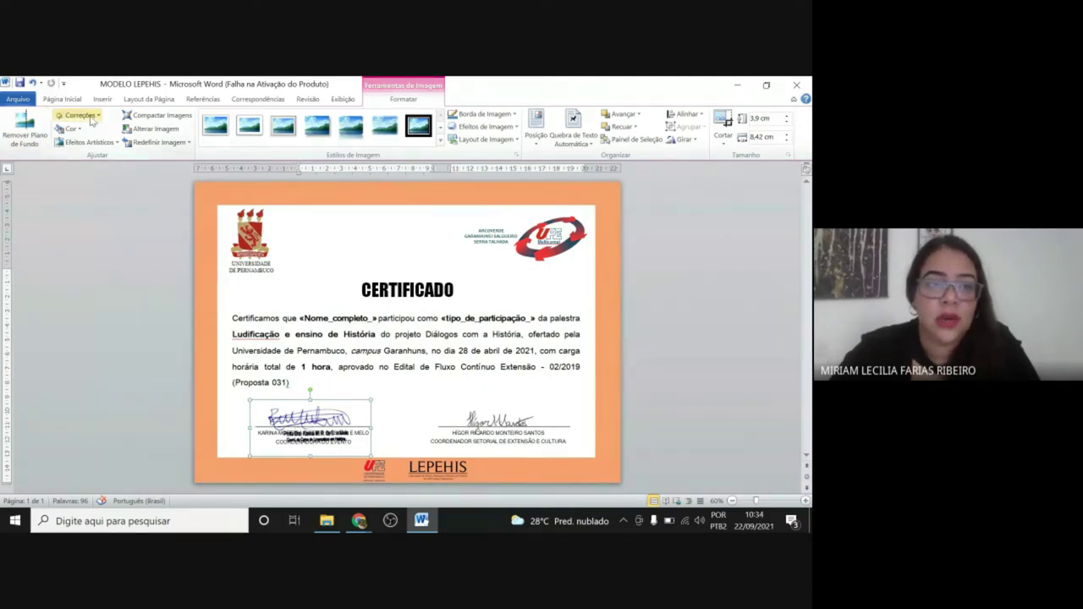
left_click(80, 115)
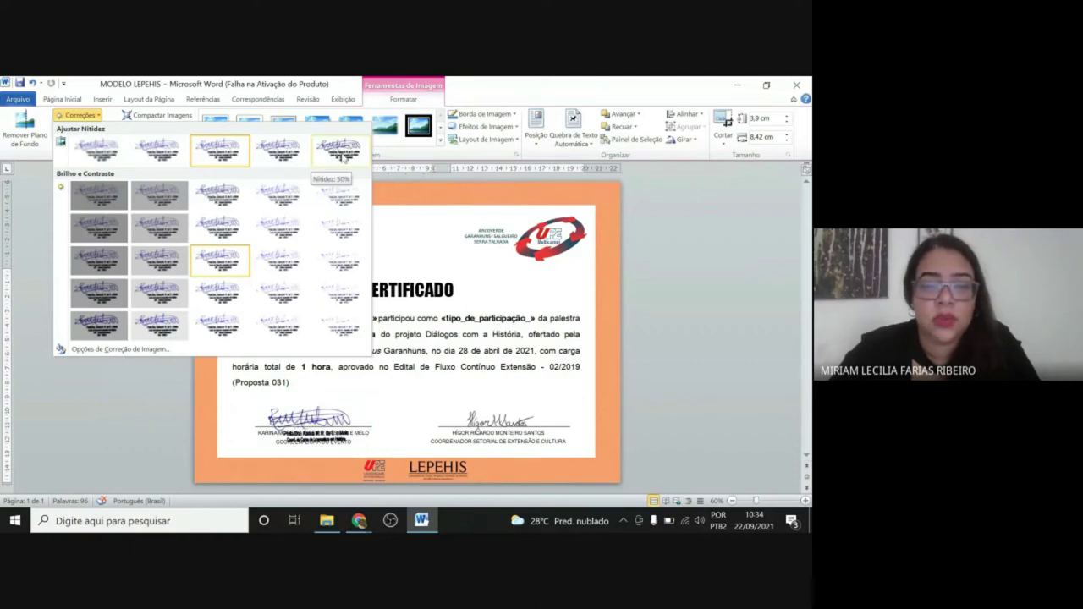
left_click(342, 157)
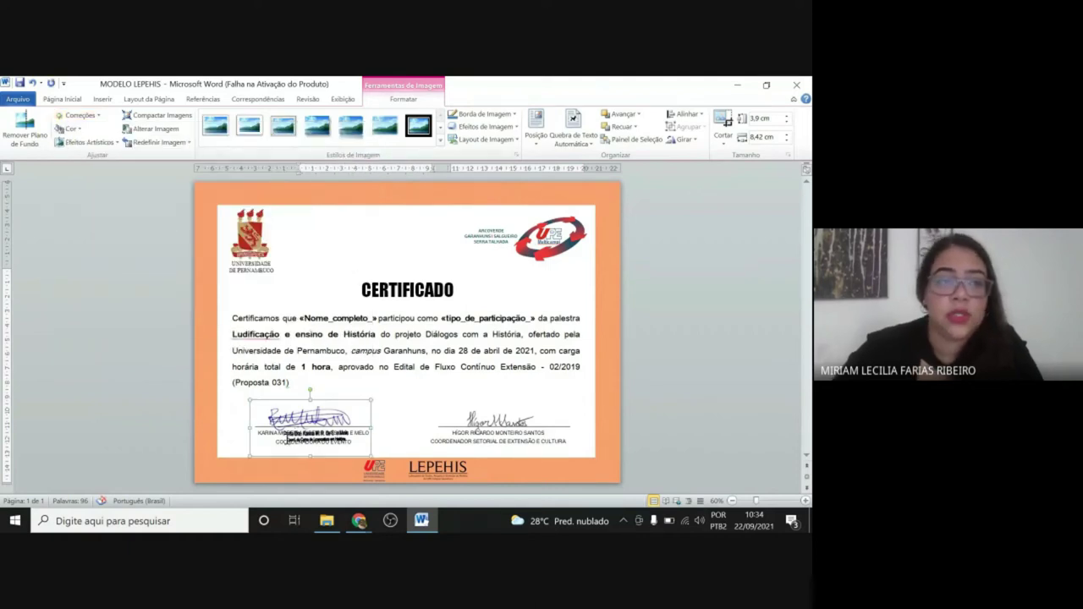
left_click(32, 83)
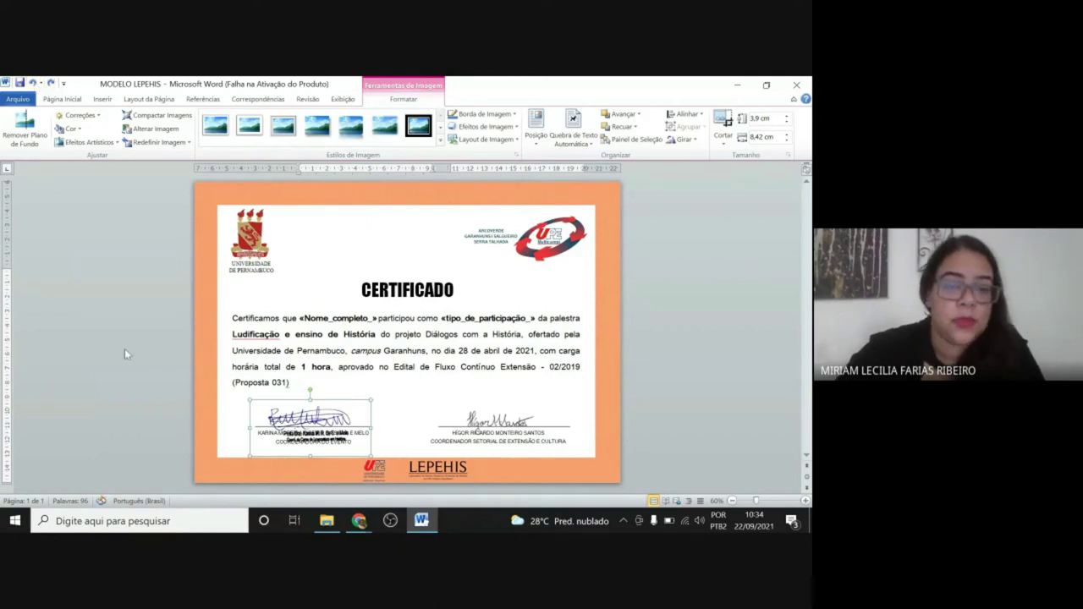
left_click(664, 360)
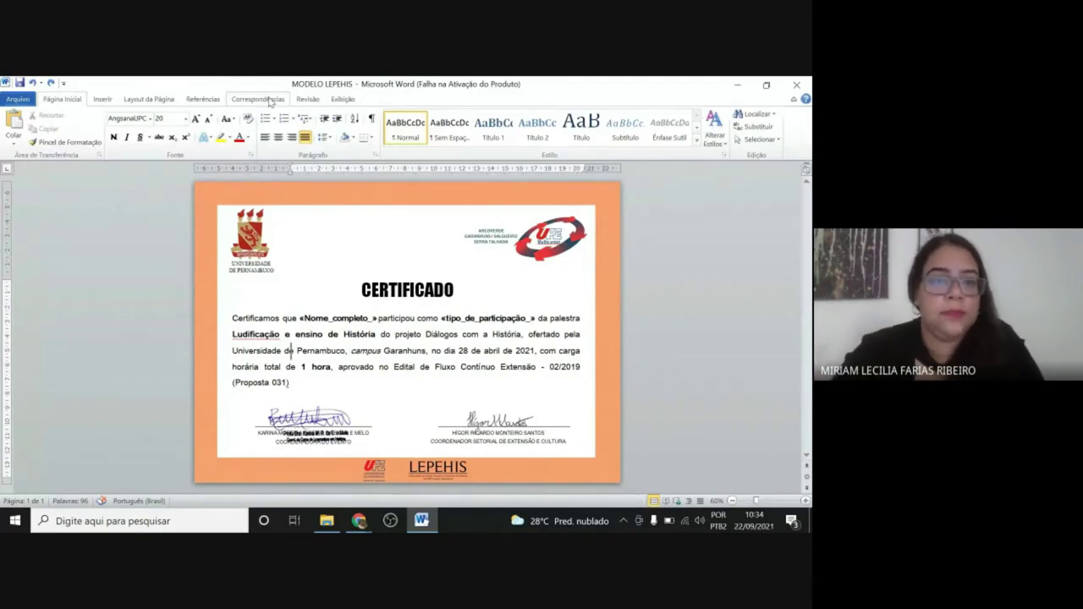
Start a Cartas mail merge from Correspondências and open the Selecionar Destinatários options.
left_click(270, 102)
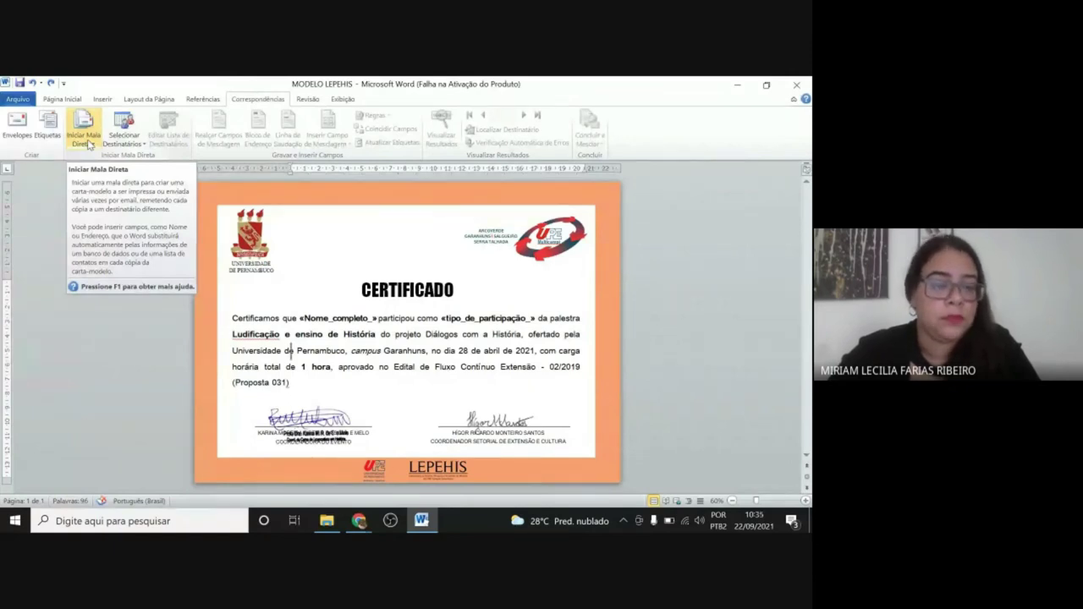
left_click(89, 144)
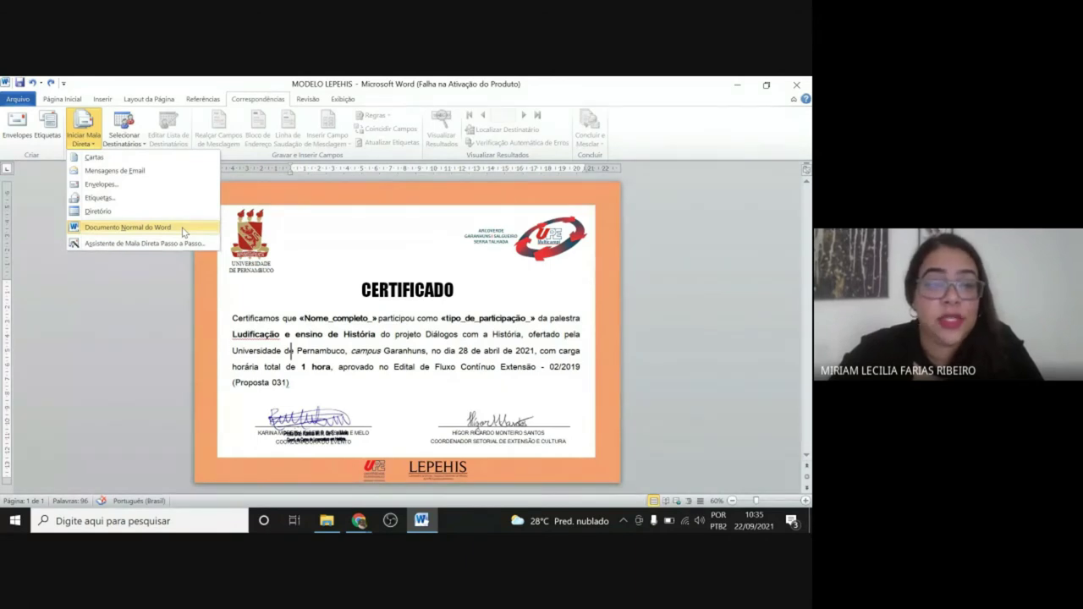
left_click(84, 160)
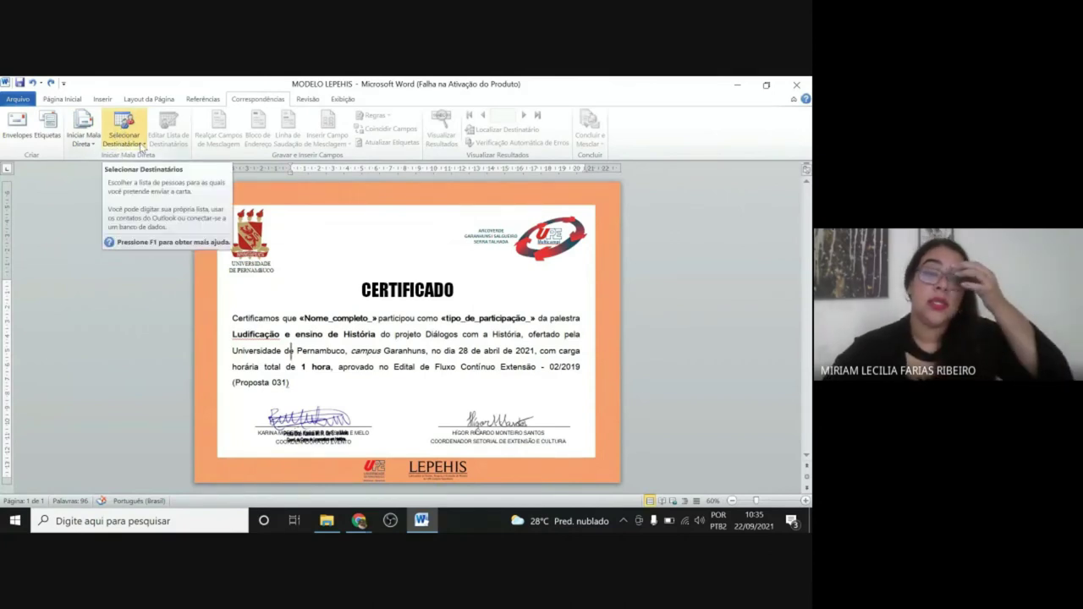
left_click(141, 148)
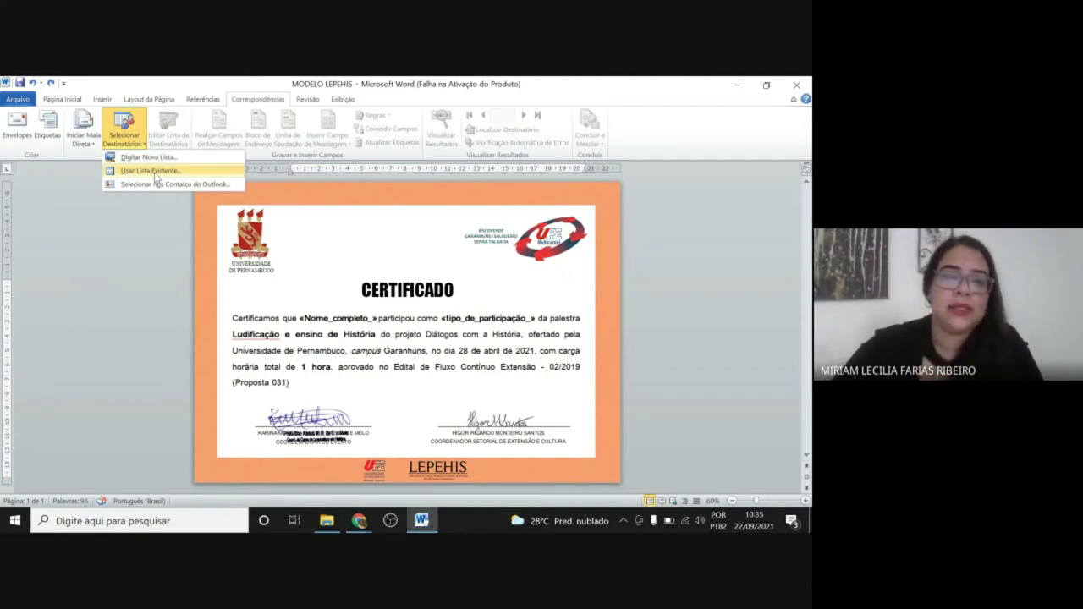
Use the _Ata spreadsheet in Extensão > Ludificação e ensino de História, sheet Respostas ao formulário 1, as recipients.
left_click(155, 174)
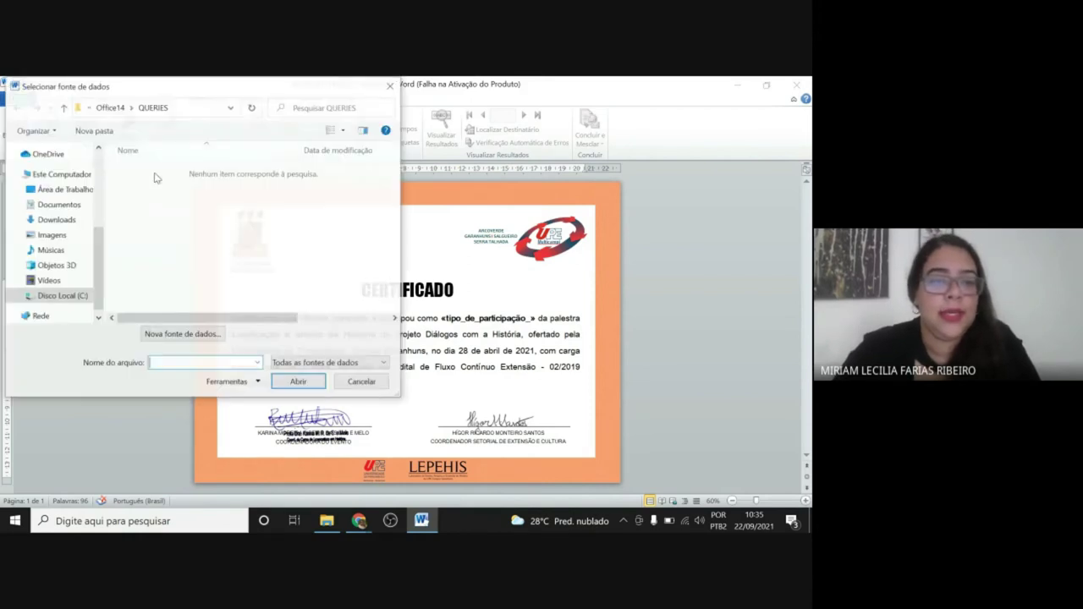
left_click(61, 205)
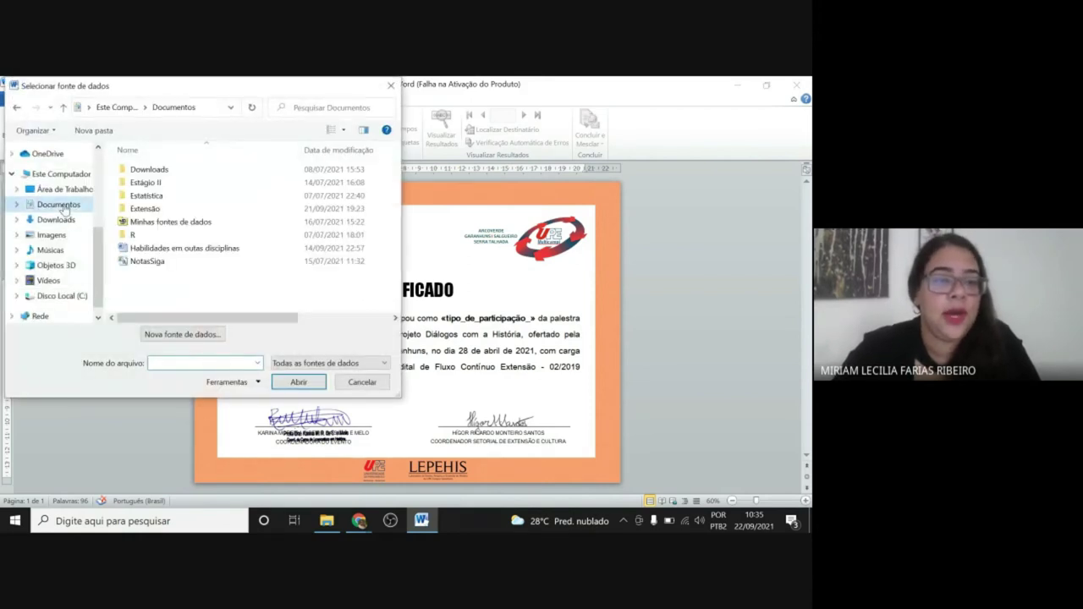
double_click(187, 210)
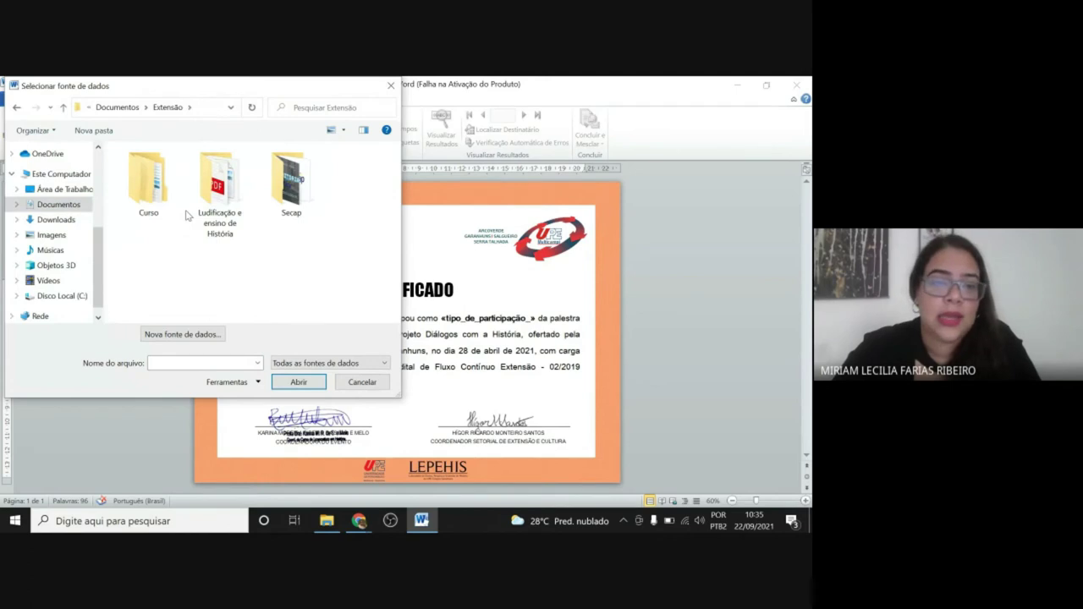
double_click(212, 210)
left_click(191, 197)
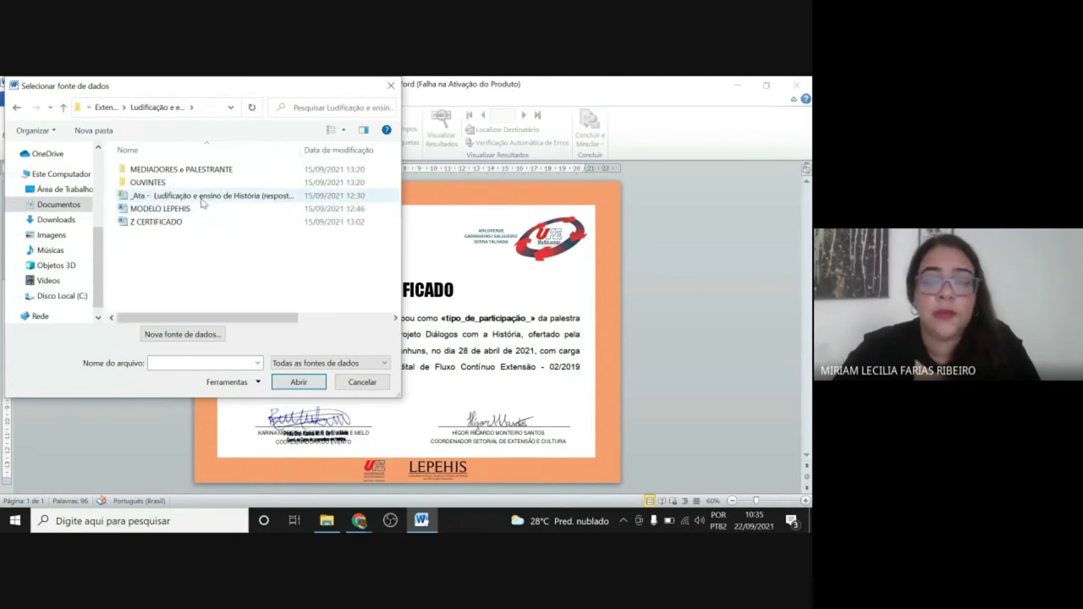
left_click(308, 383)
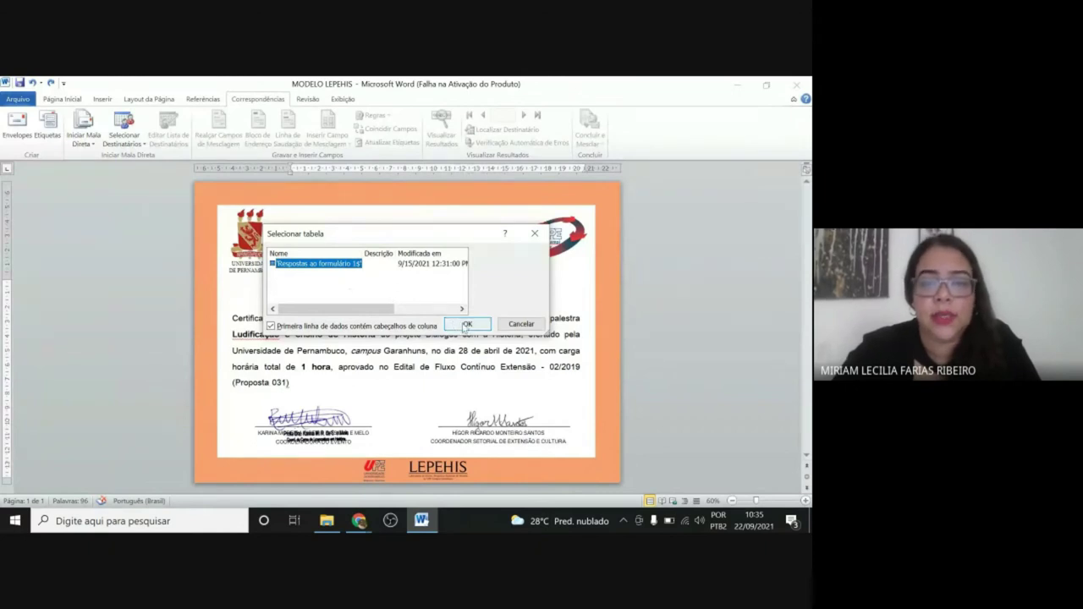
left_click(465, 324)
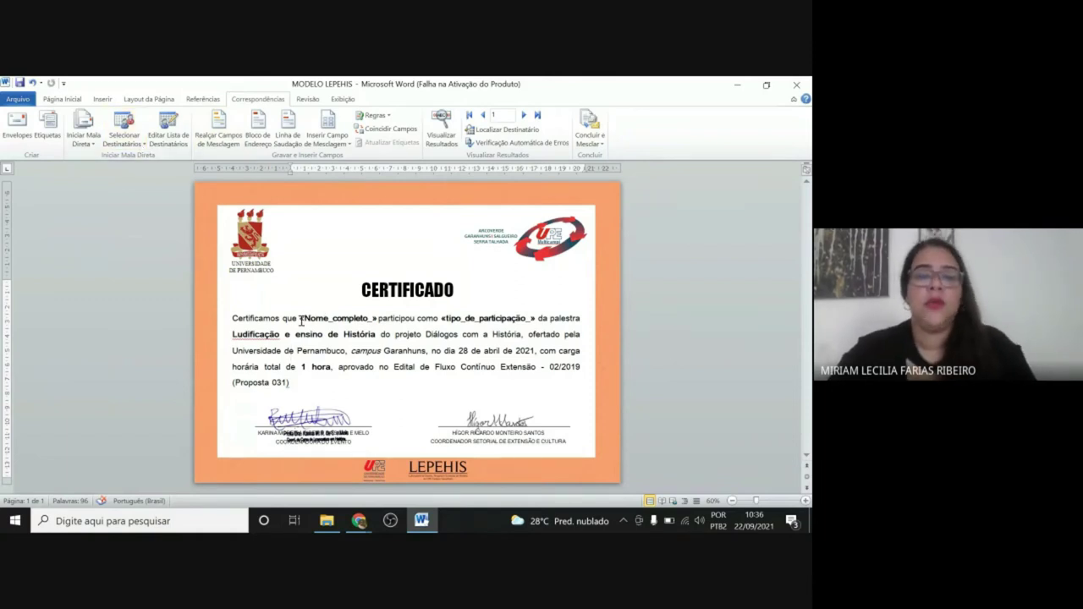
Select the «Nome_completo_» field and list the available fields under Inserir Campo de Mesclagem.
left_click_drag(298, 318, 377, 325)
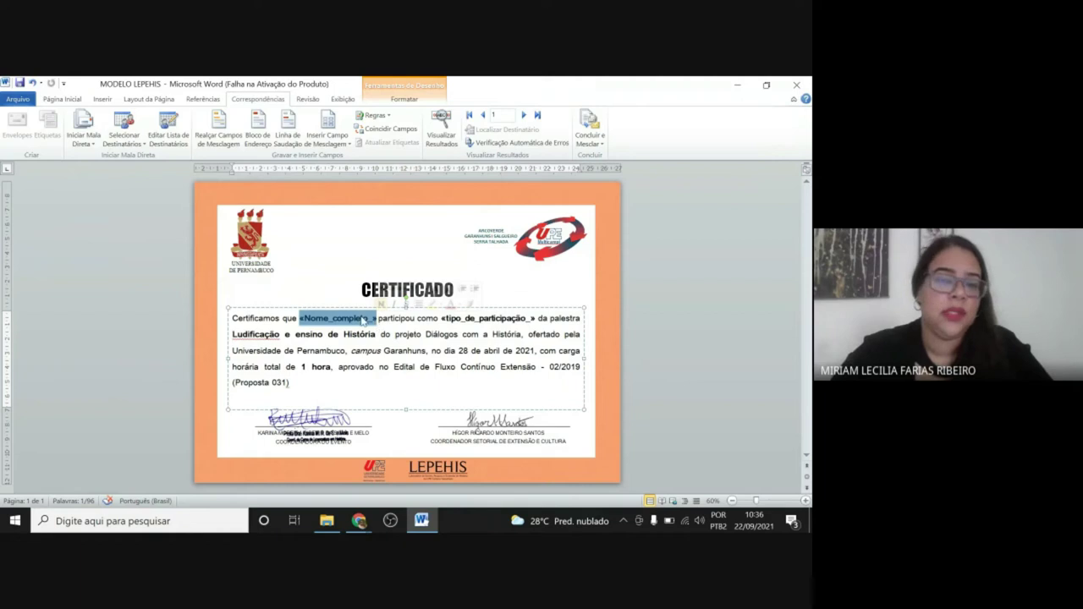
left_click(341, 145)
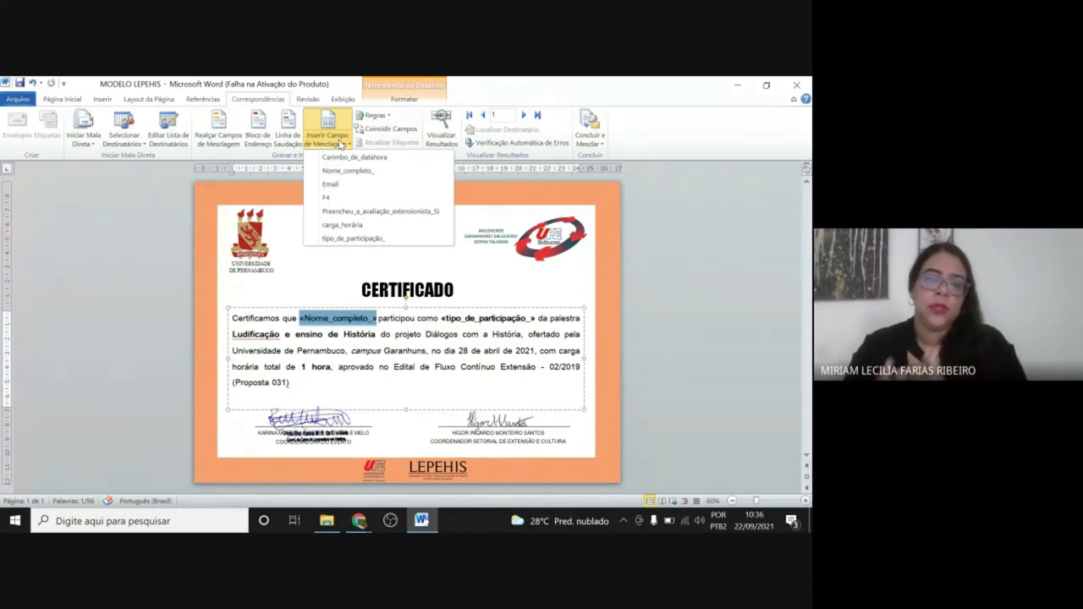
Open the Ata responses spreadsheet in Excel, enable editing, review header row 1, and close it.
left_click(326, 521)
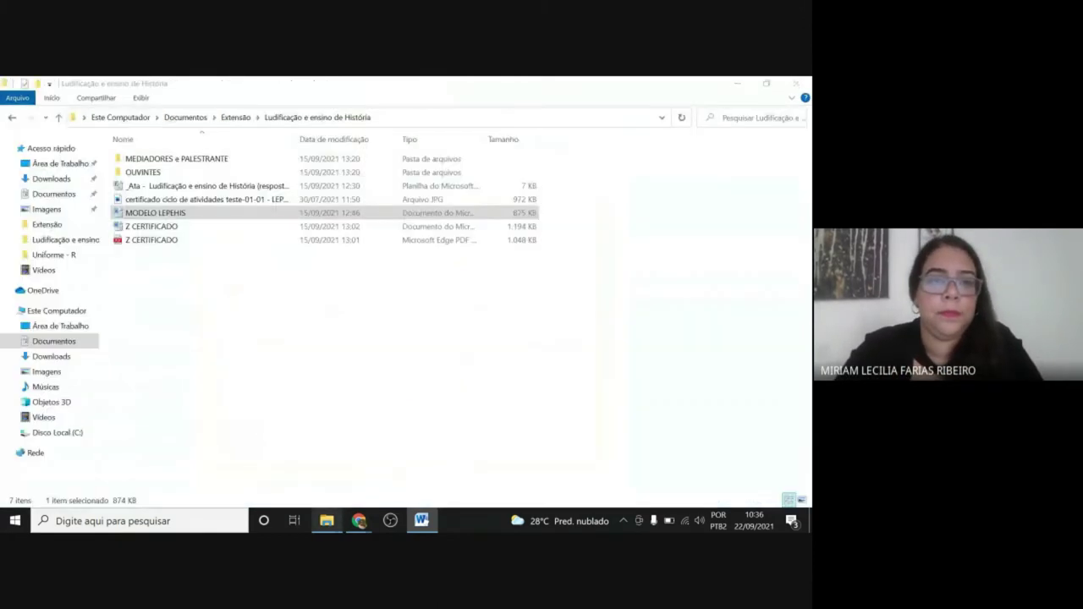
double_click(153, 189)
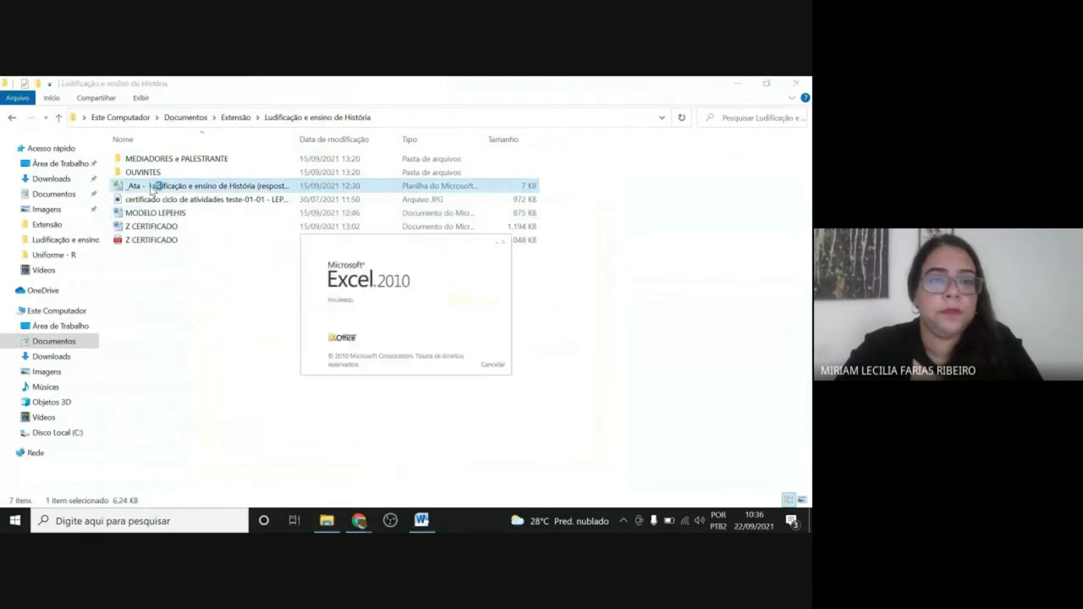
left_click(505, 268)
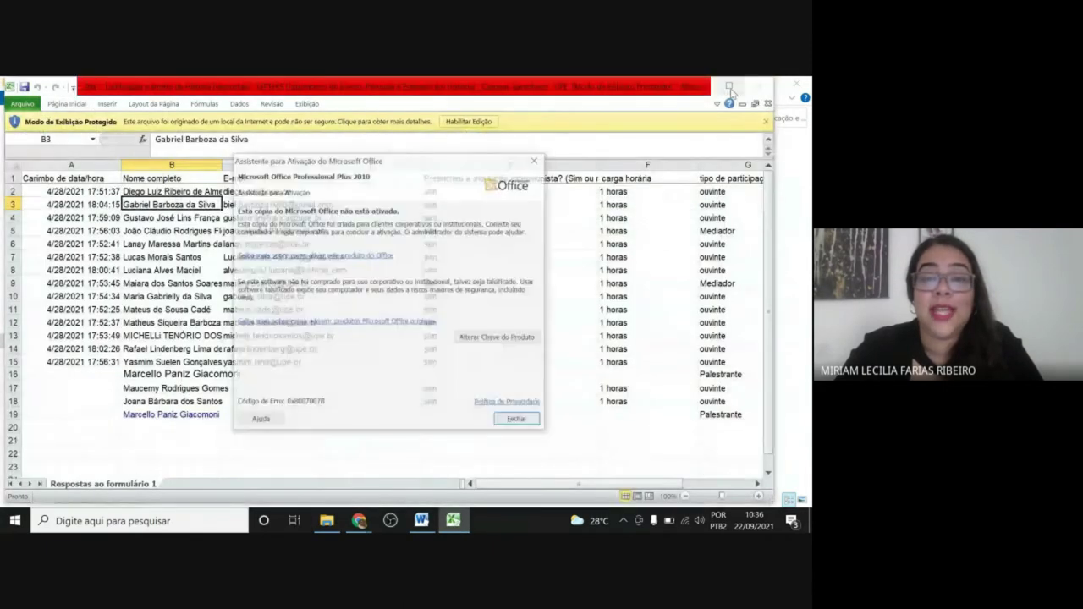
left_click(534, 160)
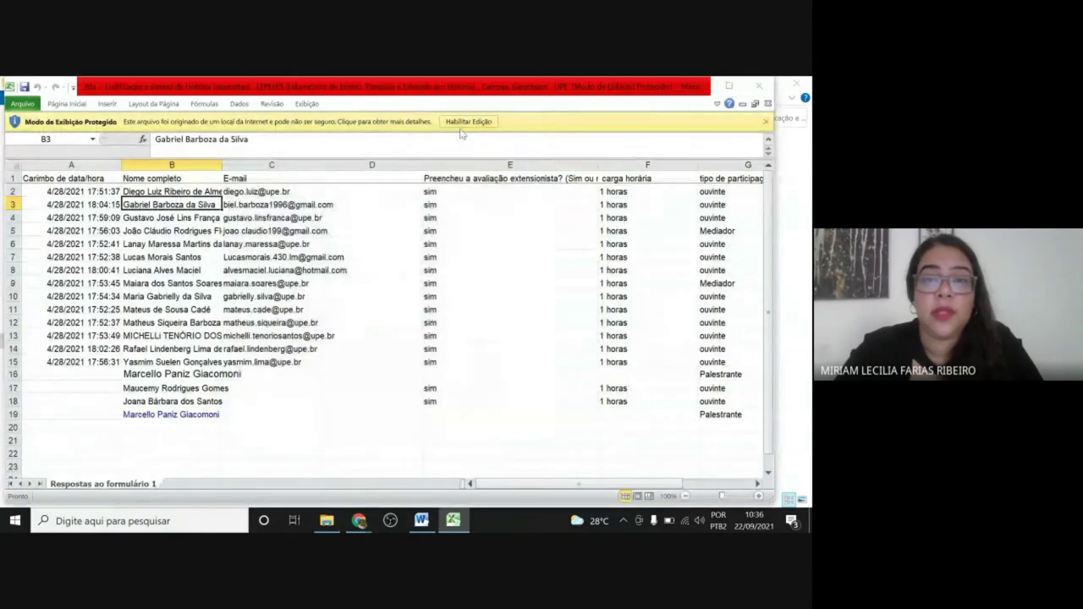
left_click(466, 122)
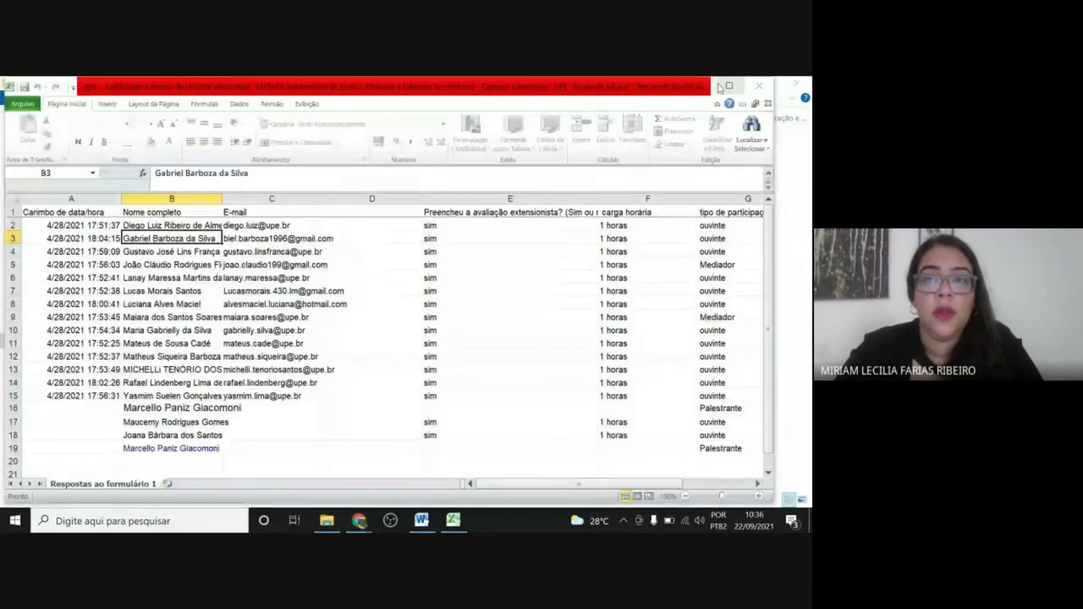
left_click(721, 86)
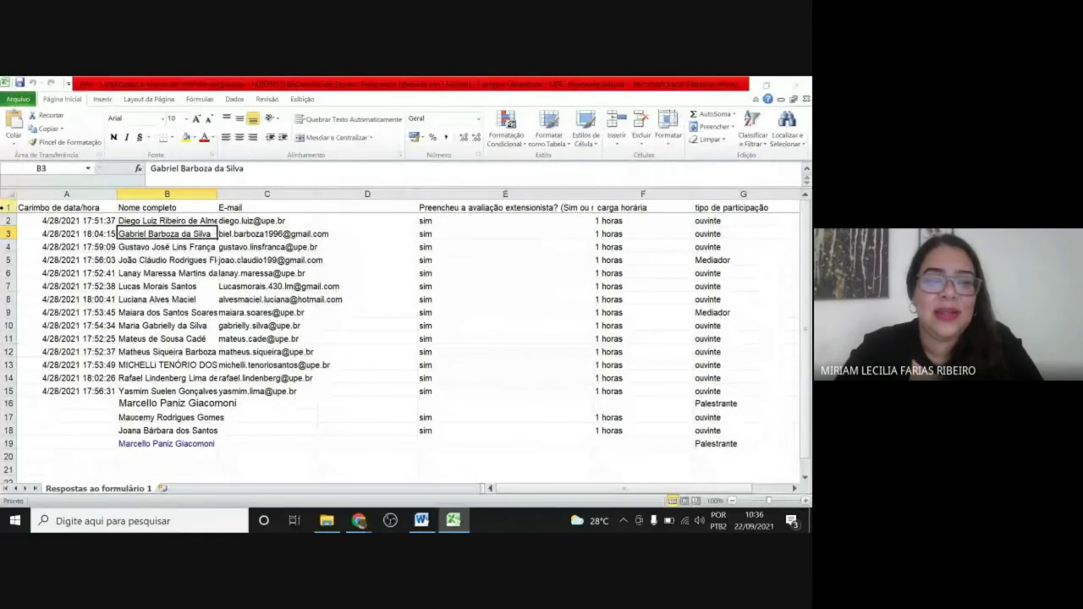
left_click(4, 208)
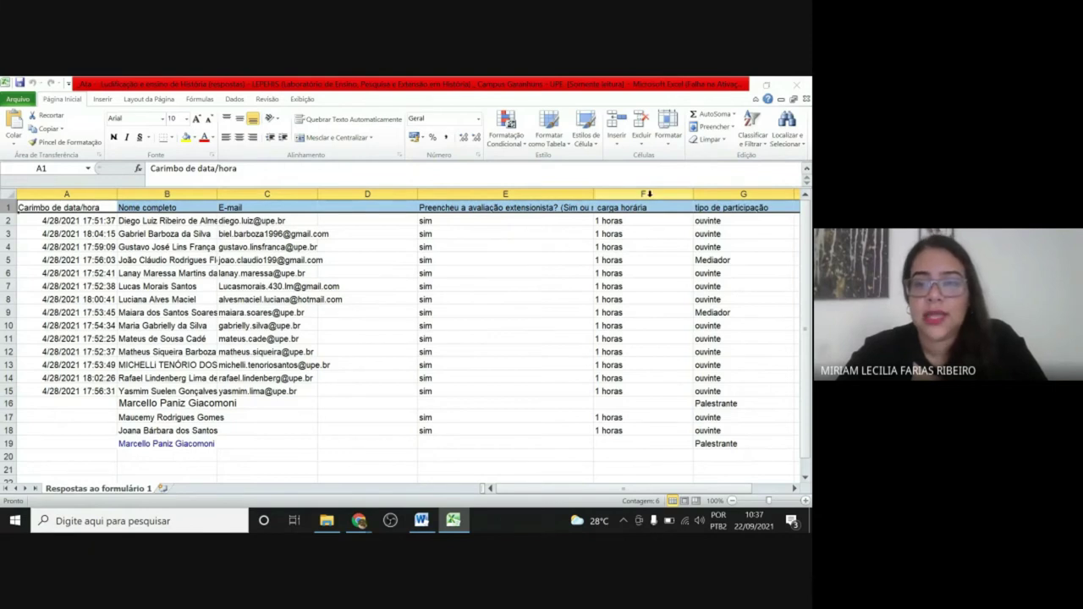
left_click(795, 85)
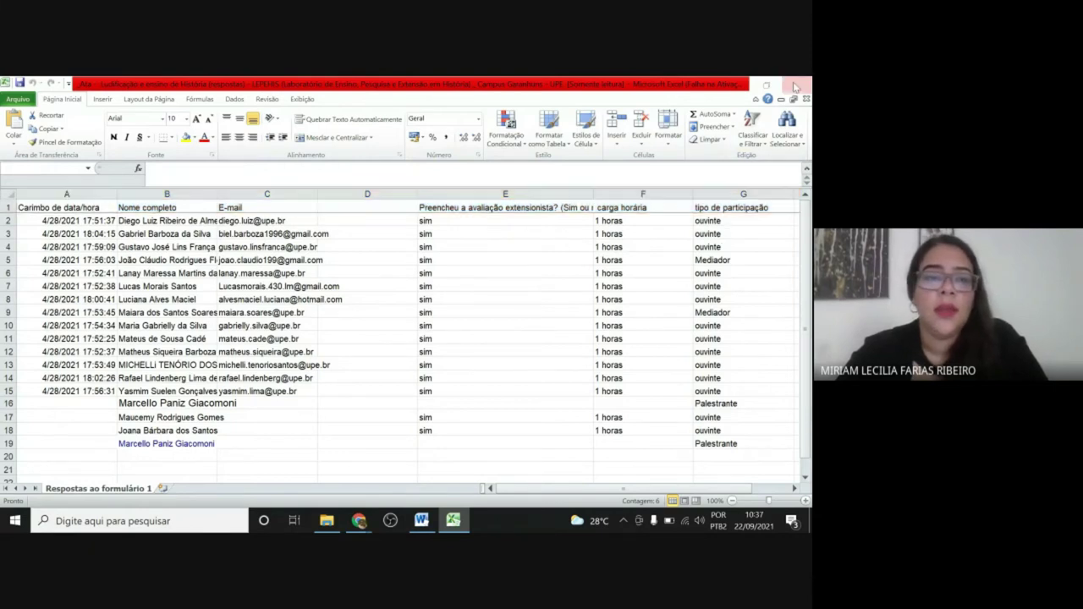
Insert the Nome_completo_ merge field for the participant's name.
left_click(421, 520)
left_click(341, 146)
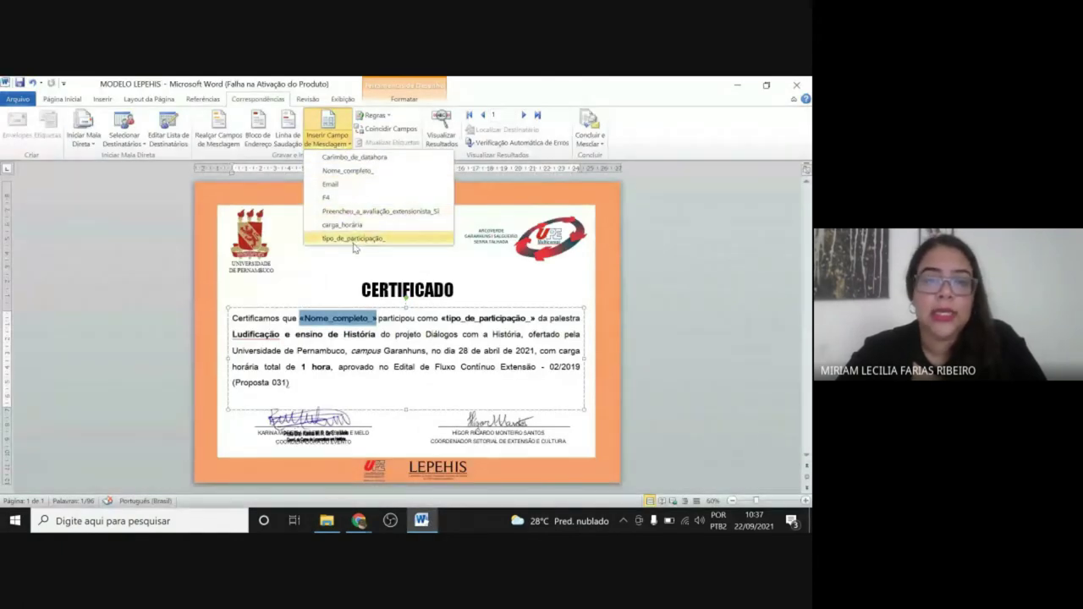
left_click(336, 171)
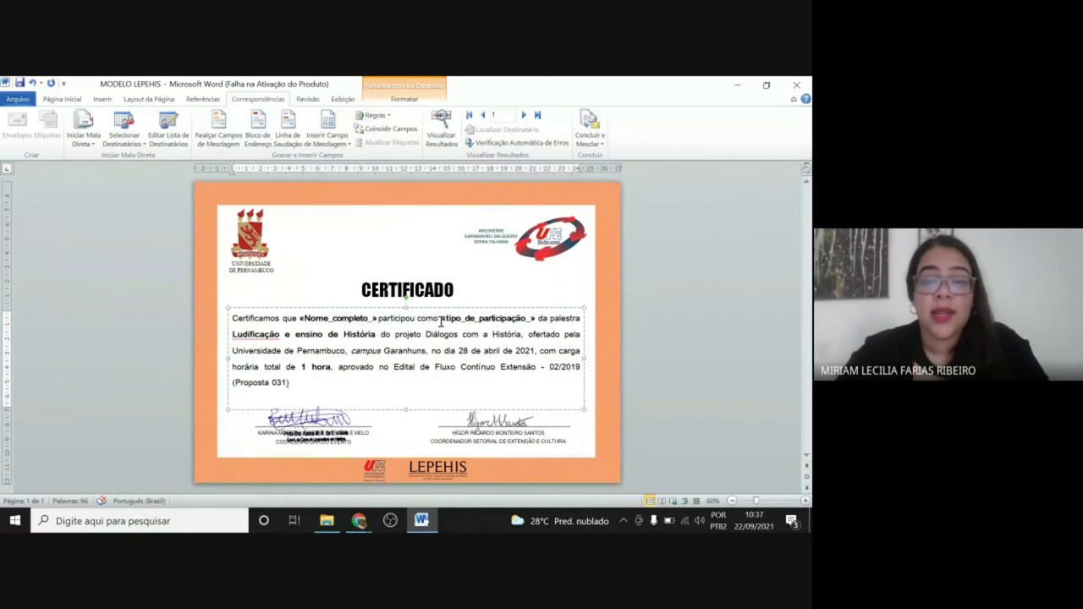
Replace the role text with the tipo_de_participação_ merge field.
left_click(480, 318)
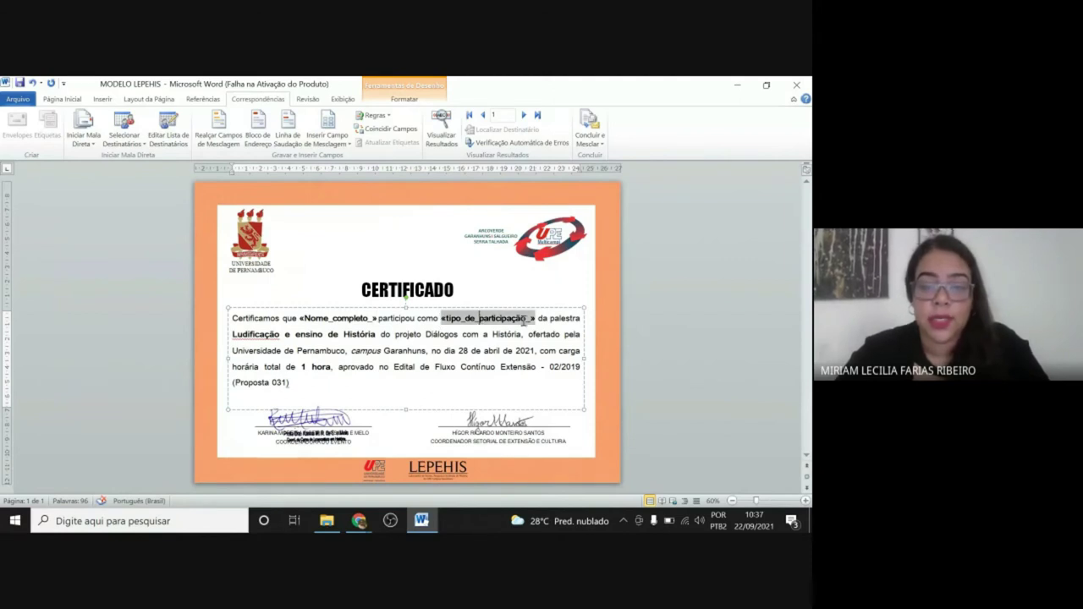
double_click(458, 322)
left_click(442, 318)
left_click_drag(513, 318, 540, 318)
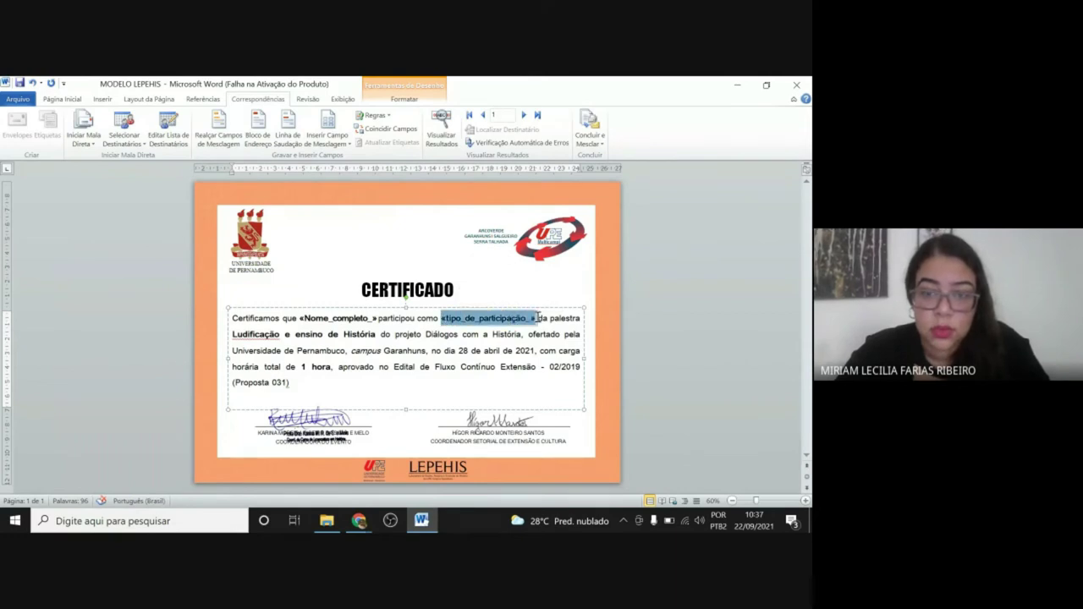
left_click(339, 140)
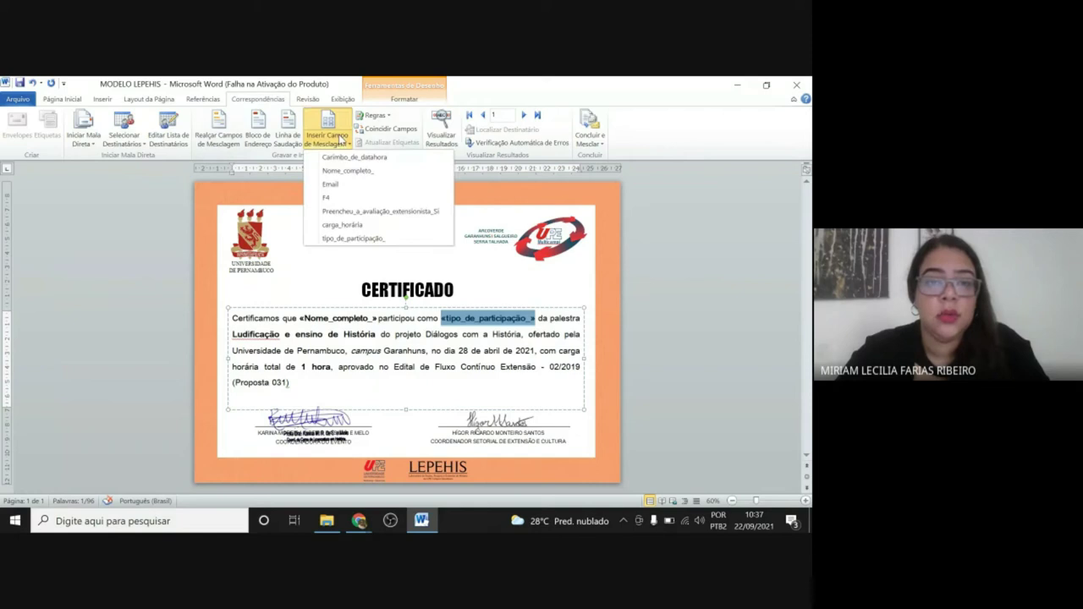
left_click(376, 241)
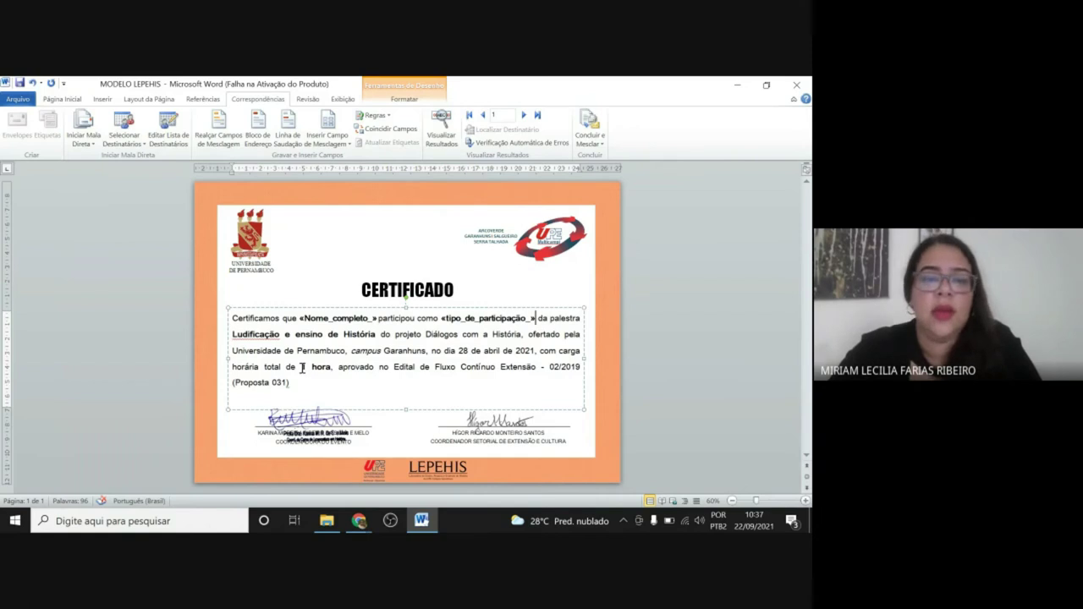
left_click(348, 143)
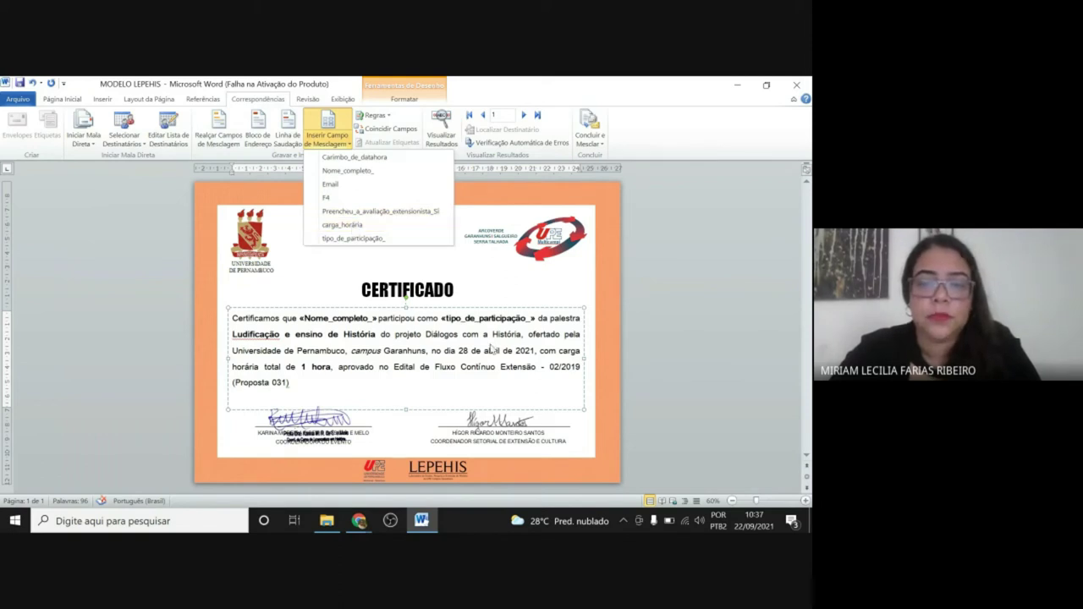
key("Escape")
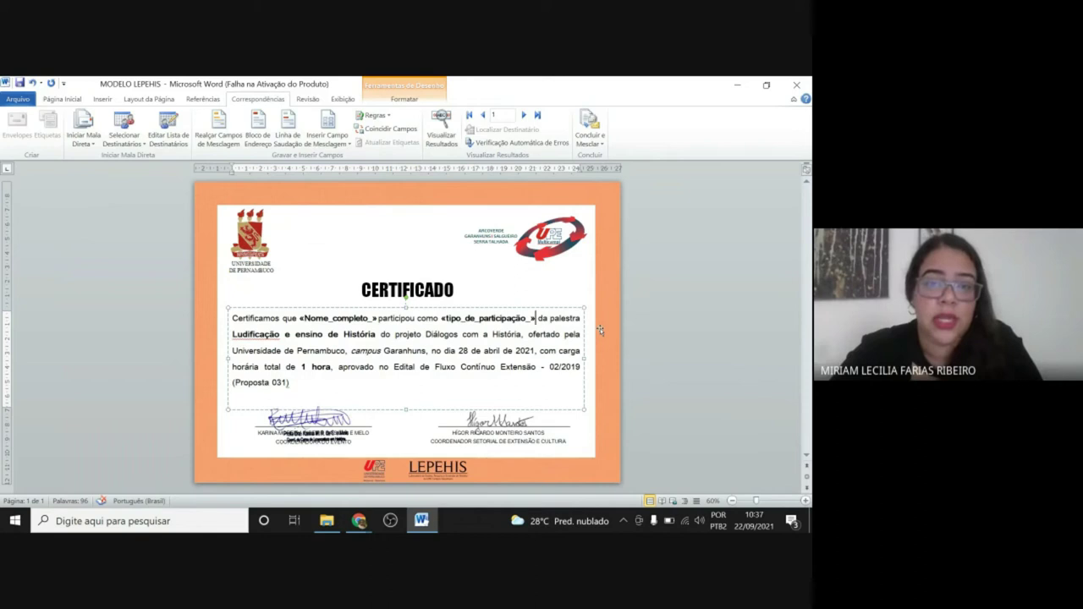
Turn on Visualizar Resultados and advance three records to record 4, a Mediador.
left_click(439, 125)
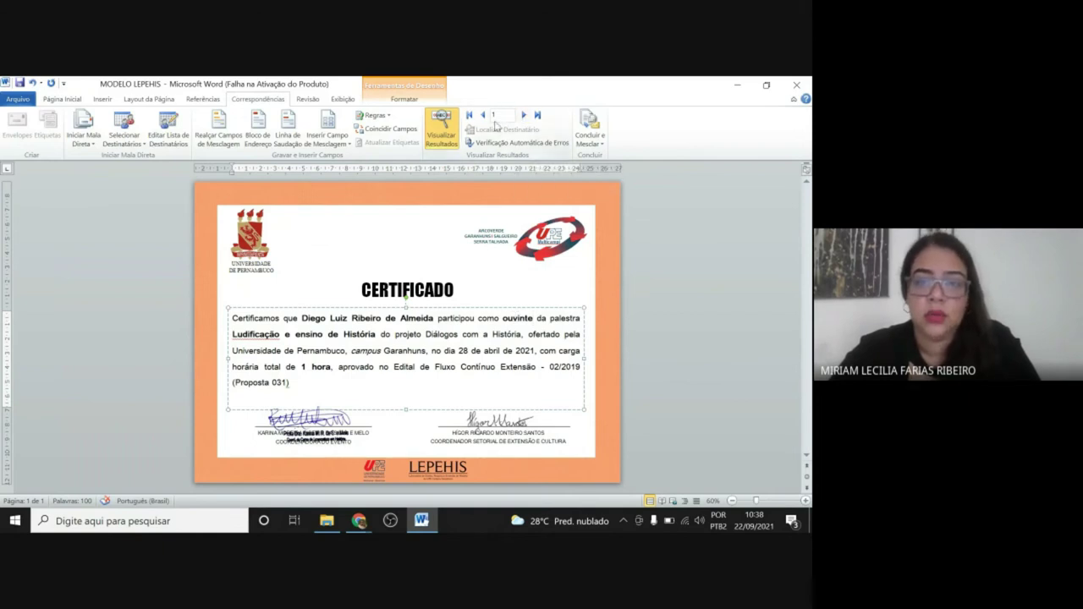
left_click(522, 116)
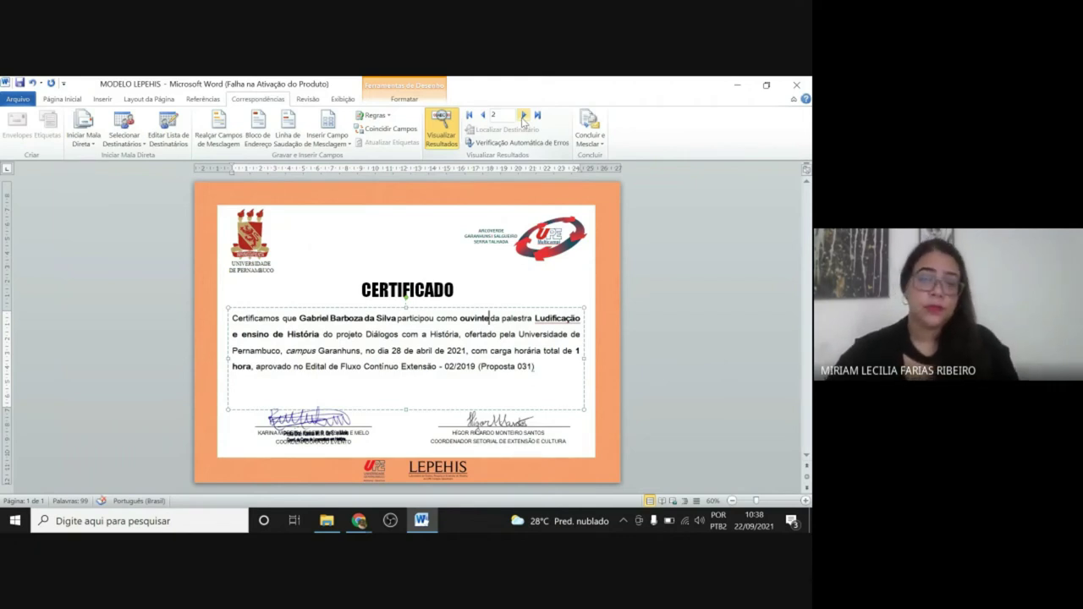
left_click(522, 116)
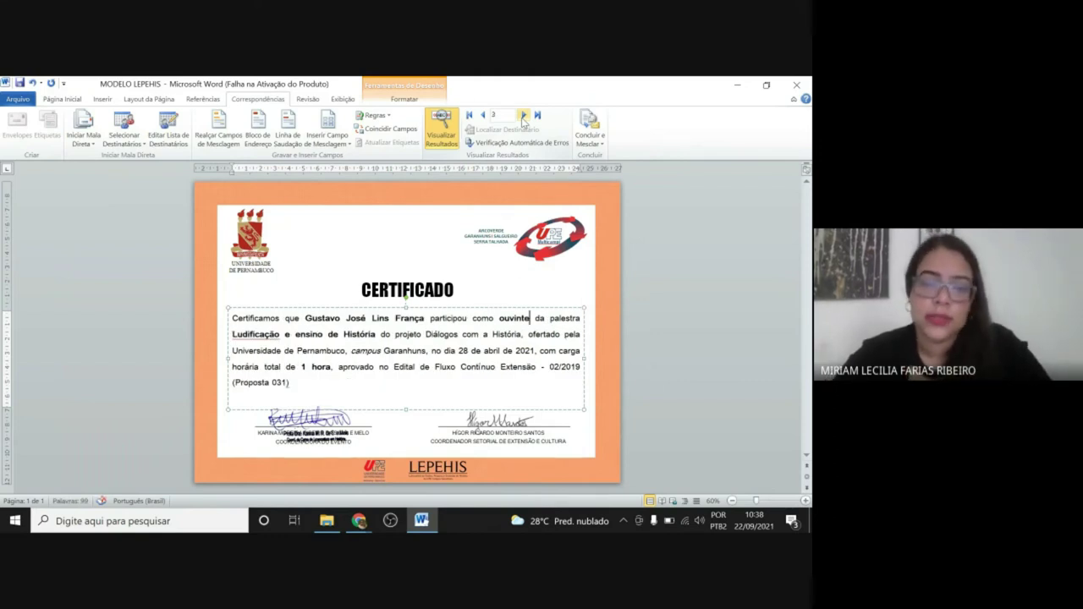
left_click(523, 116)
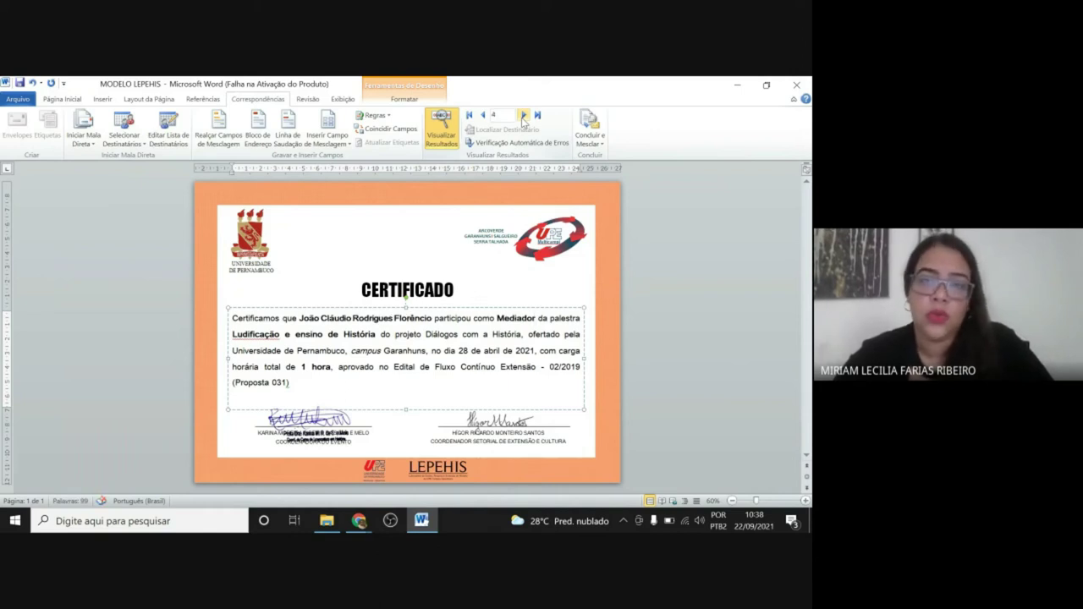
Turn off the preview and merge records 1 to 25 via Concluir e Mesclar > Editar Documentos Individuais.
left_click(434, 135)
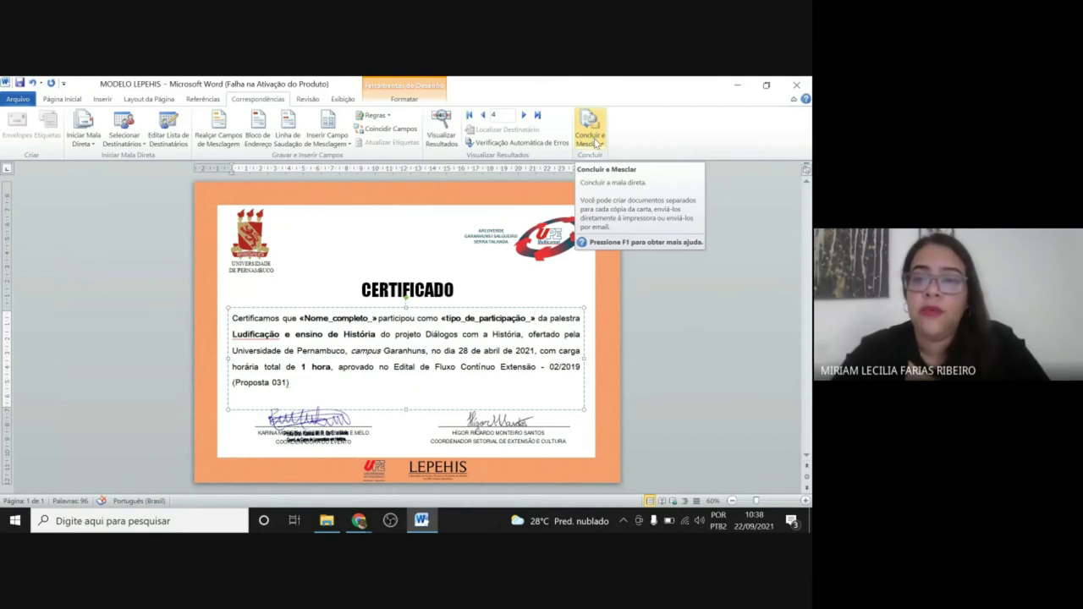
left_click(596, 144)
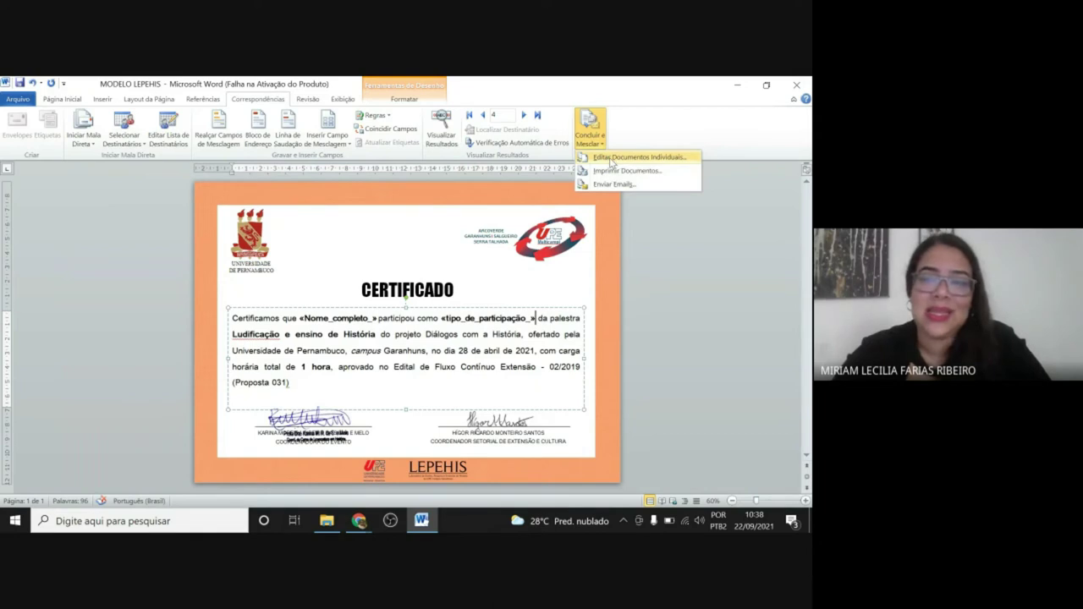
left_click(658, 165)
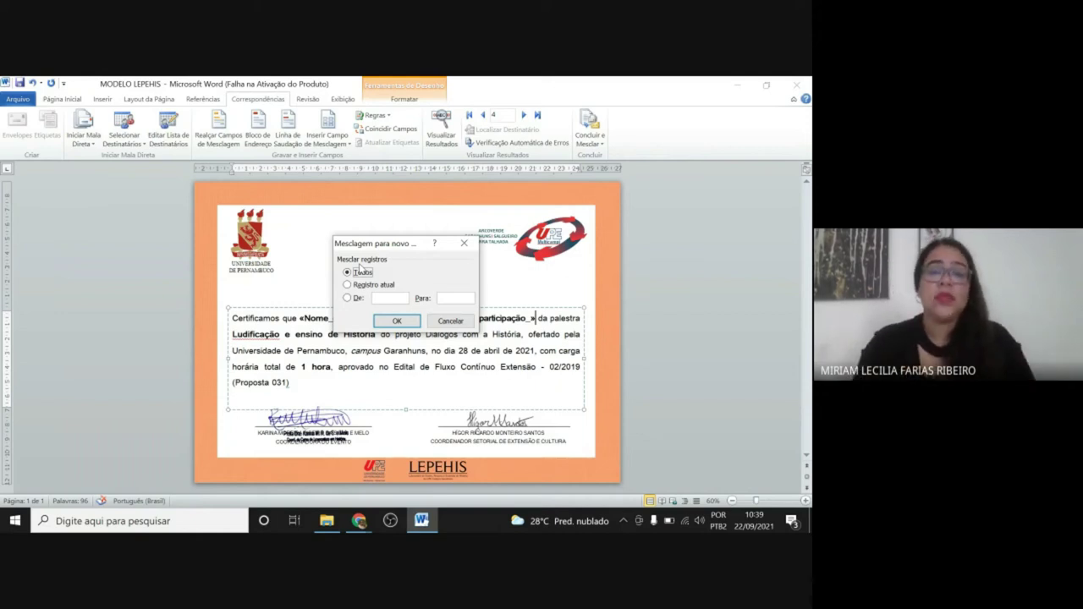
left_click(349, 300)
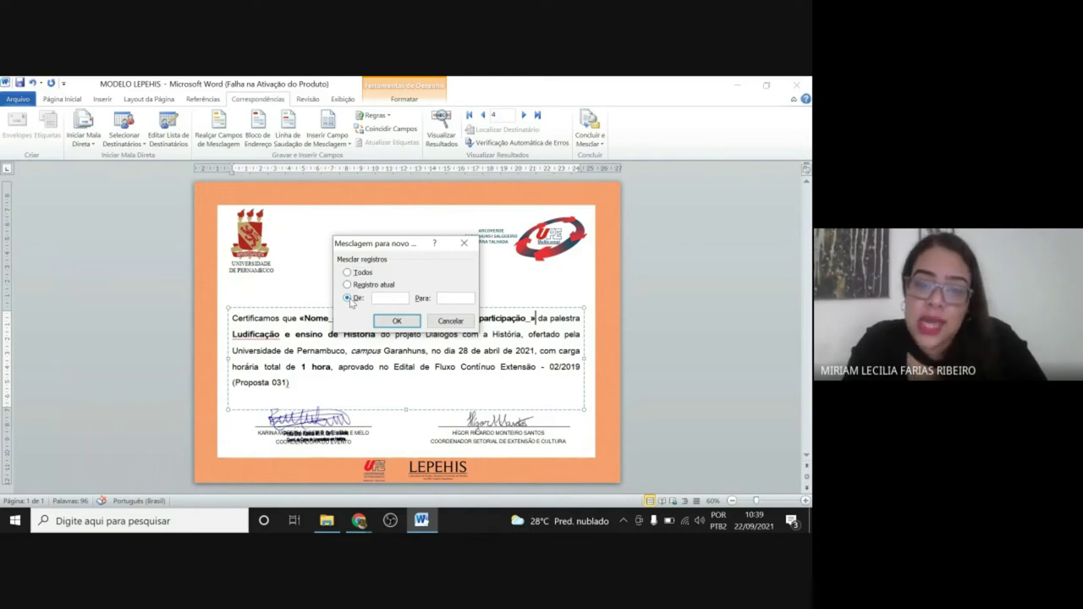
type("1")
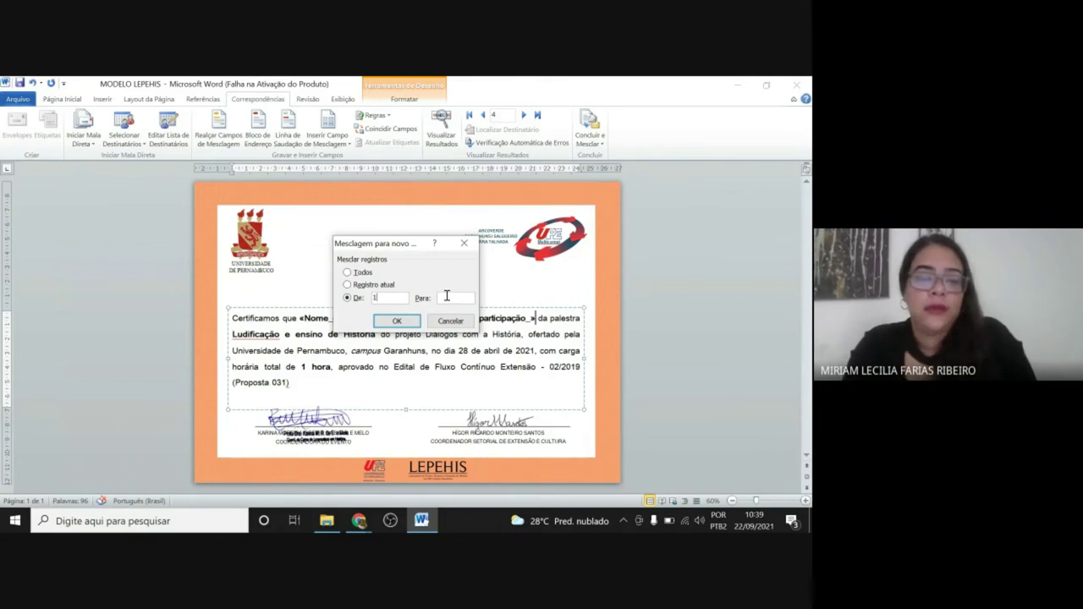
type("25")
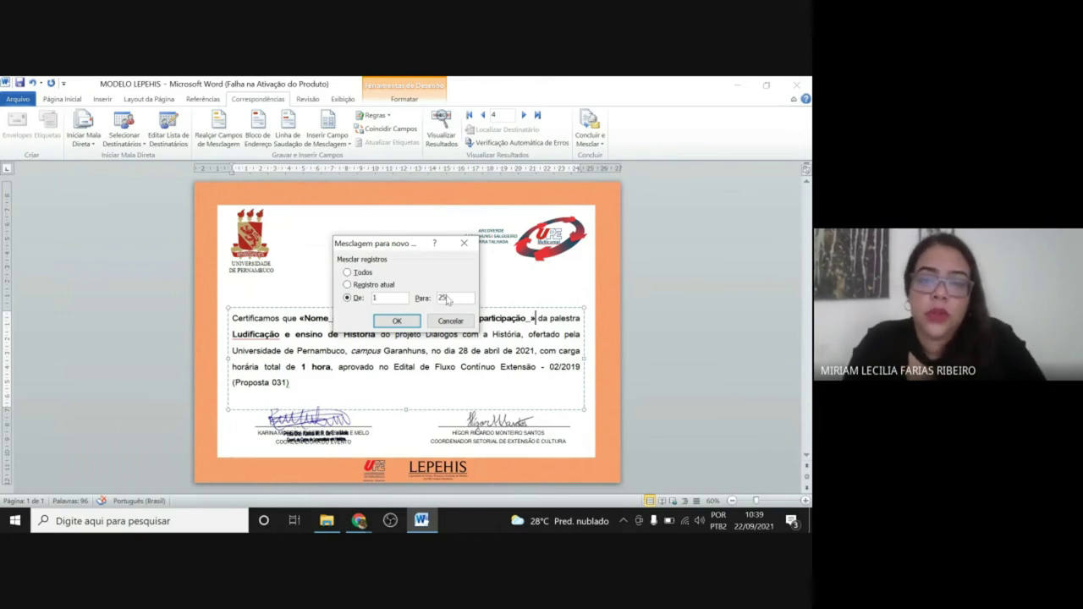
left_click(397, 321)
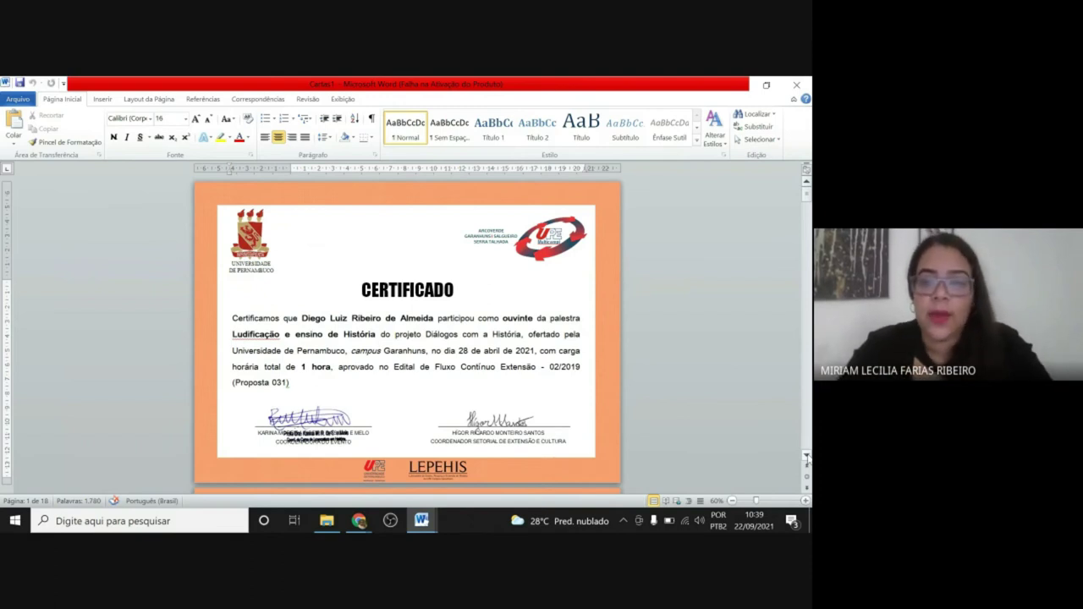
Page through the merged Cartas1 certificates, dismissing a browser notification along the way.
left_click(806, 457)
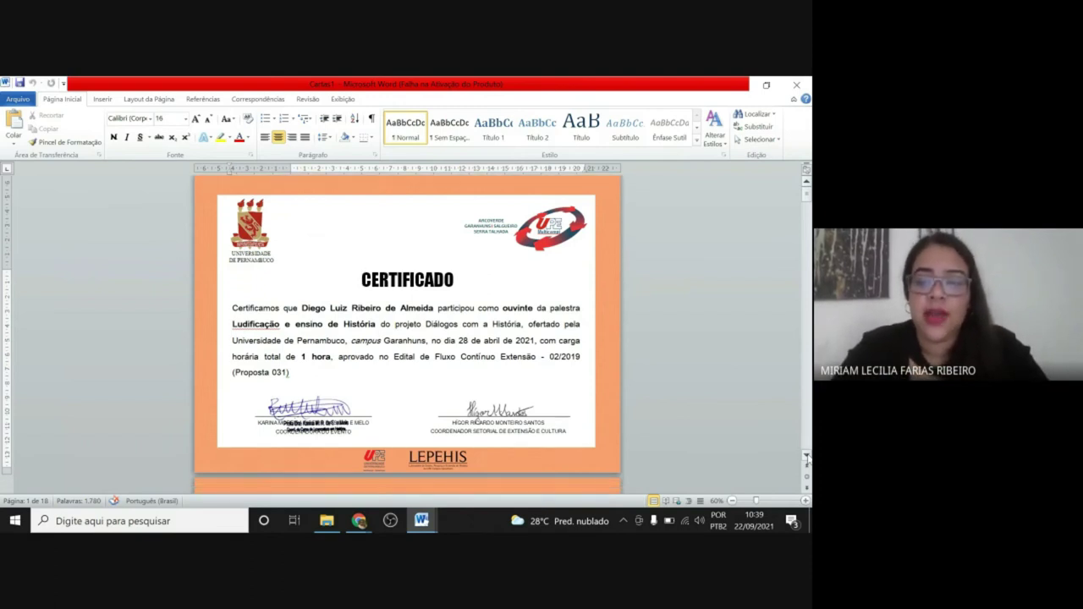
left_click(806, 457)
left_click(806, 457)
left_click(806, 457)
left_click(807, 456)
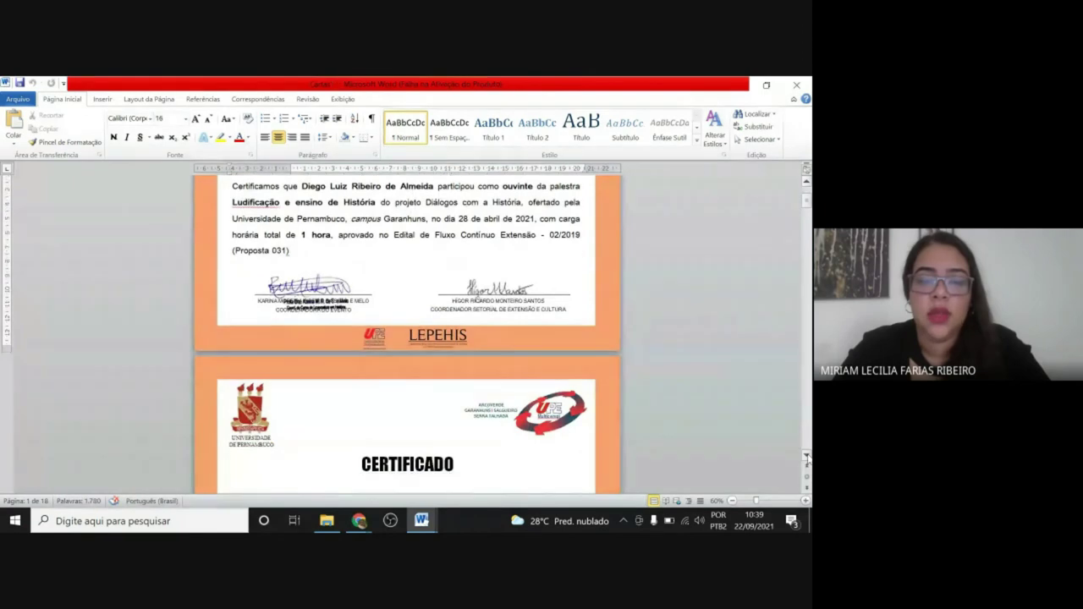
left_click(806, 457)
left_click(806, 456)
left_click(806, 456)
left_click(806, 457)
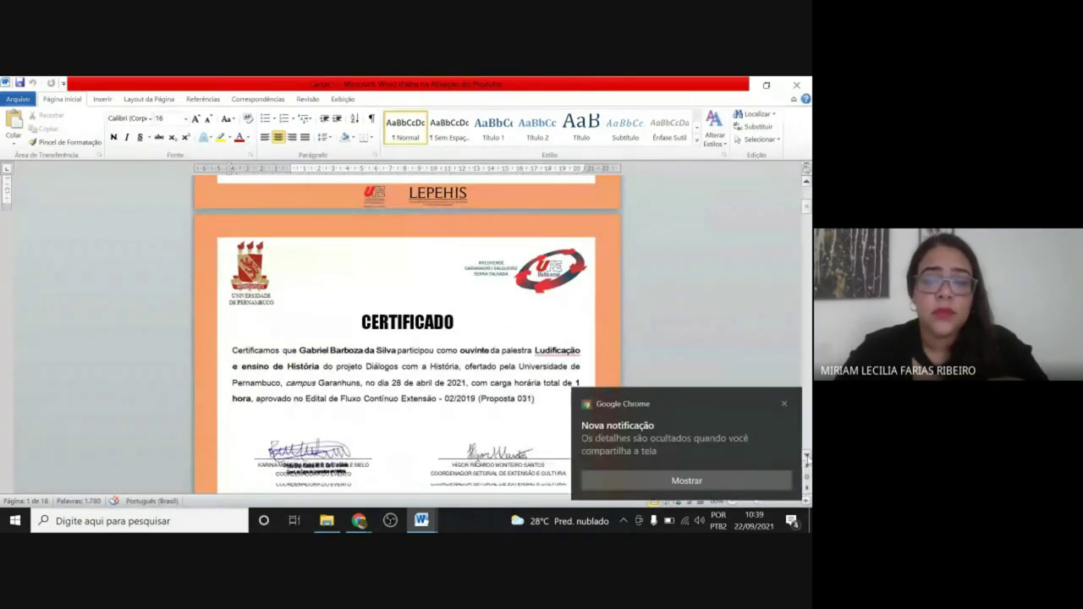
left_click(807, 456)
left_click(783, 406)
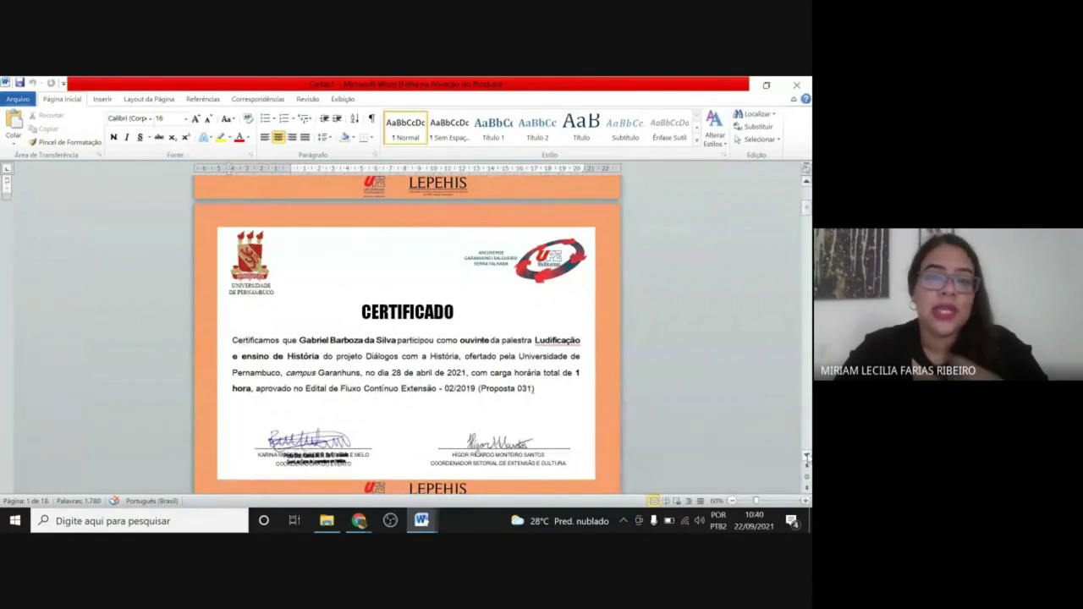
left_click(806, 457)
scroll(807, 457, "down", 5)
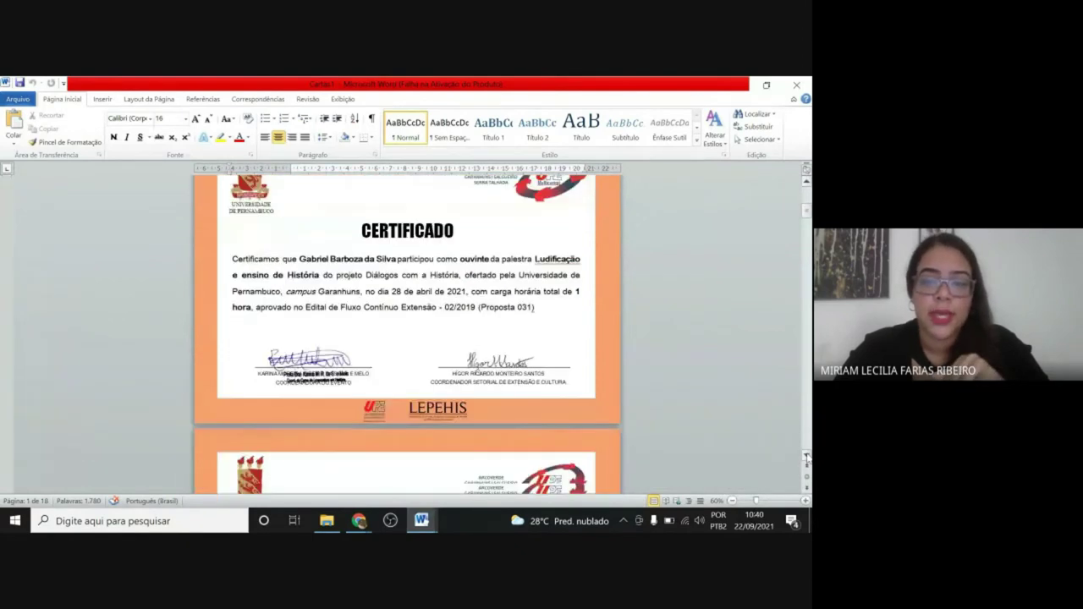
scroll(806, 456, "down", 2)
scroll(806, 457, "down", 1)
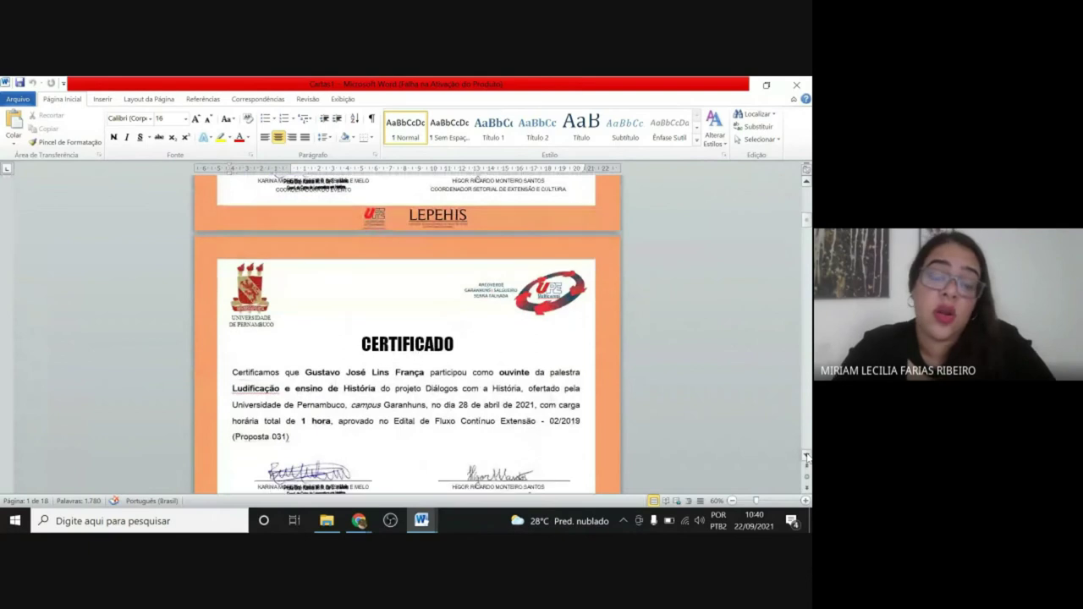
scroll(807, 456, "down", 2)
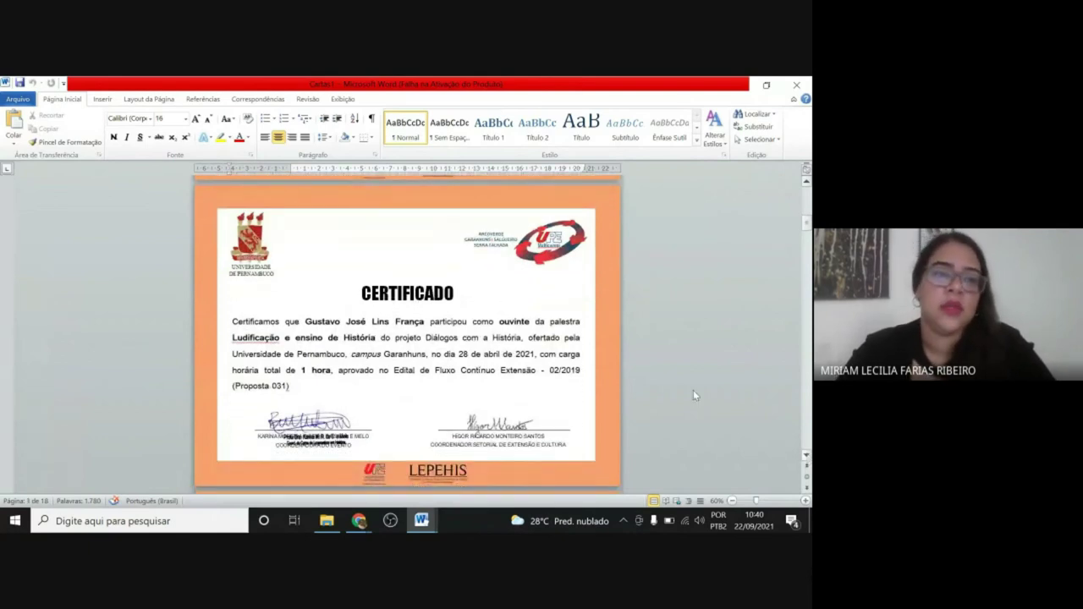
Begin saving Cartas1 as PDF in Ludificação e ensino de História, cancel, and close the document.
left_click(17, 100)
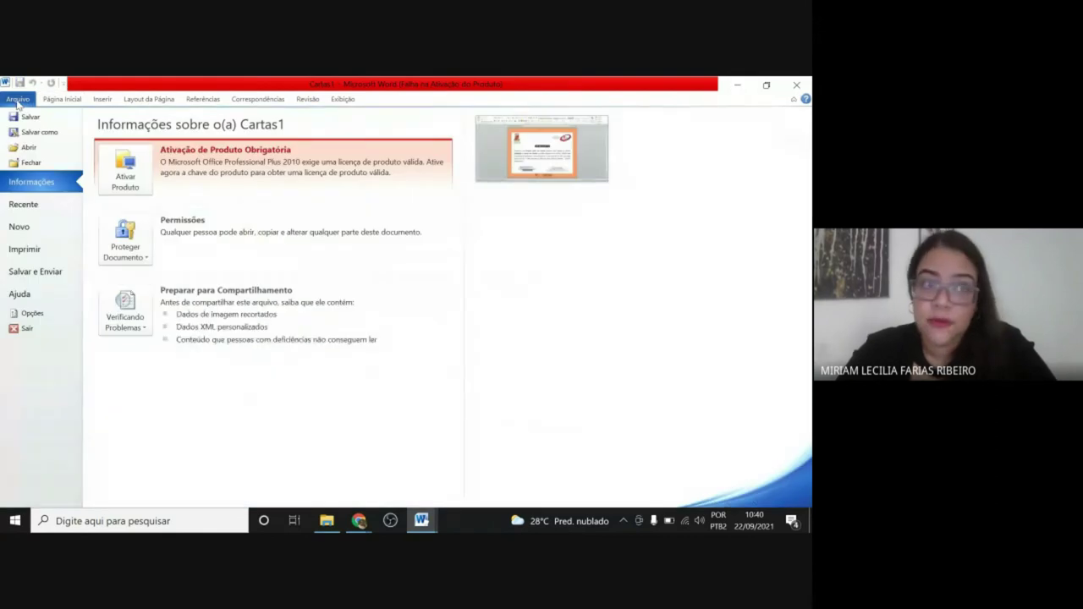
left_click(40, 134)
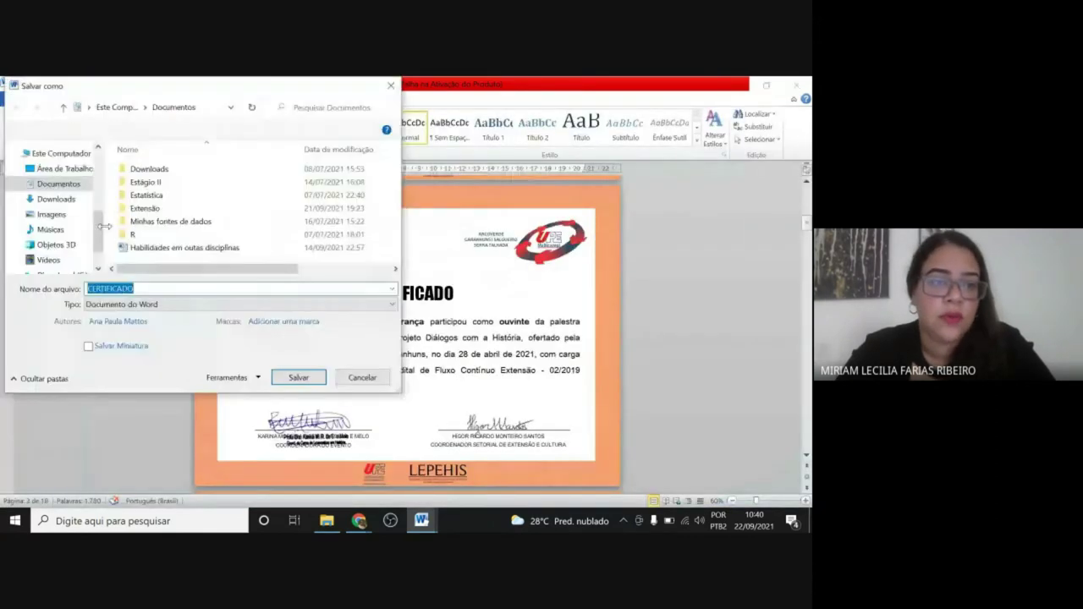
left_click(169, 304)
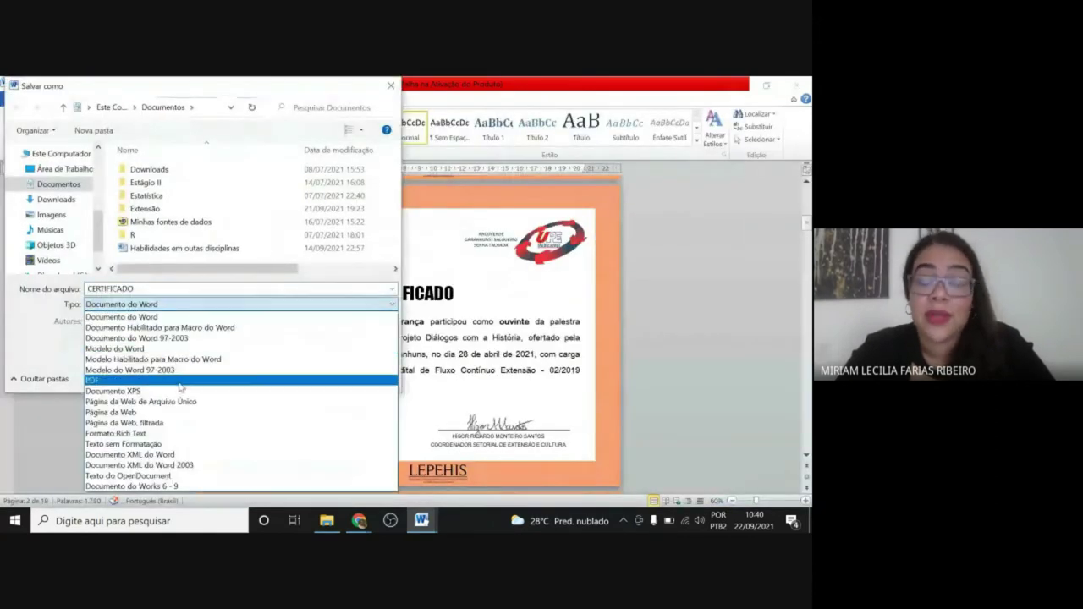
left_click(179, 383)
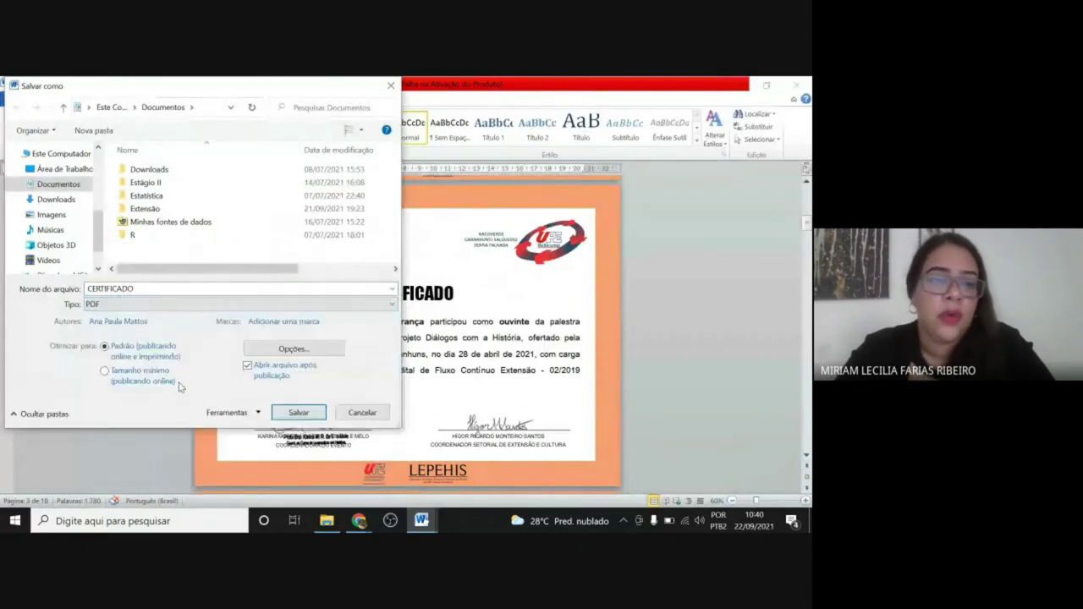
double_click(156, 209)
double_click(216, 217)
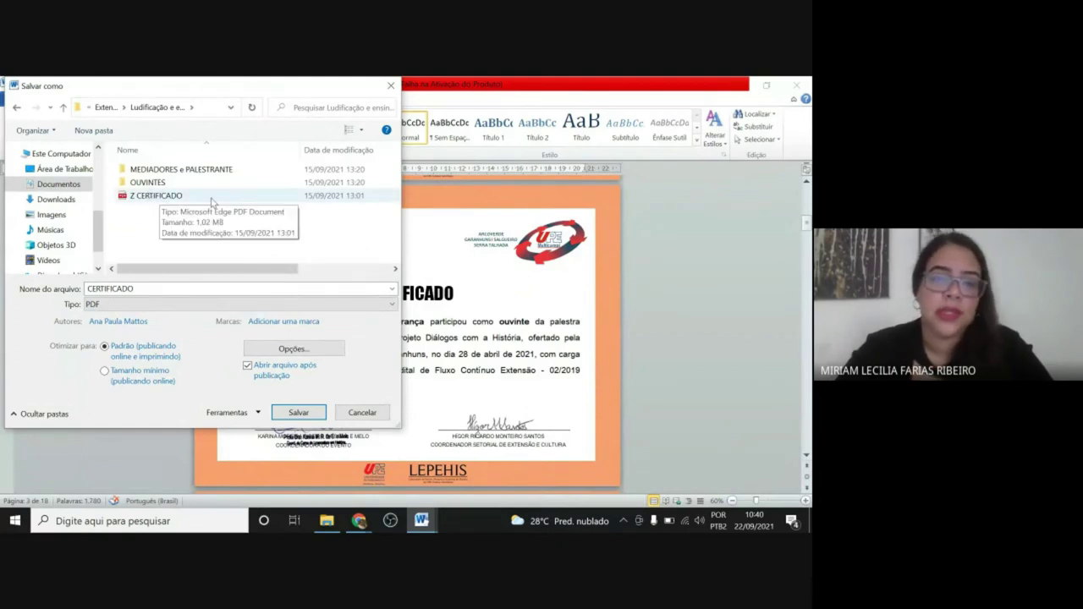
mouse_move(193, 198)
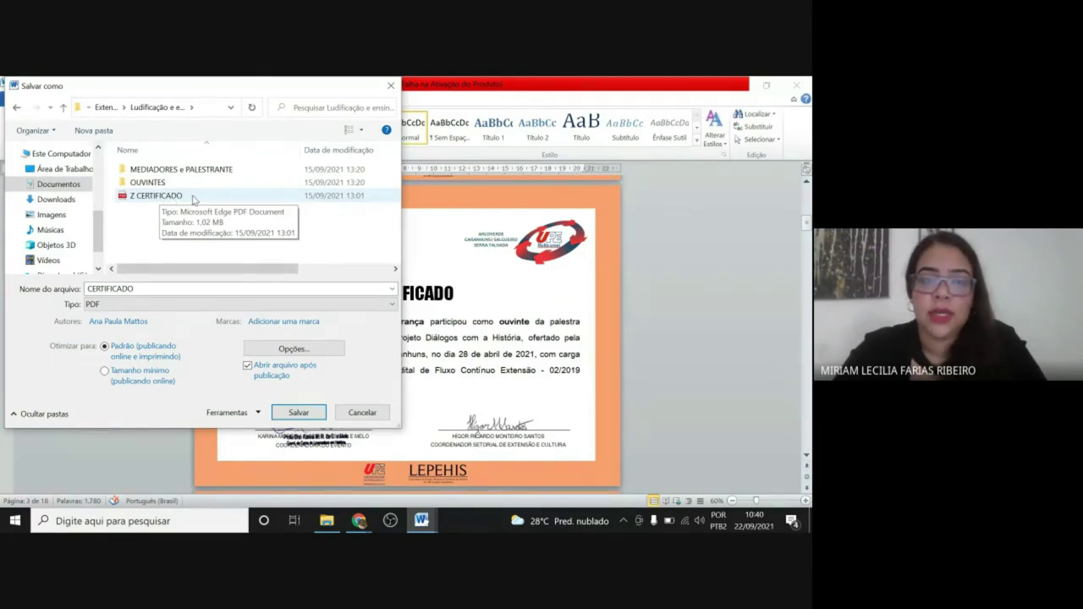
left_click(391, 86)
left_click(808, 81)
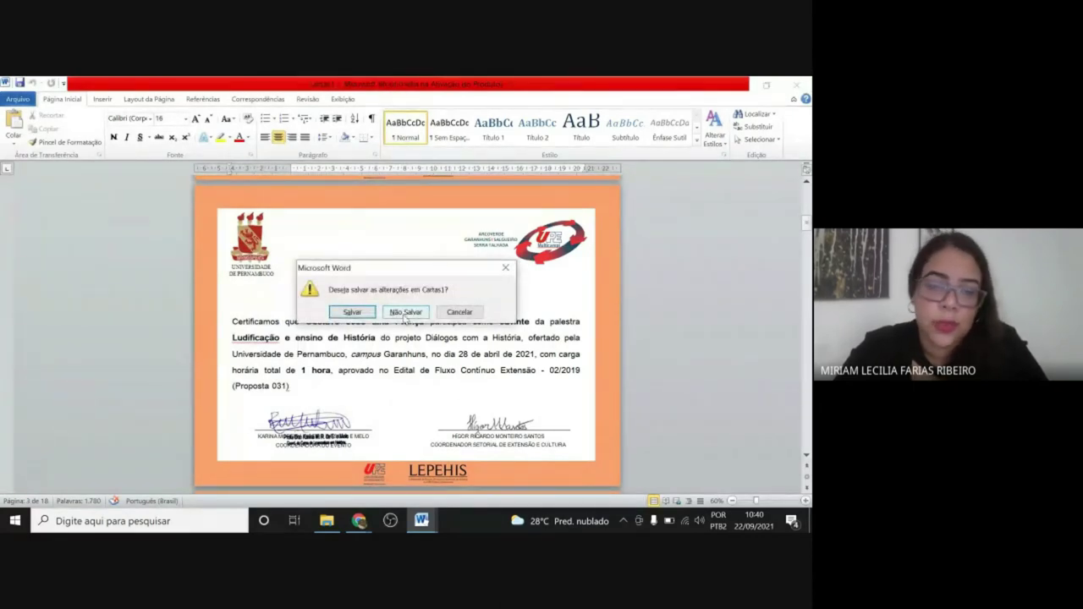
Discard Cartas1, reset MODELO LEPEHIS to a normal Word document, and close it unsaved.
left_click(405, 312)
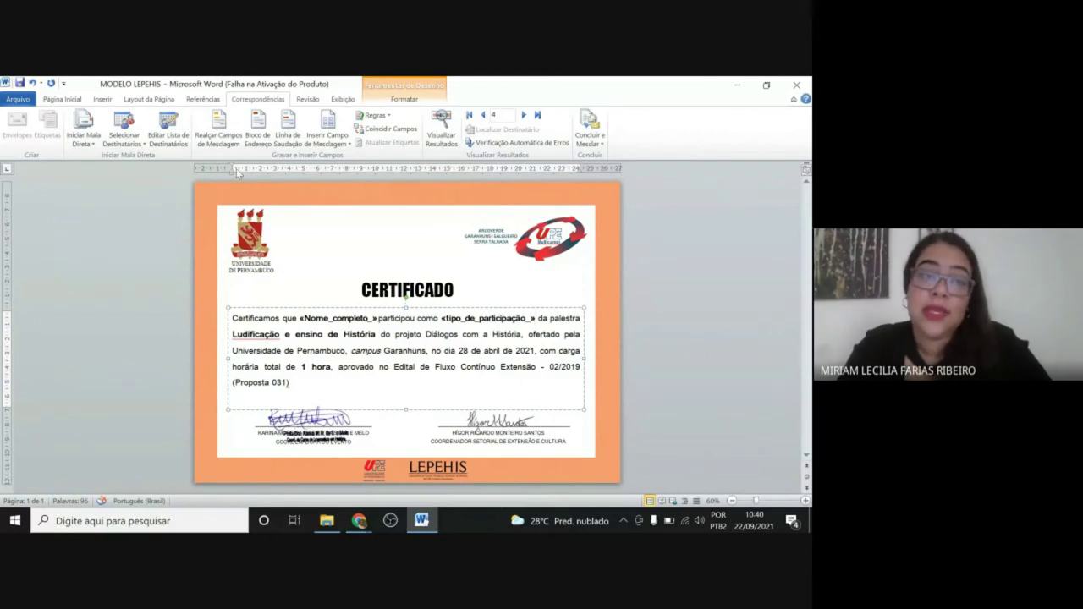
left_click(90, 145)
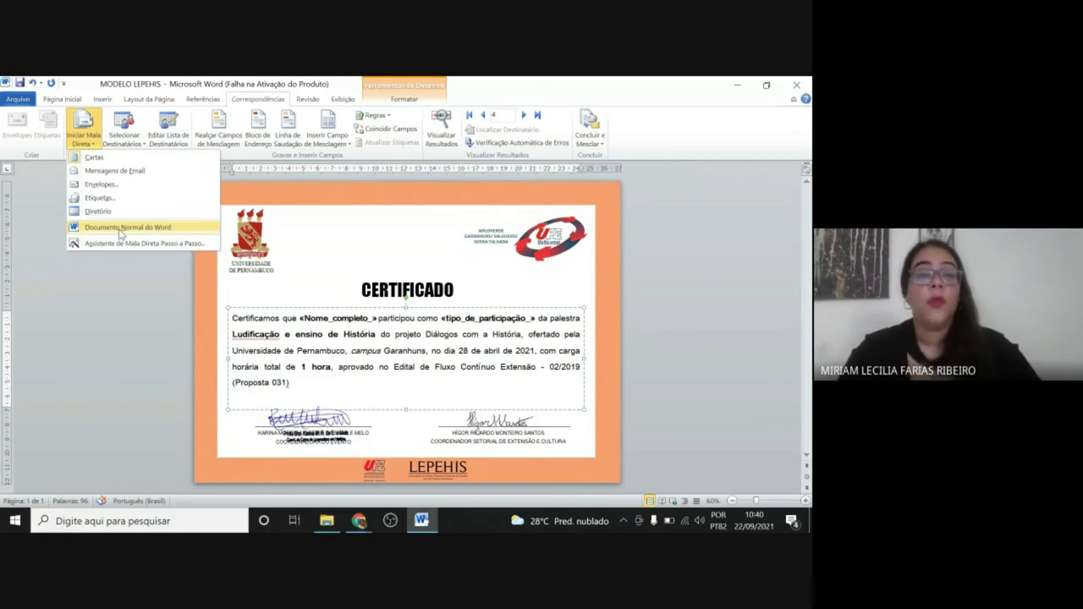
left_click(120, 228)
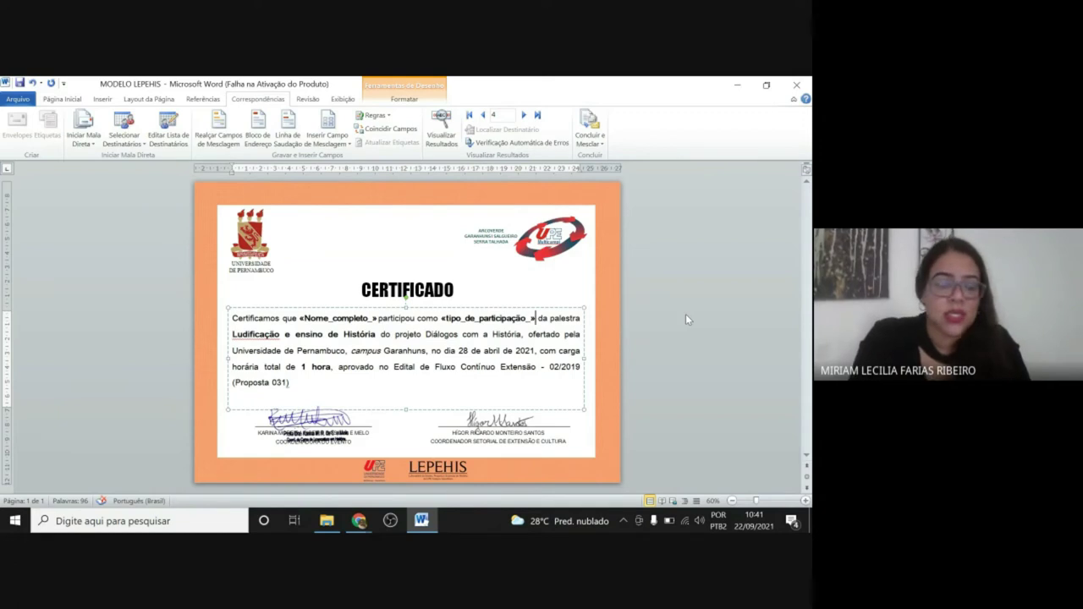
left_click(96, 150)
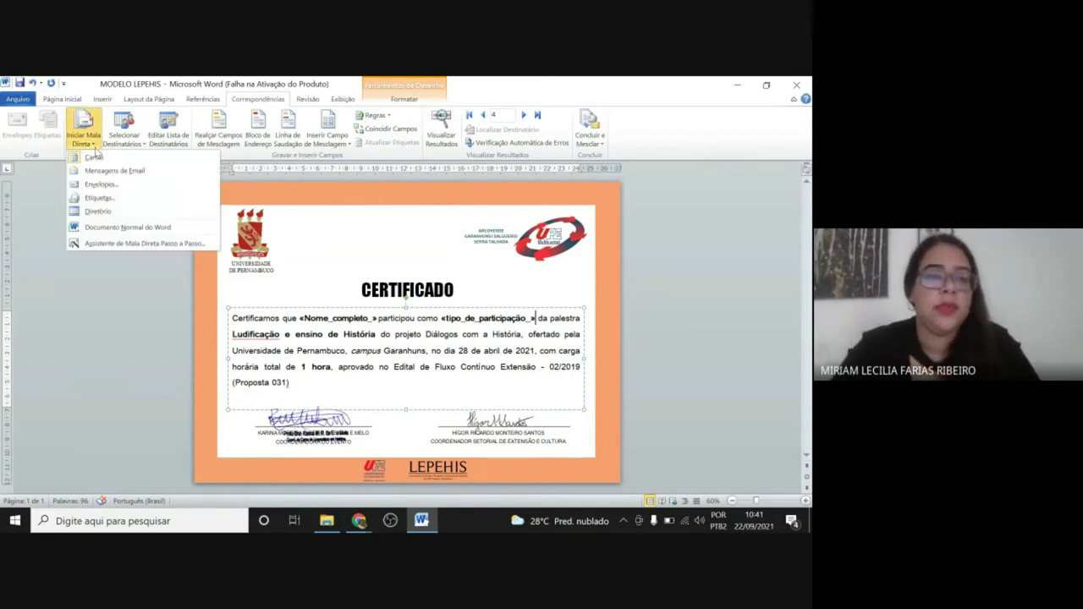
left_click(127, 227)
left_click(797, 84)
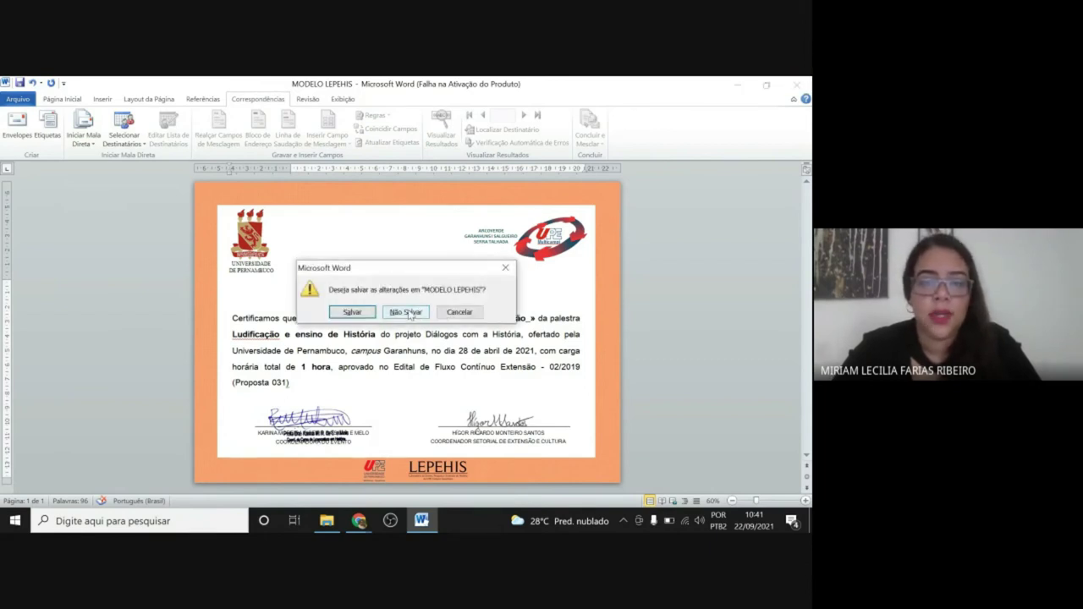
left_click(406, 313)
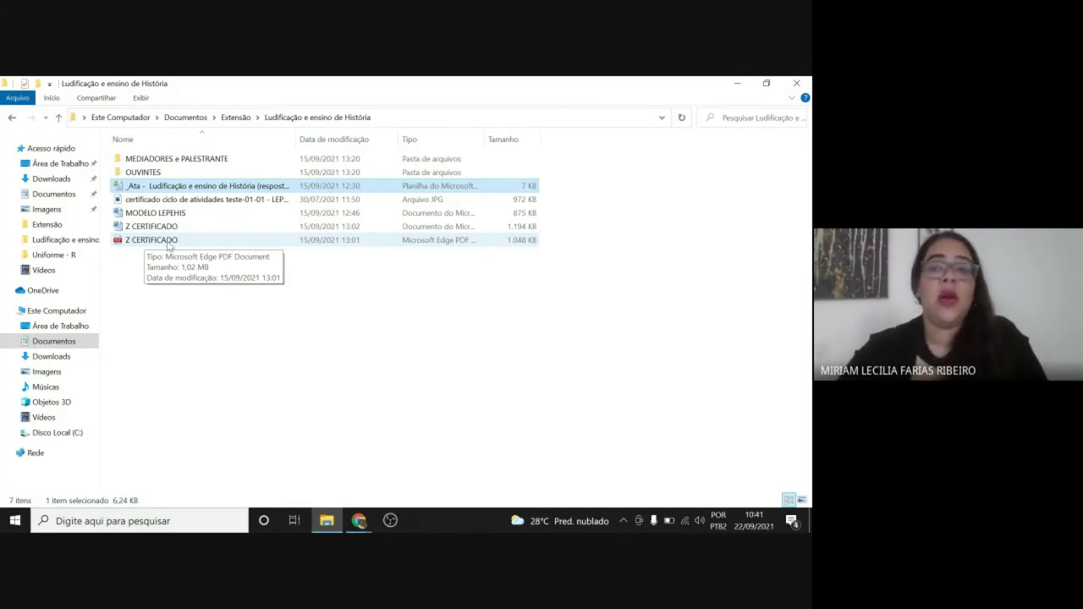
Present the Etapas da Mala Direta slide, reveal the iLovePDF step, then go to iLovePDF's Split PDF page.
left_click(737, 83)
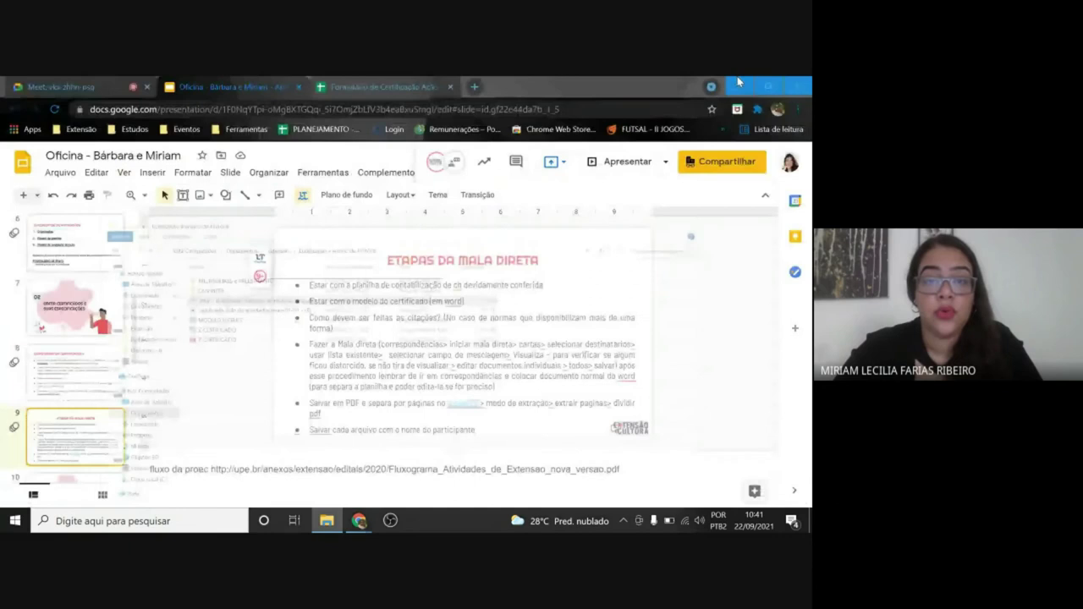
left_click(616, 167)
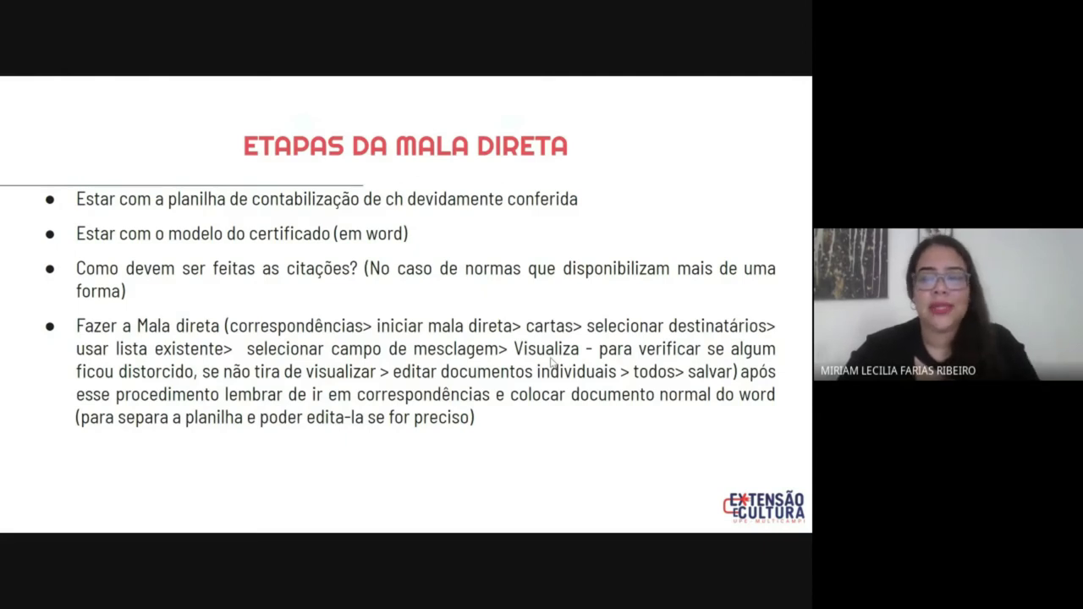
left_click(338, 394)
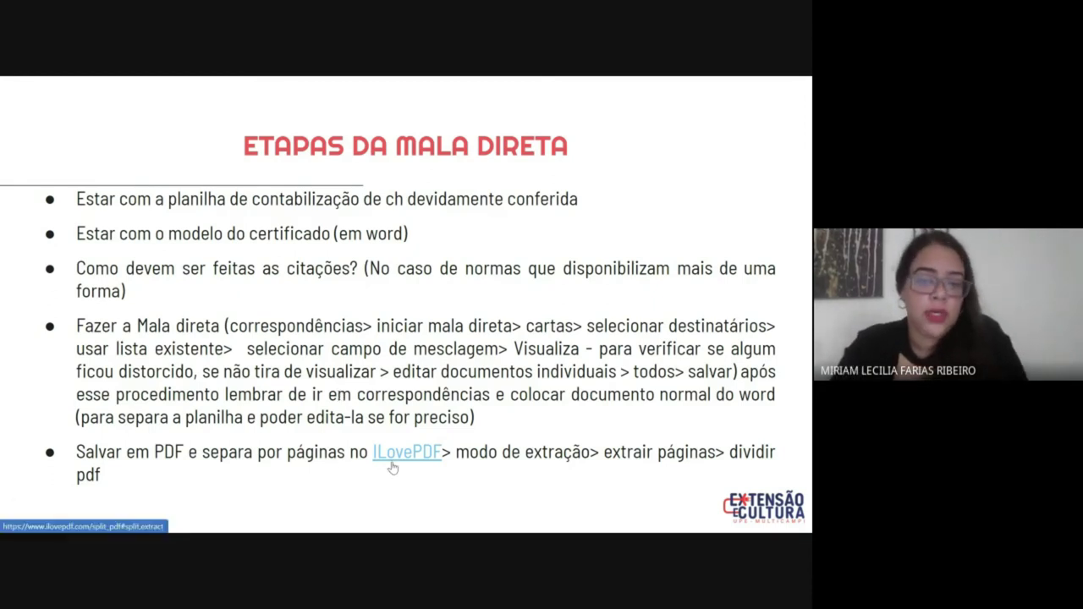
key("Escape")
key("ctrl+Tab")
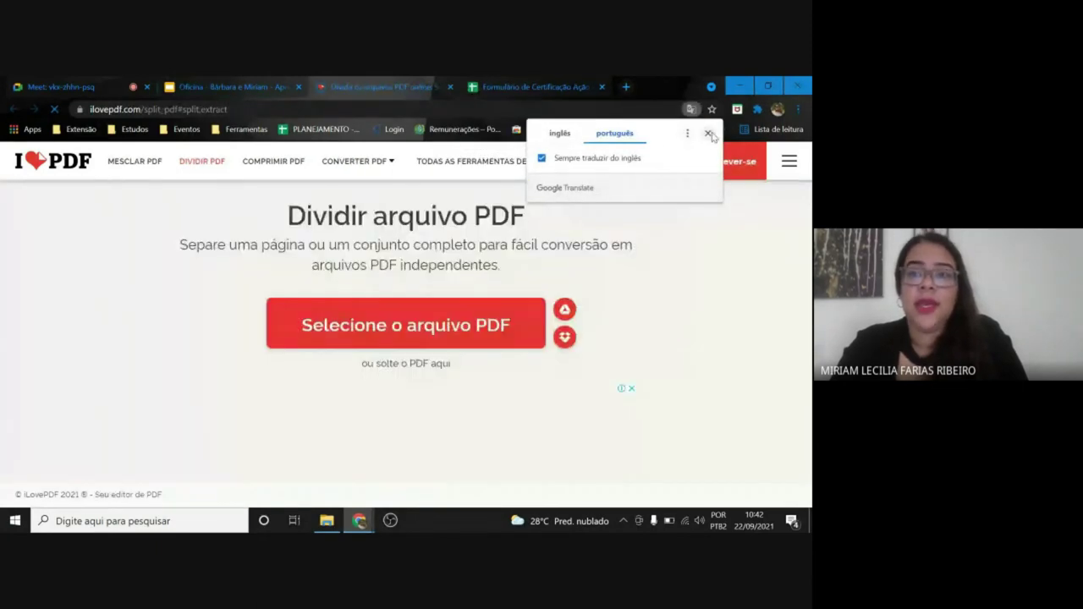
Upload Z CERTIFICADO from Documentos > Extensão > Ludificação e ensino de História to iLovePDF.
left_click(708, 134)
mouse_move(484, 161)
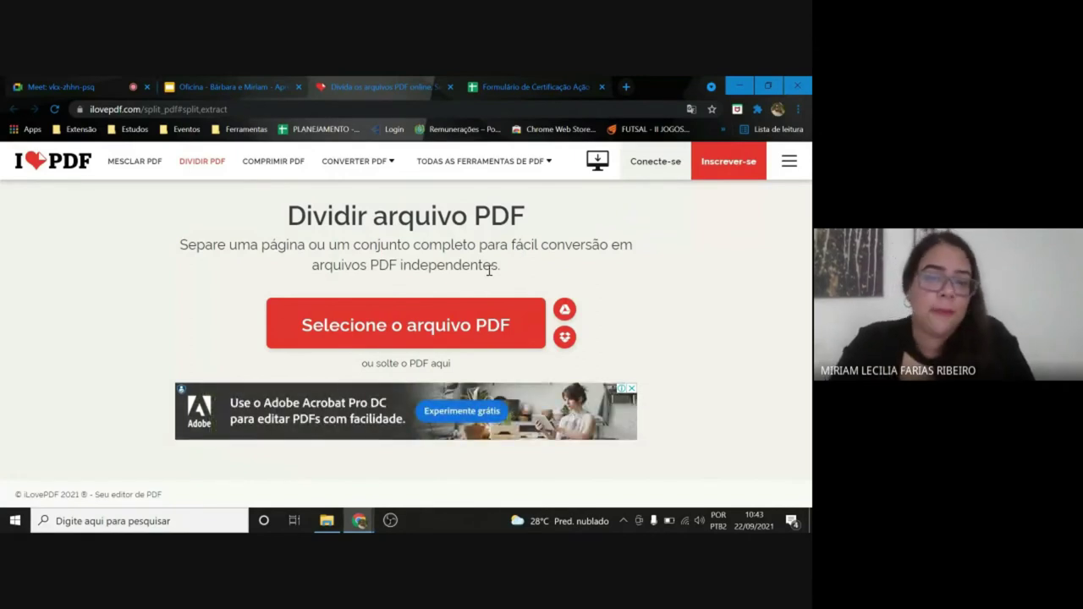
left_click(440, 322)
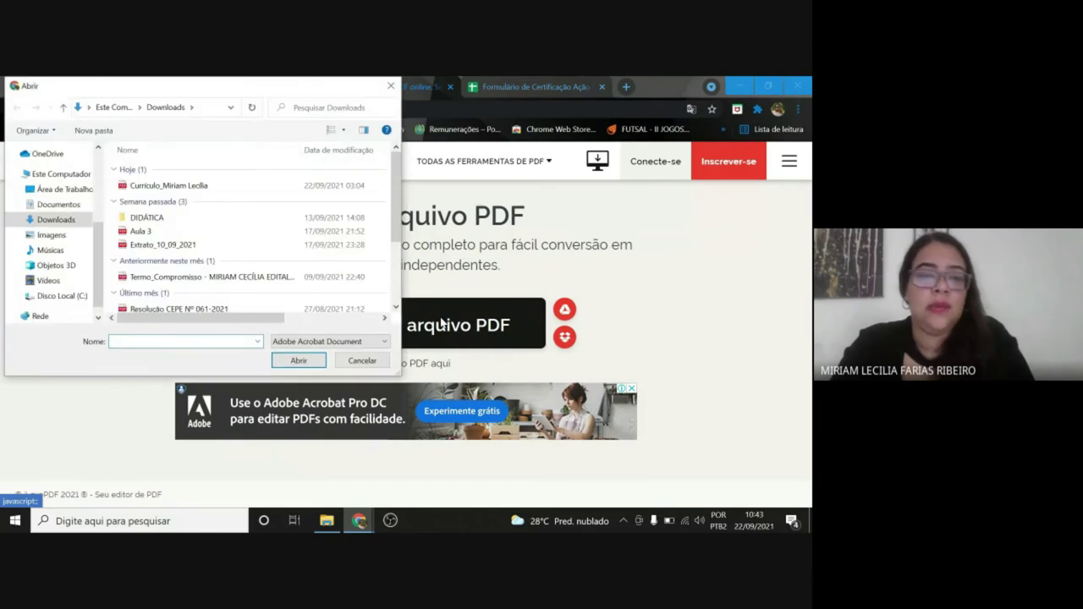
left_click(48, 205)
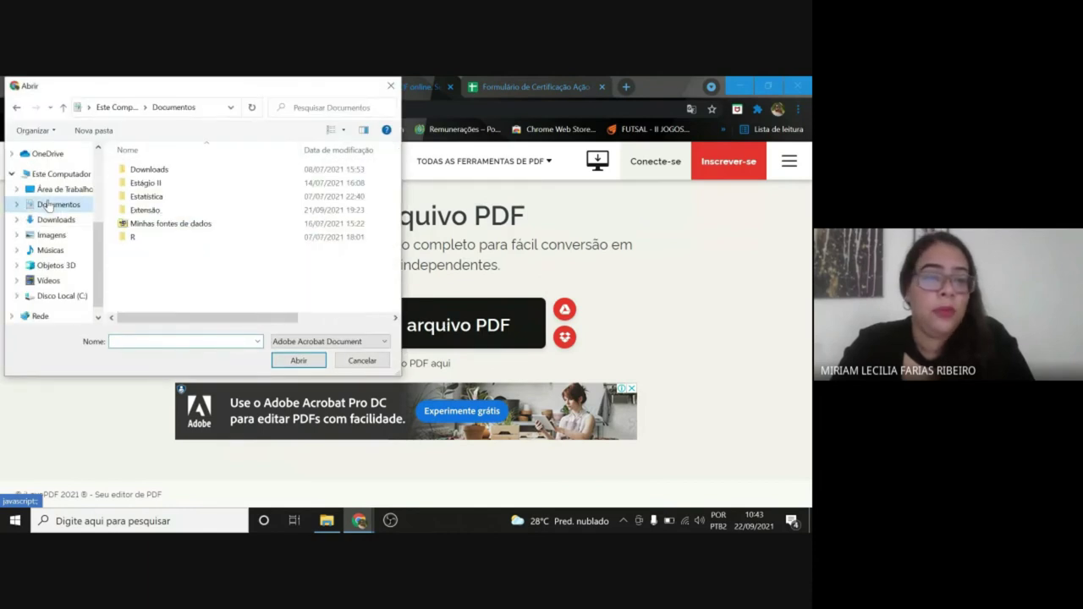
double_click(144, 210)
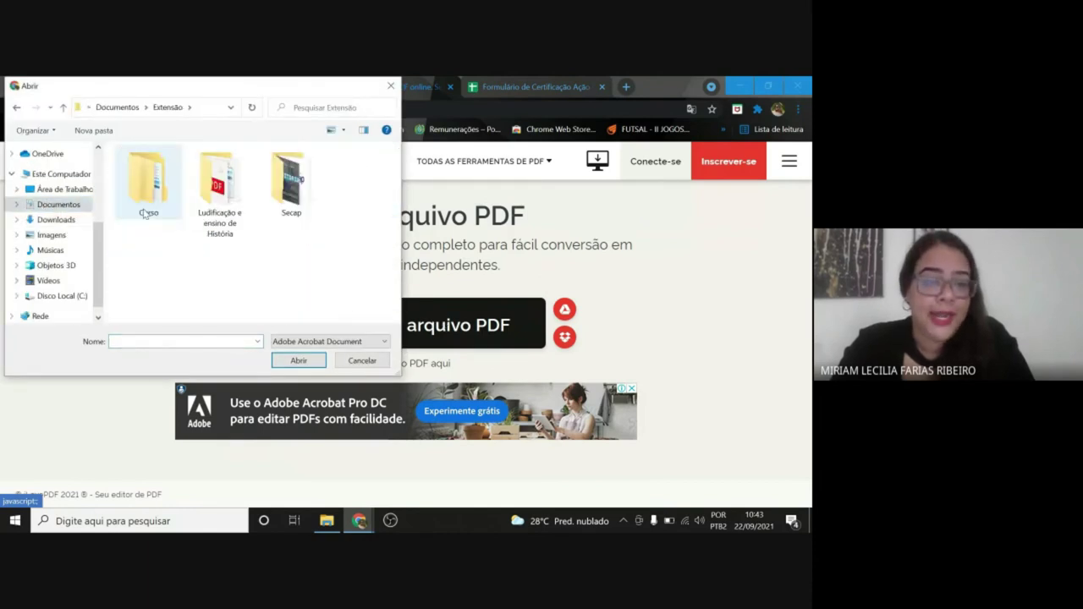
double_click(219, 199)
left_click(178, 201)
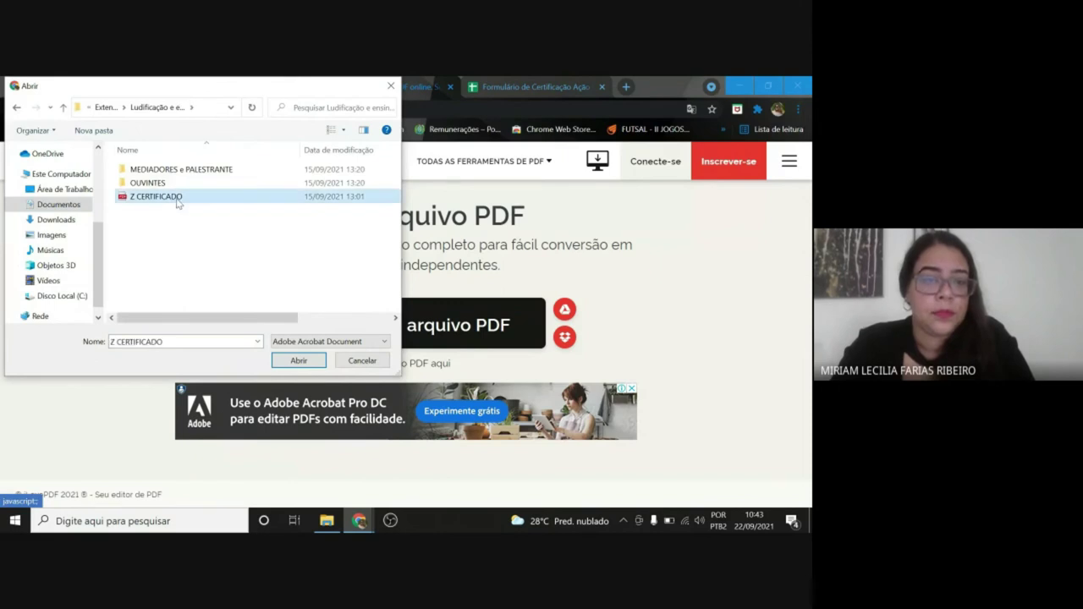
left_click(297, 361)
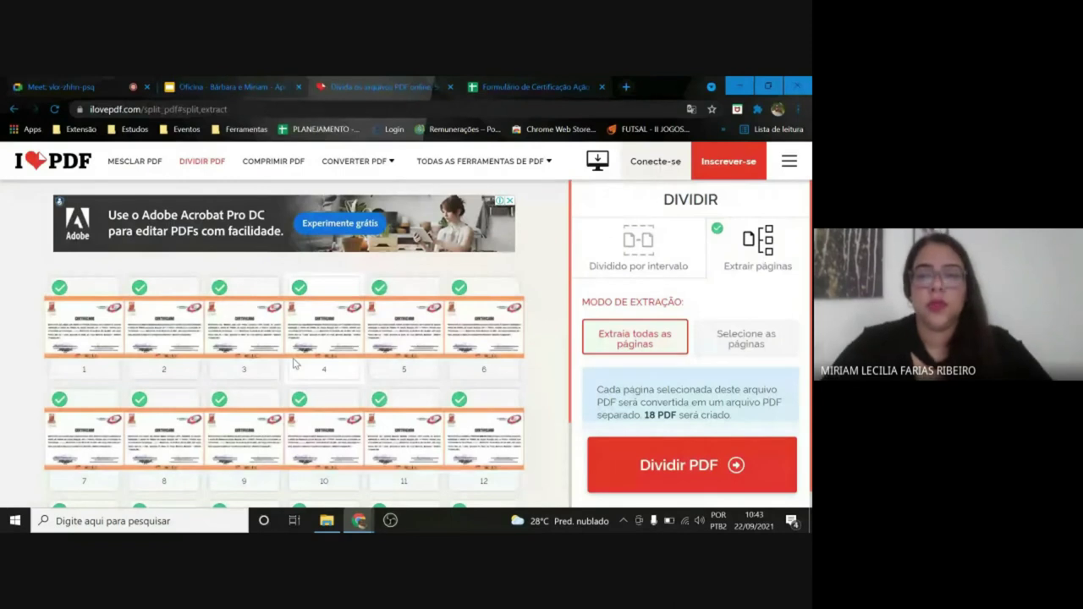
Split with Extrair páginas > Extraia todas as páginas and download the result as a ZIP.
left_click(603, 254)
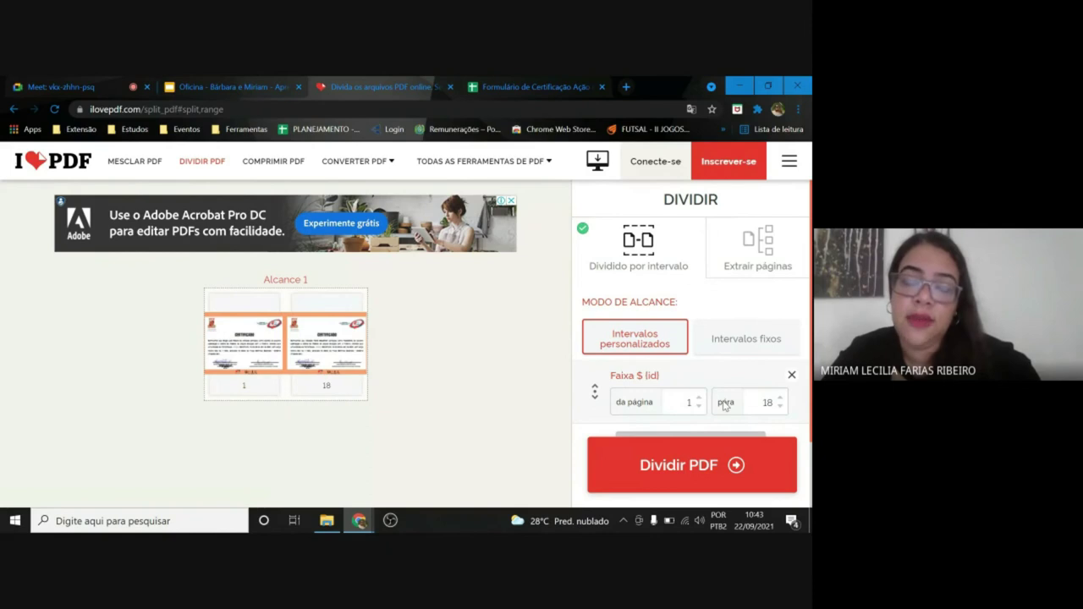
left_click(734, 246)
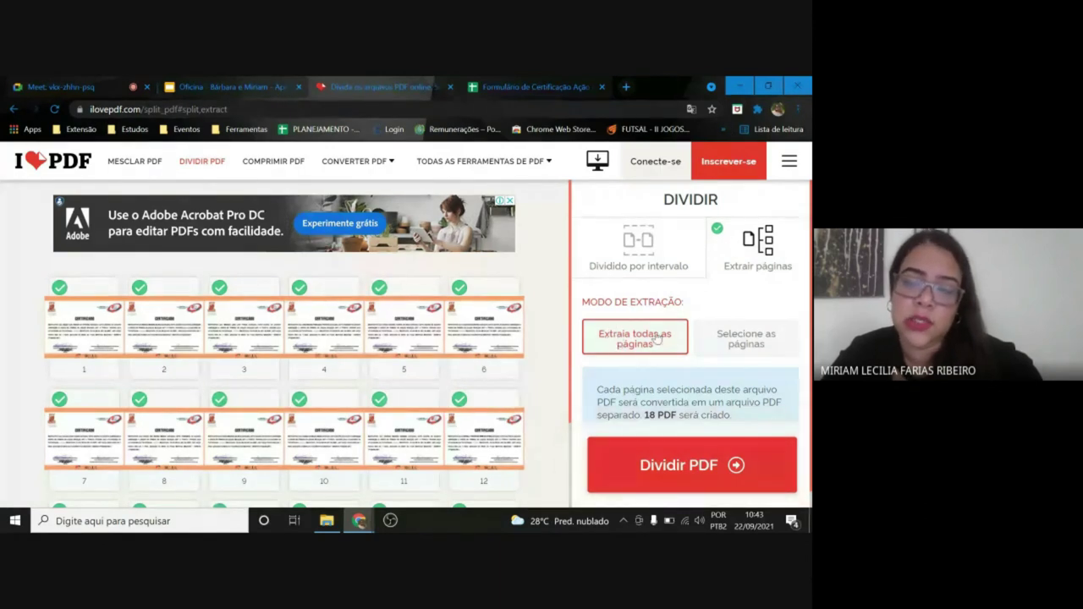
left_click(676, 472)
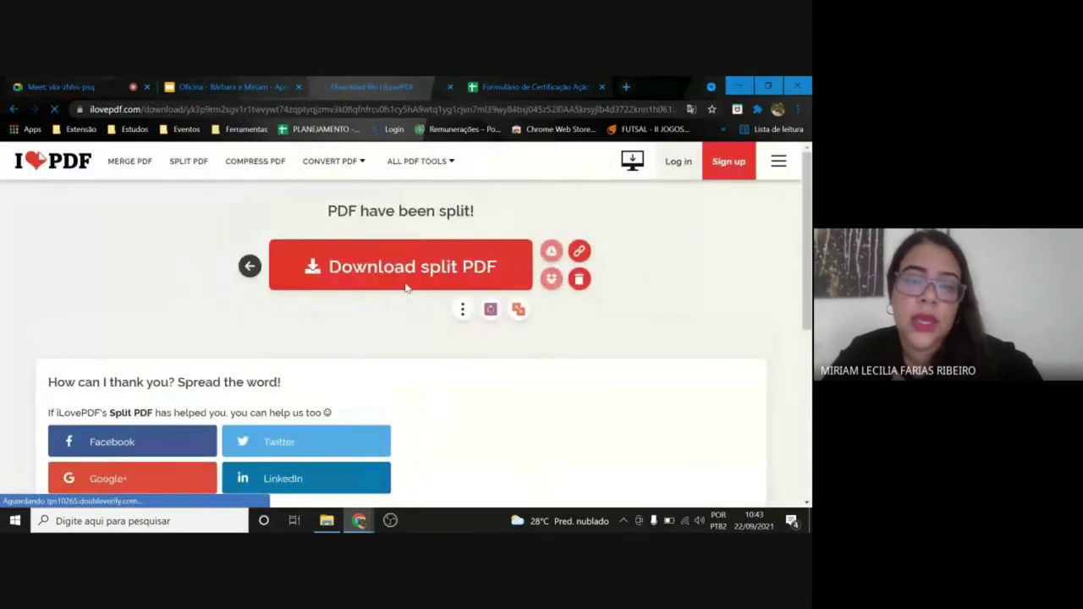
left_click(389, 279)
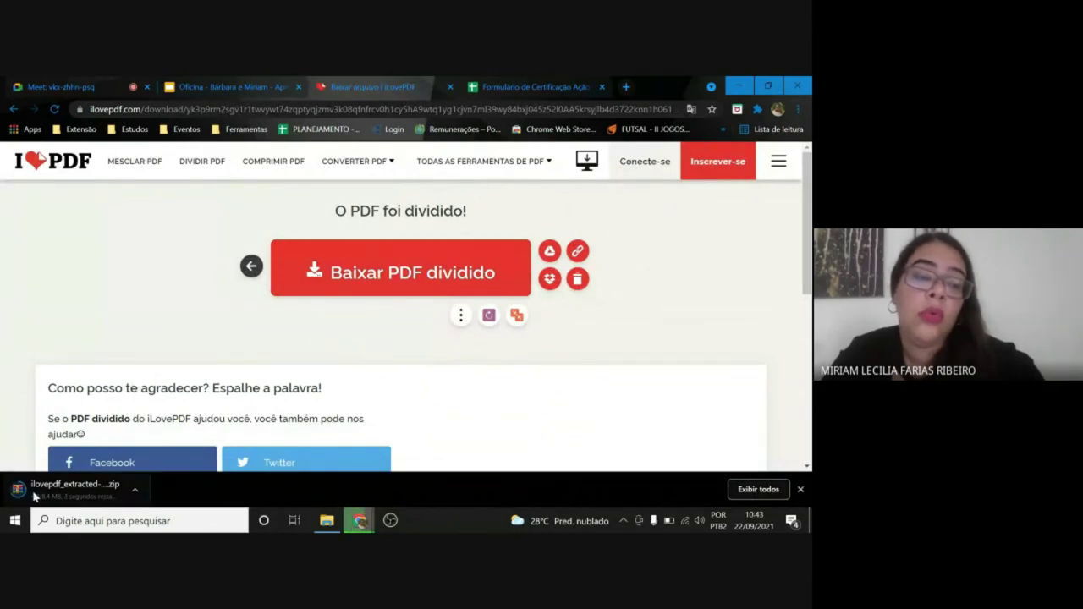
left_click(326, 522)
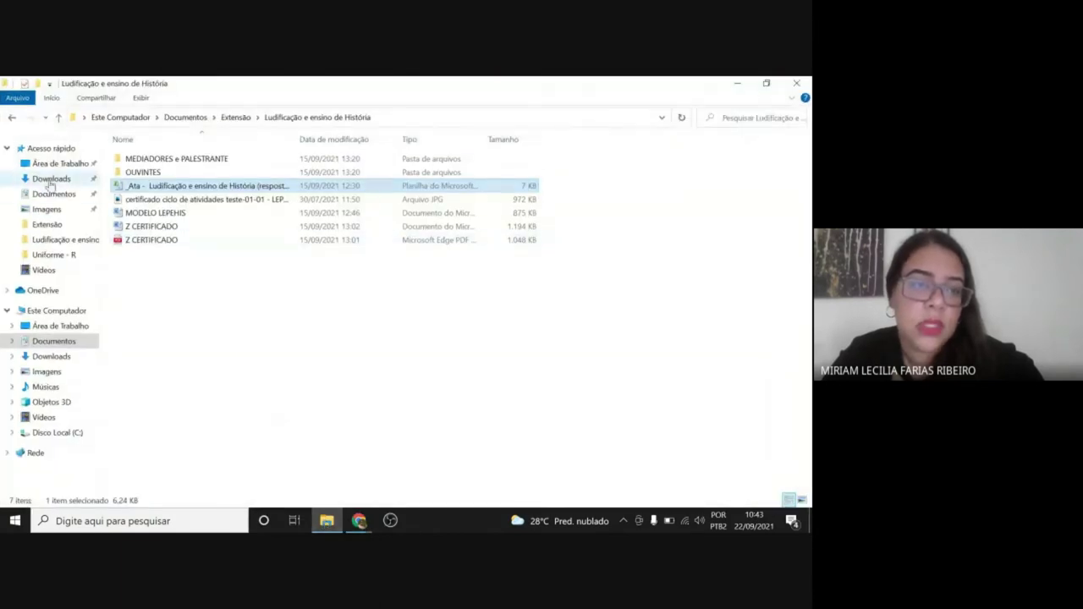
Find the ilovepdf_extracted-pages ZIP in Downloads and put it in the Ludificação e ensino de História folder.
left_click(51, 180)
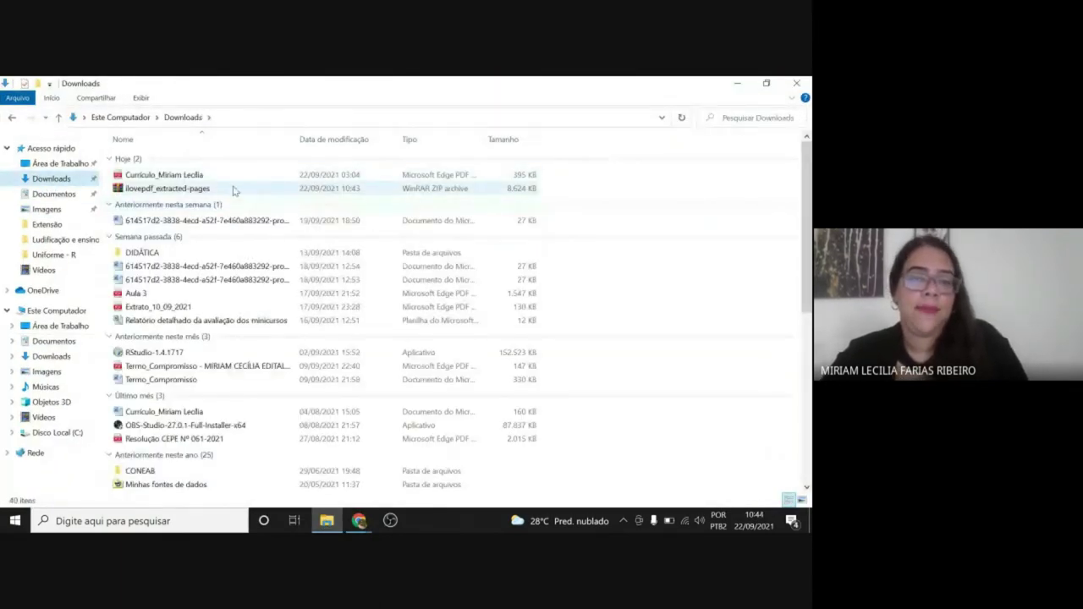
left_click(235, 189)
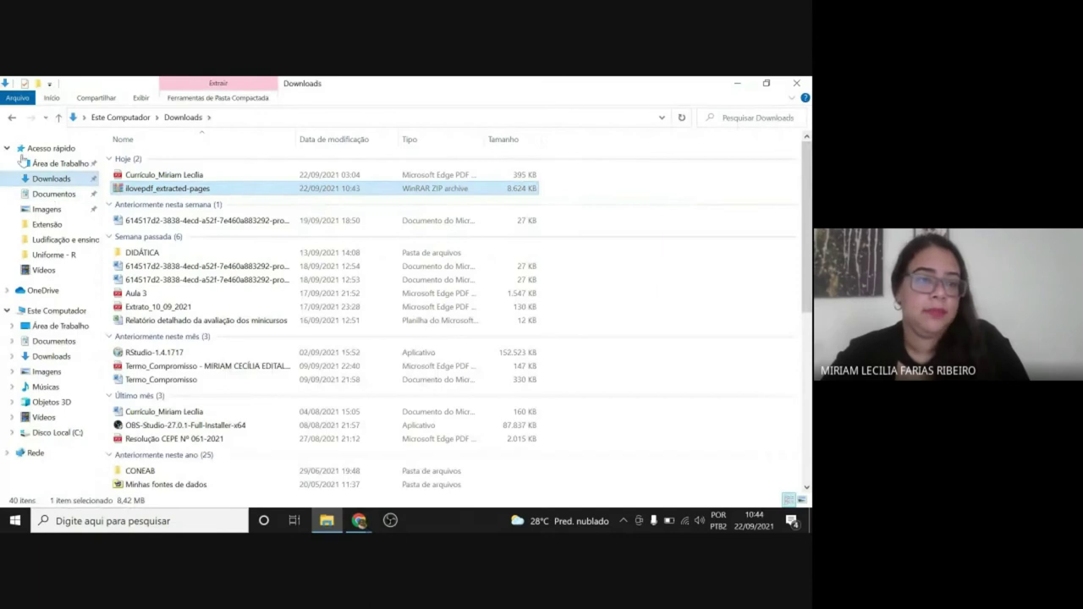
left_click(11, 118)
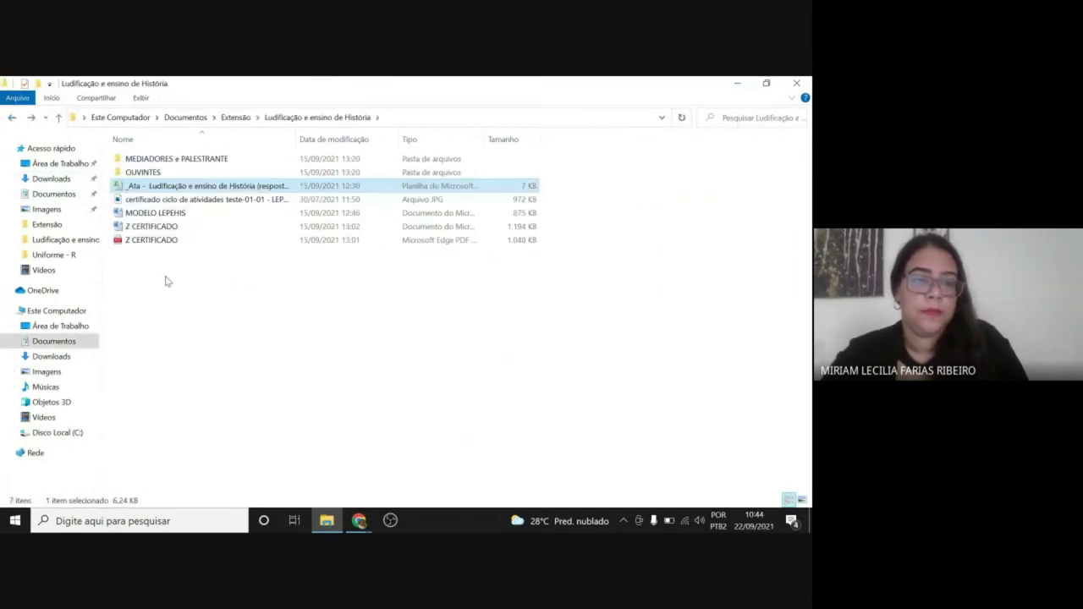
key("ctrl+v")
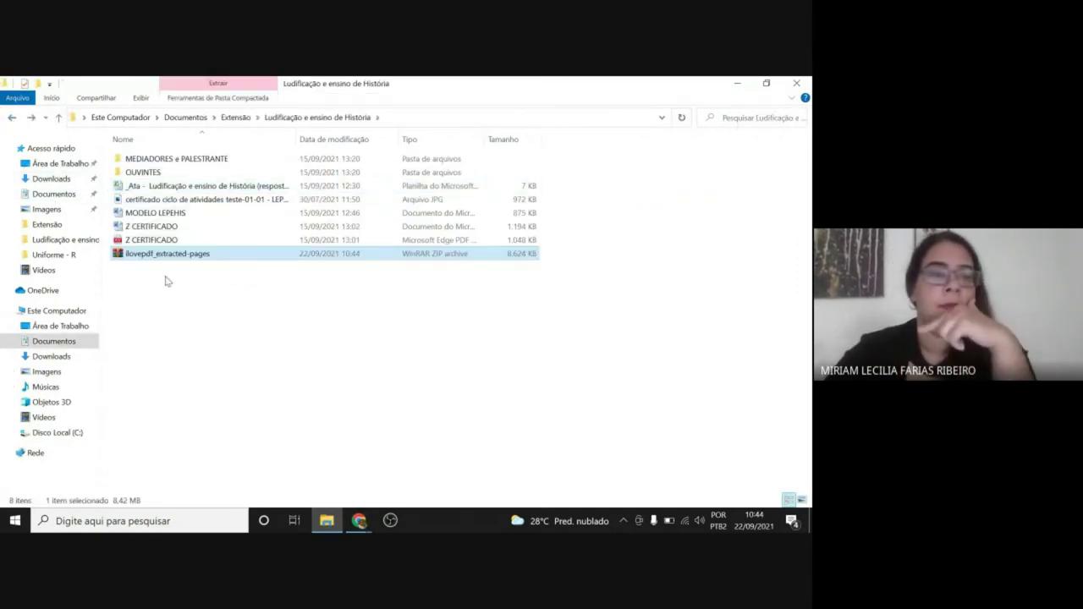
Make a new folder called oficina, drag the ilovepdf_extracted-pages ZIP into it, and open it.
left_click(38, 83)
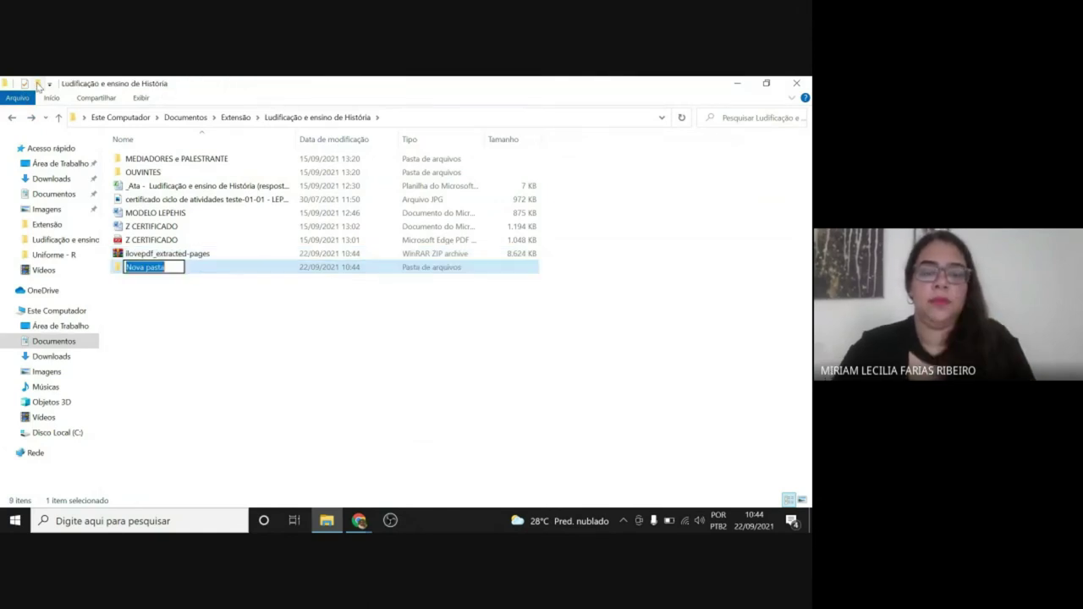
type("t")
key("BackSpace")
type("ficina")
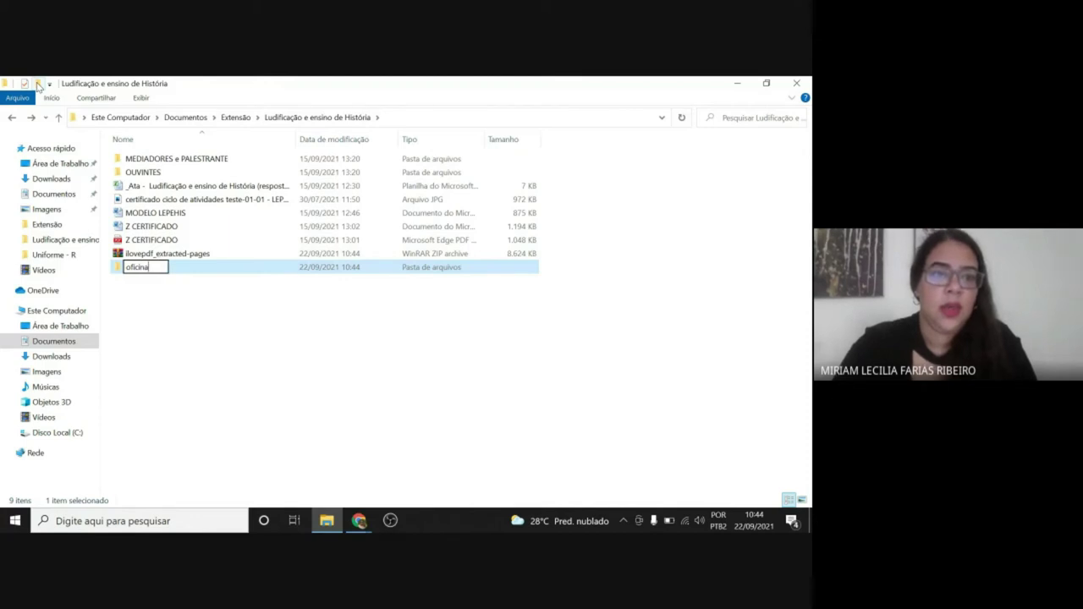
left_click(182, 308)
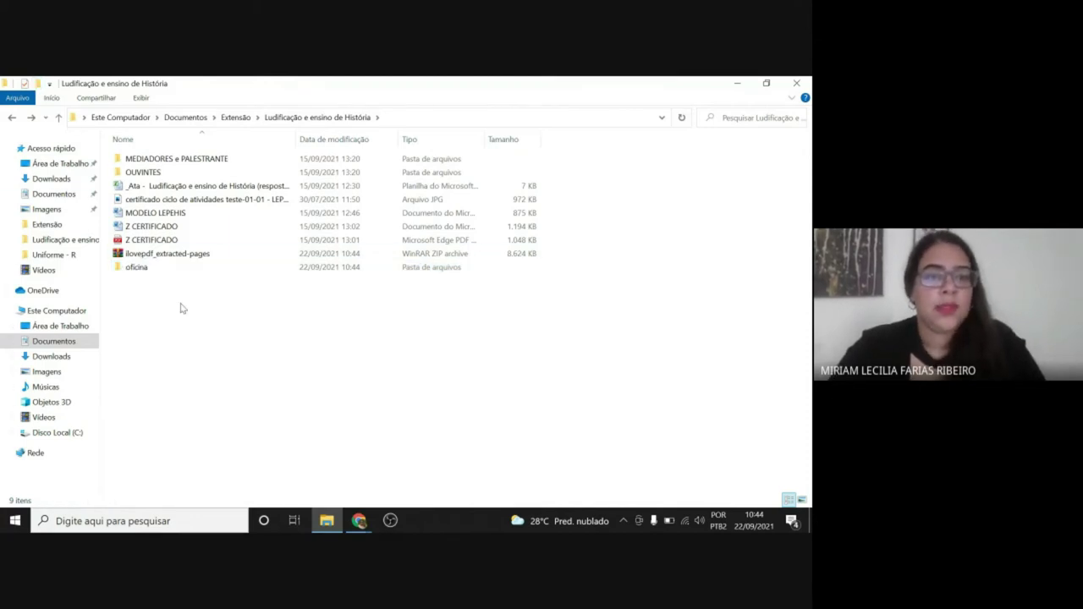
left_click_drag(145, 253, 138, 267)
double_click(133, 256)
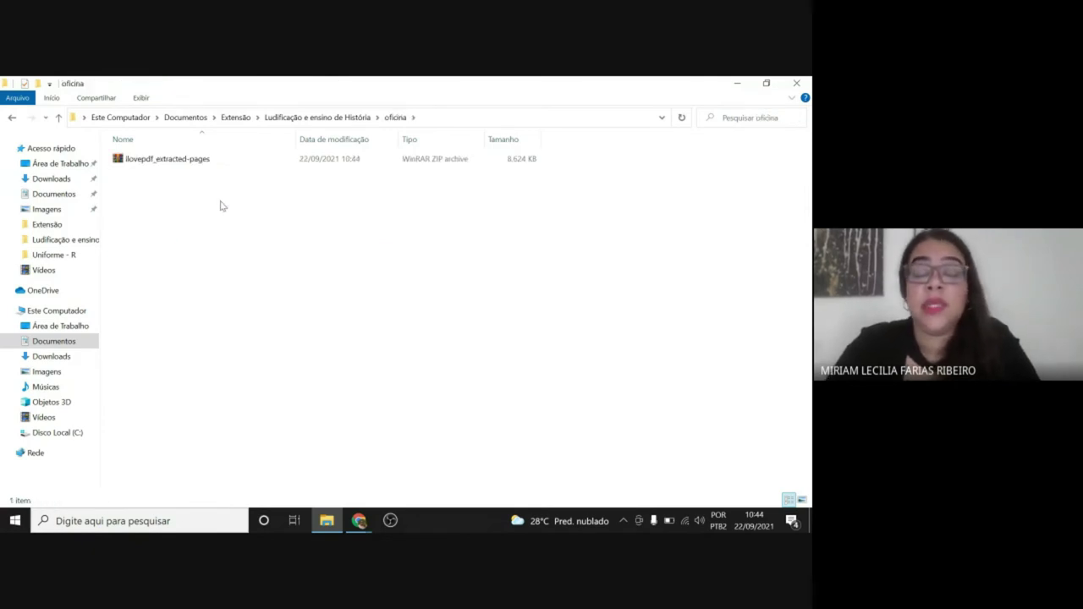
Extract the ZIP into oficina, replacing existing certificate files, then refresh the folder view.
left_click(183, 161)
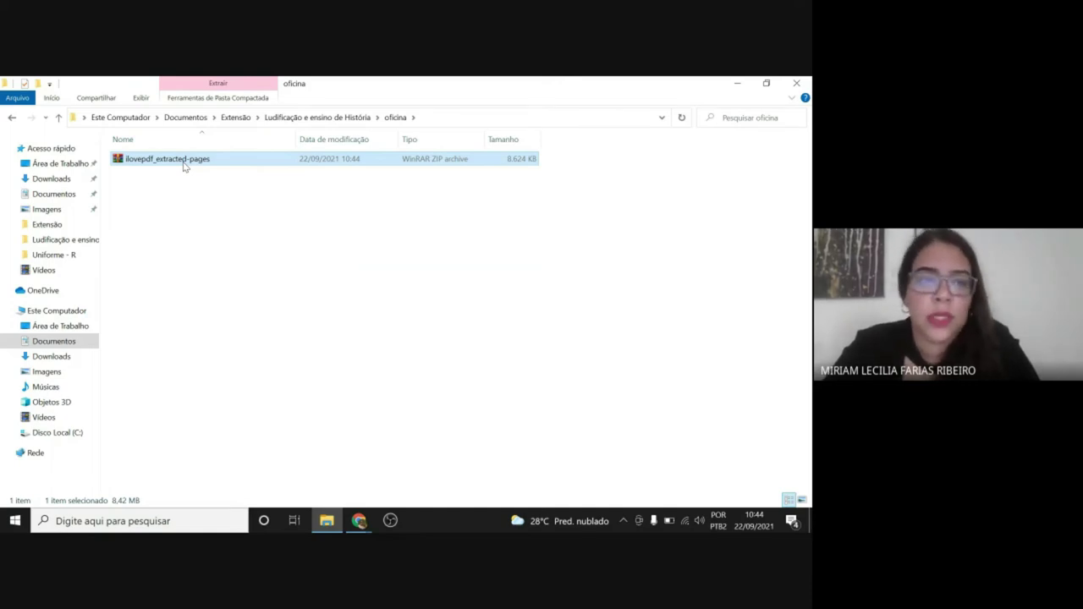
right_click(184, 166)
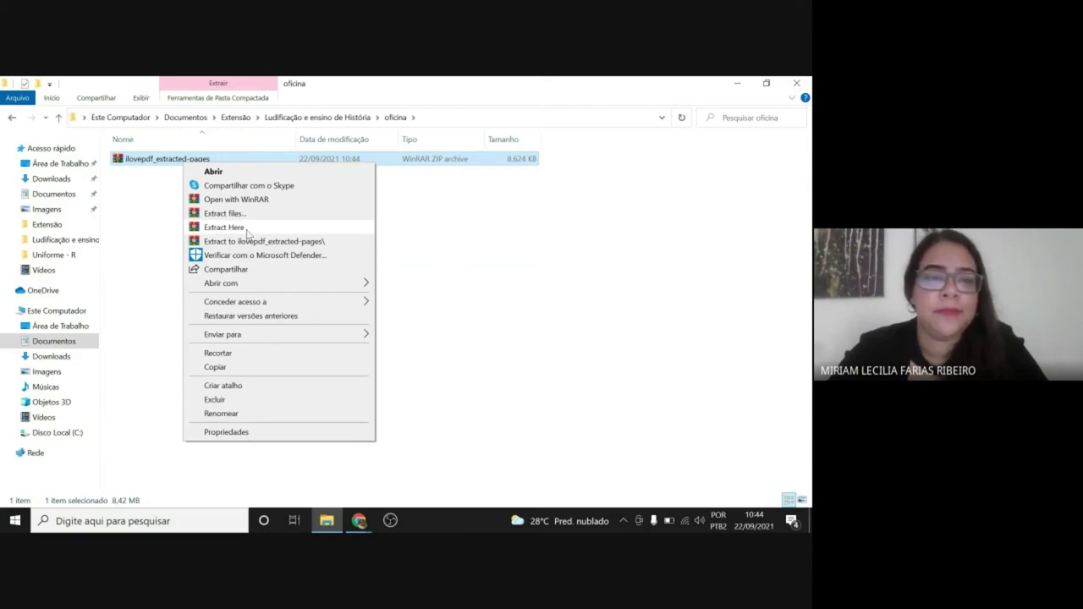
left_click(247, 230)
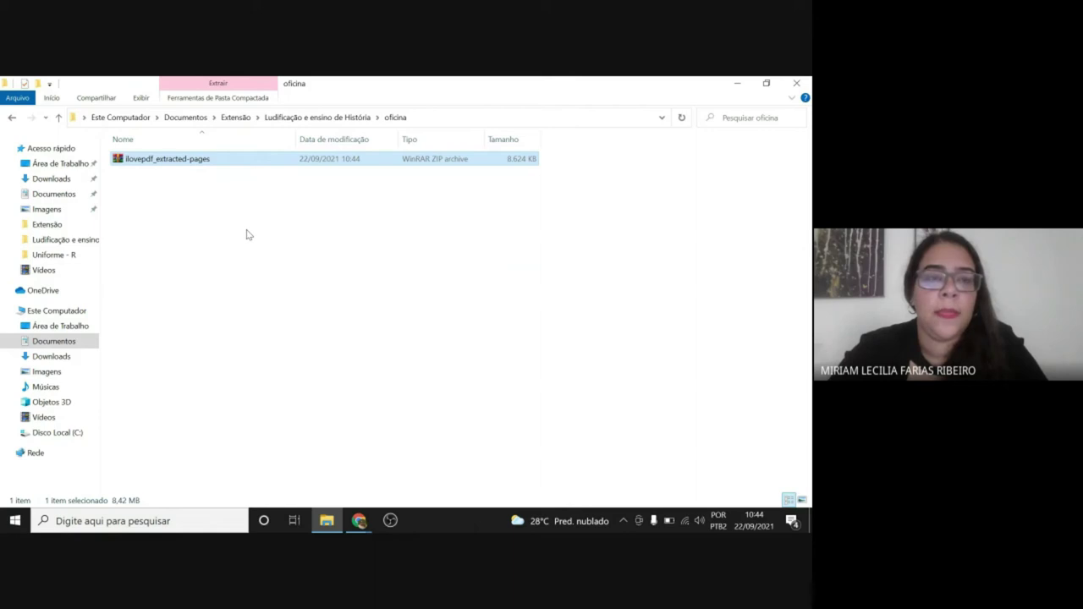
right_click(169, 161)
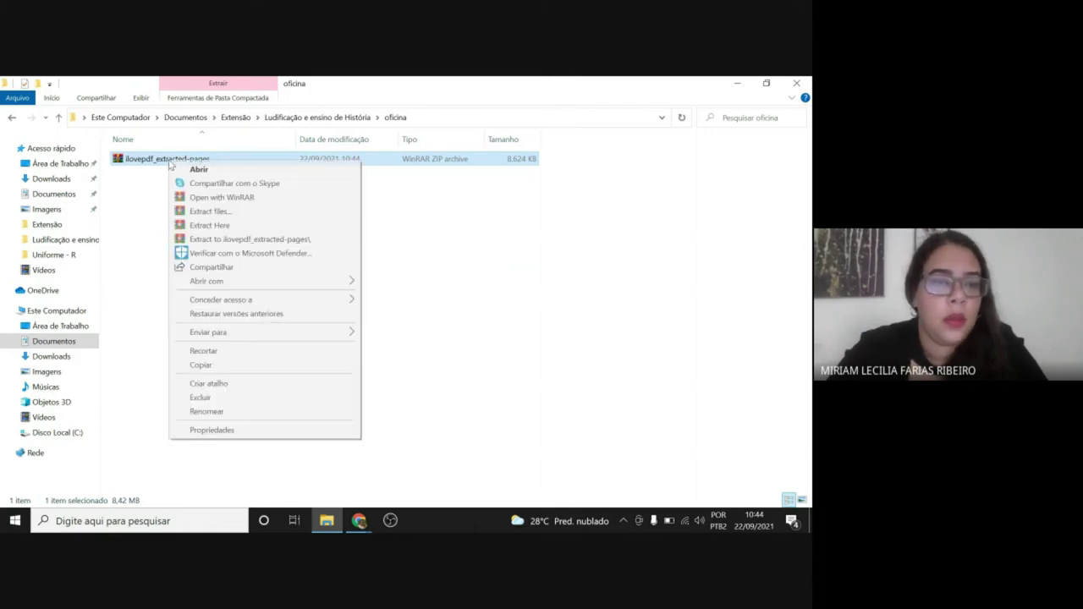
left_click(224, 226)
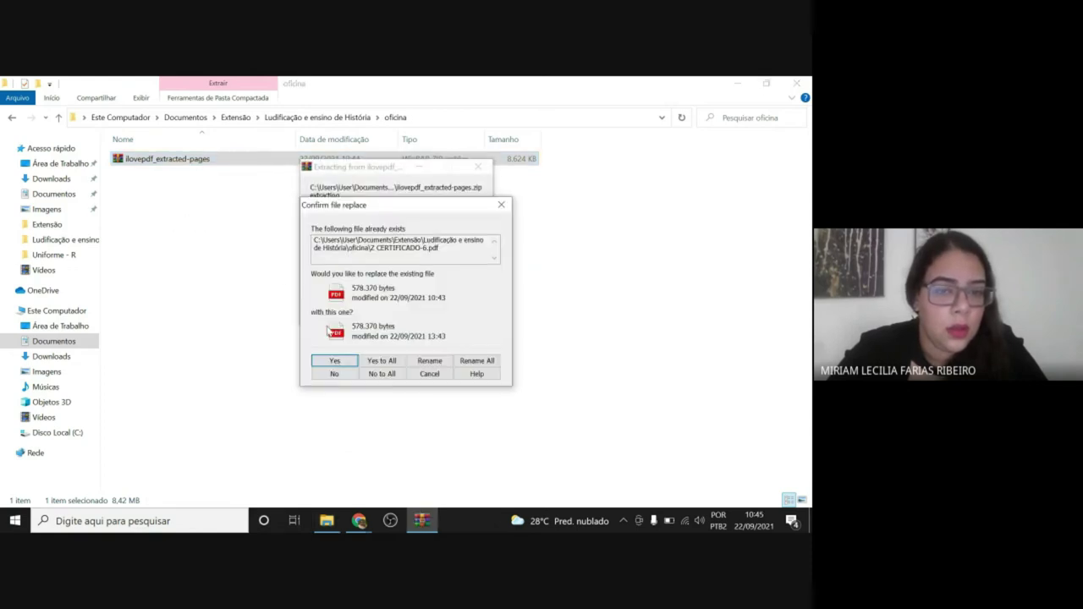
left_click(335, 361)
left_click(339, 362)
left_click(503, 205)
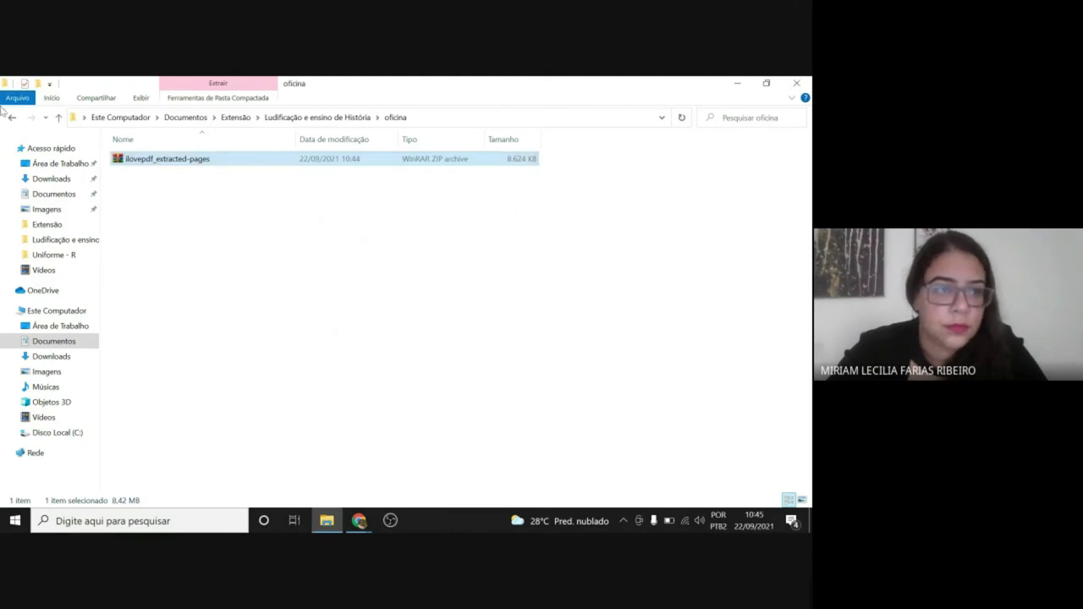
left_click(11, 117)
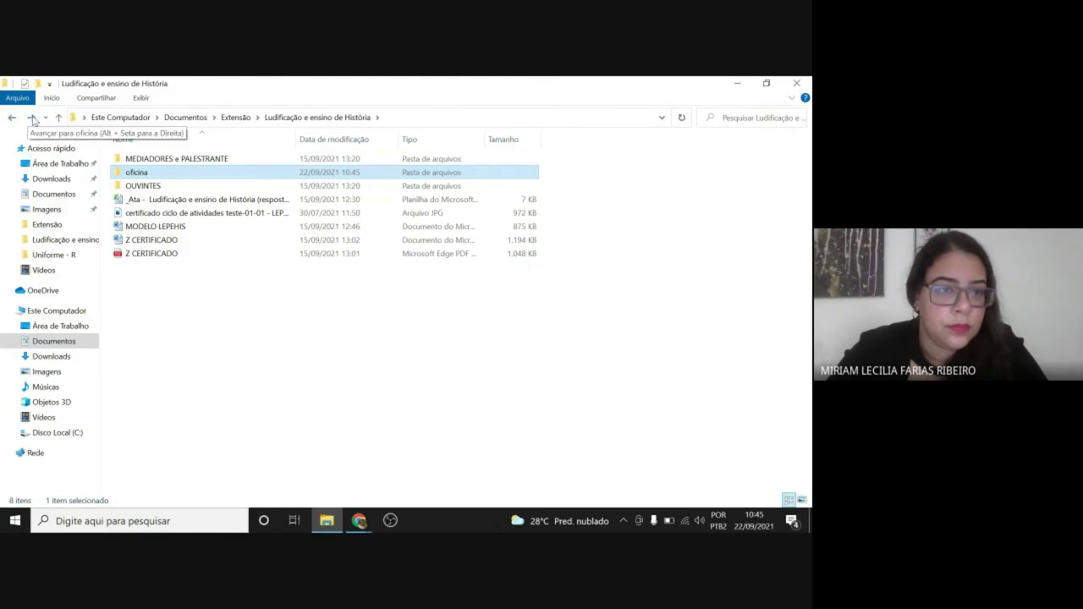
left_click(30, 117)
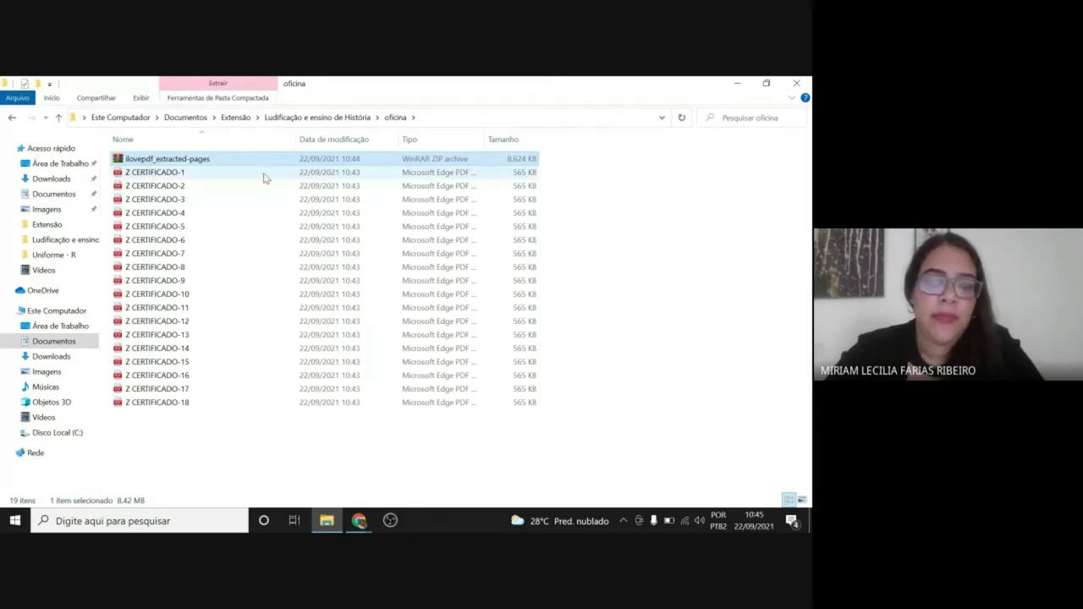
left_click(179, 174)
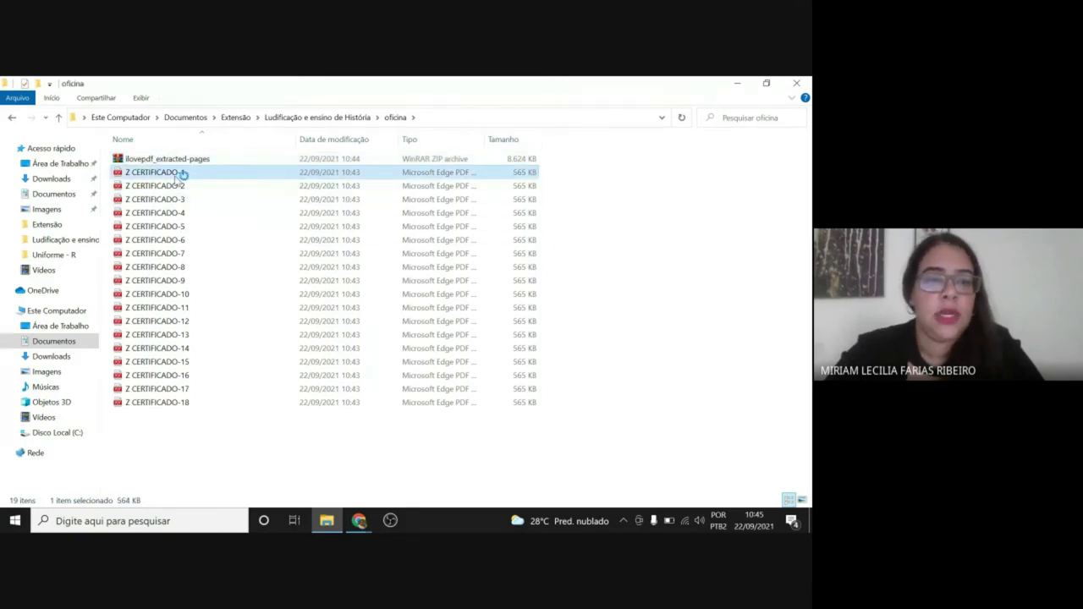
double_click(175, 175)
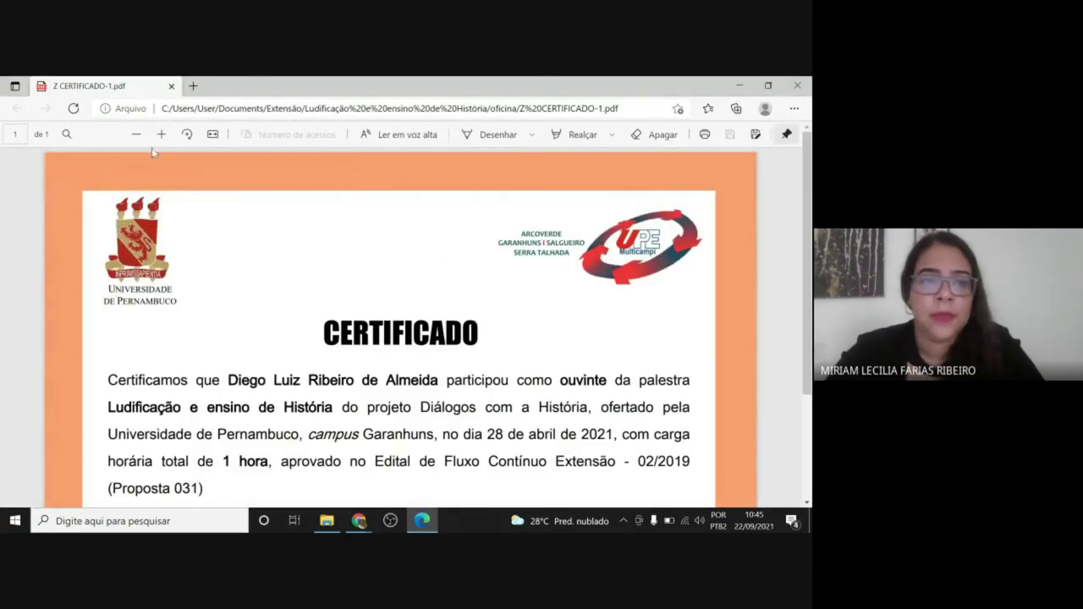
left_click(136, 133)
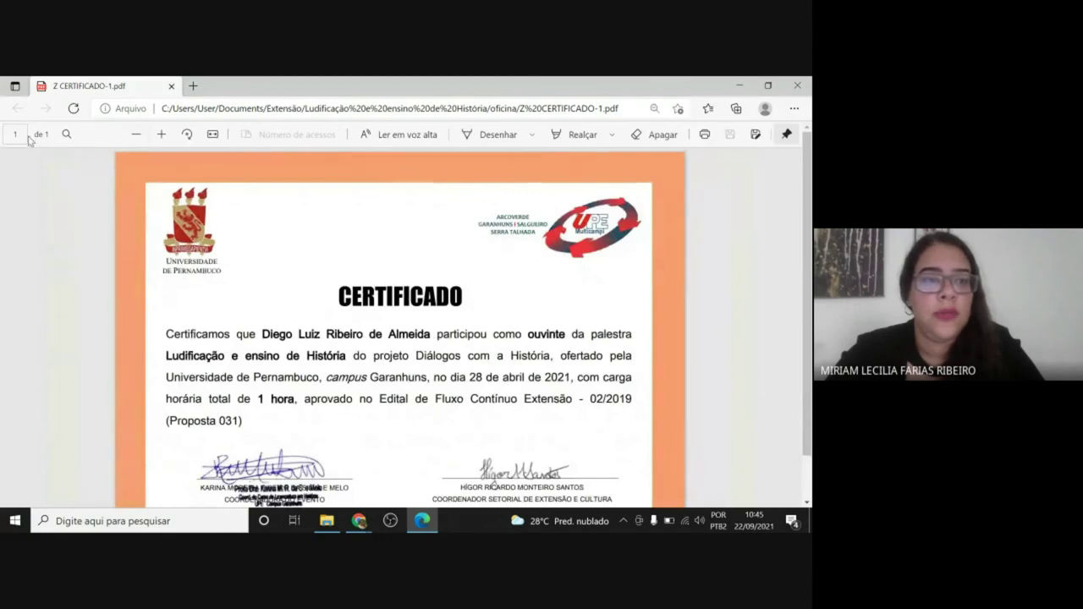
left_click(797, 86)
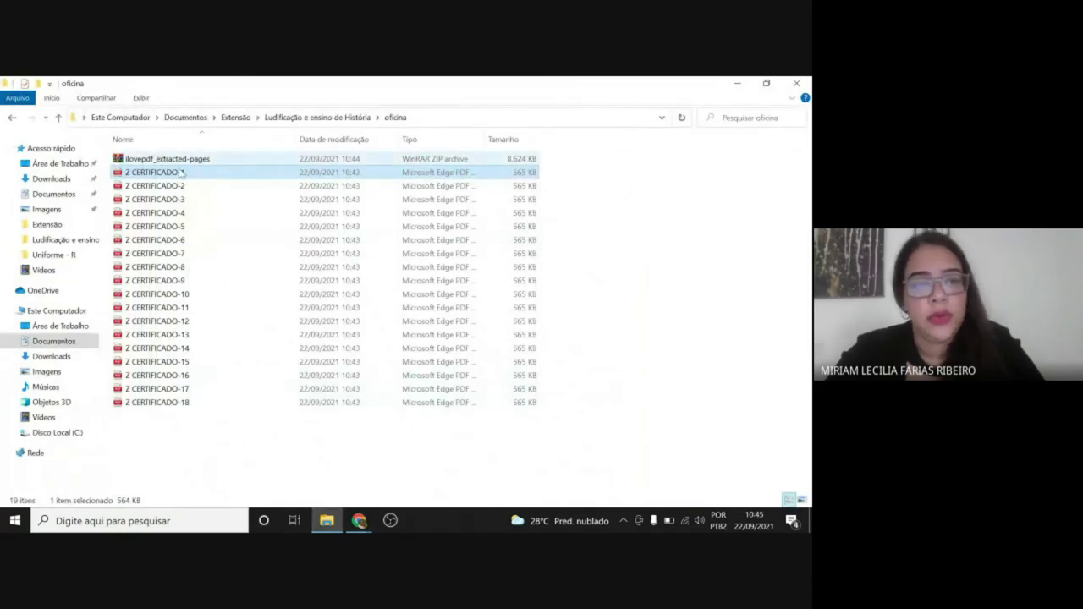
left_click(737, 83)
left_click(215, 85)
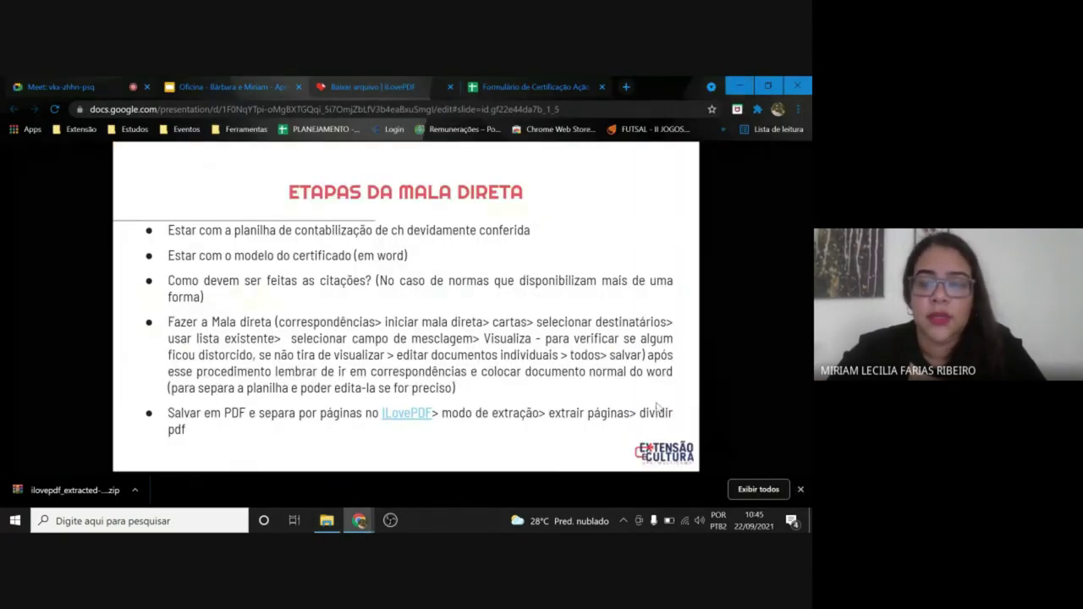
left_click(800, 490)
left_click(803, 497)
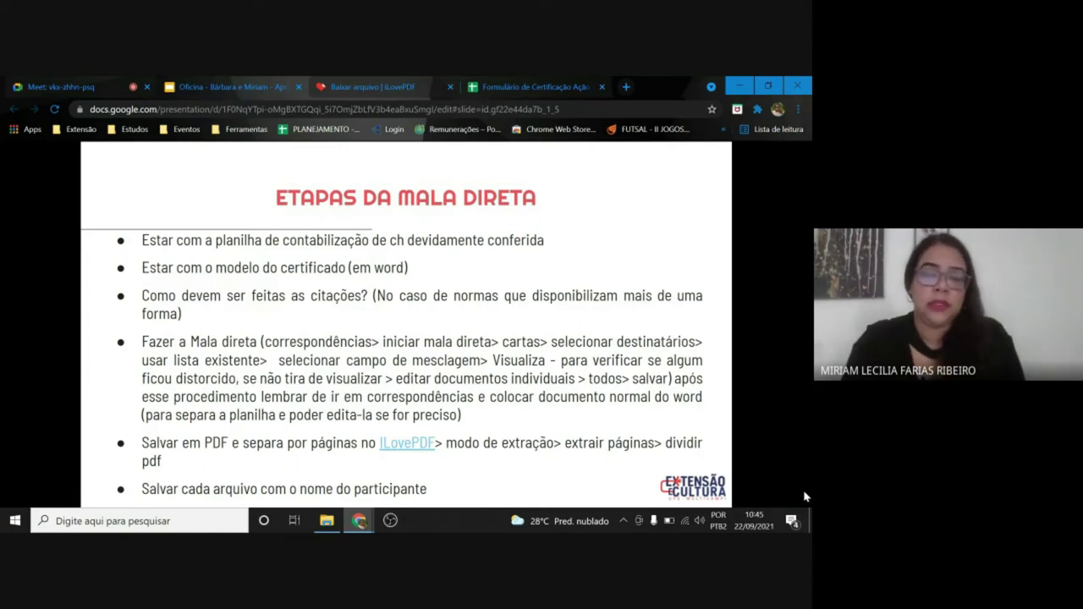
mouse_move(359, 520)
left_click(342, 487)
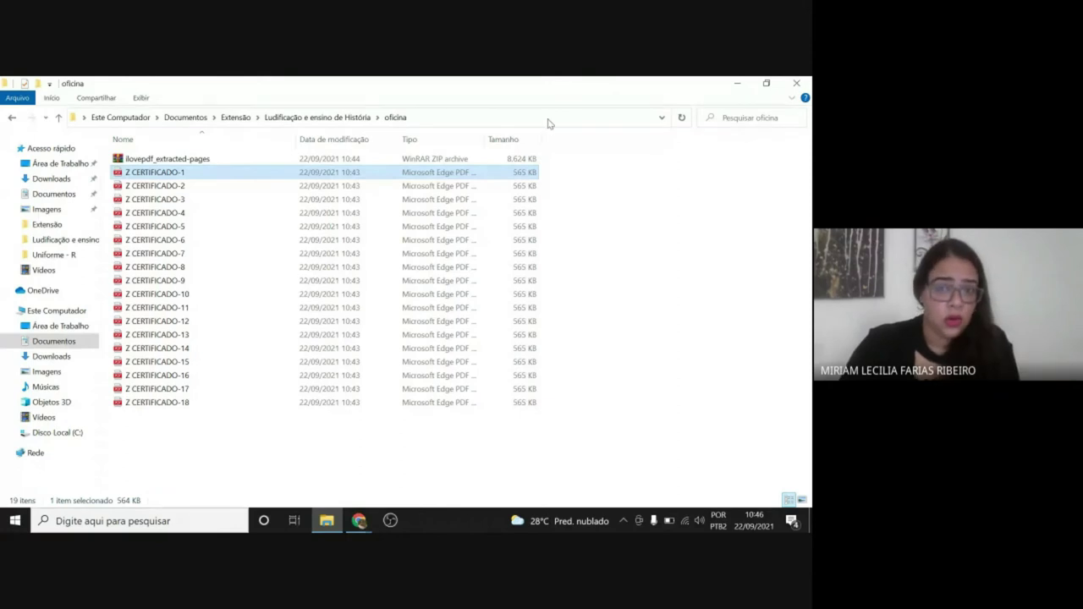
Open the _Ata responses workbook in Excel, dismiss the activation notice, and snap it beside the maximized folder.
left_click(12, 118)
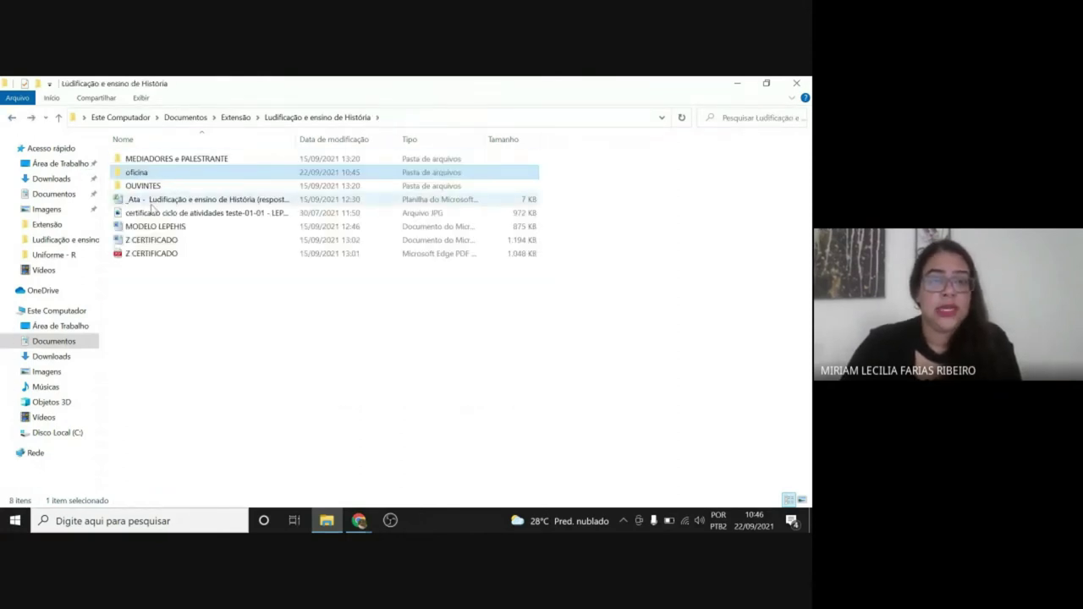
double_click(154, 201)
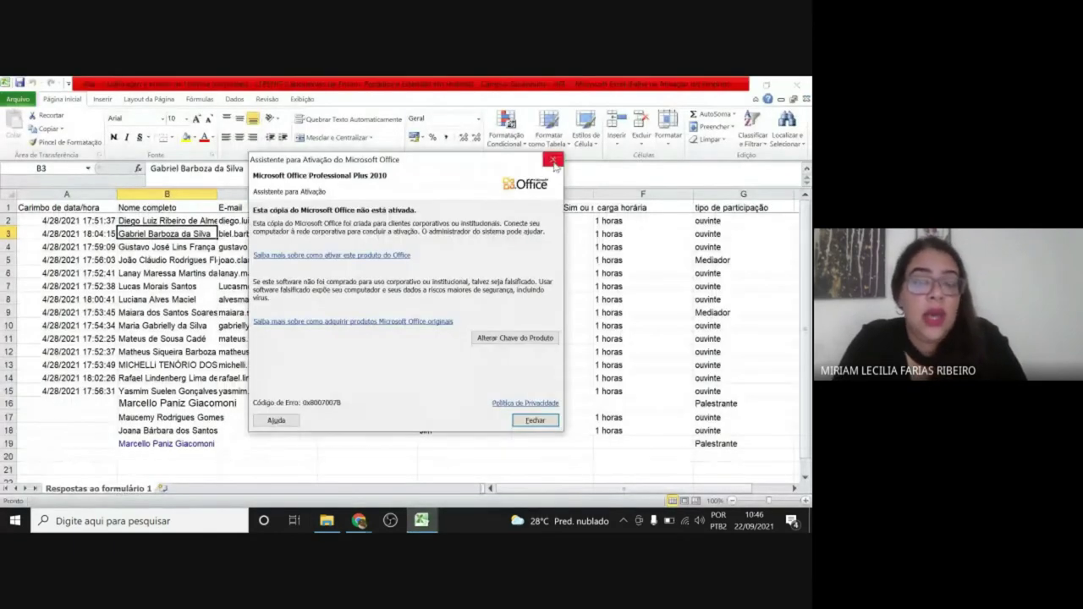
left_click(558, 154)
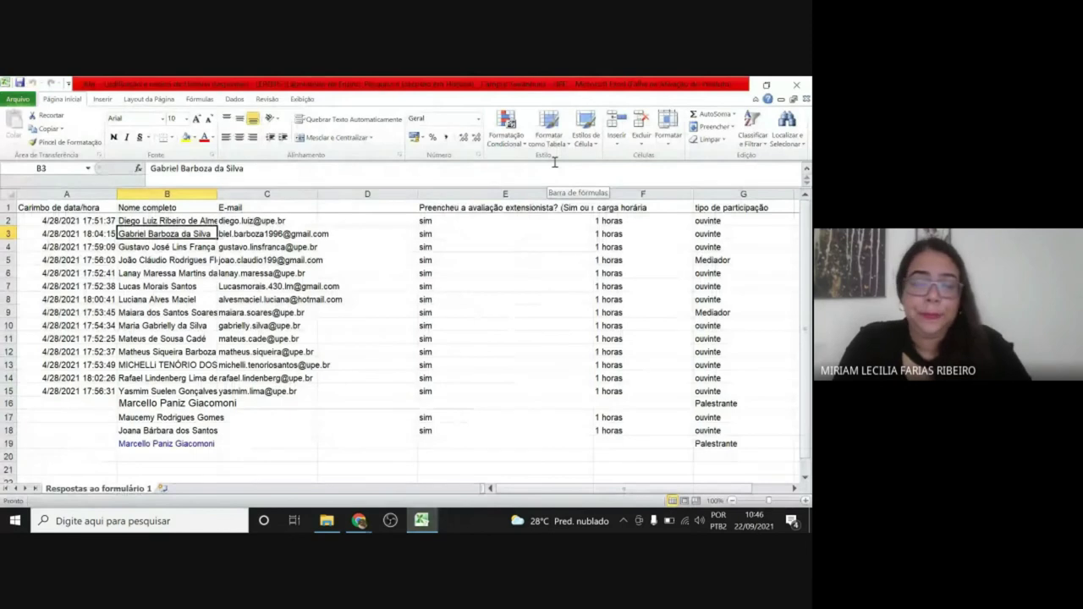
mouse_move(644, 88)
left_mouse_down()
mouse_move(176, 181)
mouse_move(187, 170)
mouse_move(0, 197)
left_mouse_up()
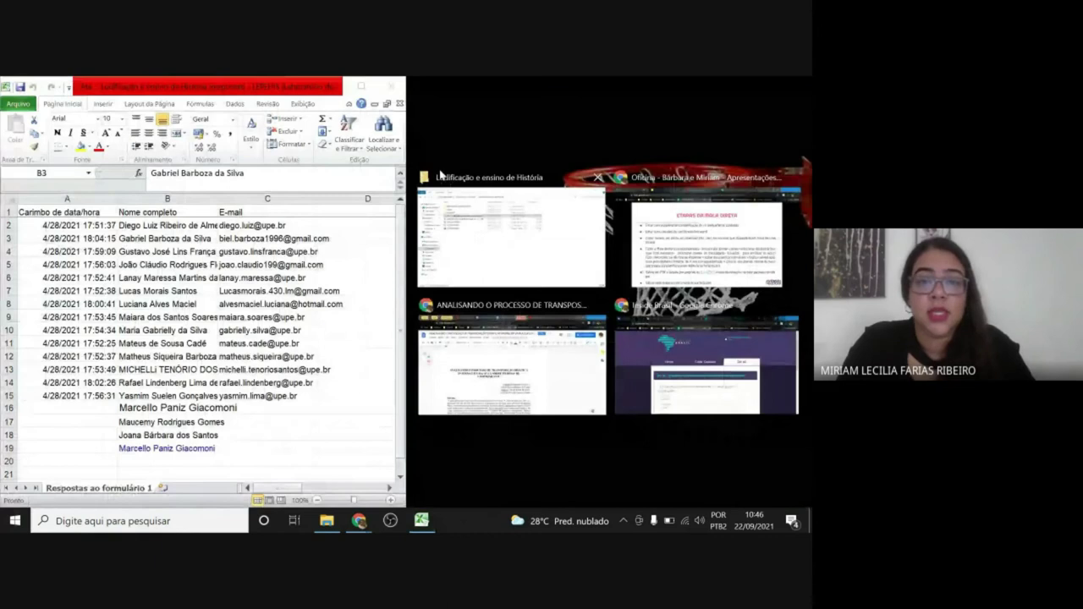
left_click(501, 271)
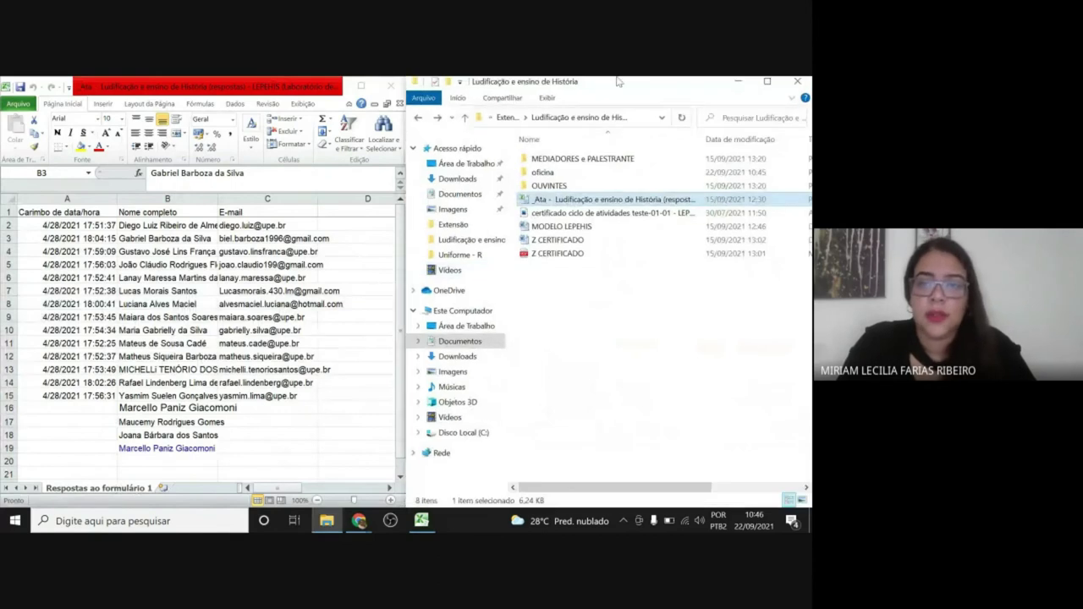
left_click(766, 81)
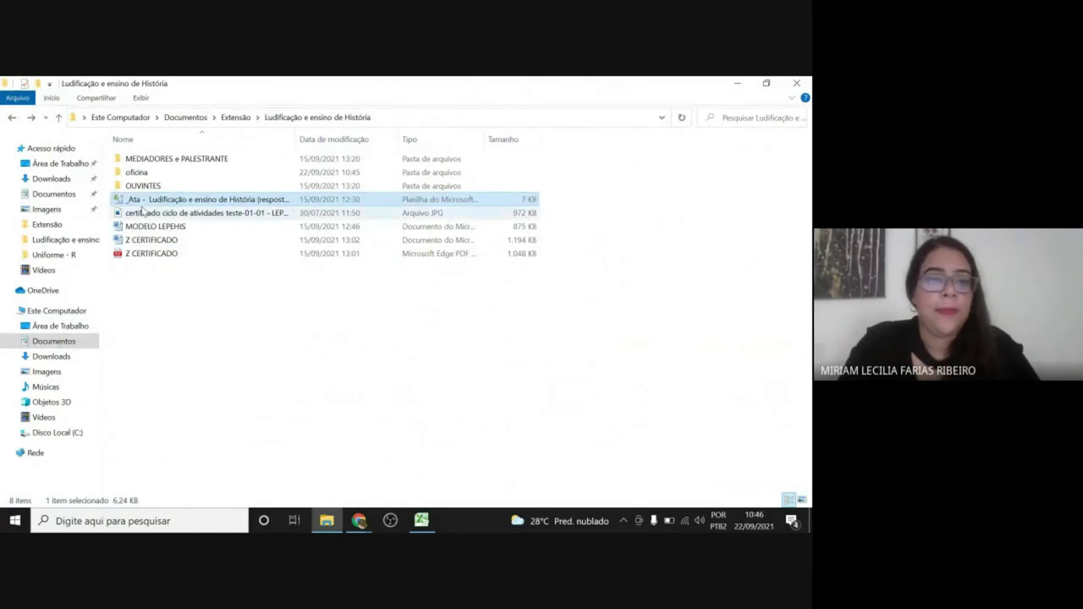
Reopen oficina until it lists only Z CERTIFICADO-1 to Z CERTIFICADO-18, with the ZIP gone.
double_click(136, 173)
key("Down")
left_click(207, 163)
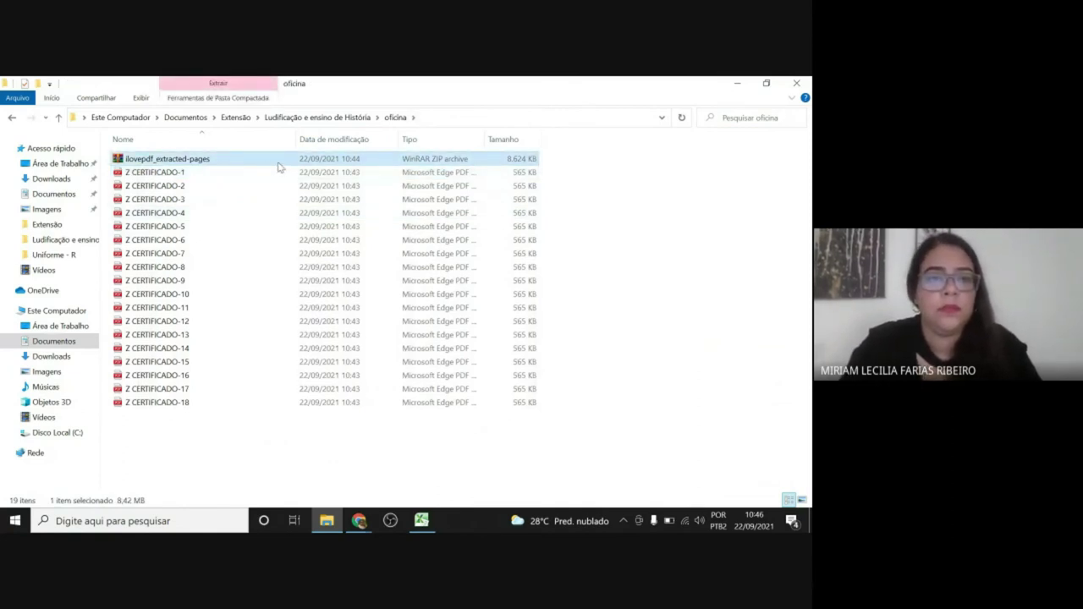
key("F2")
left_click(193, 484)
left_click(184, 160)
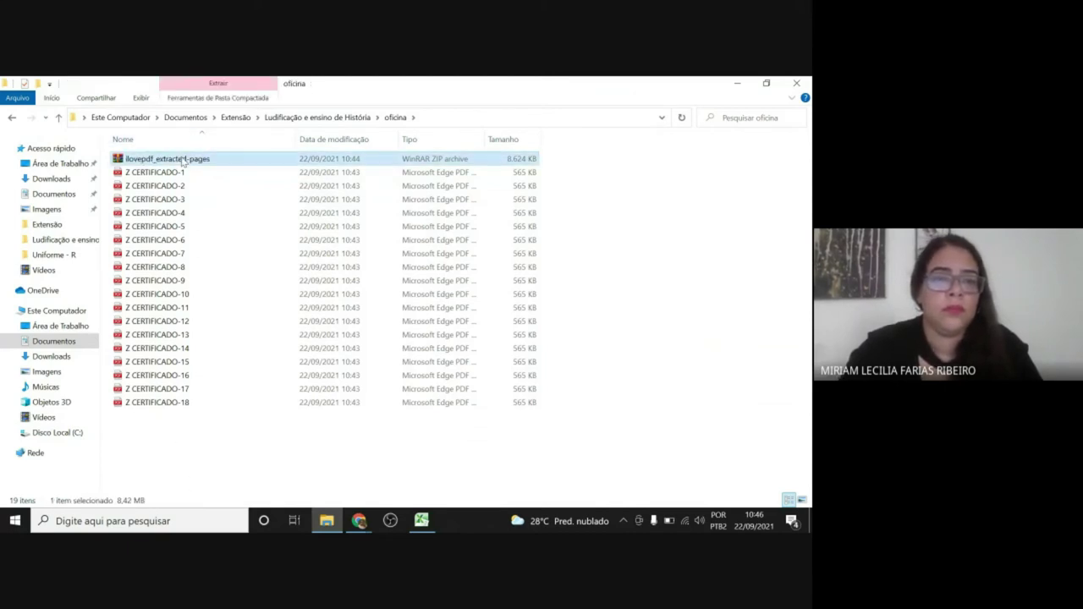
double_click(184, 161)
left_click(415, 318)
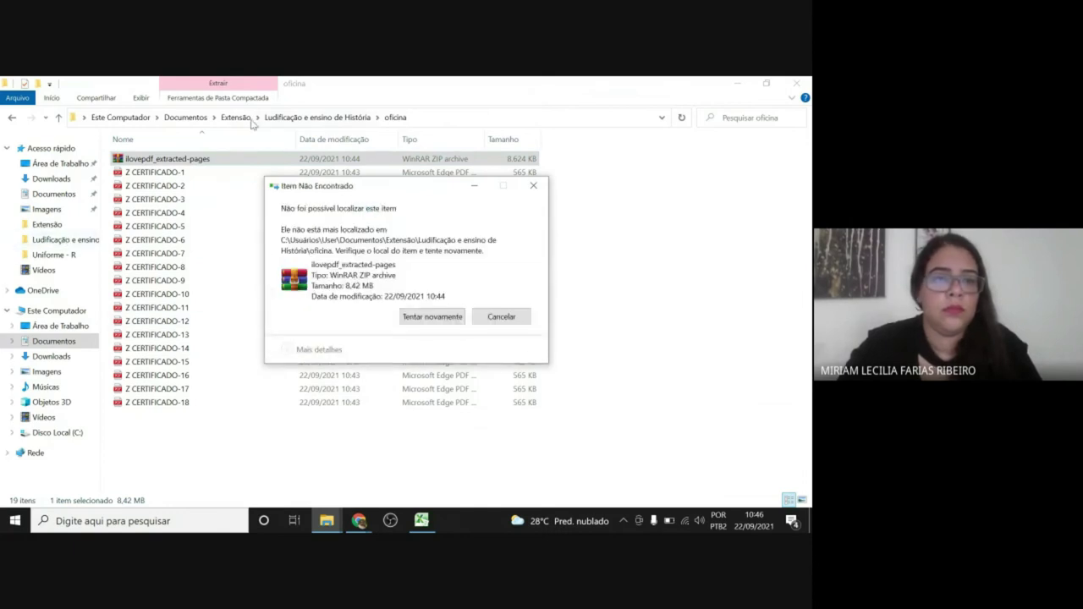
left_click(312, 119)
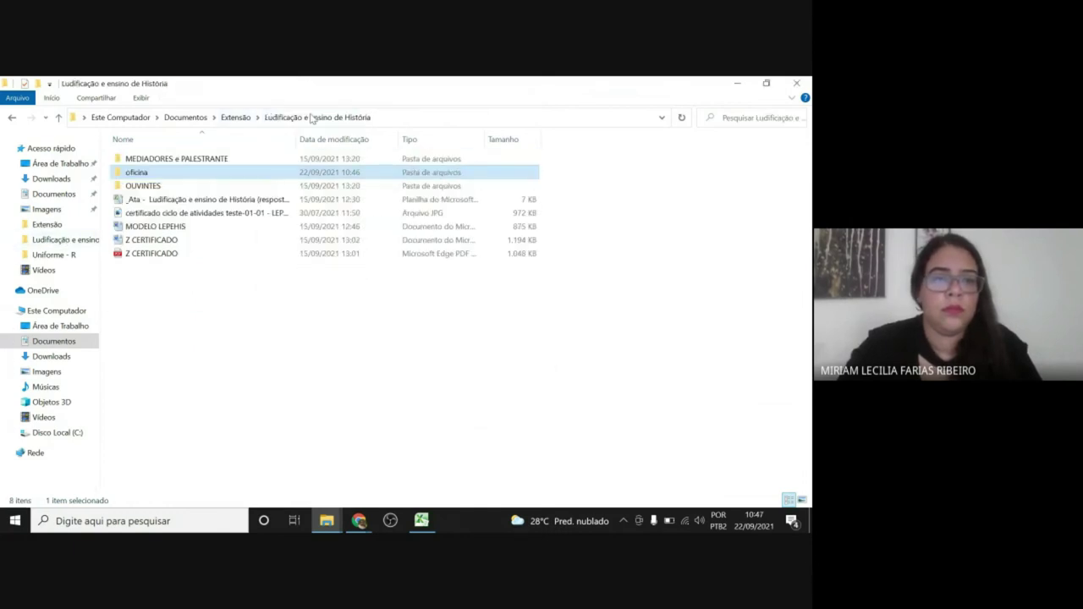
double_click(151, 173)
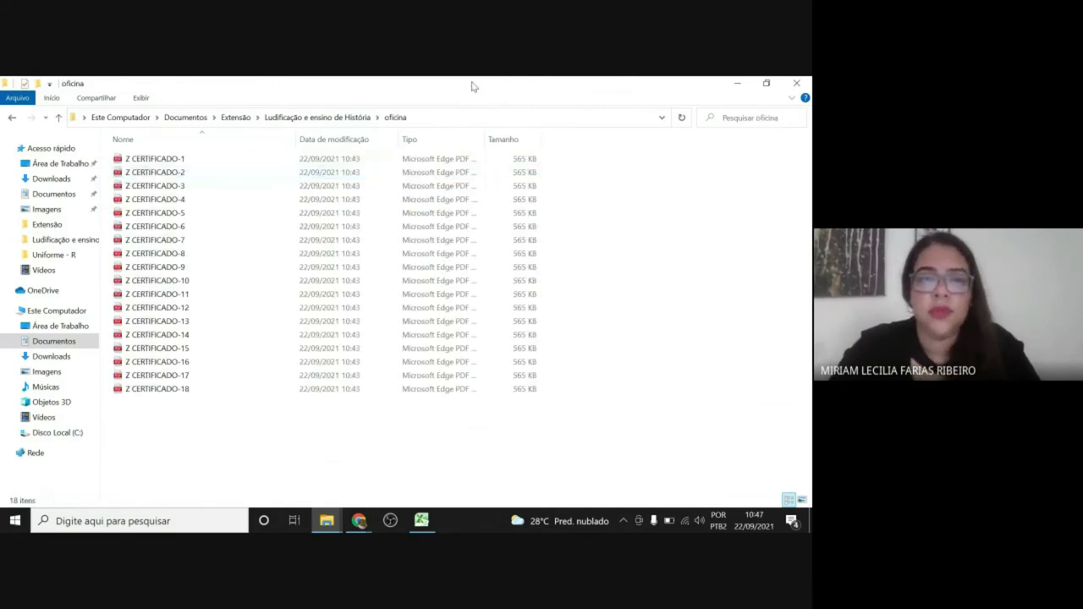
Dock the certificate folder on the right half of the screen and dismiss the Item Não Encontrado message.
mouse_move(472, 86)
left_mouse_down()
mouse_move(808, 228)
mouse_move(772, 227)
left_mouse_up()
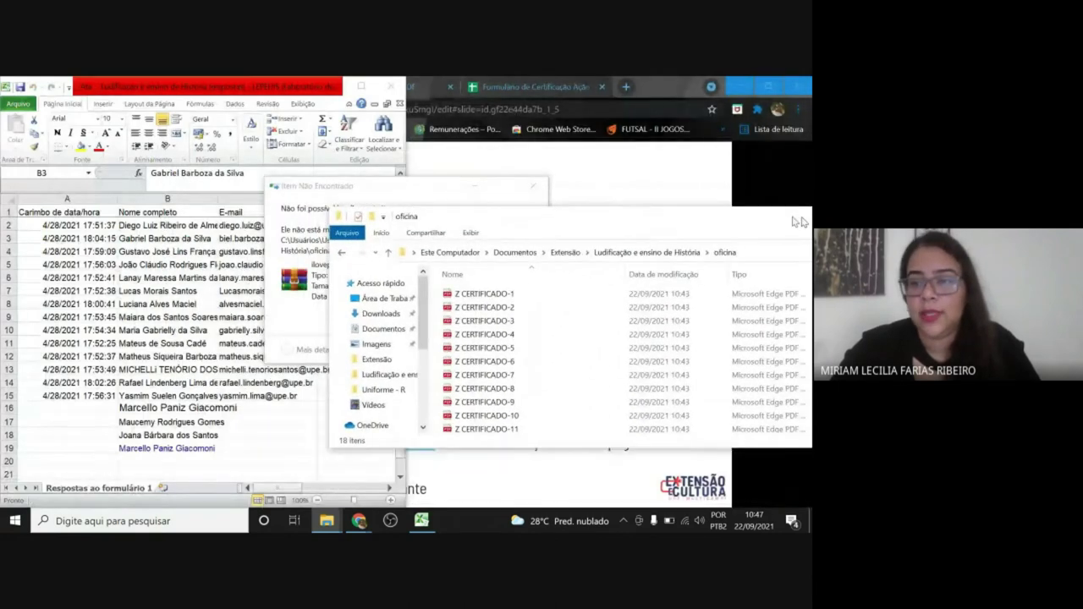
left_click_drag(806, 227, 811, 227)
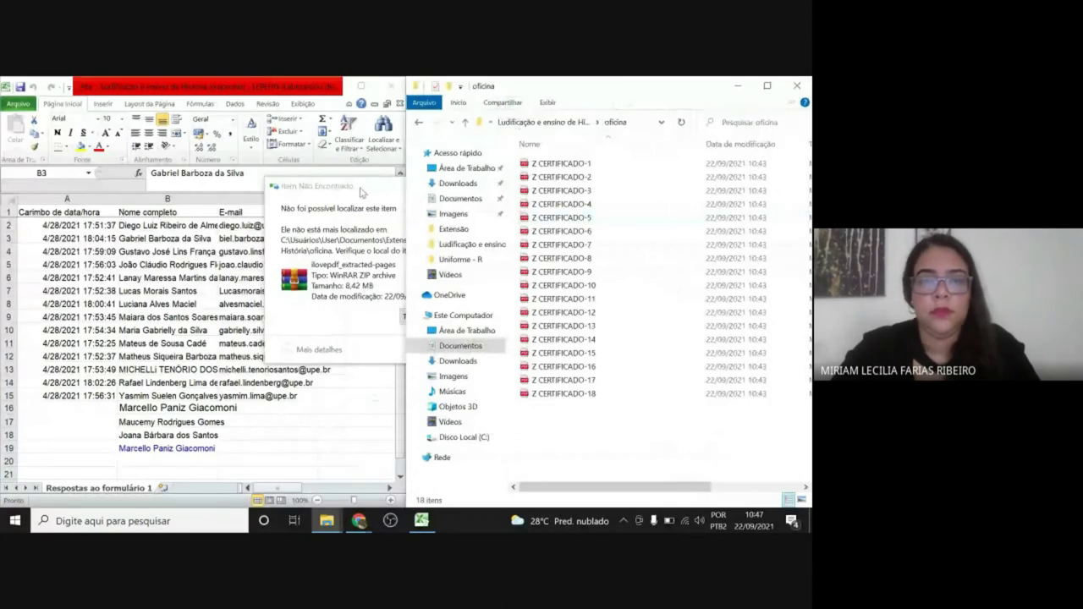
left_click(361, 192)
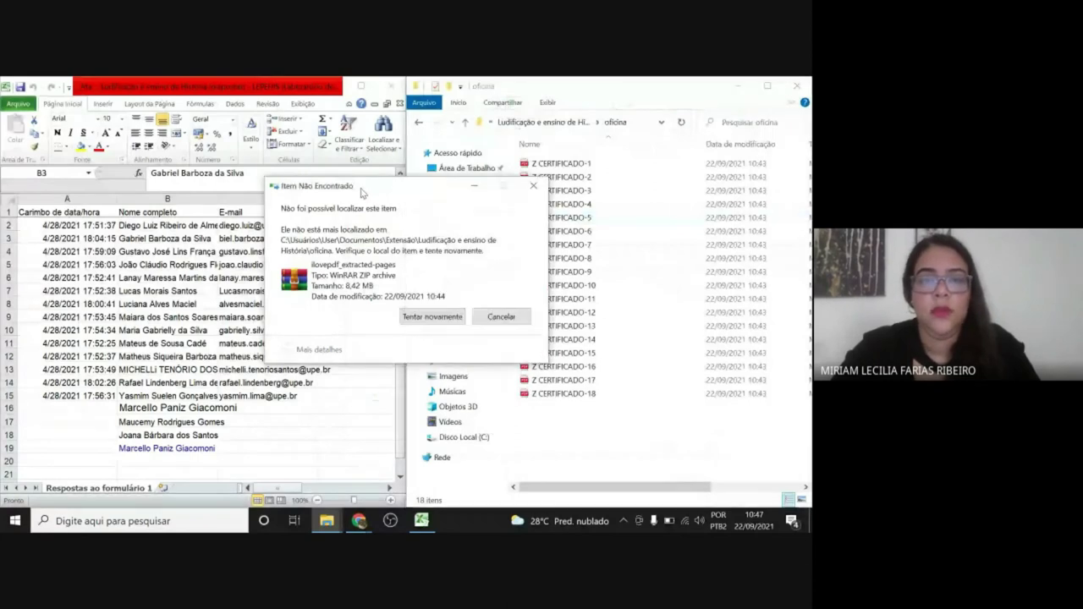
left_click(533, 185)
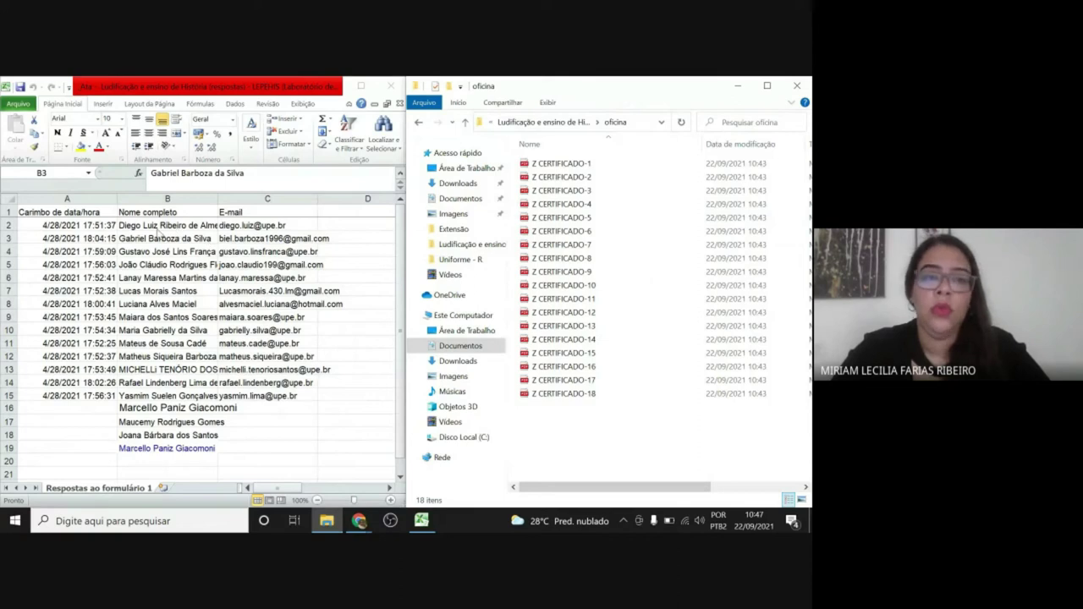
Copy the first participant's full name from cell B2 of the Nome completo column.
left_click(177, 223)
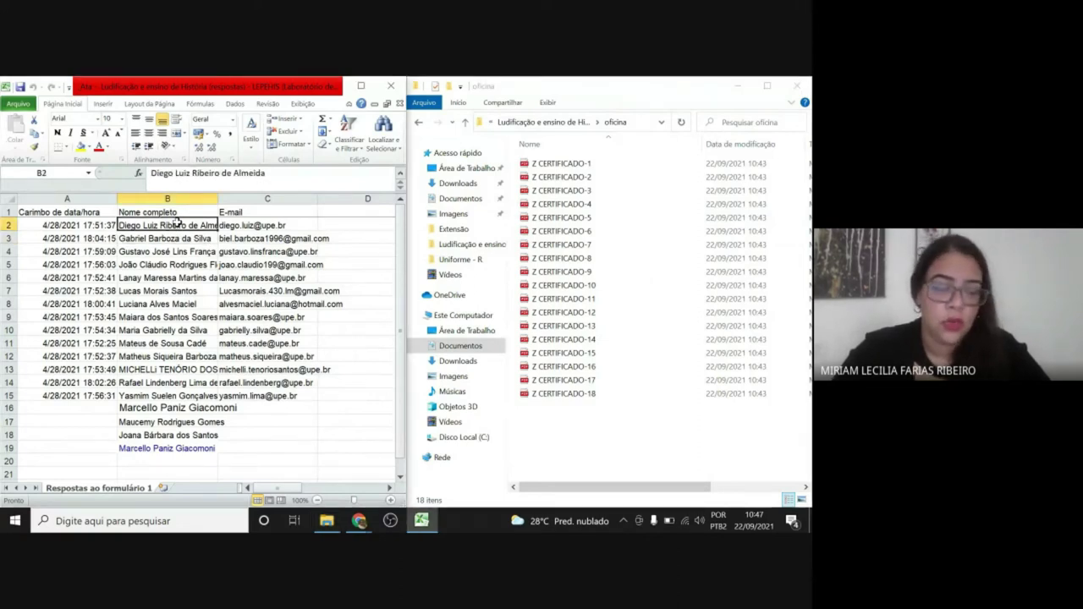
key("ctrl+c")
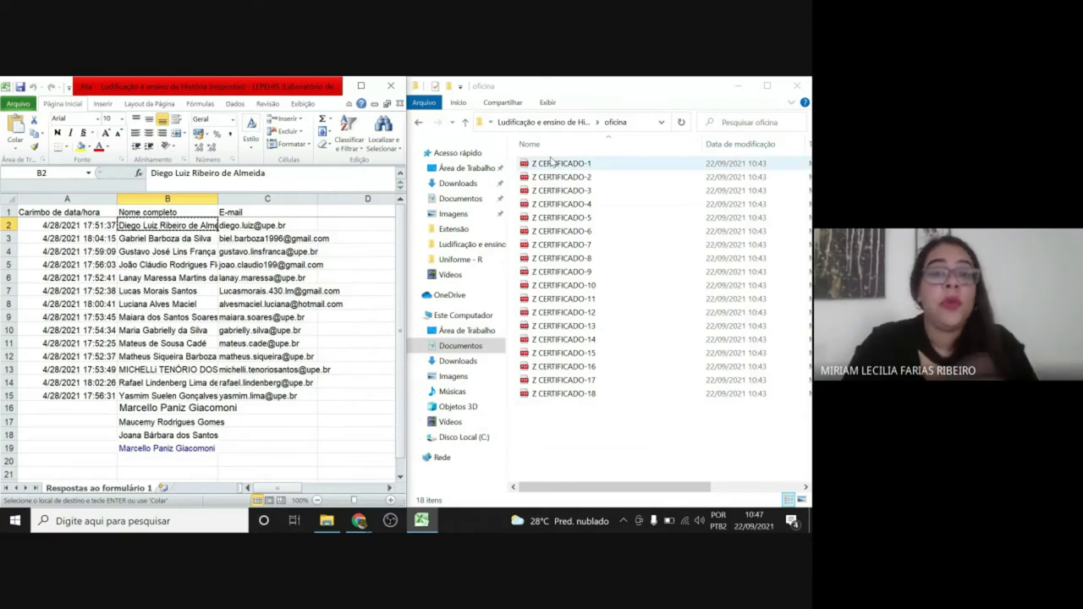
left_click(183, 396)
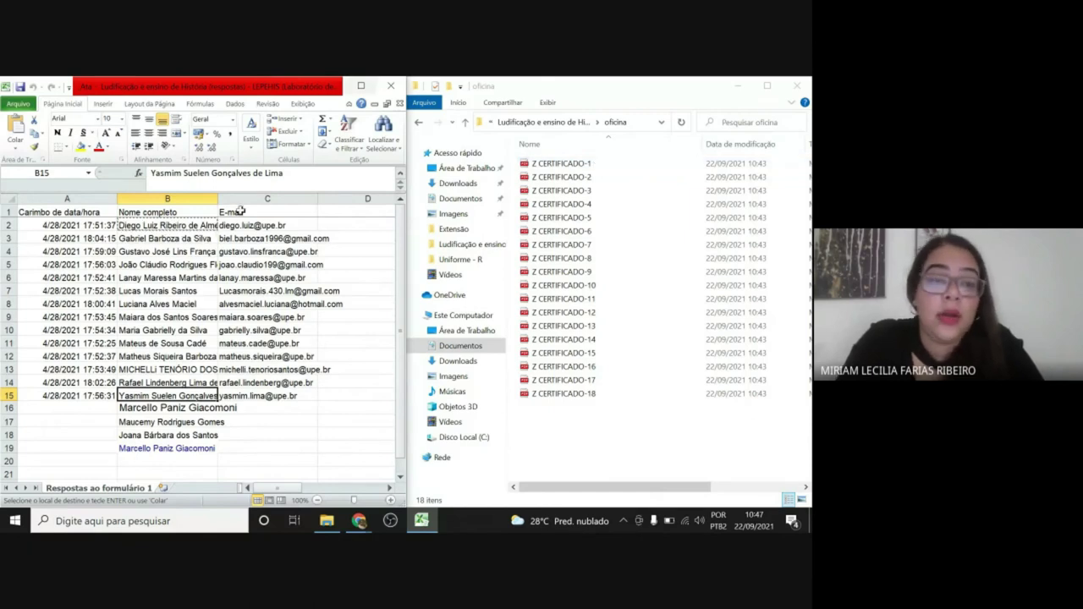
left_click(185, 194)
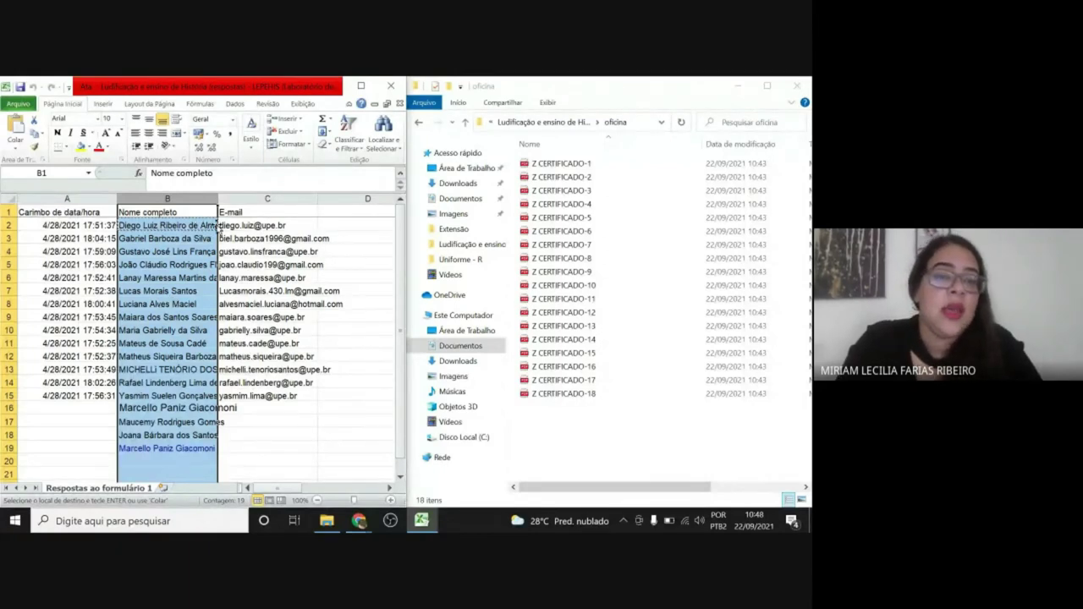
left_click(173, 225)
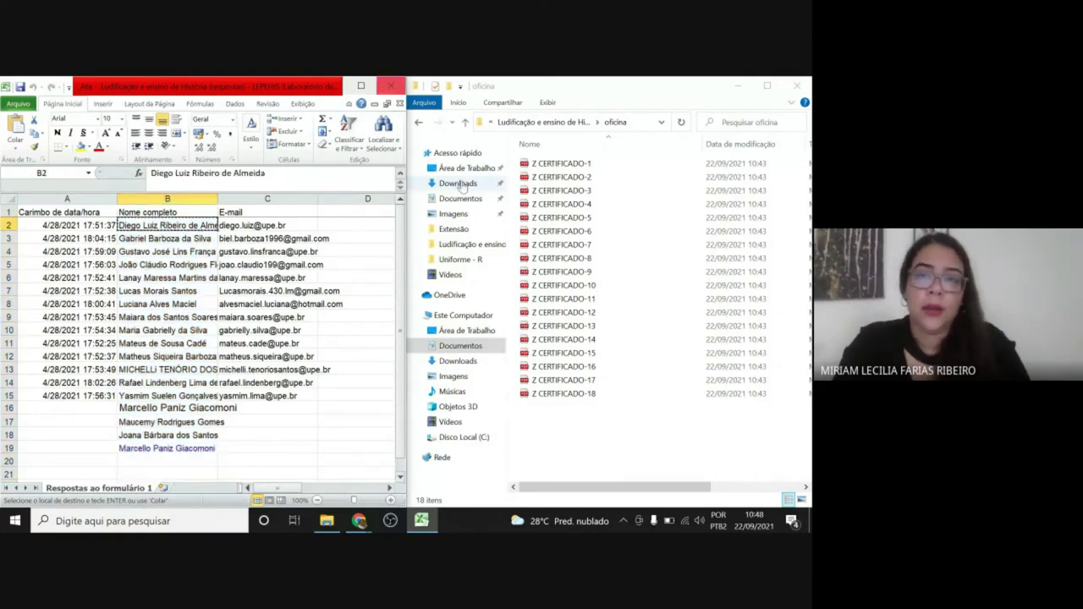
Rename Z CERTIFICADO-1 to the copied participant's full name.
left_click(559, 165)
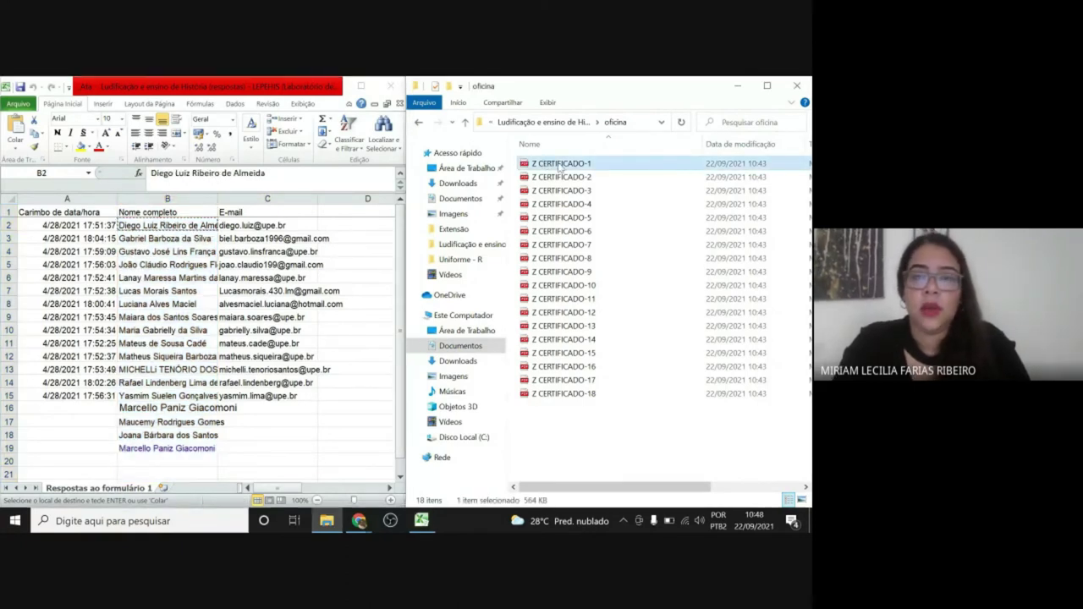
key("F2")
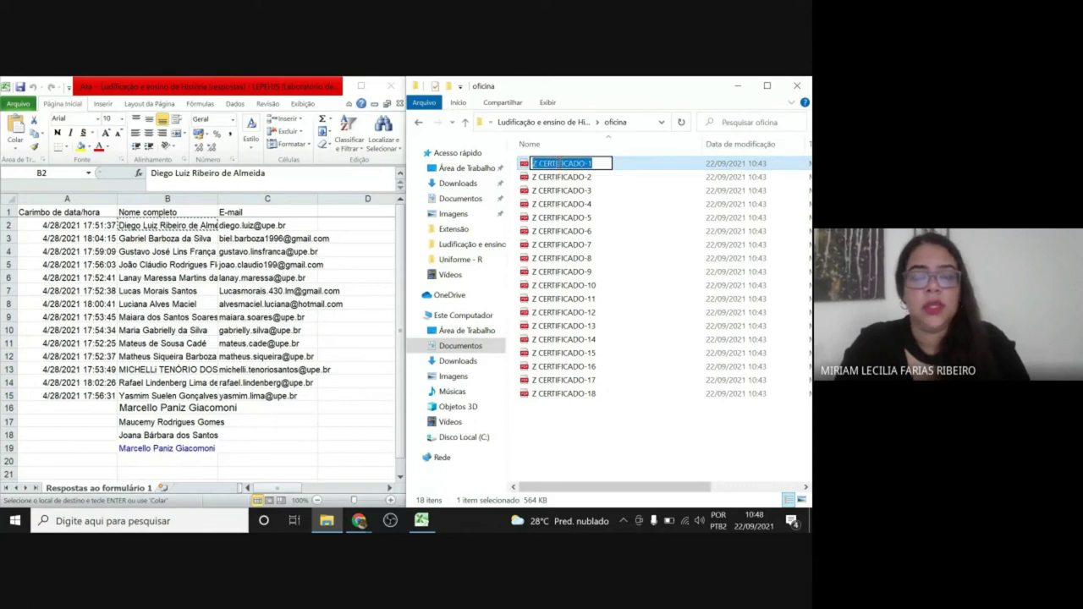
key("ctrl+v")
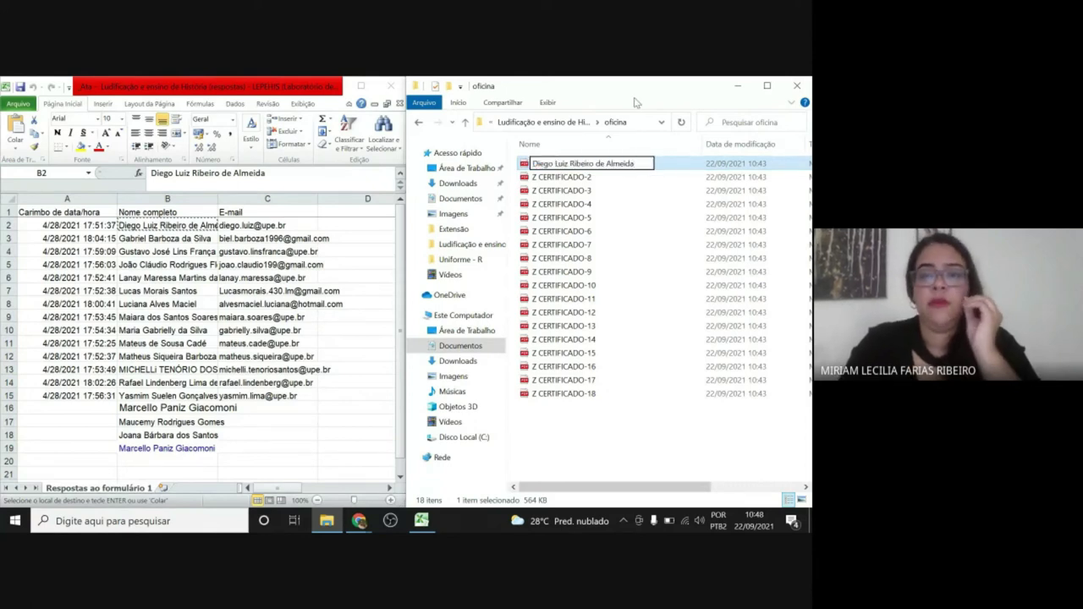
key("Return")
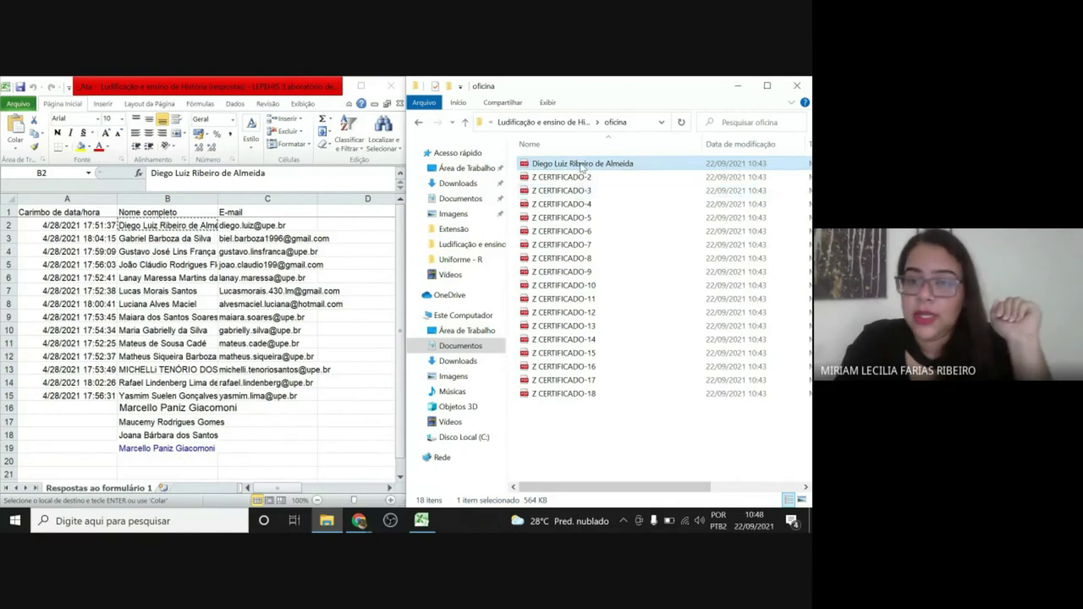
mouse_move(581, 164)
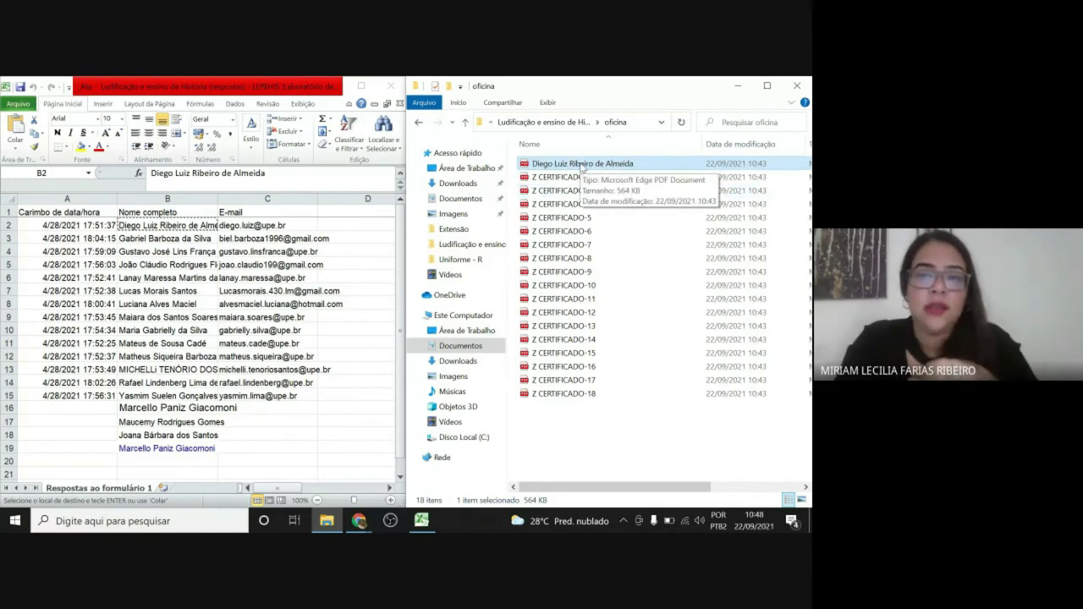
Open the renamed certificate in Edge and zoom out to see the whole page.
double_click(581, 166)
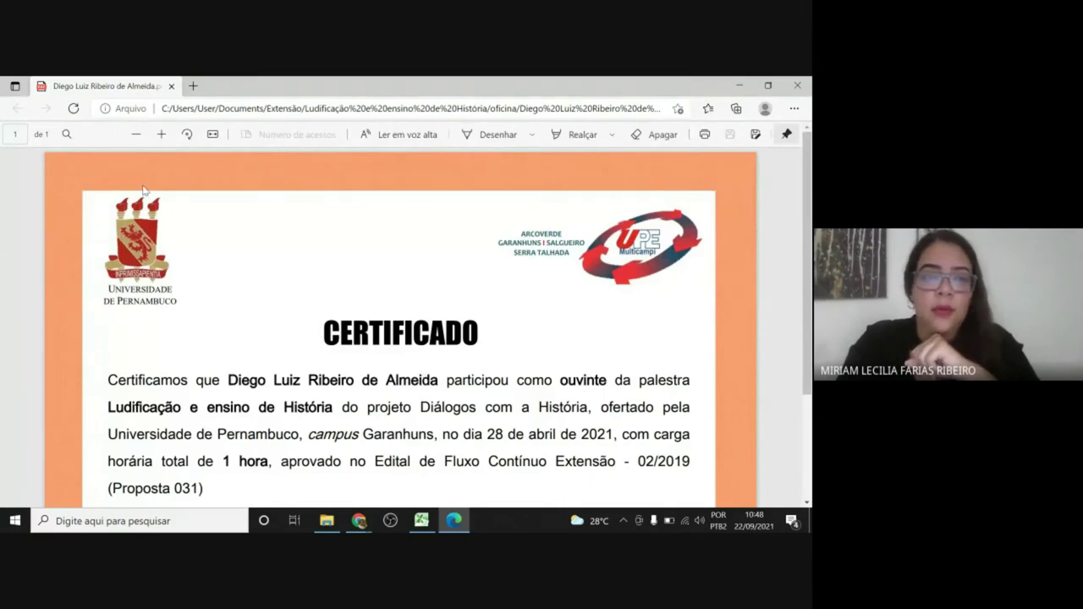
left_click(140, 136)
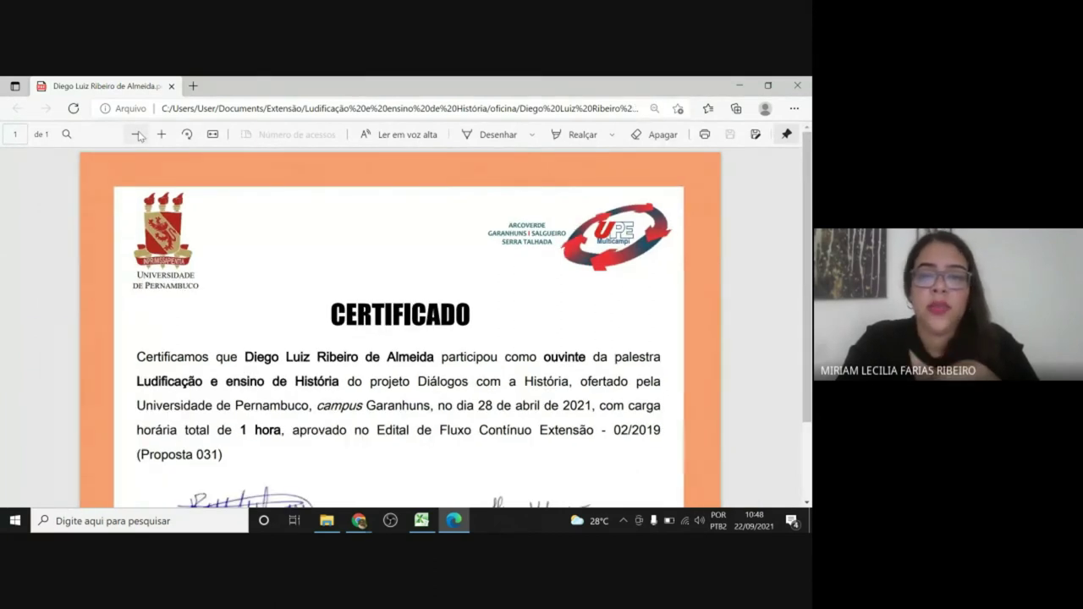
left_click(140, 136)
left_click(140, 136)
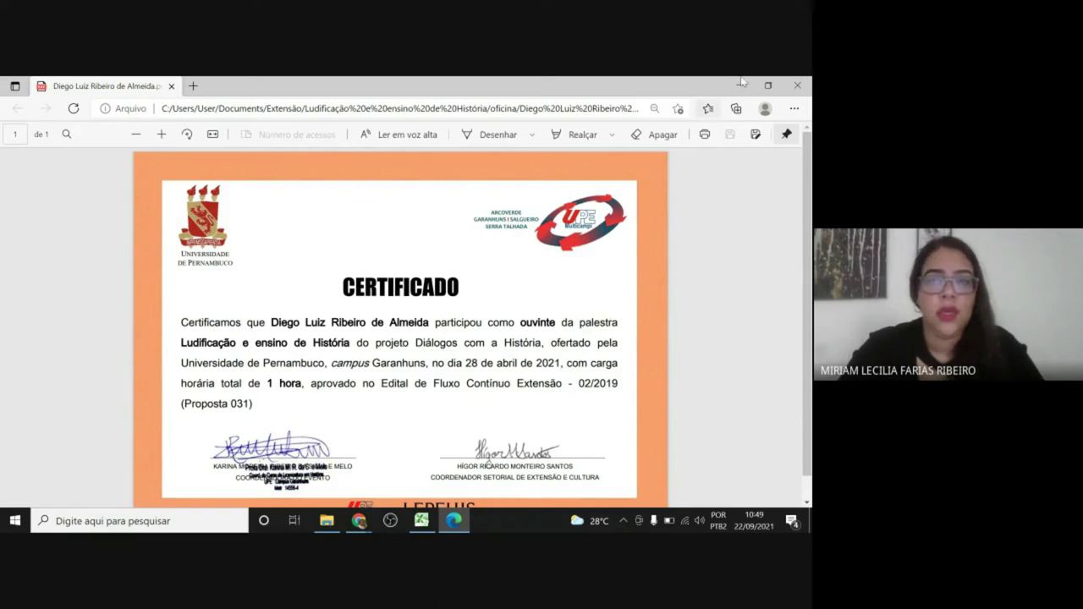
Close the certificate preview and spreadsheet, and show the OUVINTES folder maximized in File Explorer.
left_click(809, 81)
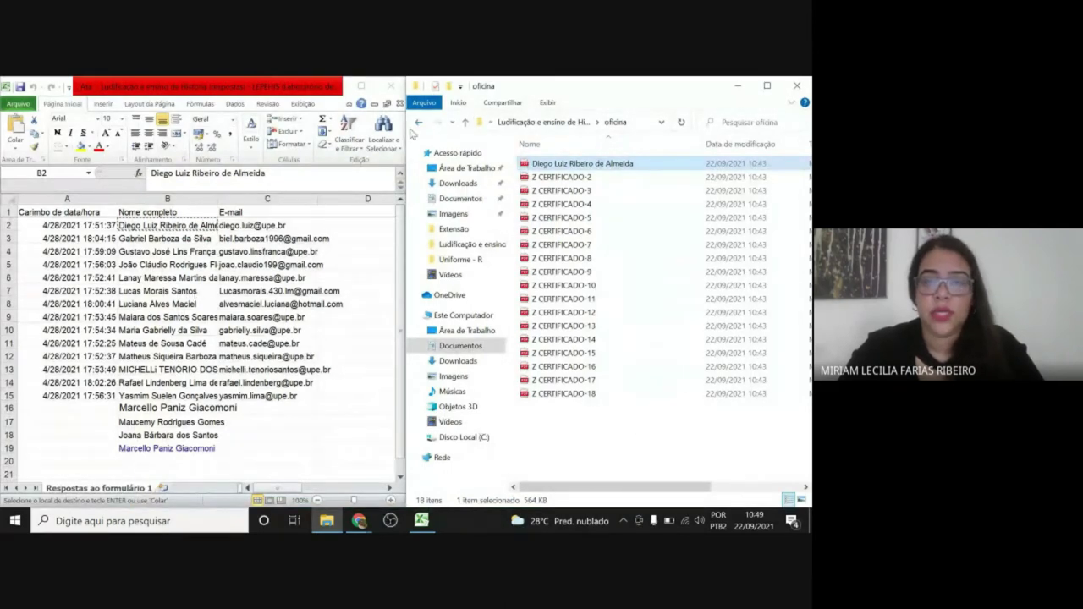
left_click(464, 122)
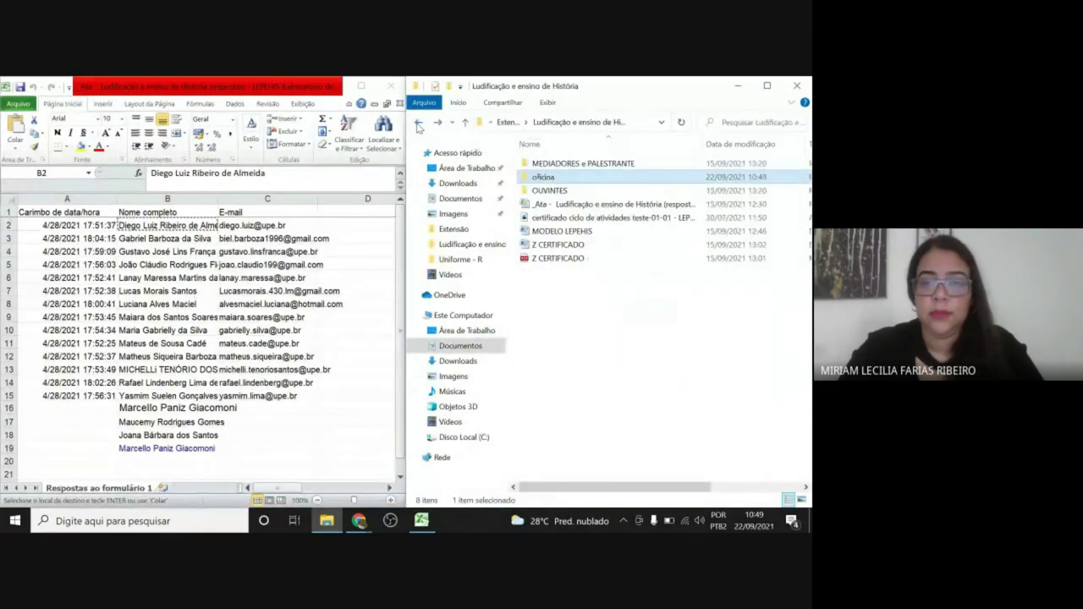
double_click(563, 190)
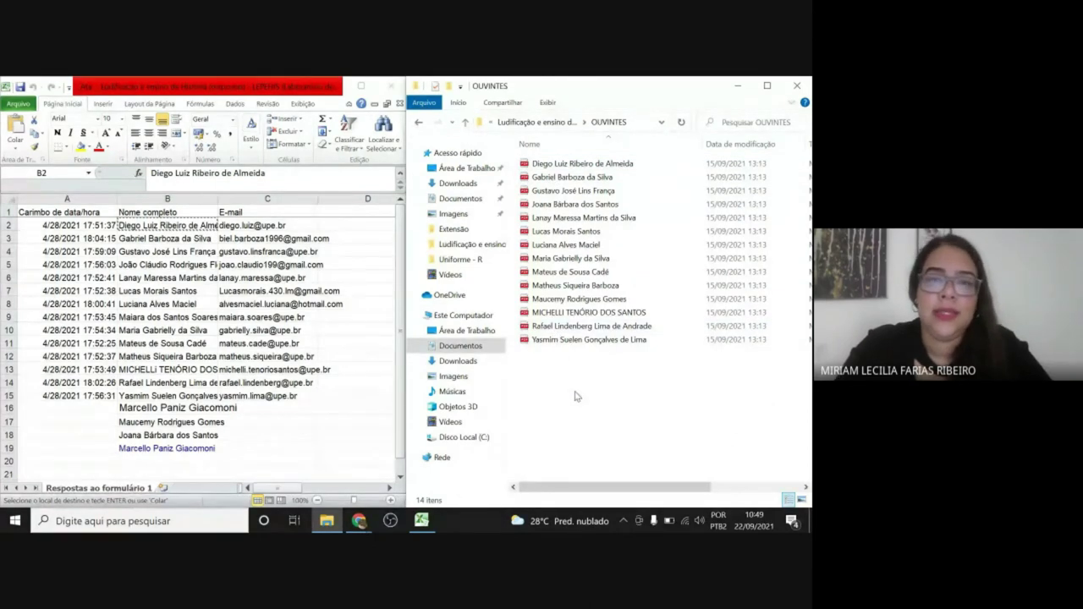
left_click(389, 91)
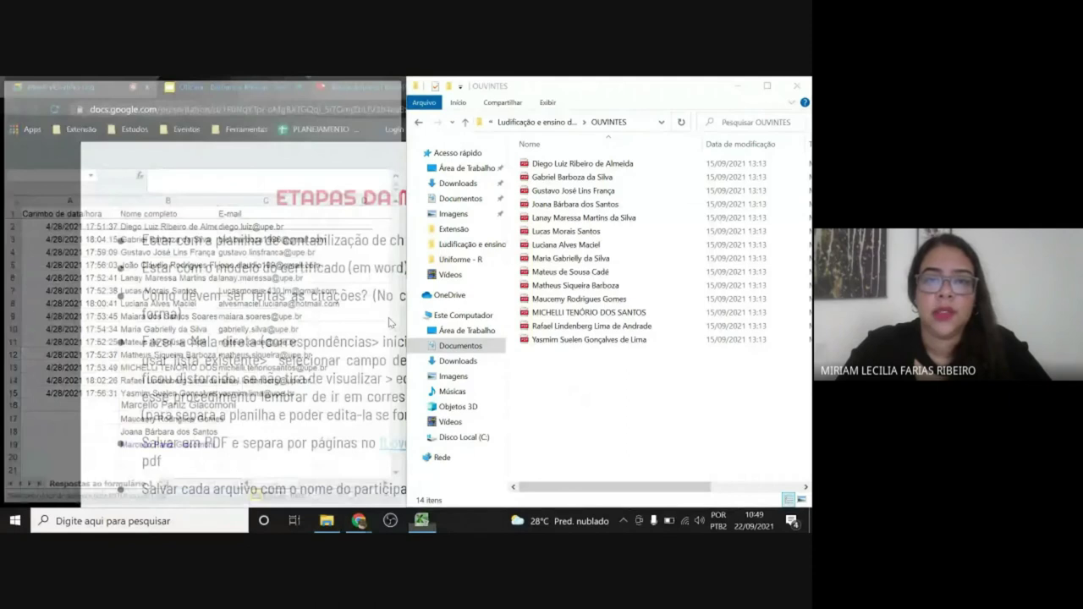
left_click(767, 85)
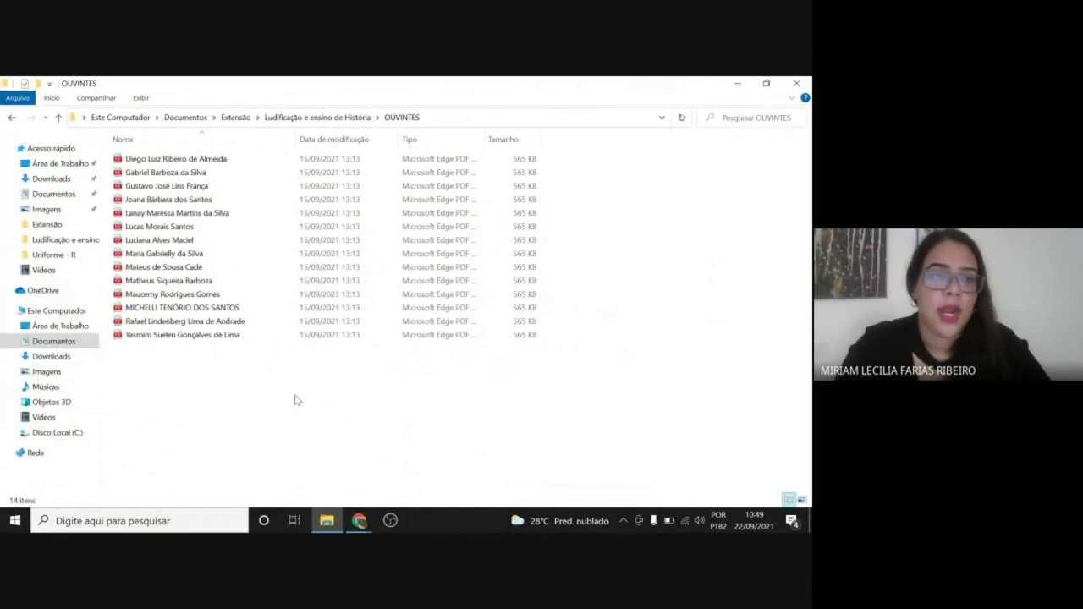
Reopen the MODELO LEPEHIS template in Word, dismiss the activation notice, then minimize Word.
left_click(12, 118)
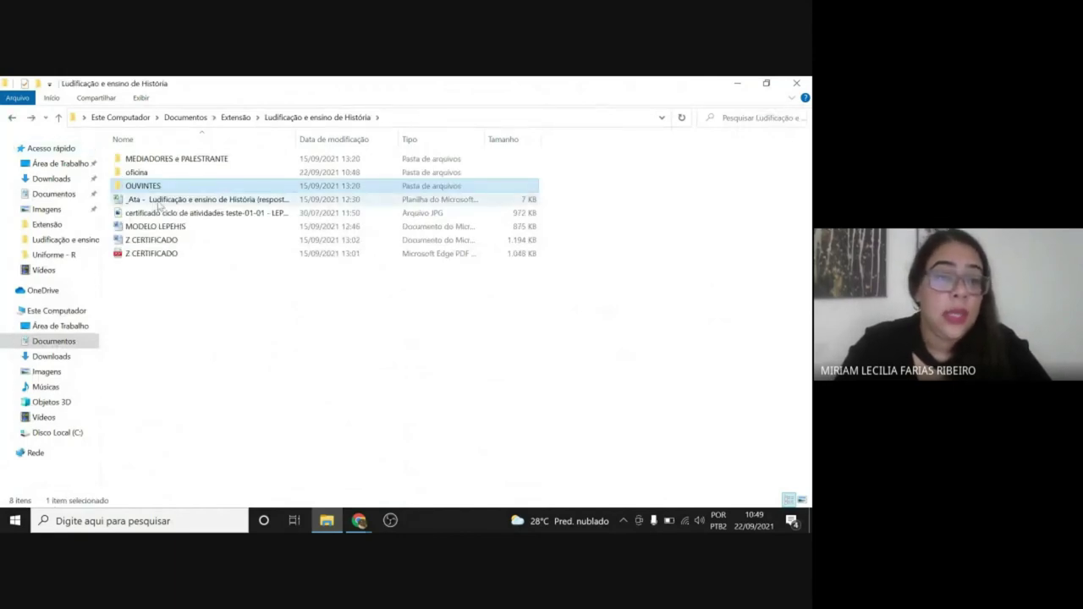
double_click(161, 226)
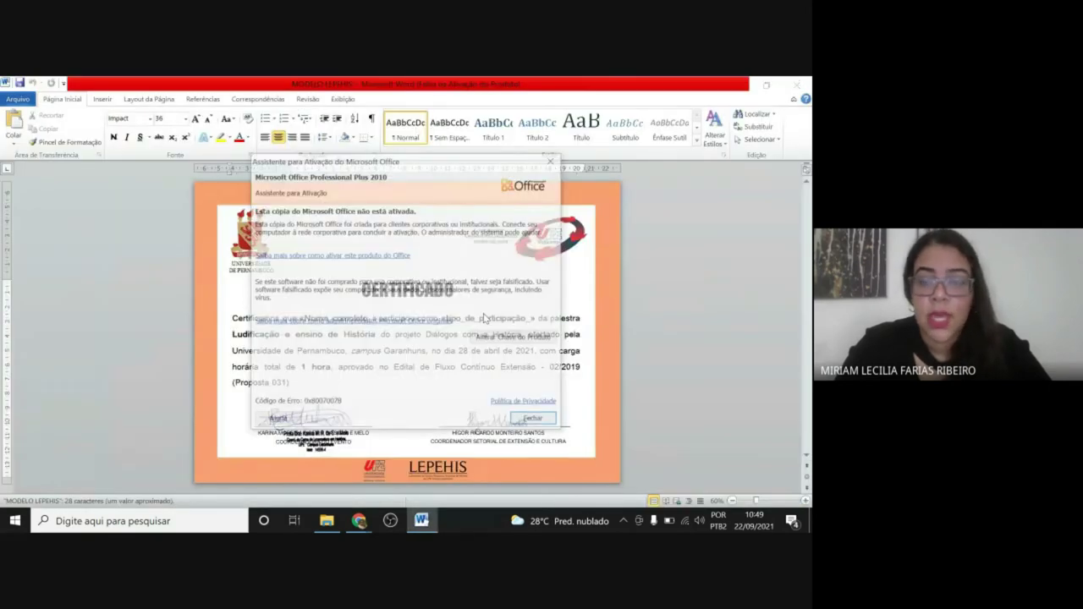
left_click(552, 159)
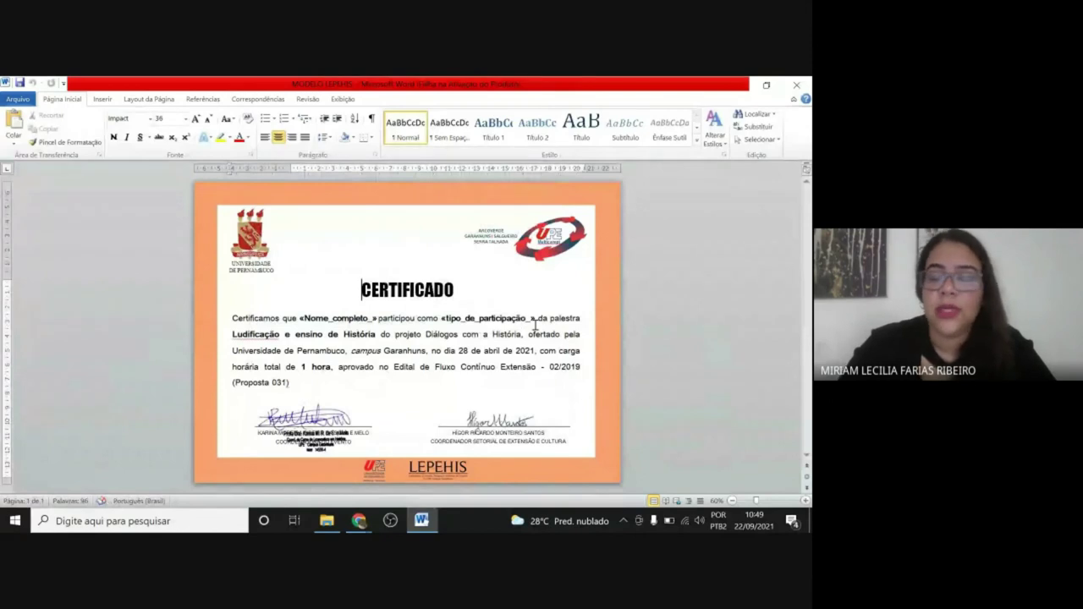
left_click(736, 86)
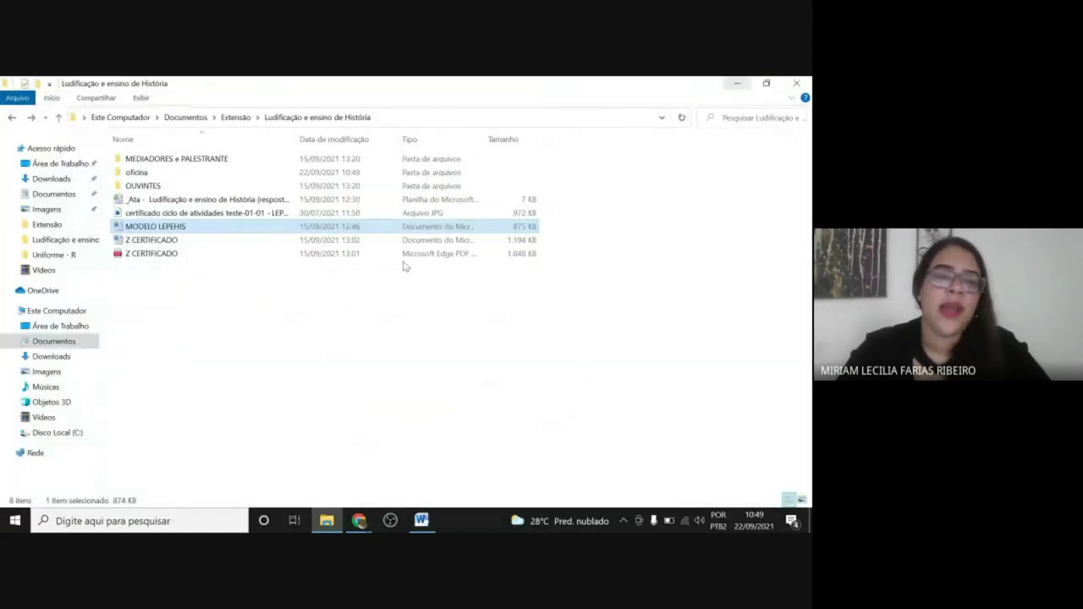
double_click(166, 186)
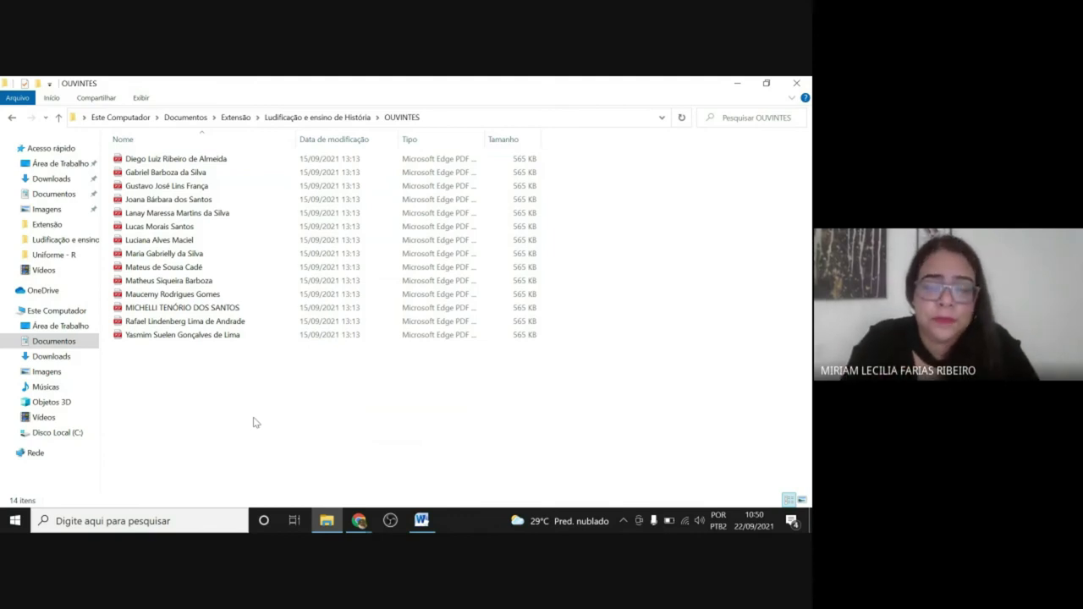
left_click(173, 227)
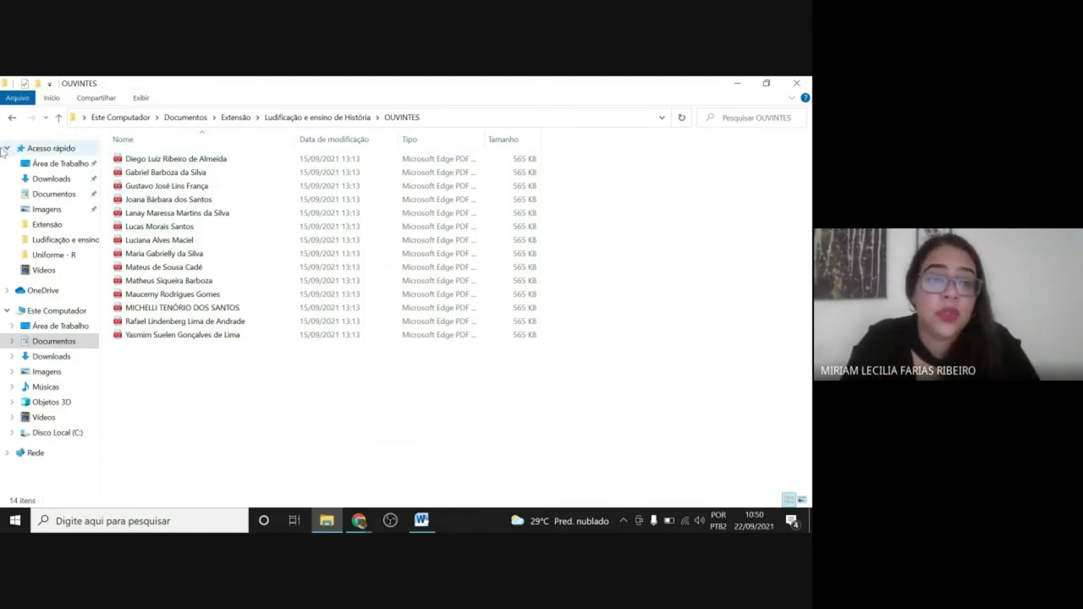
left_click(12, 117)
left_click(152, 173)
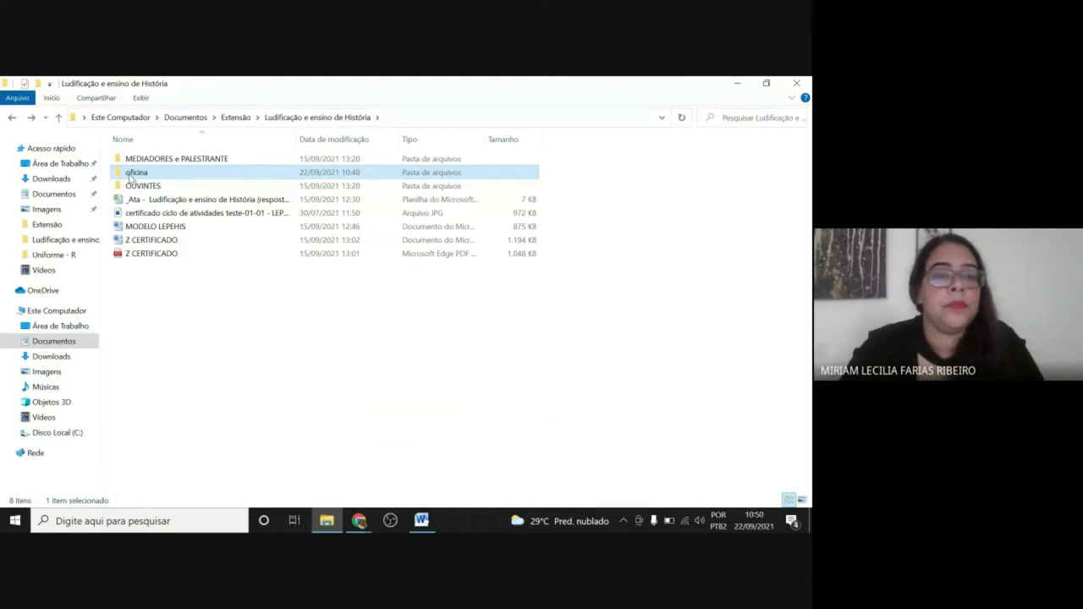
left_click(241, 116)
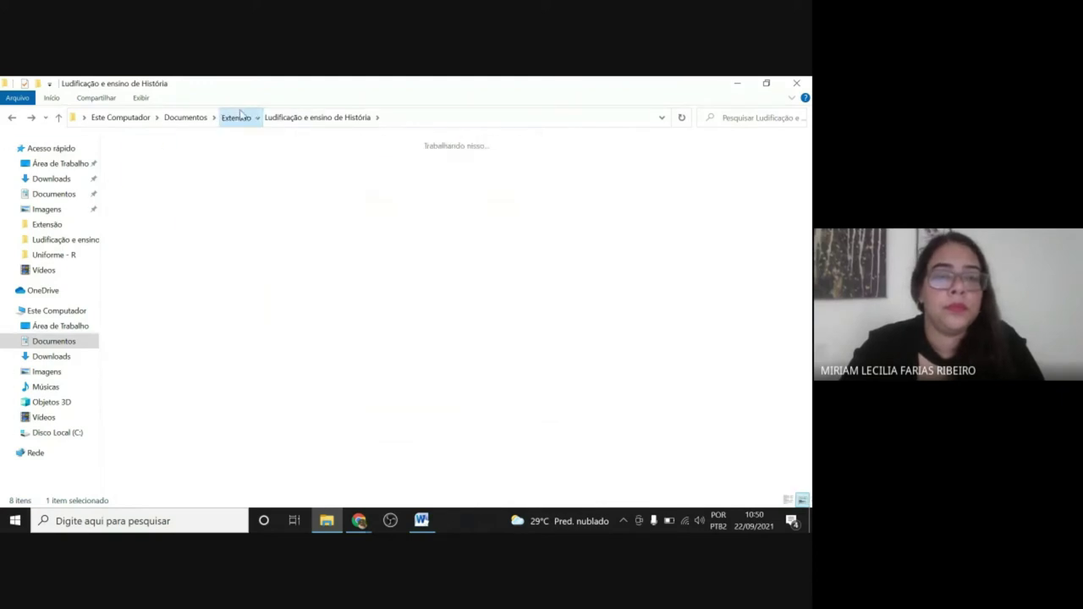
double_click(215, 174)
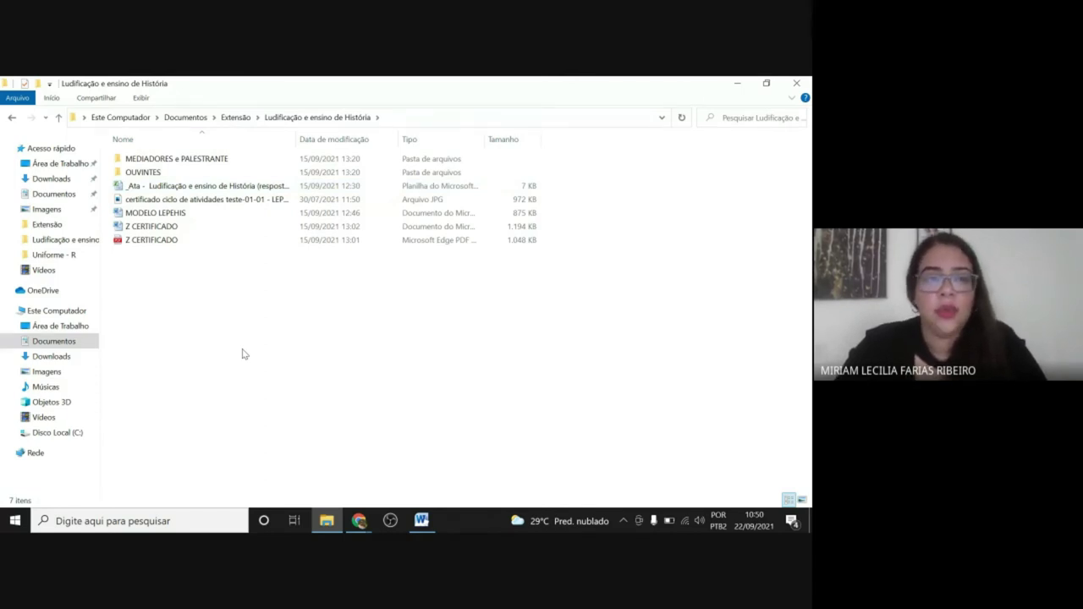
double_click(140, 173)
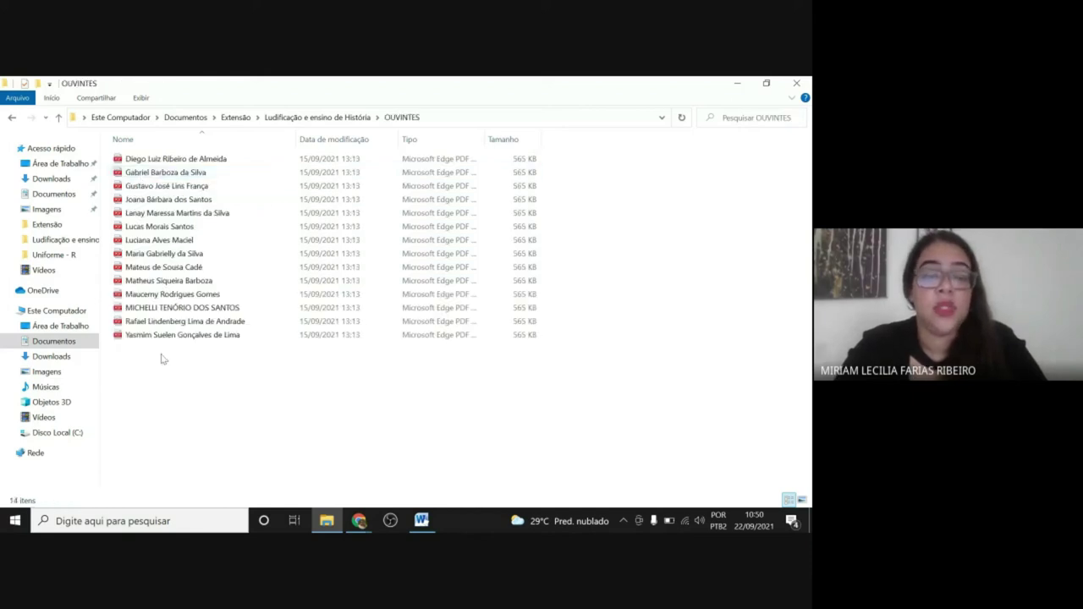
left_click(13, 117)
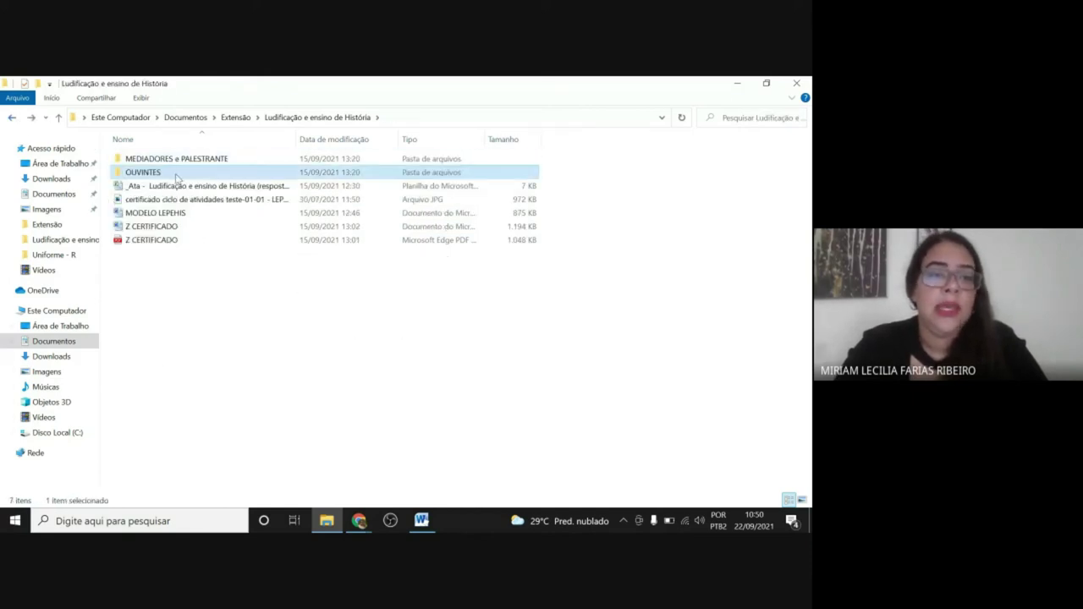
double_click(181, 160)
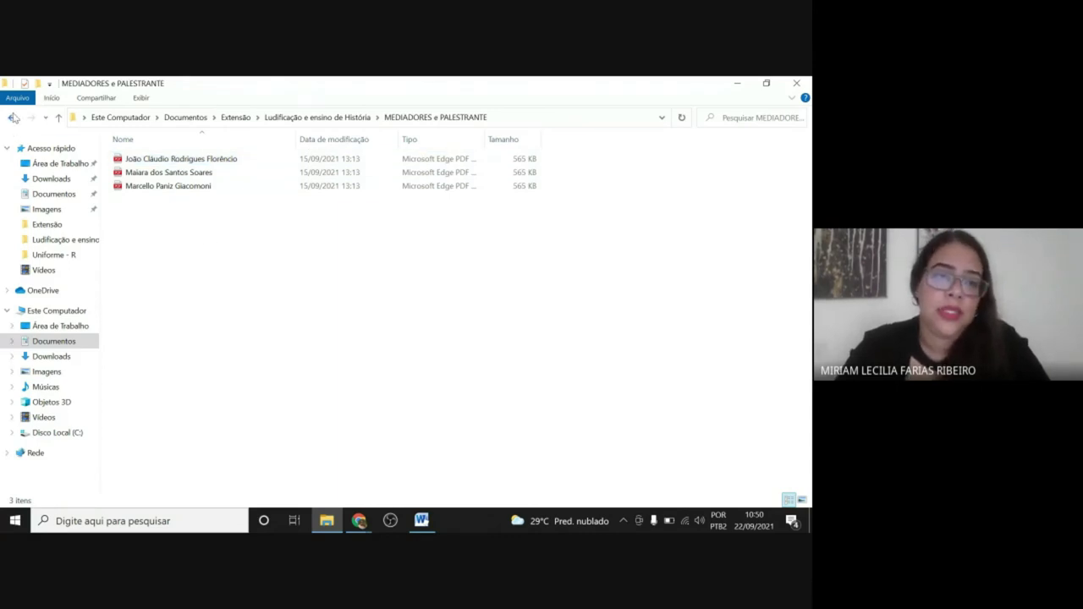
left_click(13, 117)
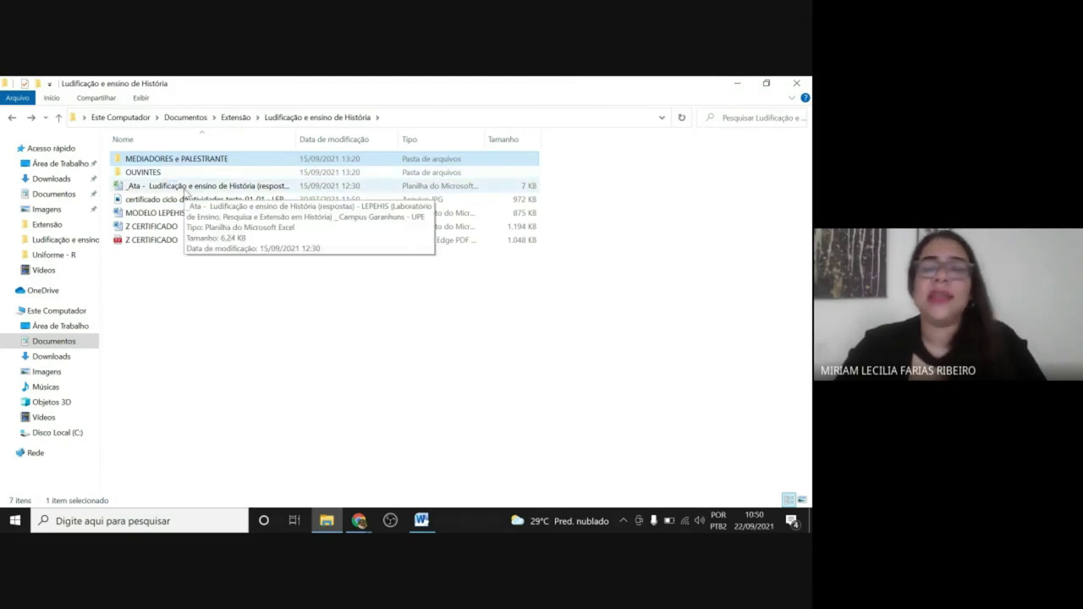
mouse_move(207, 185)
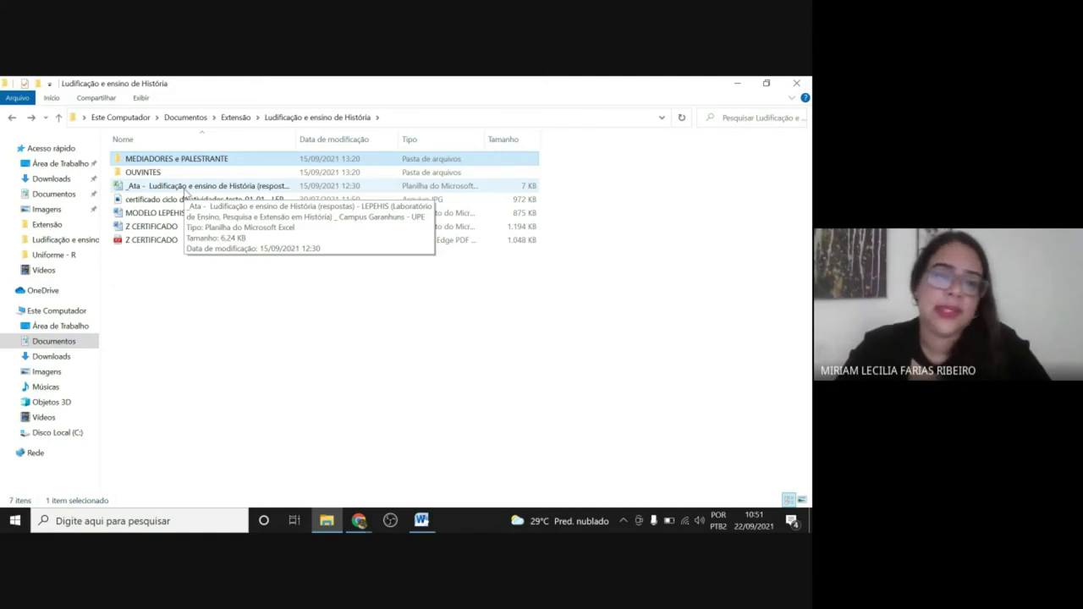
double_click(186, 186)
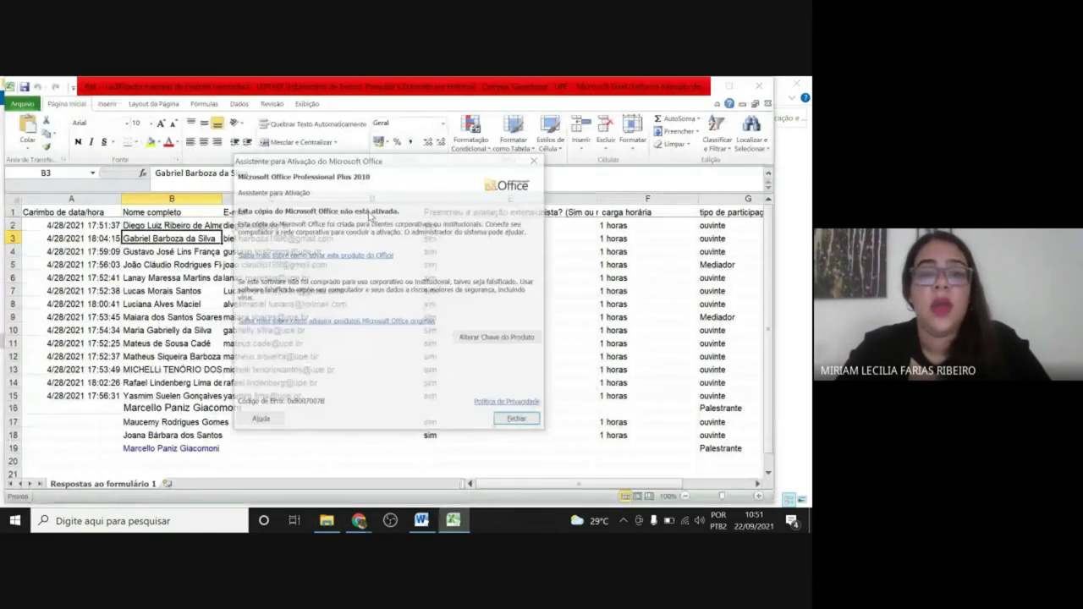
left_click(535, 161)
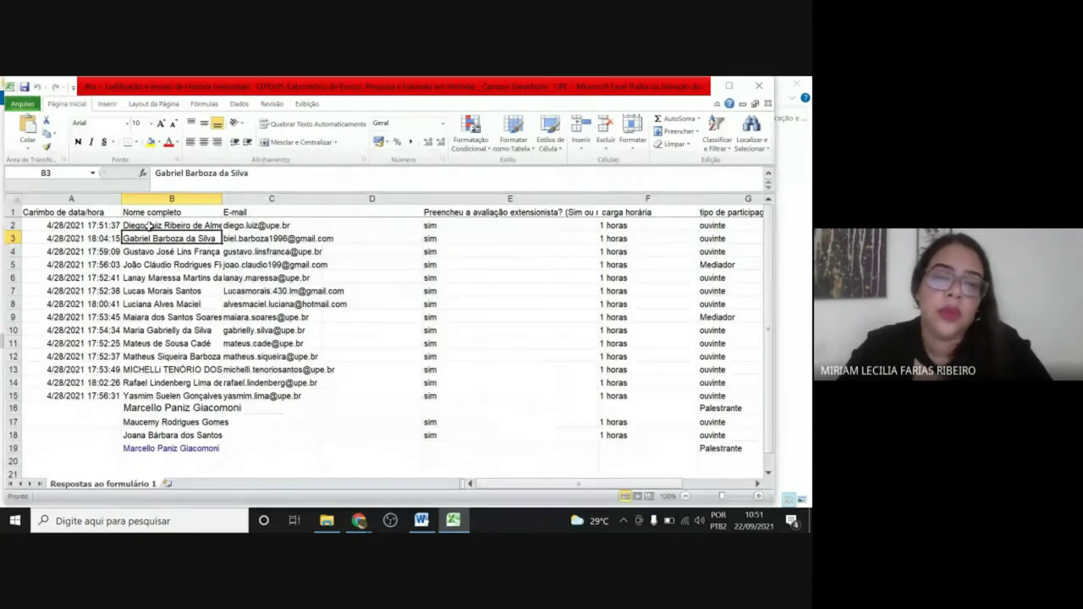
left_click(166, 199)
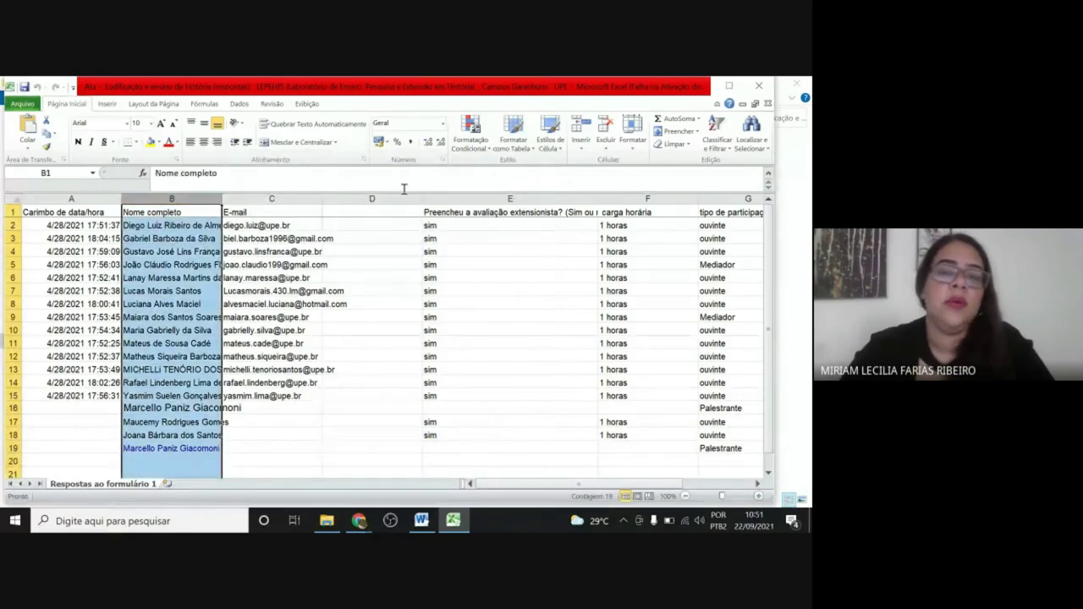
left_click(716, 198)
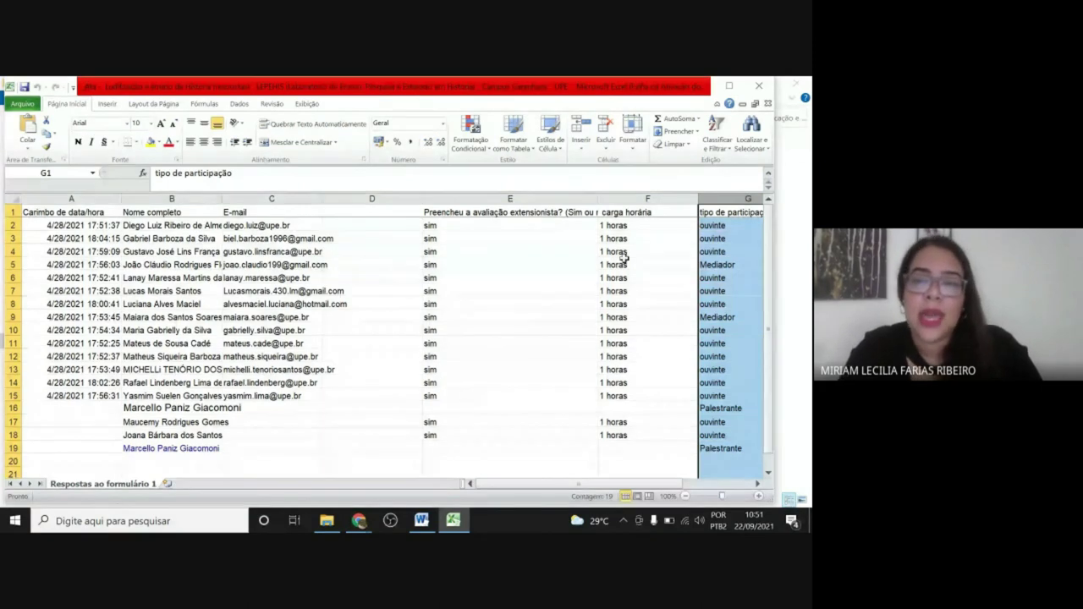
left_click(621, 193)
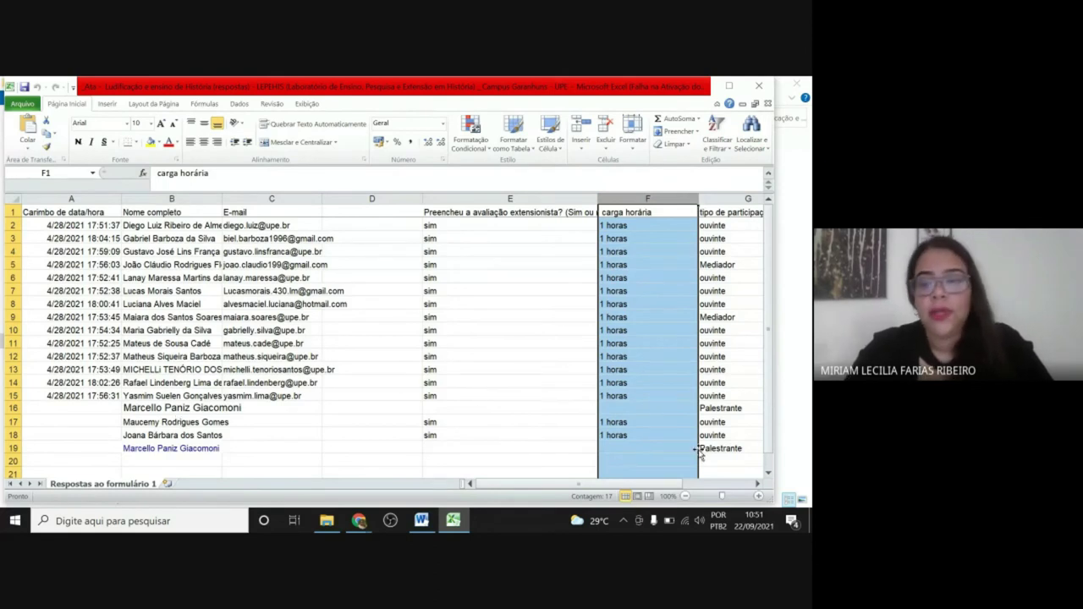
left_click(758, 485)
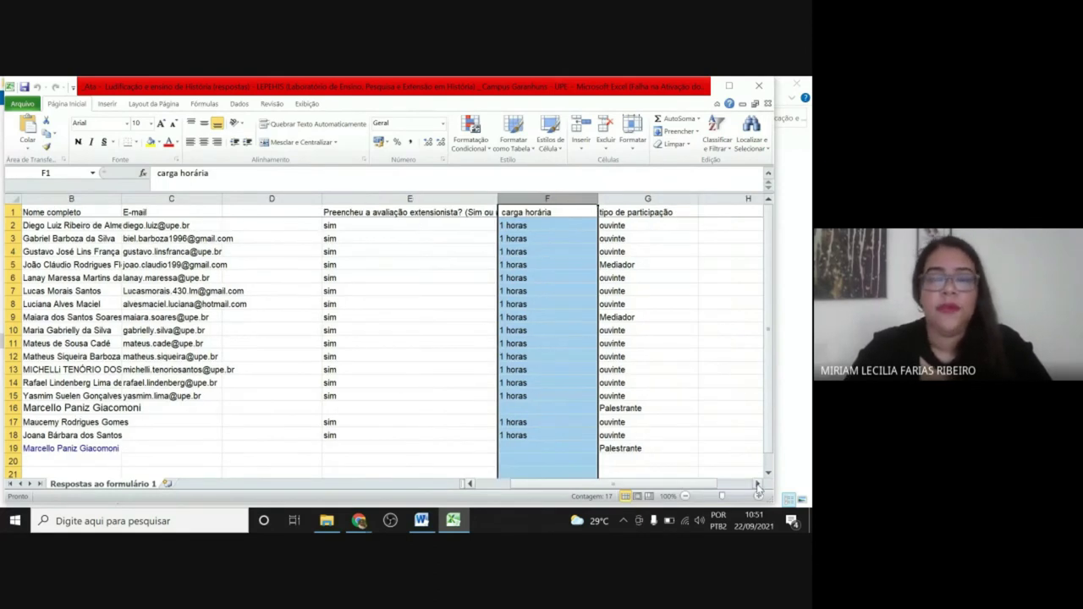
left_click(758, 486)
left_click(759, 85)
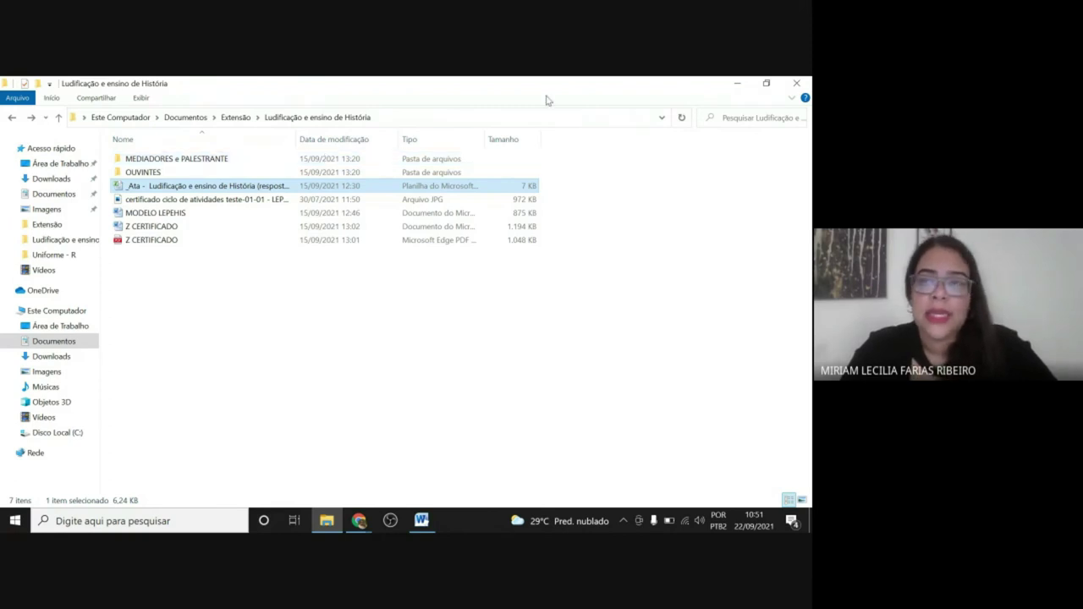
Minimize Explorer and present the '03 Envio dos certificados' slide full screen with Ctrl+F5.
left_click(732, 84)
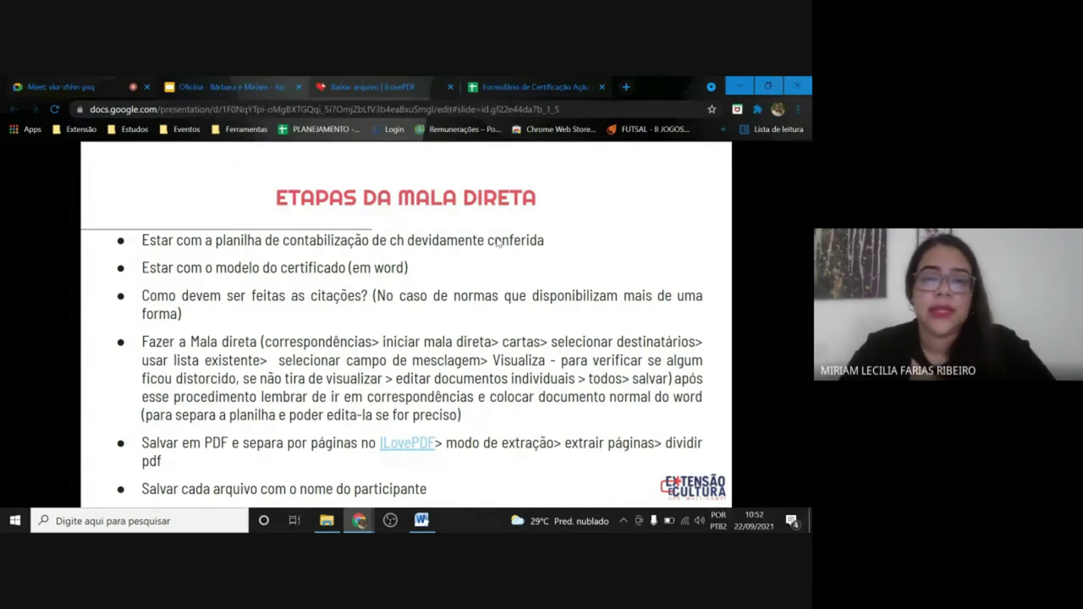
key("ctrl+F5")
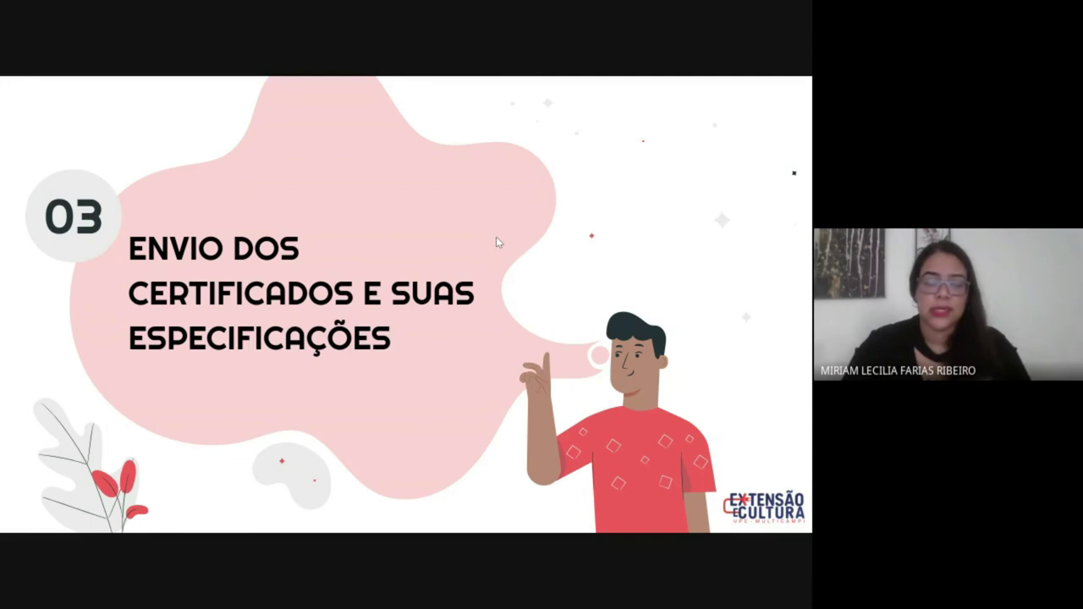
Advance to slide 12 with the example certificate email and its OUVINTES and MEDIADORES e PALESTRANTE links.
left_click(496, 236)
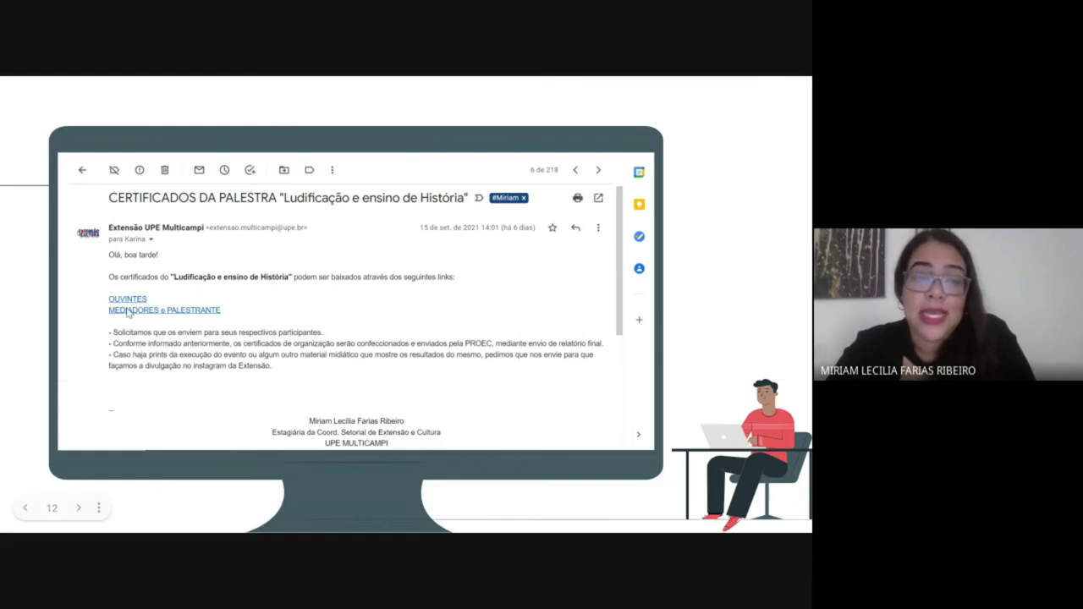
mouse_move(135, 311)
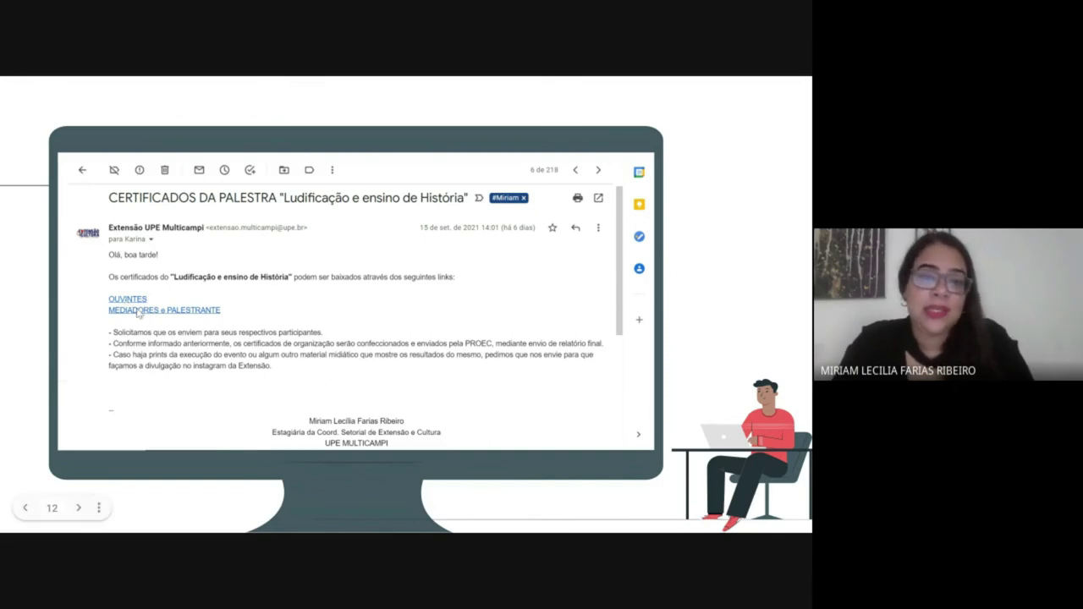
Exit full-screen view of the email example slide.
key("F11")
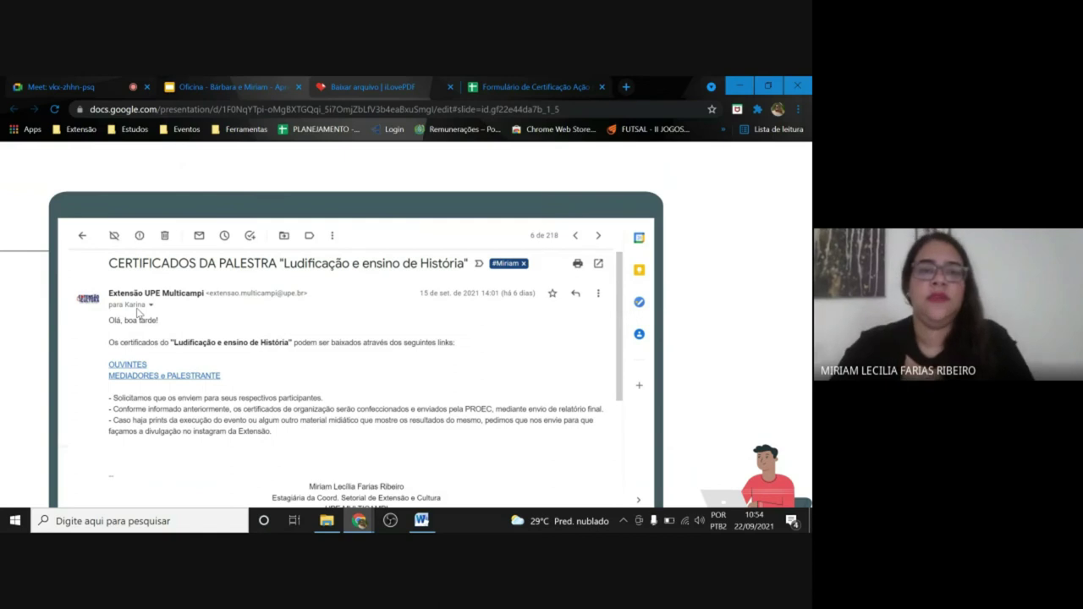
End the slideshow and open Gmail in a new tab from the Extensão bookmarks.
key("Escape")
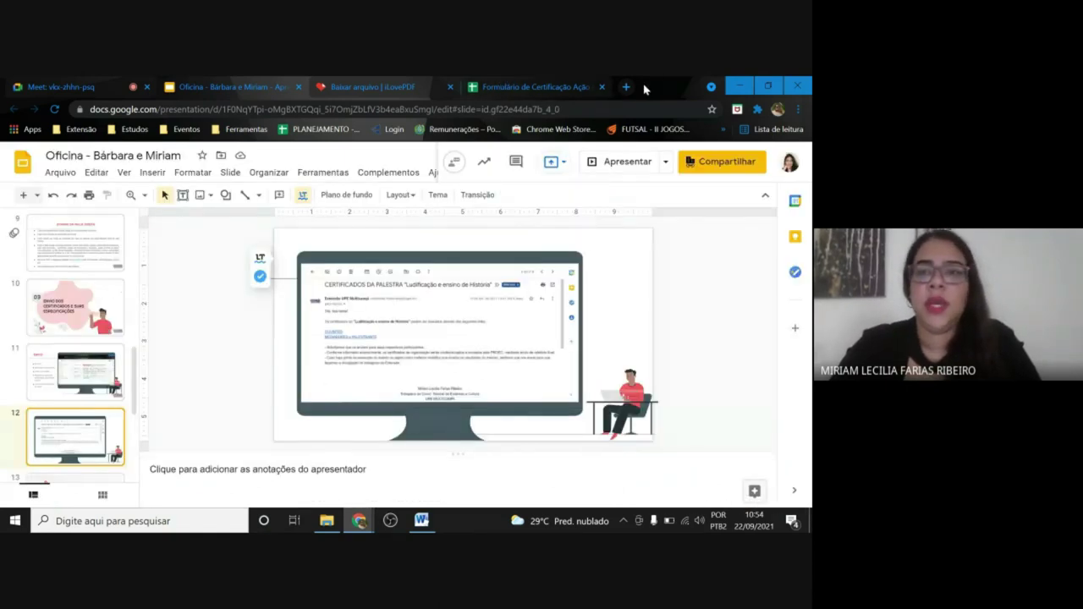
left_click(627, 86)
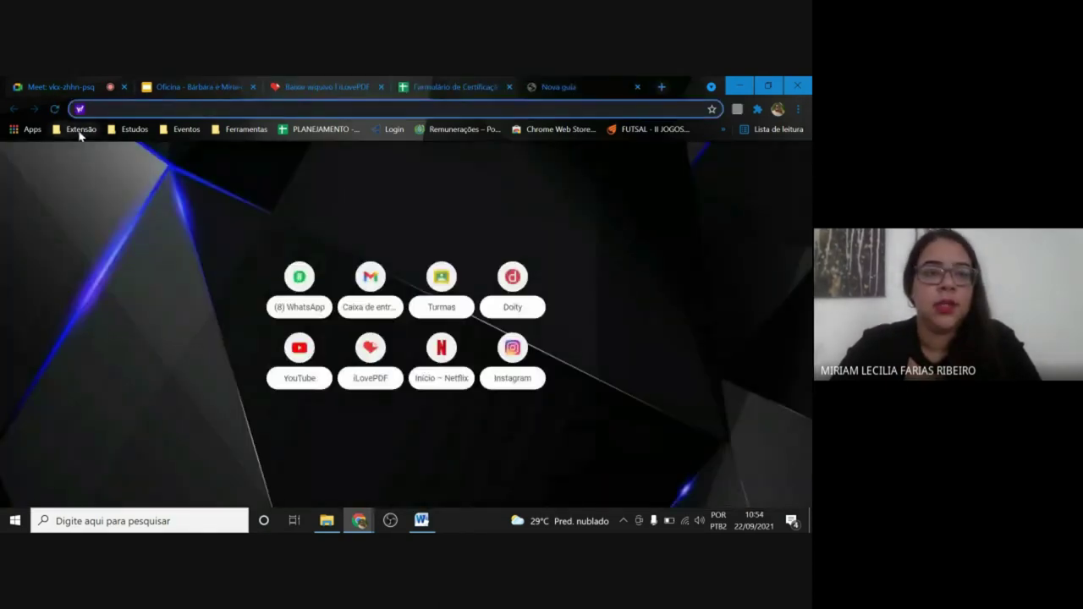
left_click(82, 129)
left_click(101, 151)
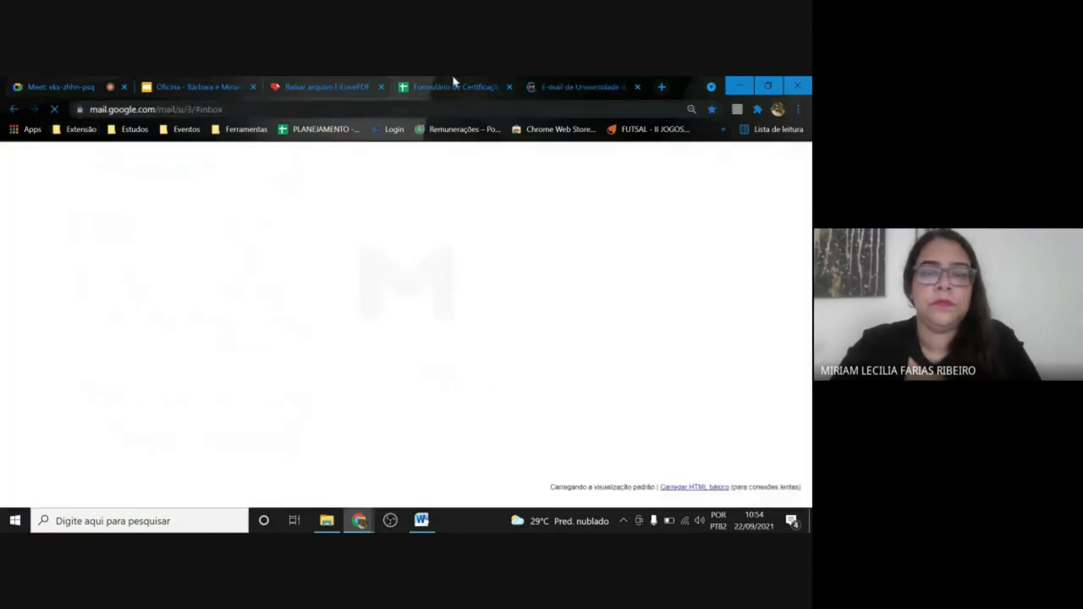
left_click(377, 87)
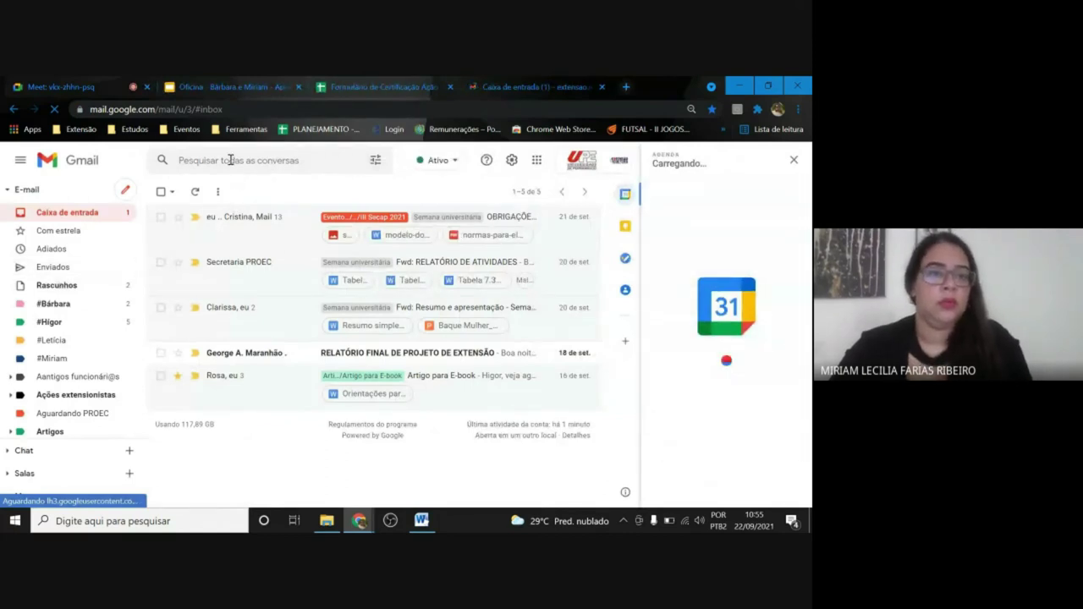
Start a new email with the subject 'Certificados da palestra'.
left_click(124, 192)
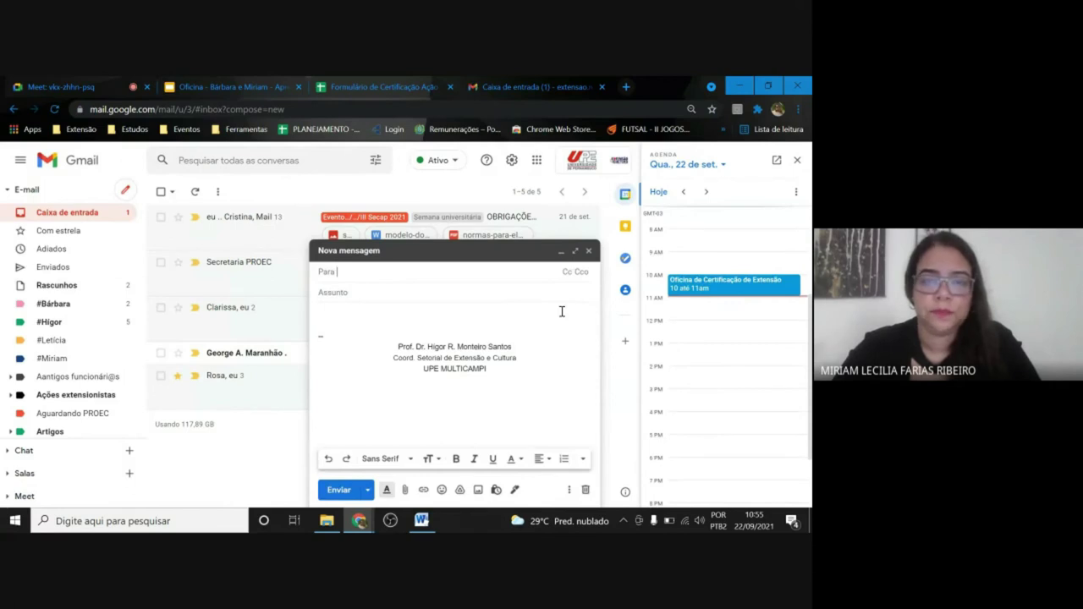
left_click(407, 290)
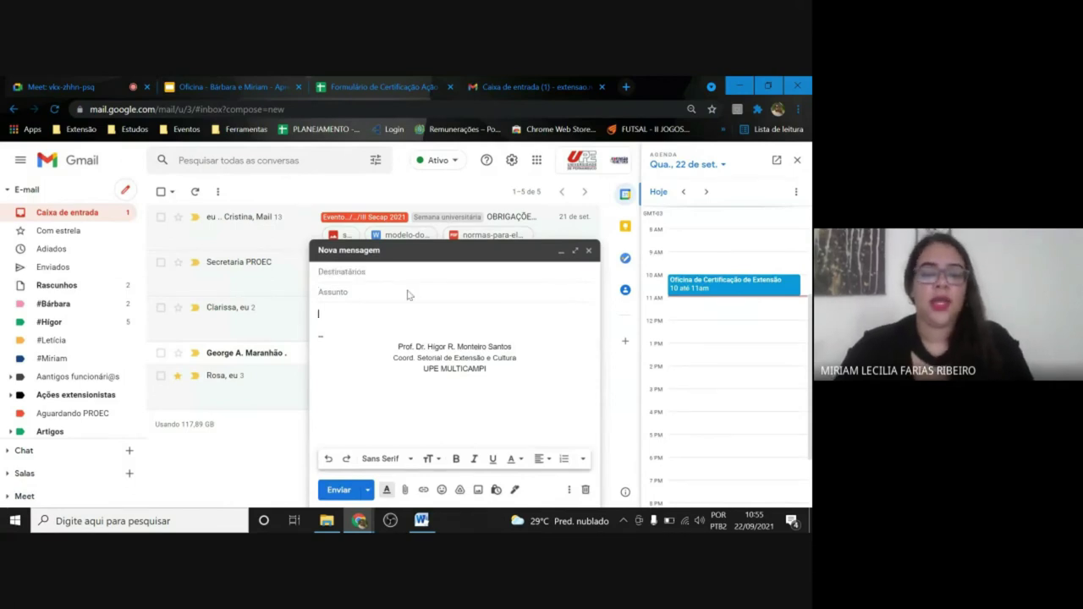
type("c")
left_click(386, 288)
type("Certificados d")
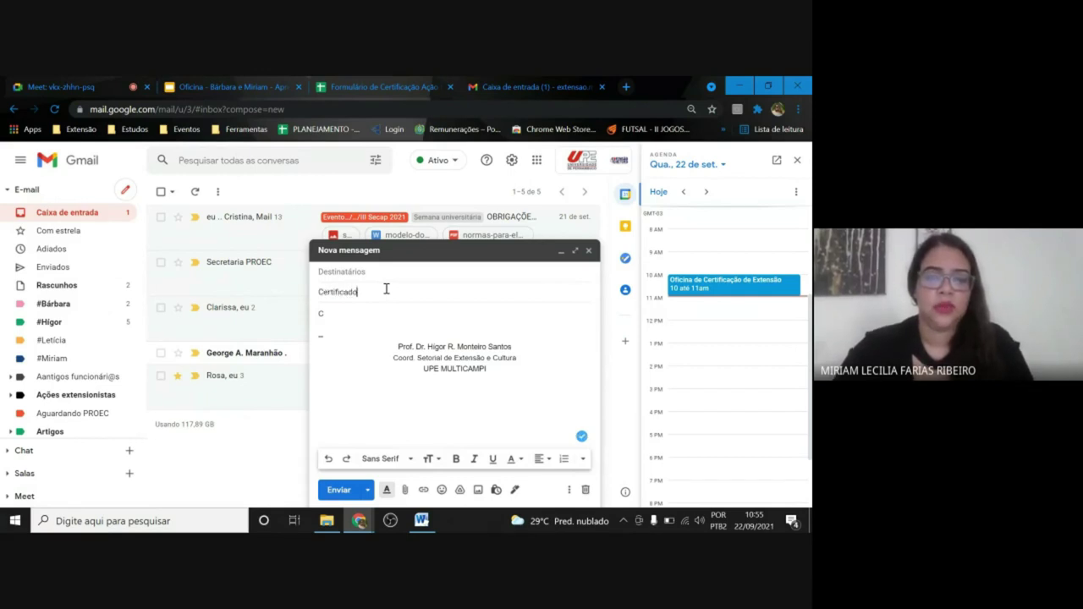
type("a palestra")
Back in the presentation, view the example email slide full screen, then exit the slideshow.
left_click(224, 83)
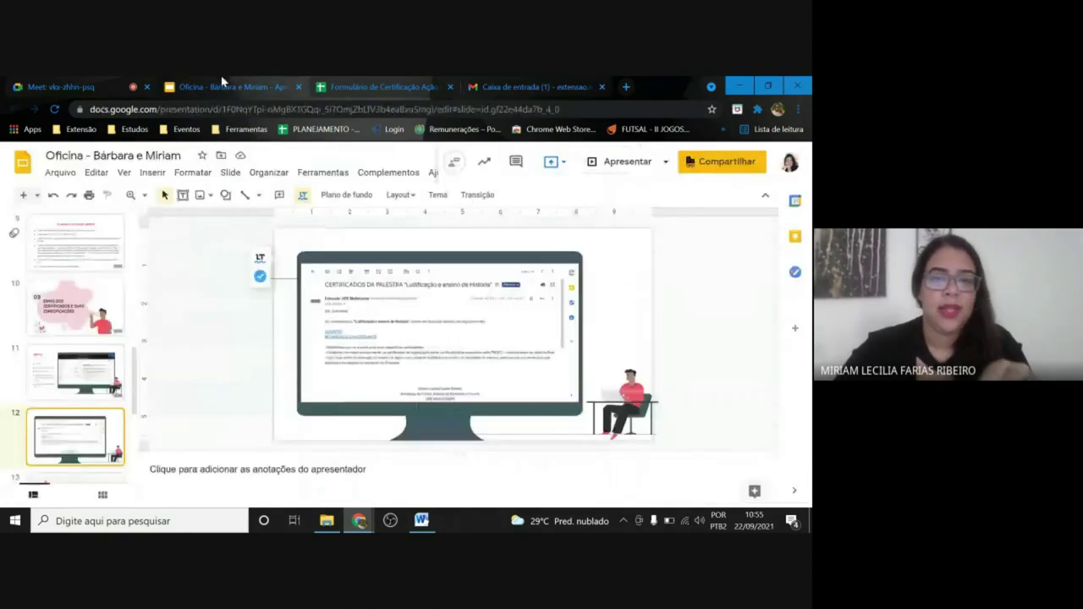
left_click(599, 167)
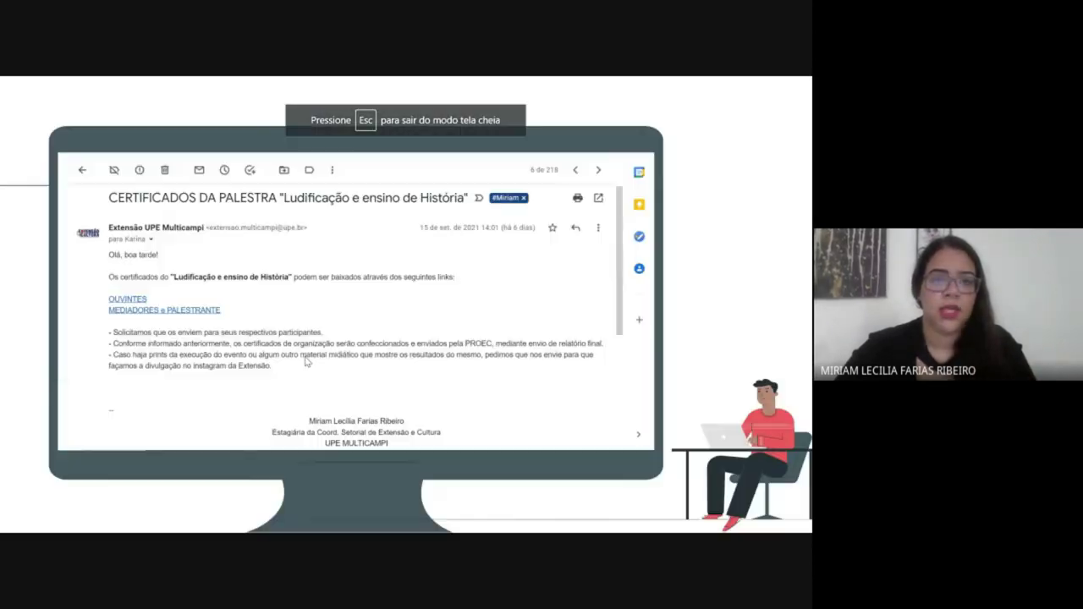
key("Escape")
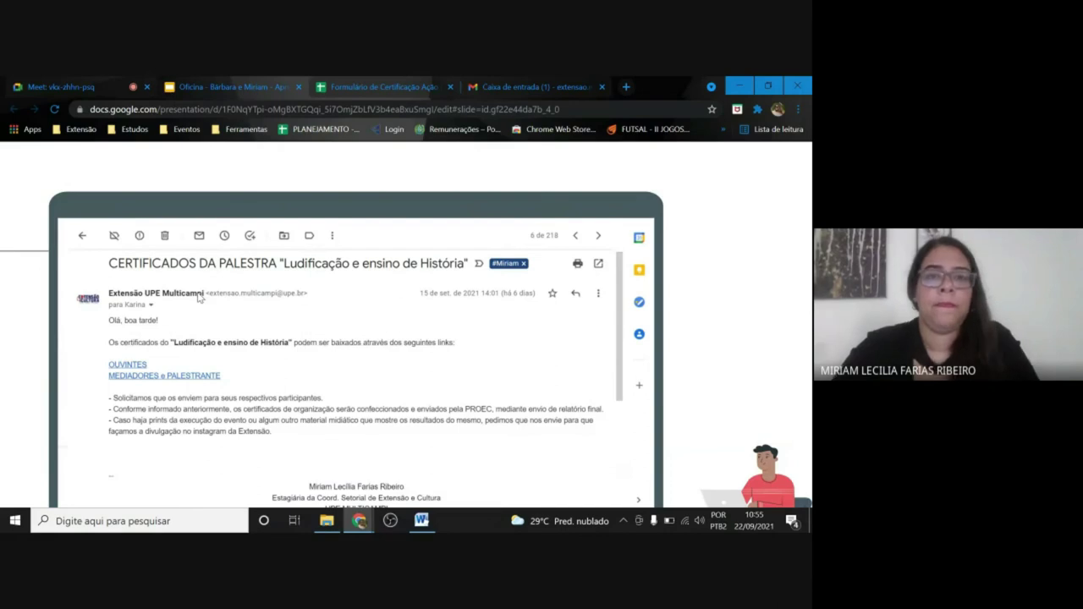
key("Escape")
Search Gmail for the contact's address, minimize the draft, and open the earlier CERTIFICADOS DA PALESTRA email.
left_click(487, 84)
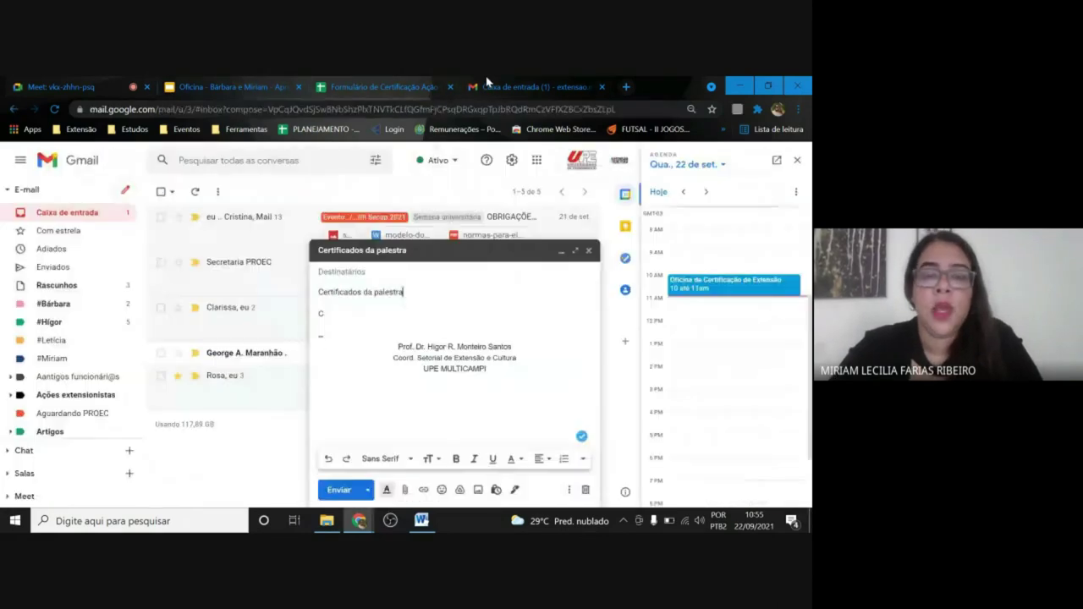
left_click(281, 158)
type("karina")
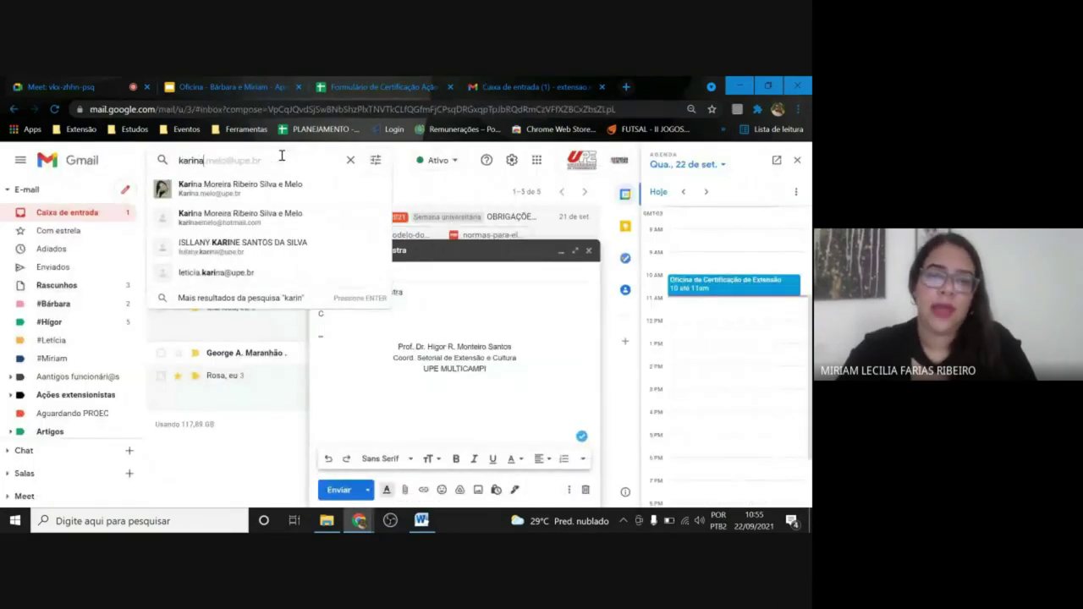
left_click(294, 187)
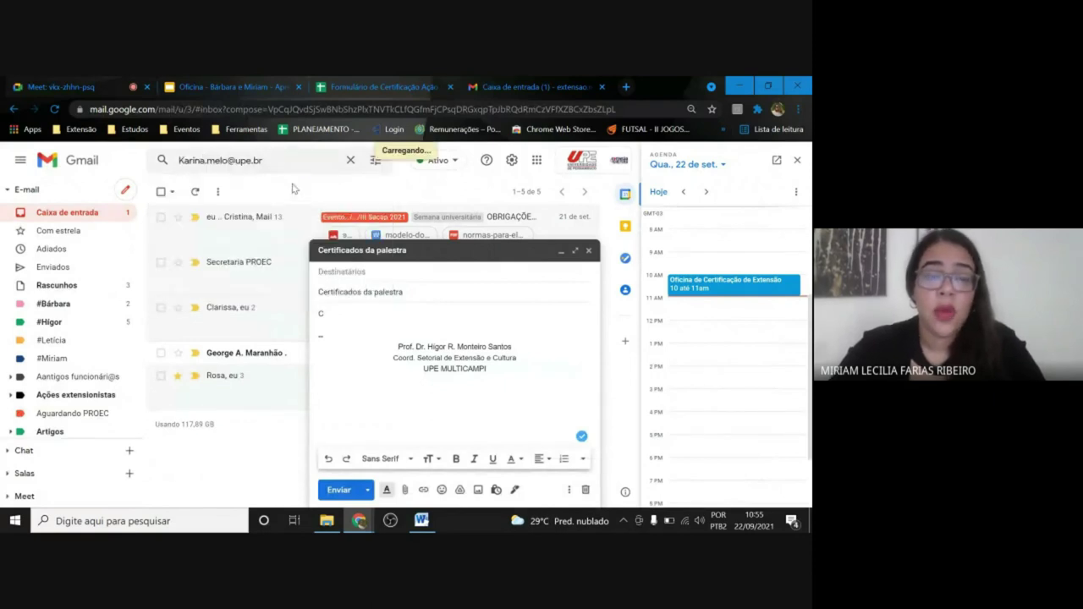
left_click(561, 251)
left_click(250, 344)
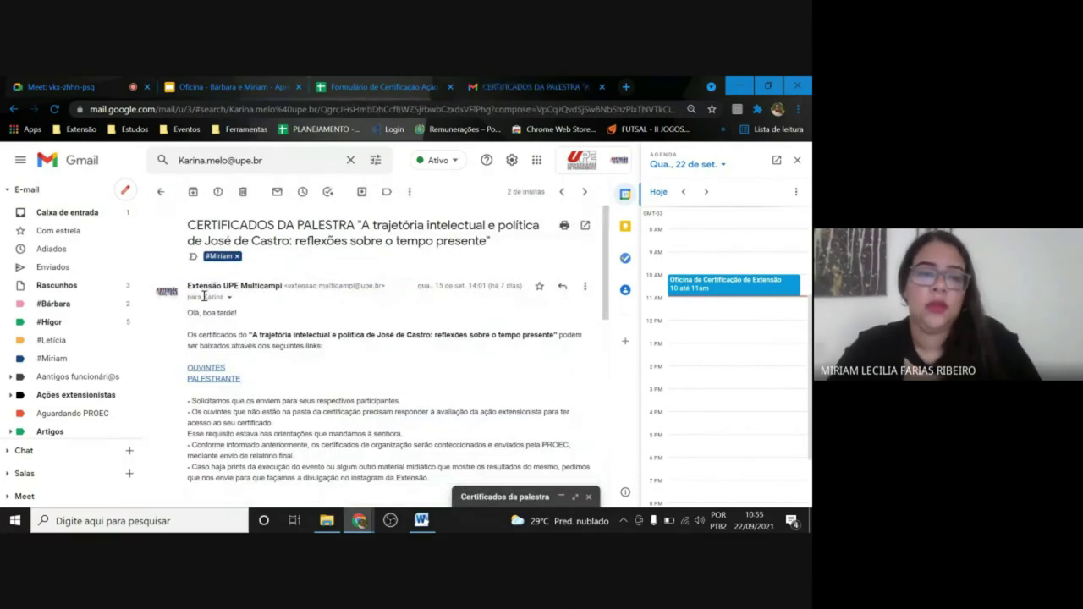
Select and copy the body text of the earlier certificate email.
left_click_drag(187, 316, 450, 483)
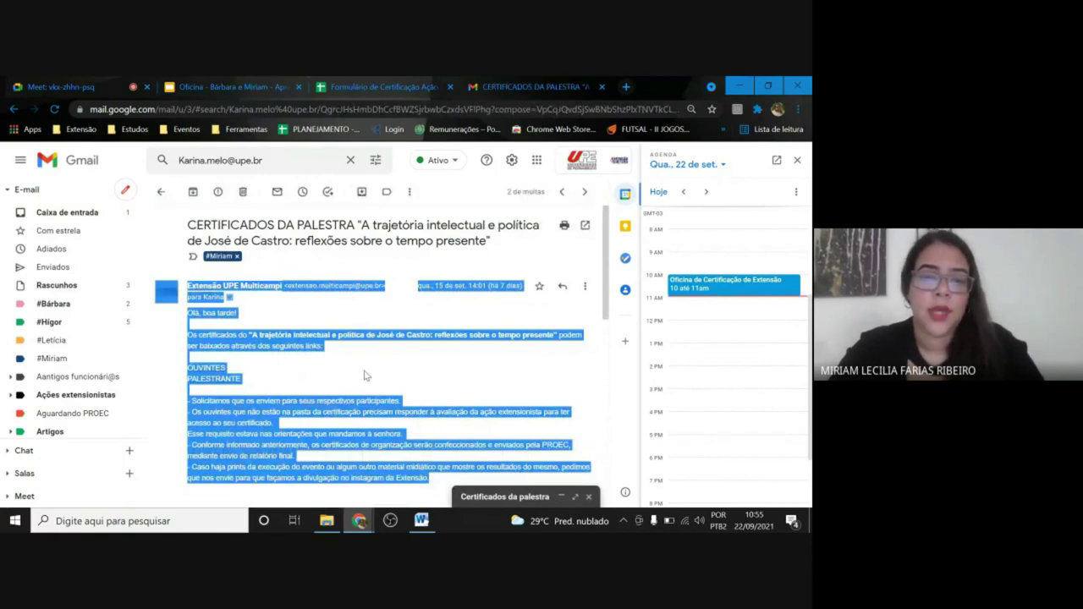
left_click(190, 311)
mouse_move(243, 346)
left_mouse_down()
mouse_move(421, 478)
mouse_move(265, 400)
mouse_move(187, 325)
mouse_move(452, 480)
left_mouse_up()
left_click(187, 314)
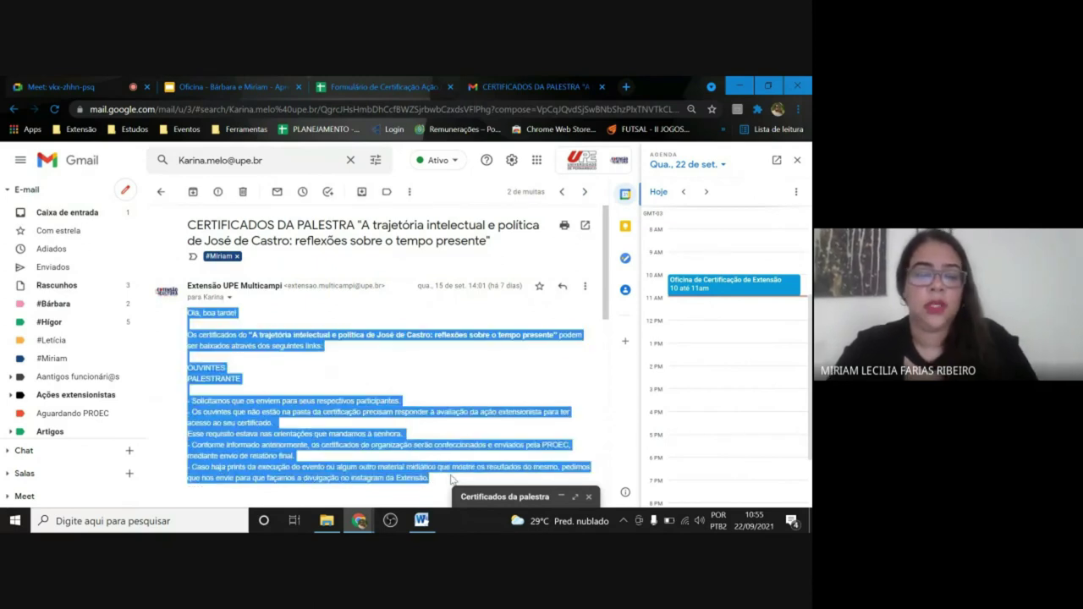
Paste the copied text into the draft body, close the calendar panel, and delete part of the old talk title.
left_click(499, 497)
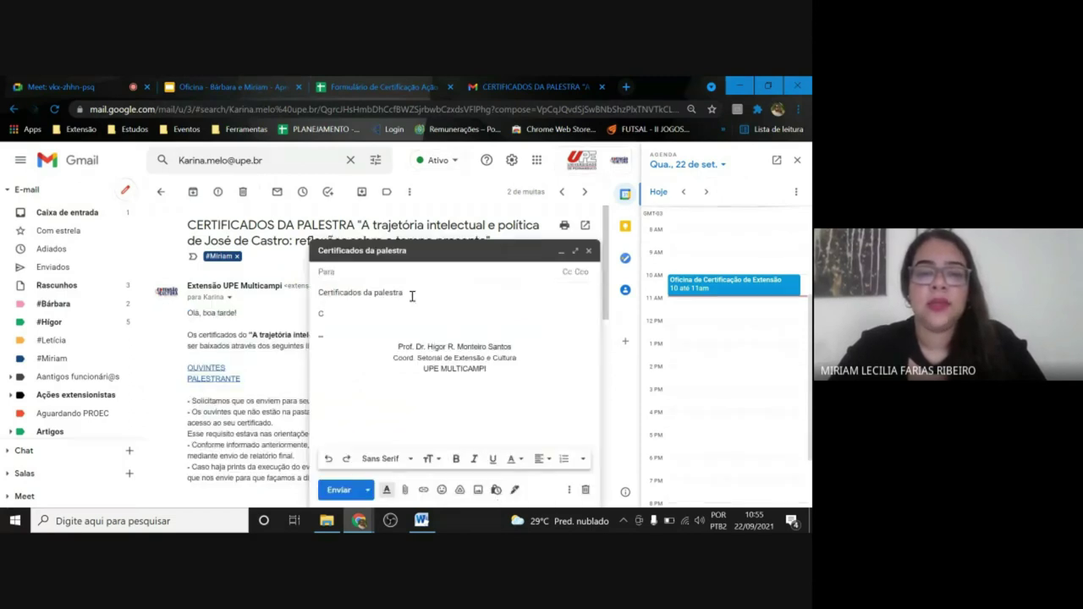
left_click(341, 311)
key("BackSpace")
key("ctrl+v")
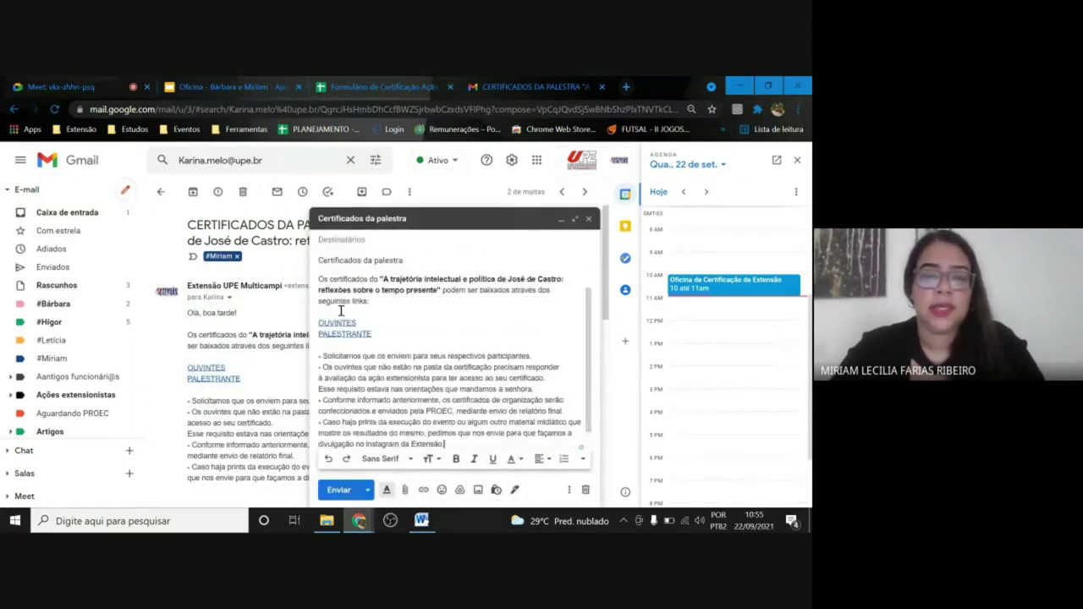
left_click(798, 161)
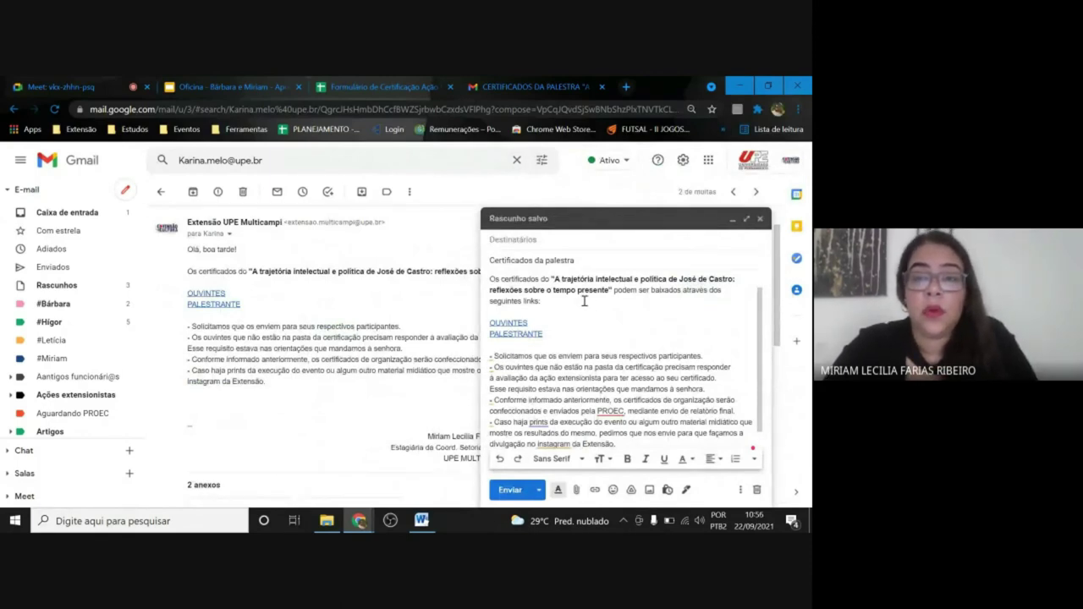
left_click(556, 282)
key("Delete")
key("Delete")
key("Delete")
key("Delete")
key("Delete")
key("Delete")
key("Delete")
key("Delete")
key("Delete")
key("Delete")
key("Delete")
key("Delete")
key("Delete")
key("Delete")
key("Delete")
key("Delete")
key("Delete")
key("Delete")
key("Delete")
key("Delete")
key("Delete")
key("Delete")
key("Delete")
key("Delete")
key("Delete")
key("Delete")
key("Delete")
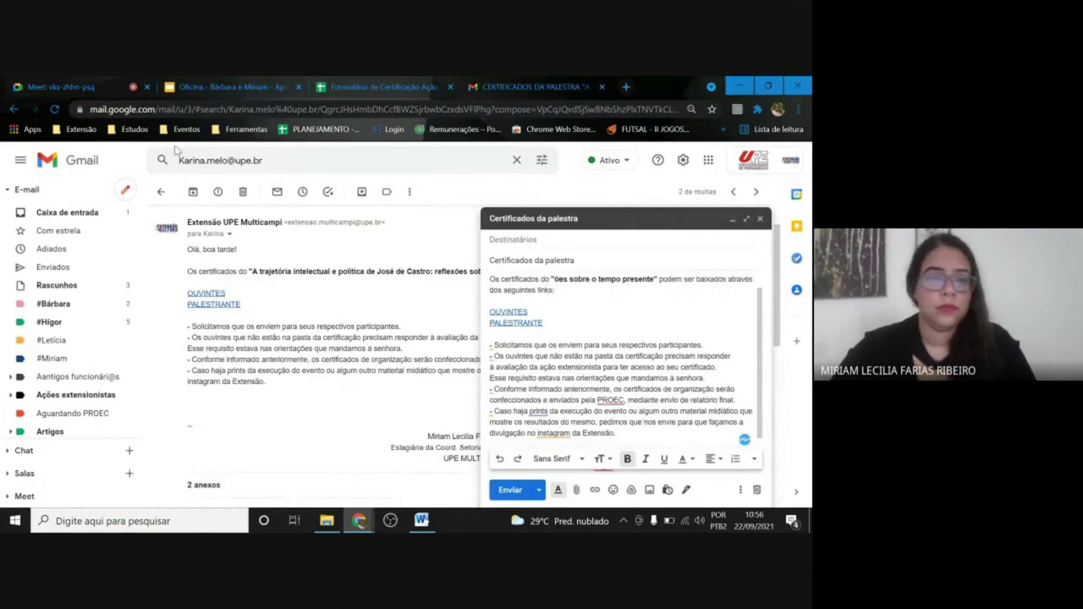
Copy the Ludificação e ensino de História email body and paste it over the draft body.
left_click(162, 193)
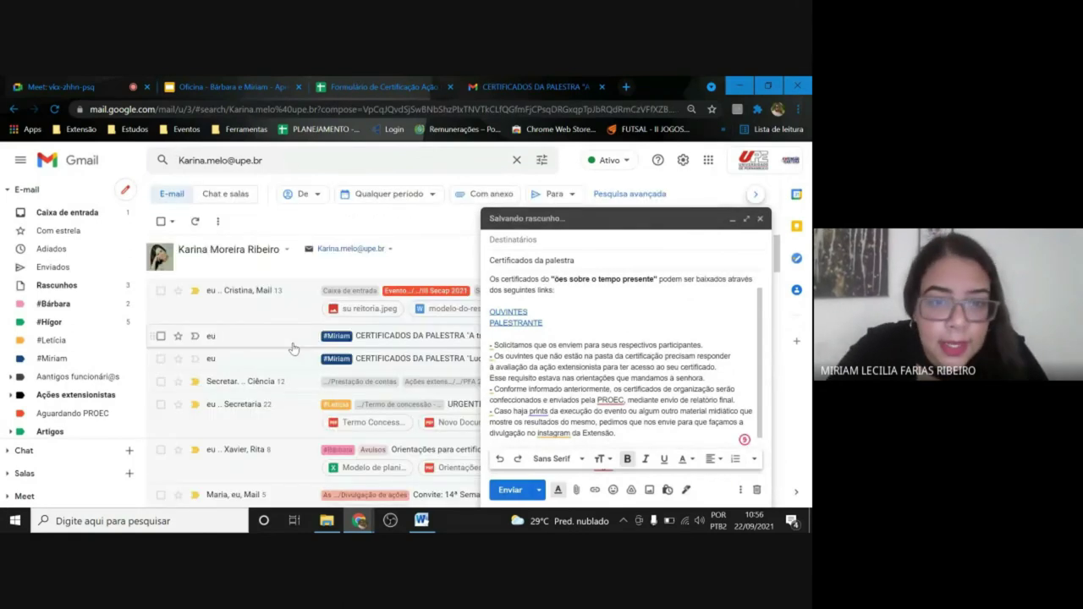
left_click(292, 359)
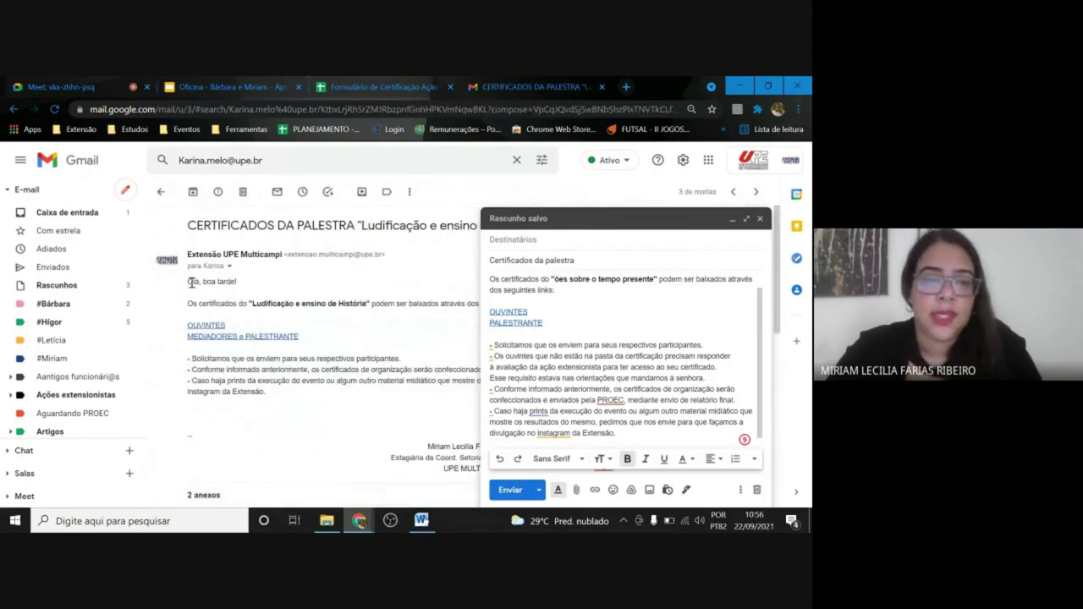
left_click_drag(188, 283, 276, 404)
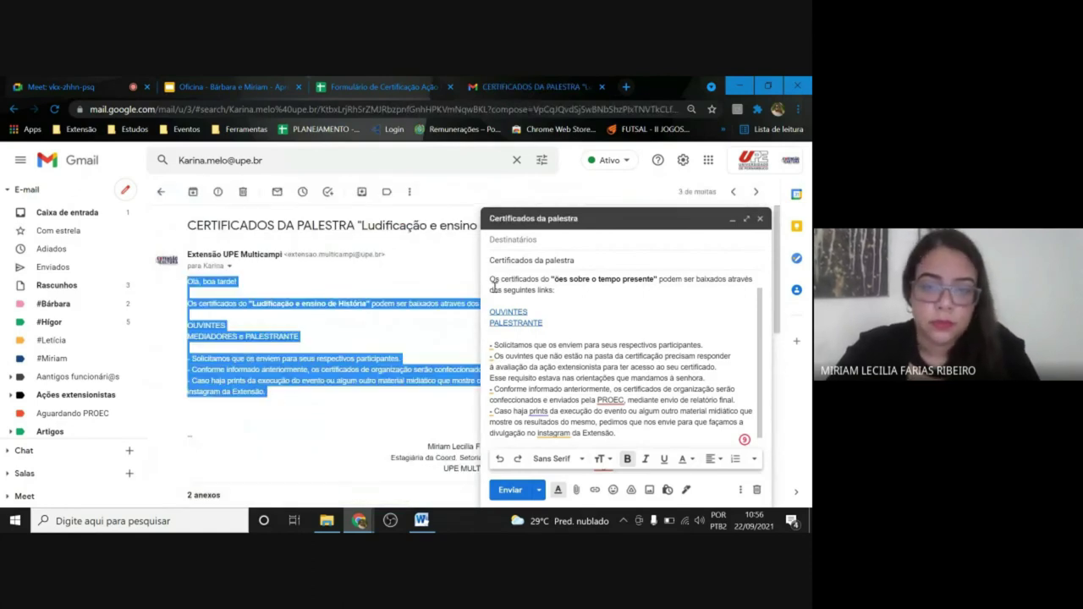
left_click_drag(491, 280, 617, 438)
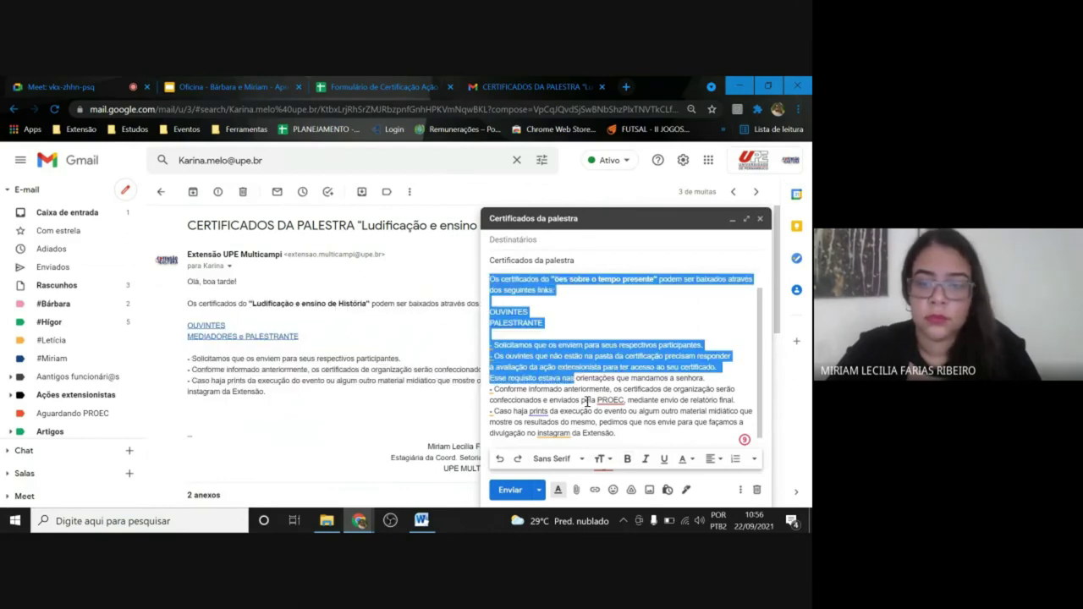
type("Olá, boa tarde!  Os certificados do \"Ludificação e ensino de História\" podem ser baixados através dos seguintes links:  OUVINTES MEDIADORES e PALESTRANTE  - Solicitamos que os enviem para seus respectivos participantes. - Conforme informado anteriormente, os certificados de organização serão confeccionados e enviados pela PROEC, mediante envio de relatório final. - Caso haja prints da execução do evento ou algum outro material midiático que mostre os resultados do mesmo, pedimos que nos envie para que façamos a divulgação no instagram da Extensão.")
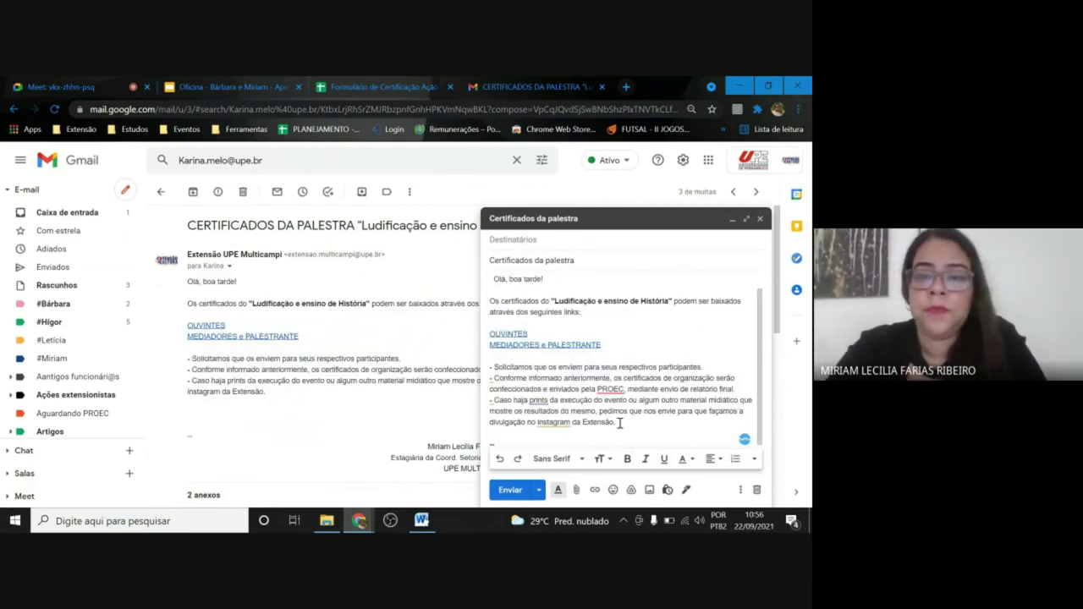
Remove the links from OUVINTES and MEDIADORES e PALESTRANTE in the draft.
left_click(520, 334)
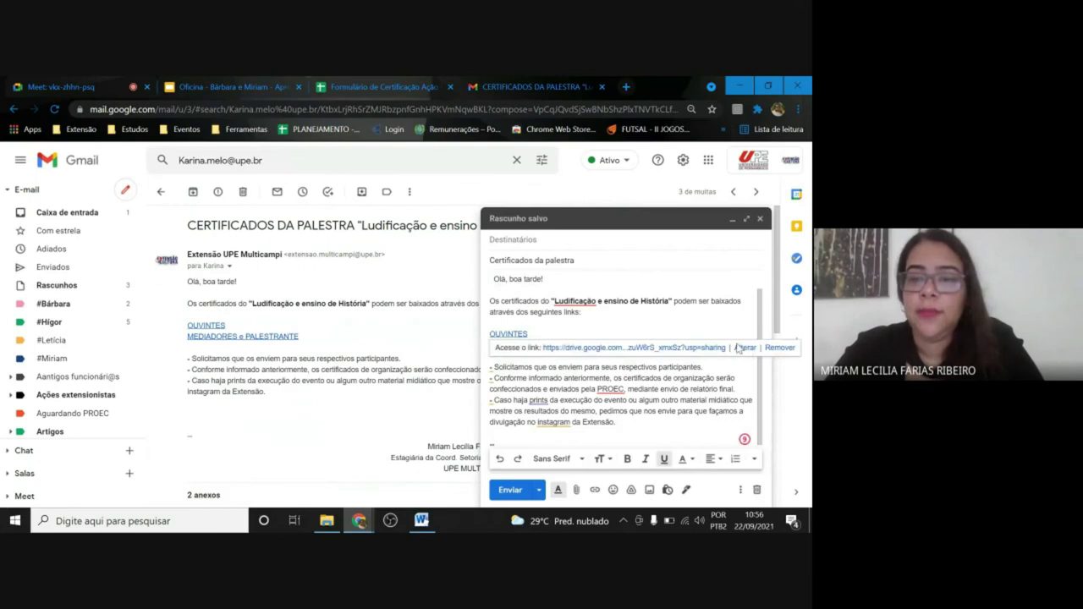
left_click(771, 349)
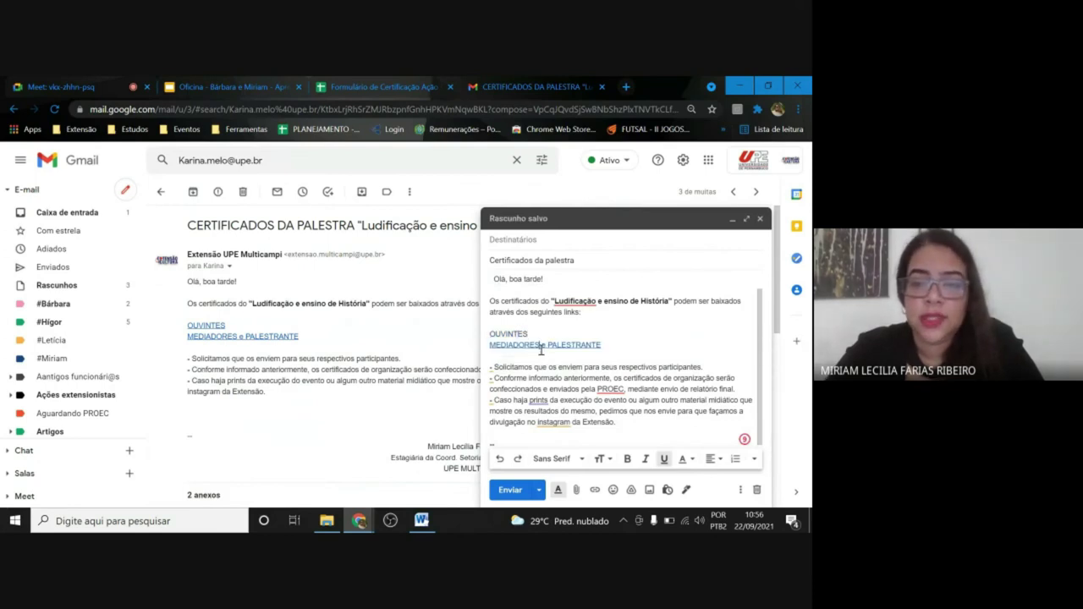
left_click(572, 343)
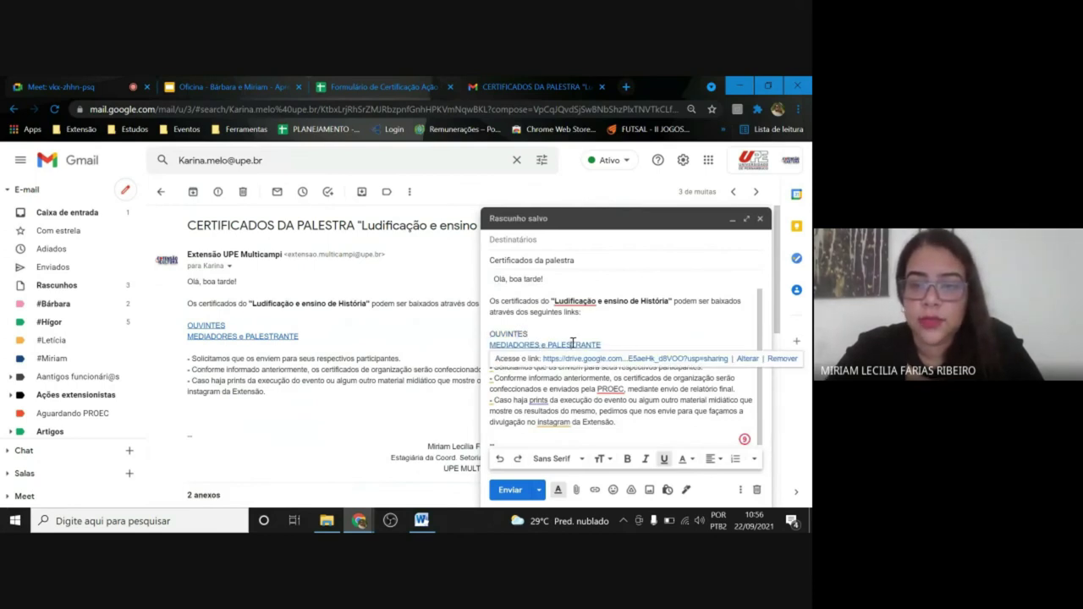
left_click(780, 359)
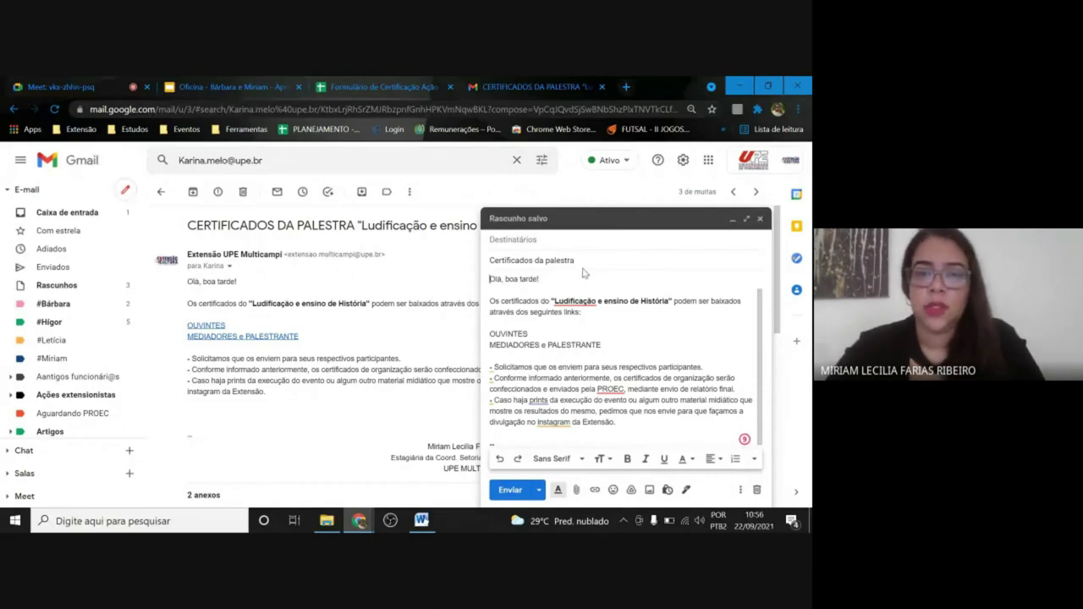
Copy 'Ludificação e ensino de História' from the original email's subject and reopen the draft.
left_click(732, 221)
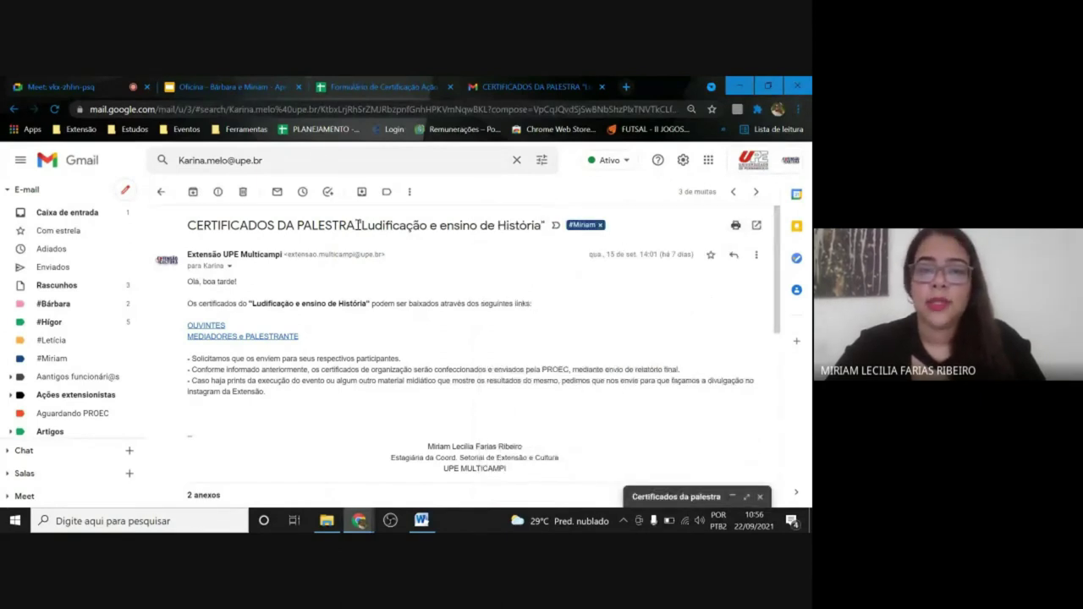
left_click_drag(508, 232, 540, 228)
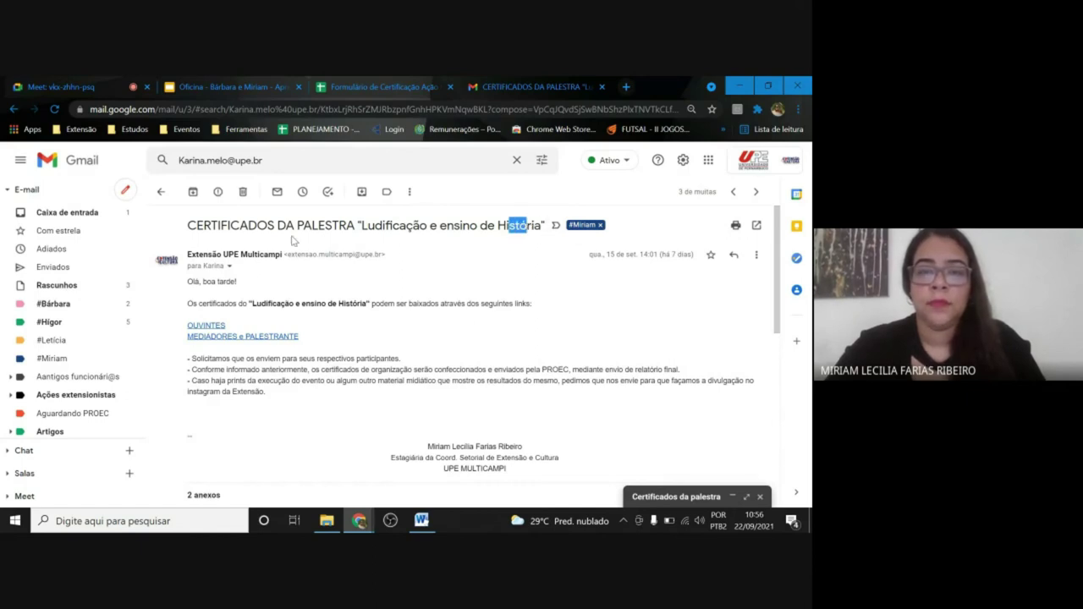
left_click(324, 230)
left_click_drag(359, 224, 552, 225)
key("ctrl+c")
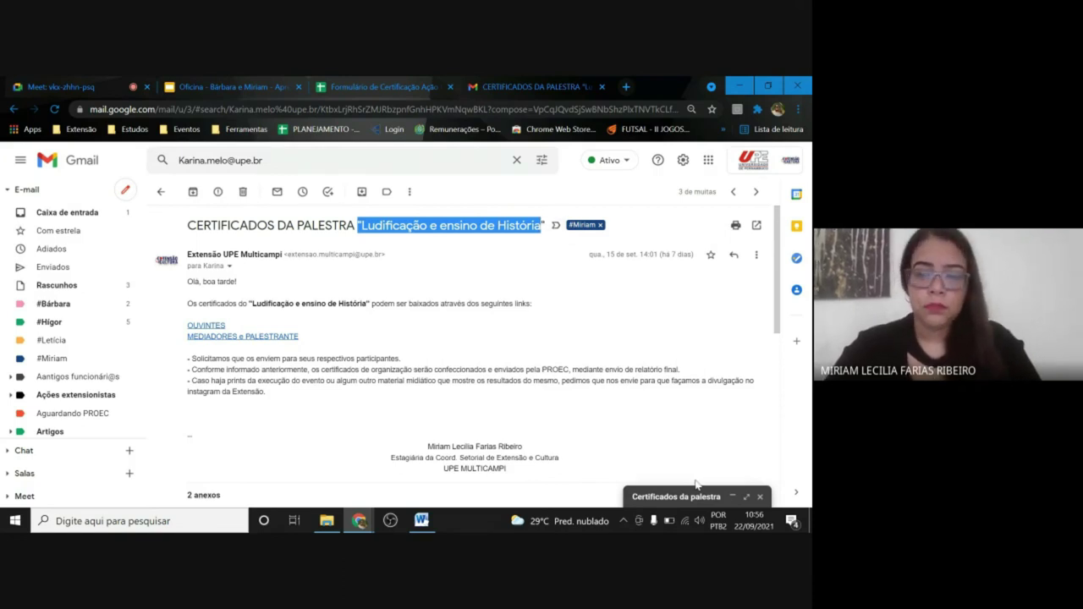
left_click(703, 498)
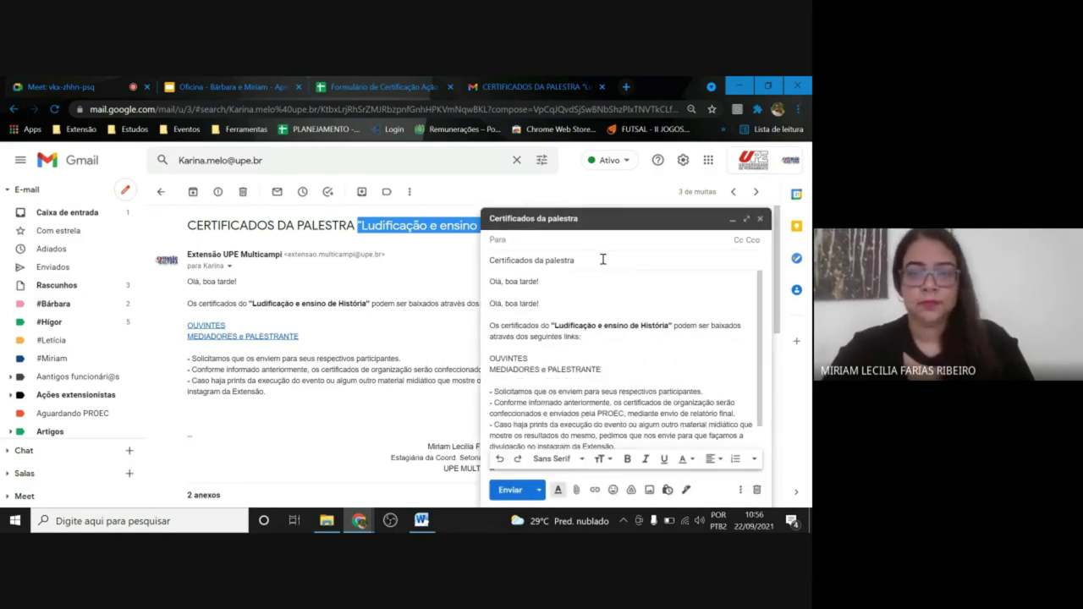
Paste the talk title into the subject with a closing quote, and delete the extra blank lines.
key("ctrl+v")
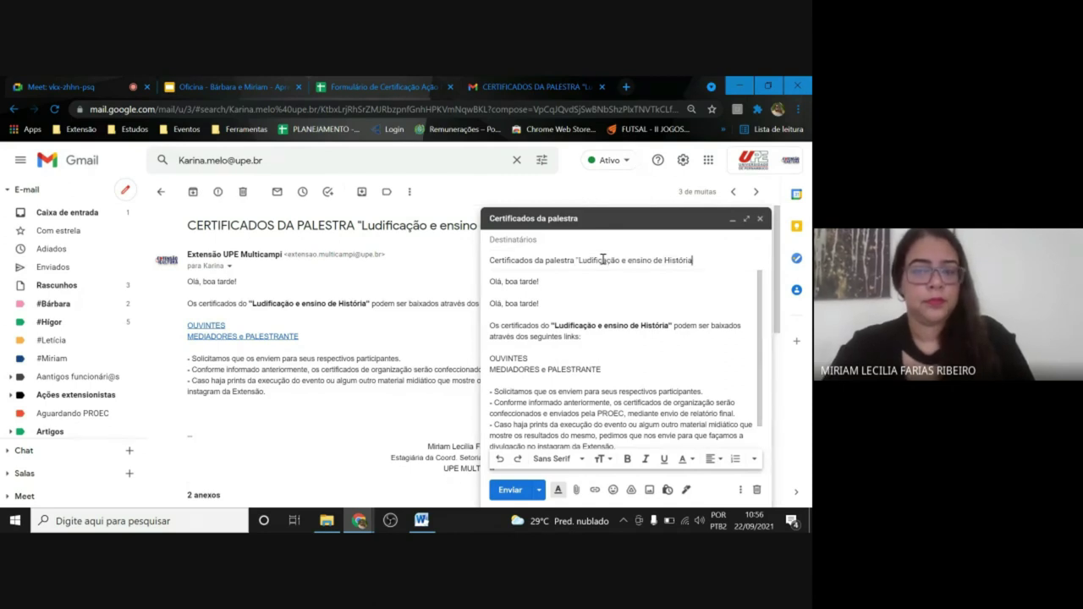
type("\"")
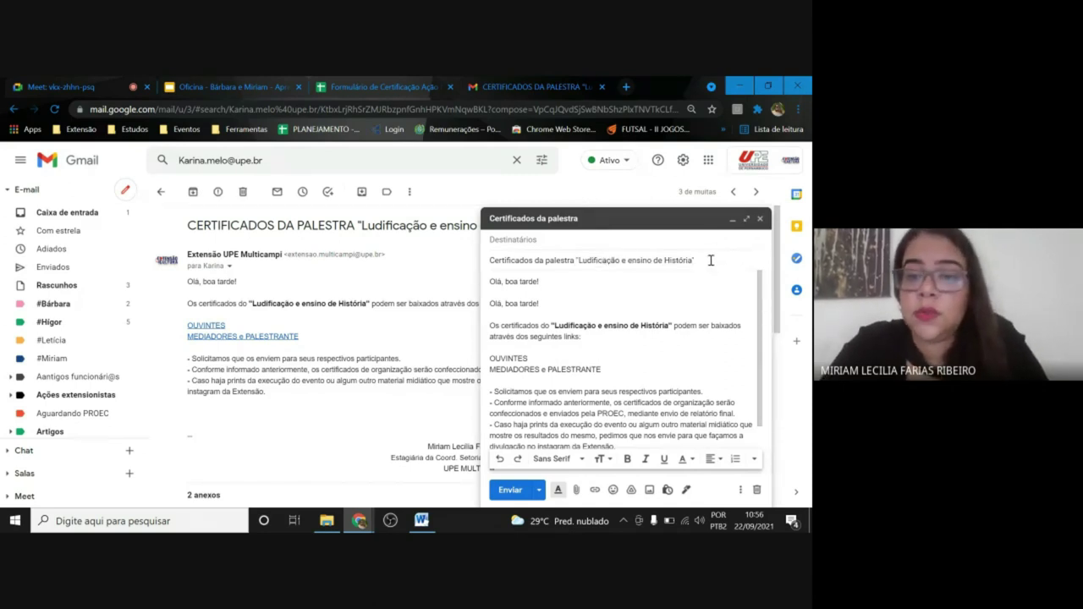
left_click(541, 282)
key("Delete")
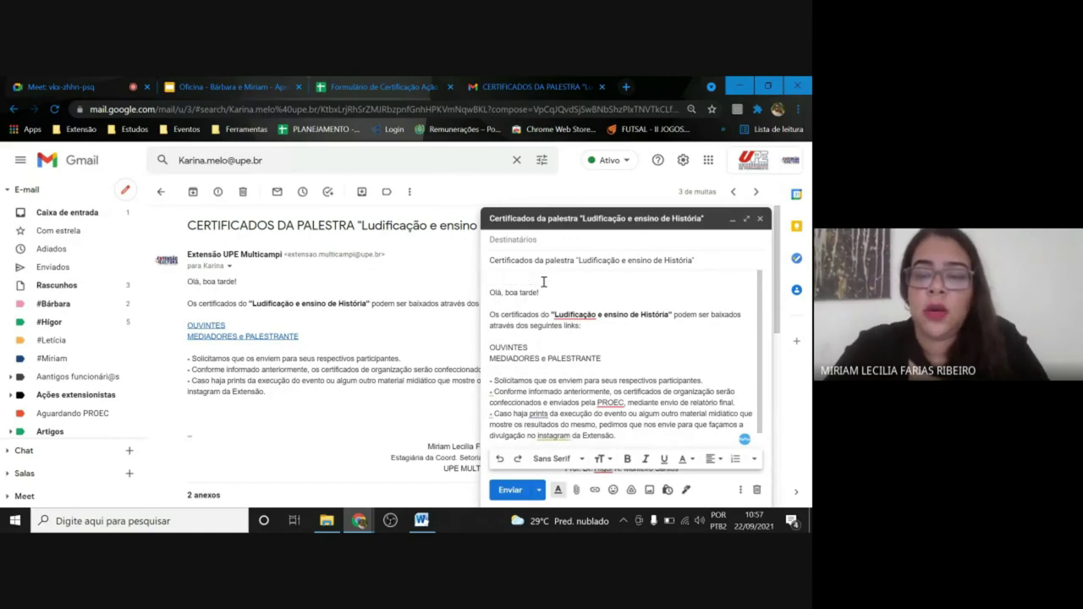
key("Delete")
Check the OUVINTES and MEDIADORES e PALESTRANTE lines, then minimize the draft.
double_click(508, 336)
left_click(526, 350)
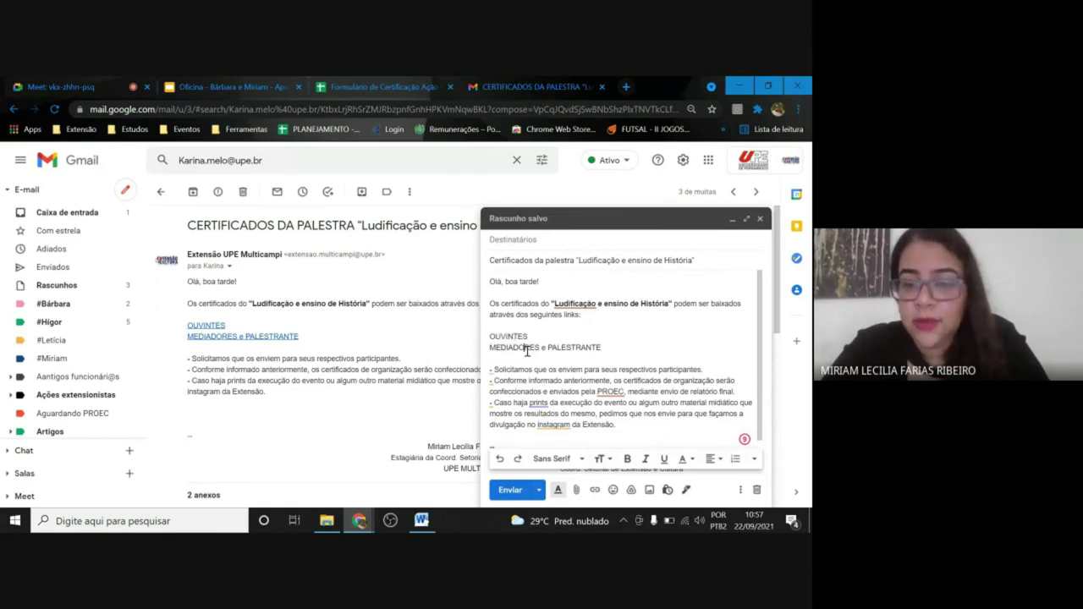
triple_click(526, 350)
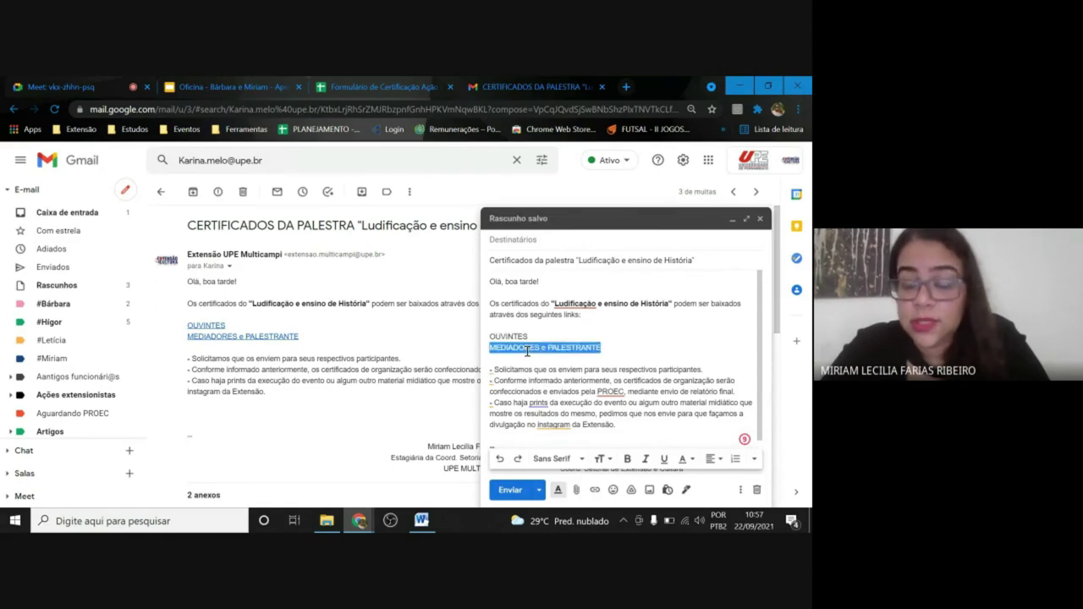
left_click(626, 339)
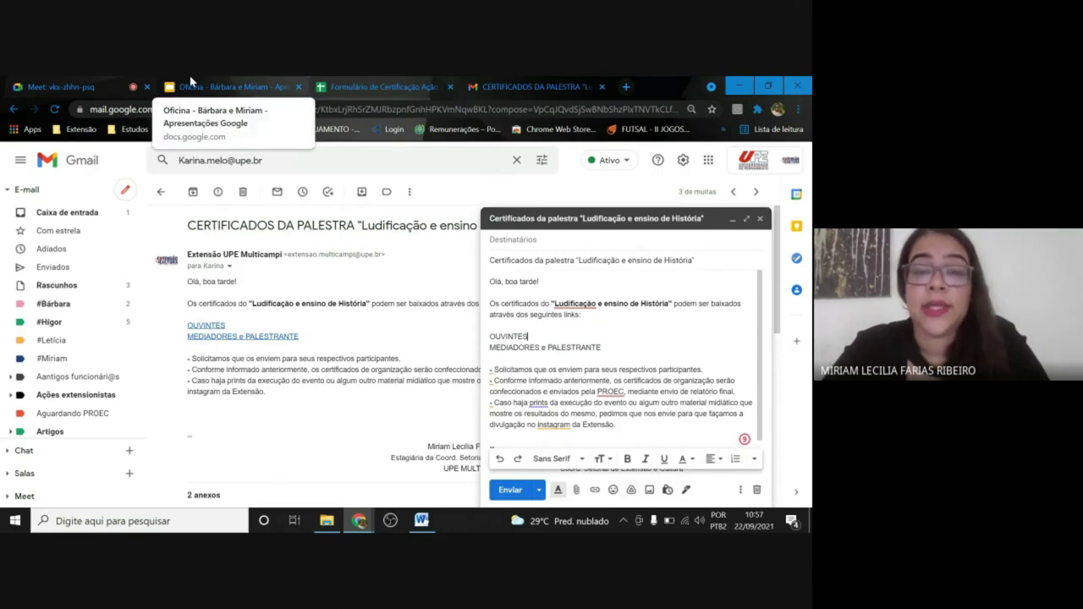
left_click(731, 221)
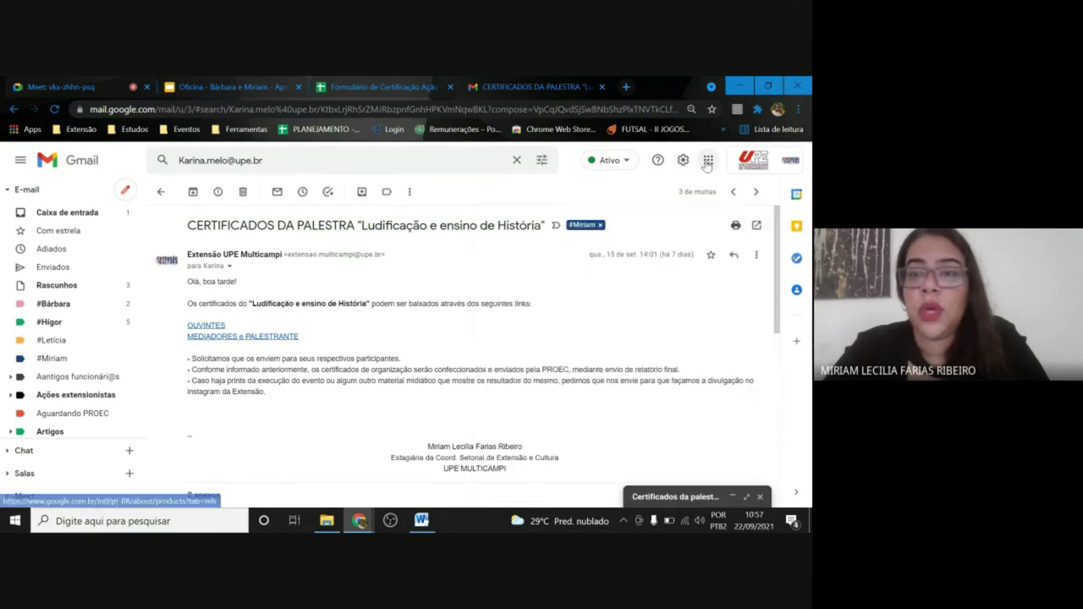
Open Google Drive's starred CERTIFICADOS folder and browse its FC 02/2021 and PFA 01/2020 subfolders.
left_click(708, 160)
left_click(755, 204)
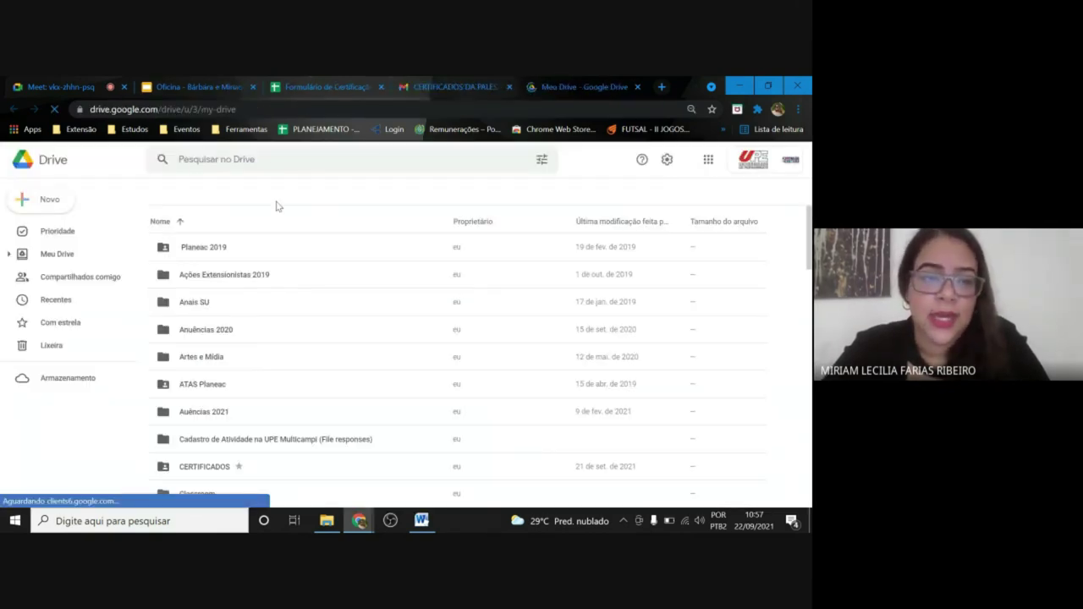
left_click(73, 345)
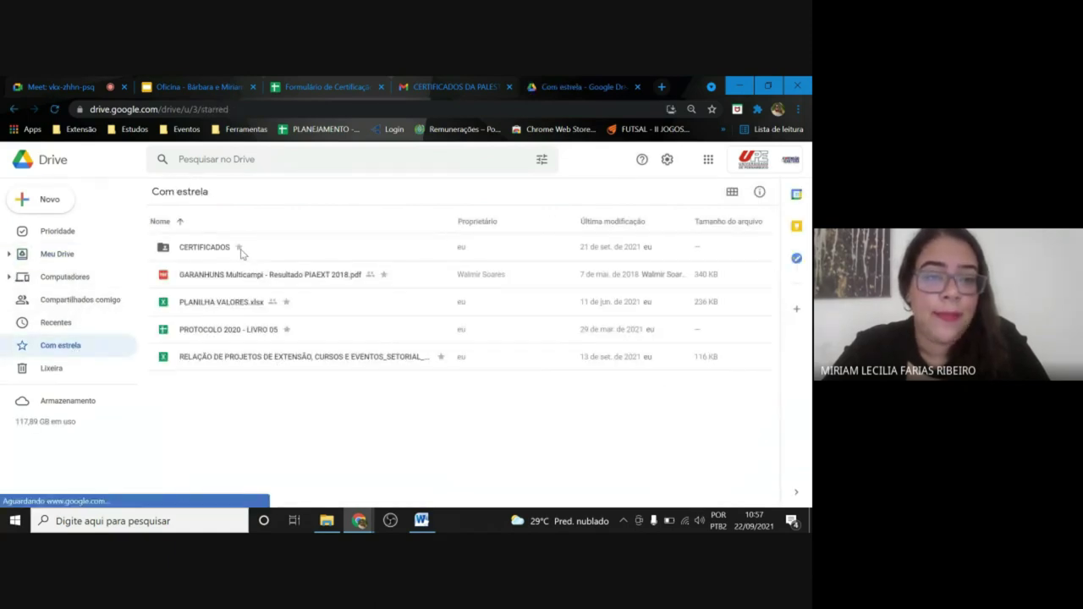
left_click(204, 258)
double_click(204, 258)
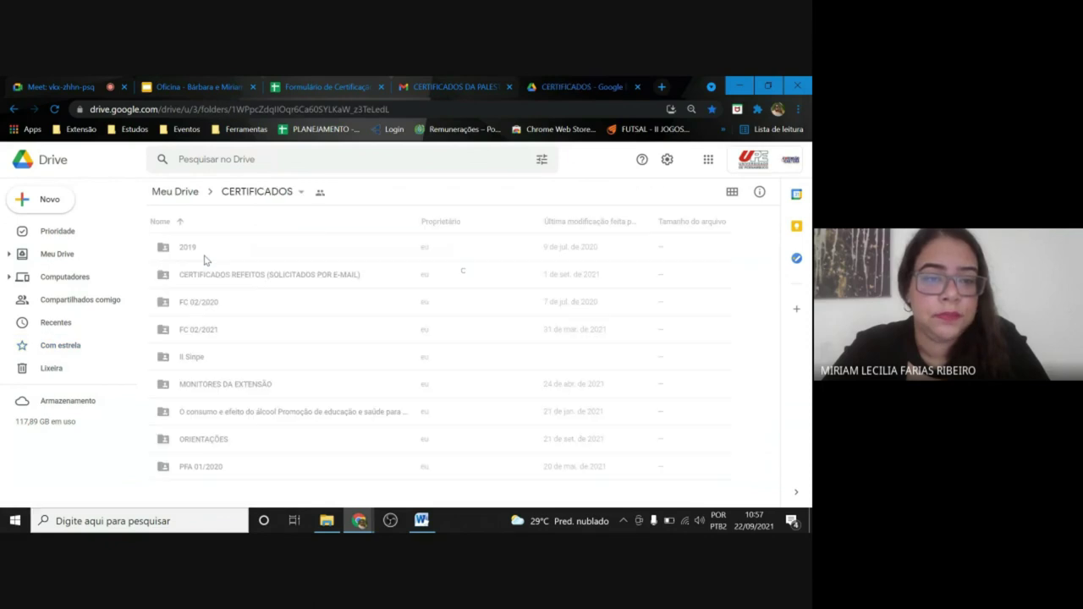
double_click(193, 330)
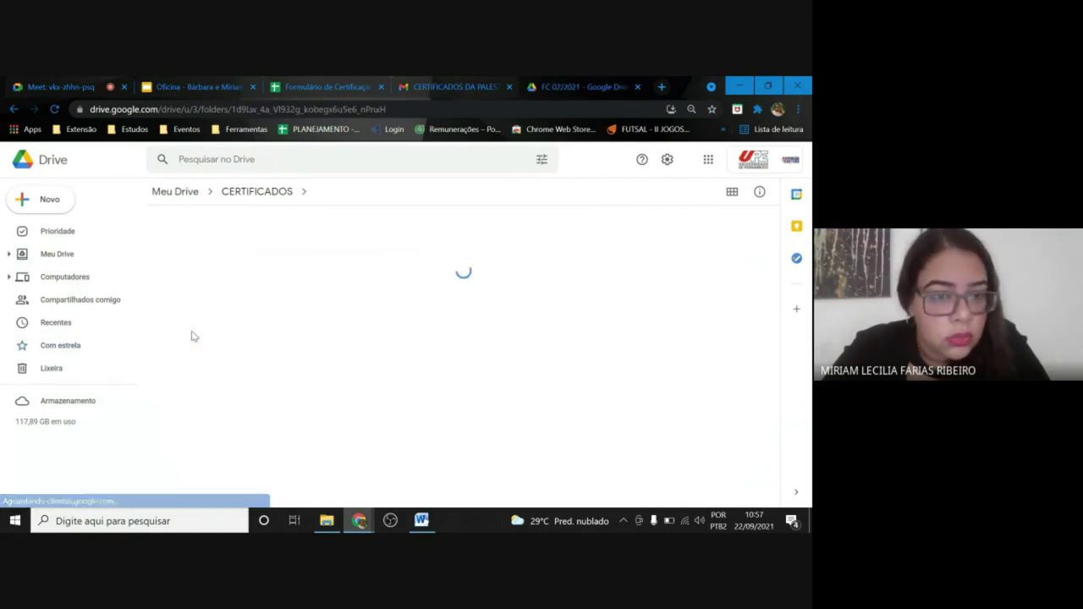
left_click(275, 193)
double_click(199, 471)
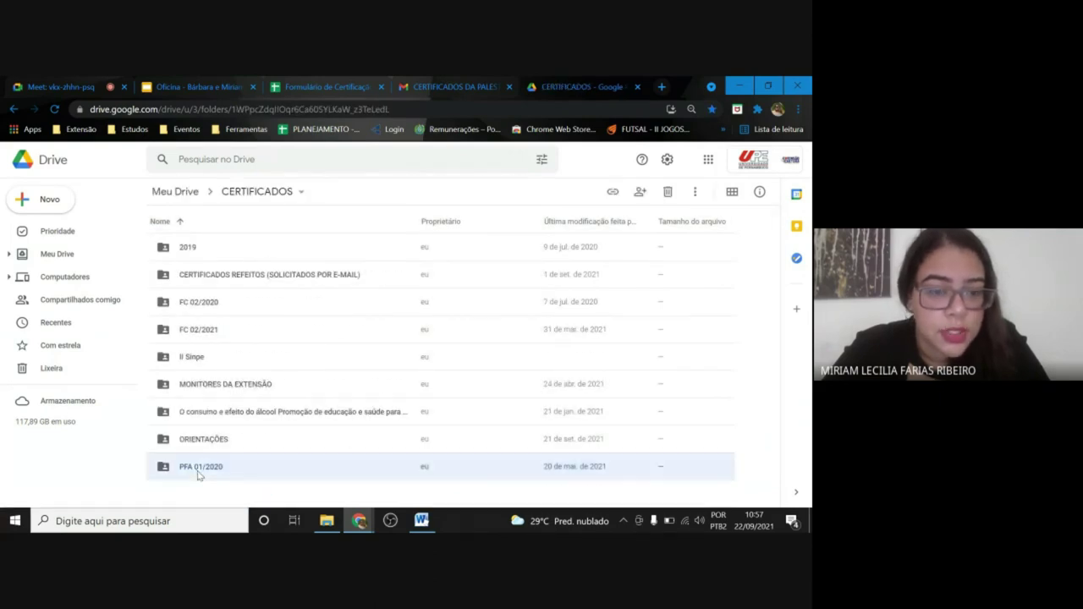
Search Drive for 'ludifica', open Ludificação e ensino de História, then climb back to CERTIFICADOS.
left_click(279, 163)
type("ludu")
key("BackSpace")
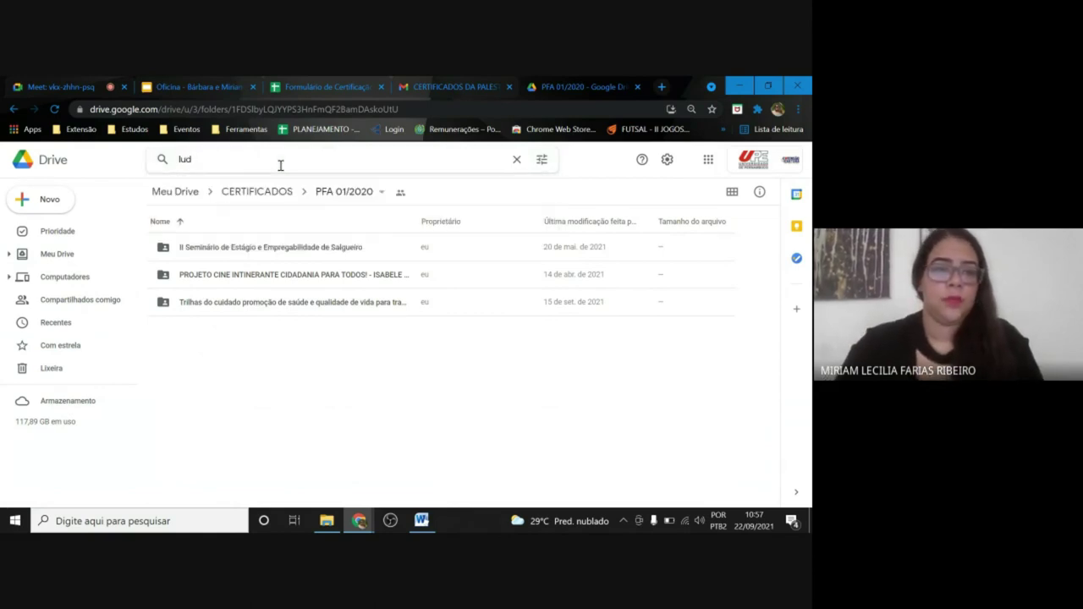
type("ifica")
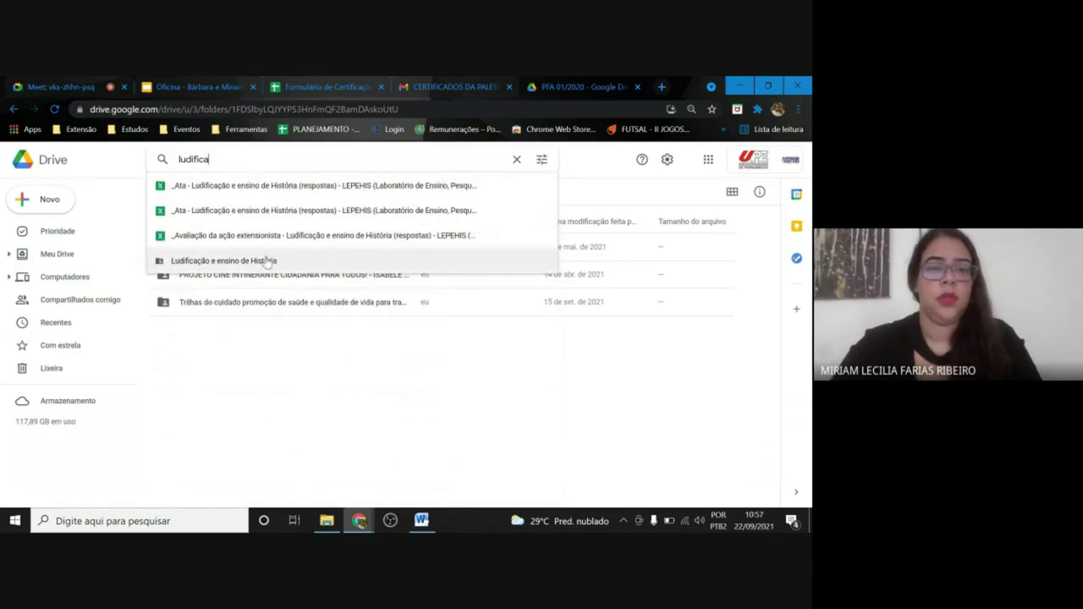
left_click(267, 264)
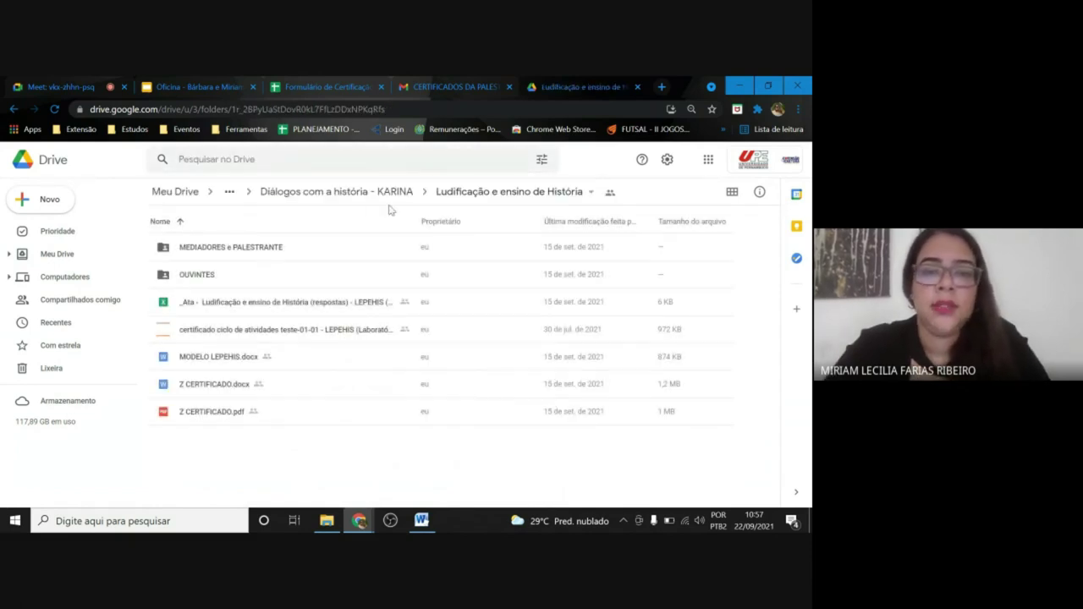
left_click(373, 192)
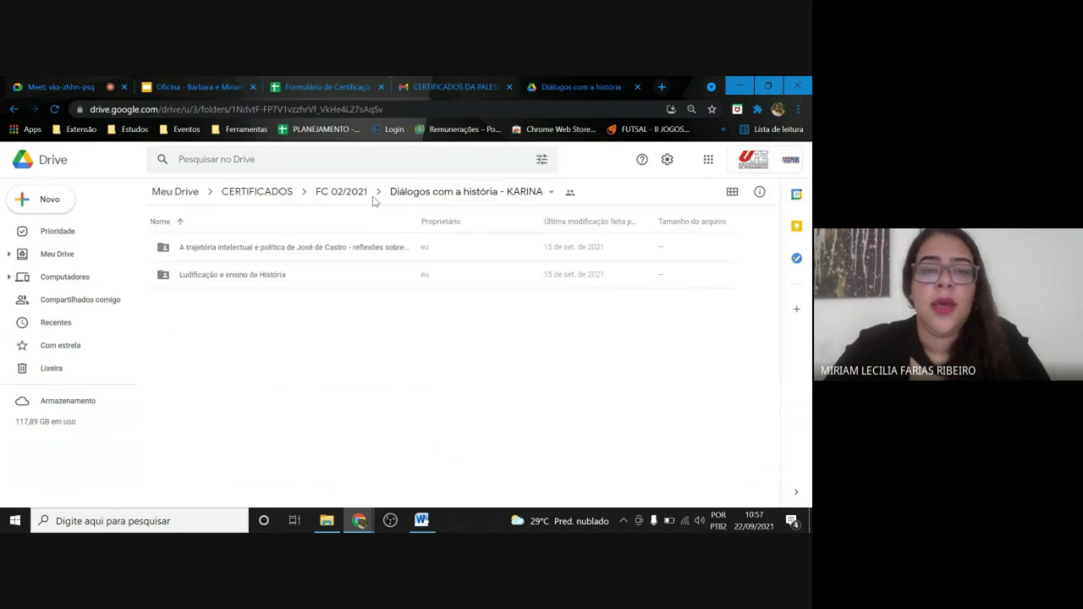
left_click(252, 194)
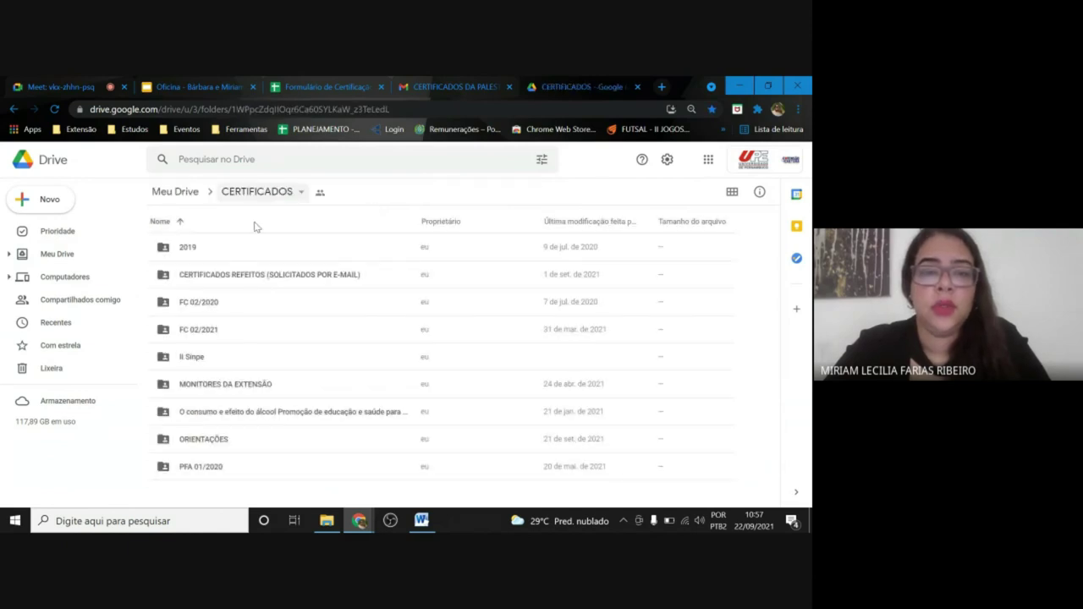
Open FC 02/2021 › Diálogos com a história - KARINA › Ludificação e ensino de História, then bring up its local copy.
double_click(195, 332)
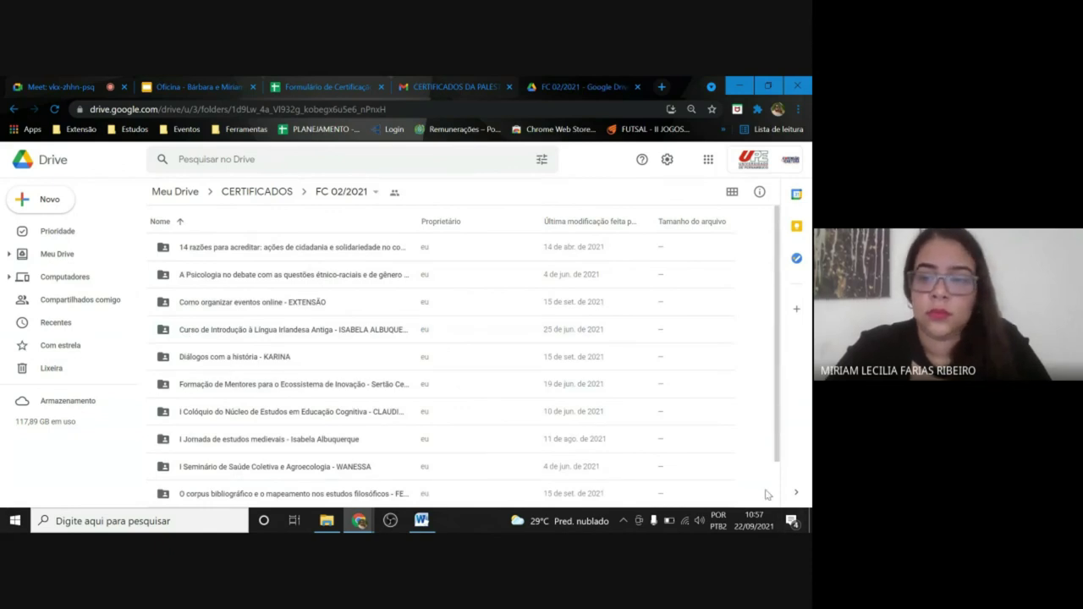
scroll(767, 495, "down", 2)
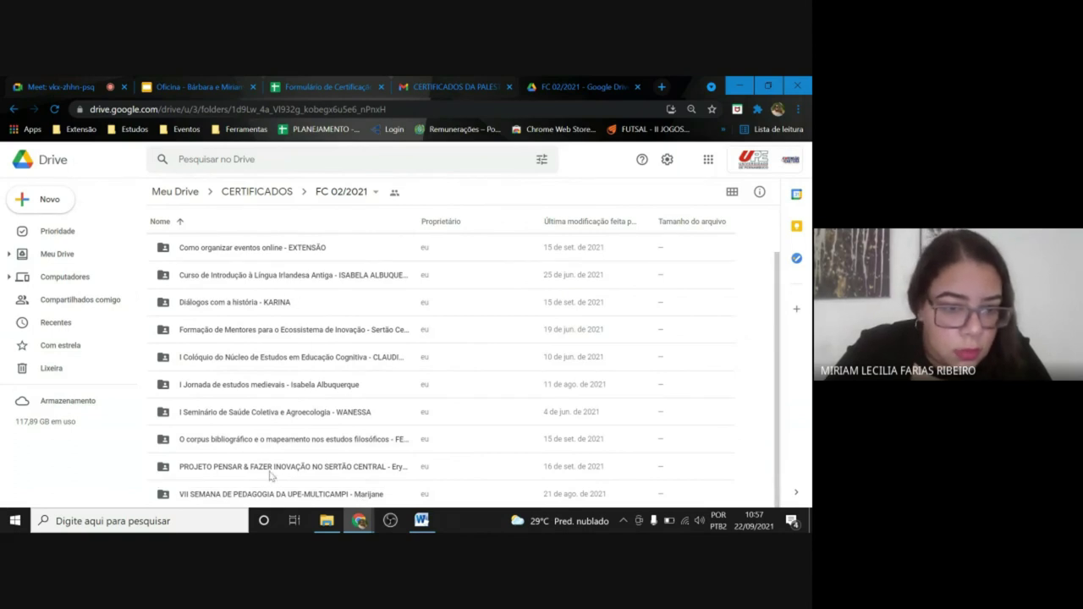
left_click(13, 109)
left_click(14, 109)
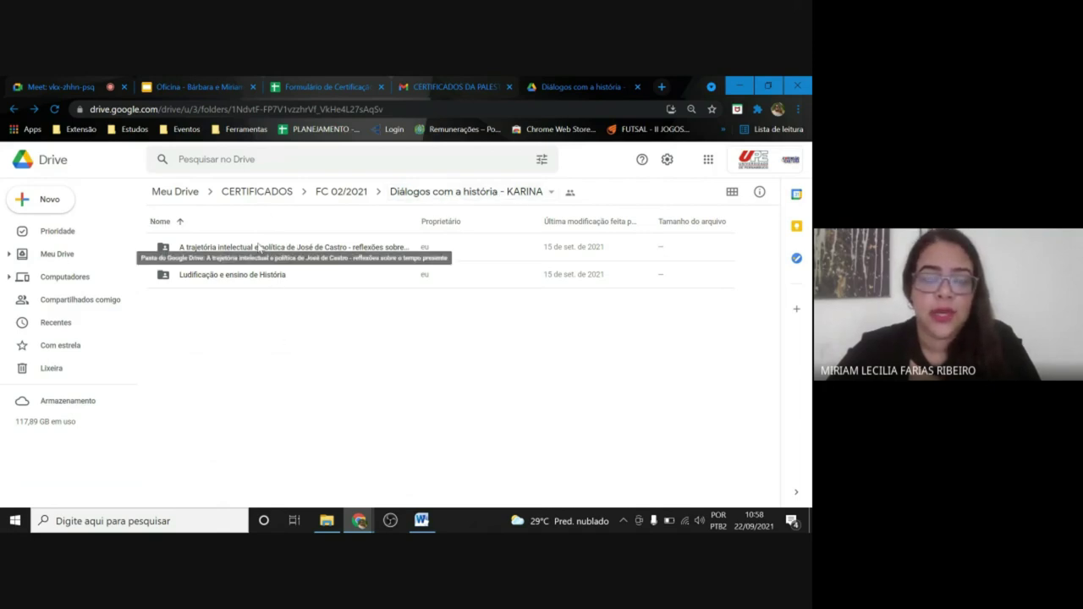
double_click(258, 279)
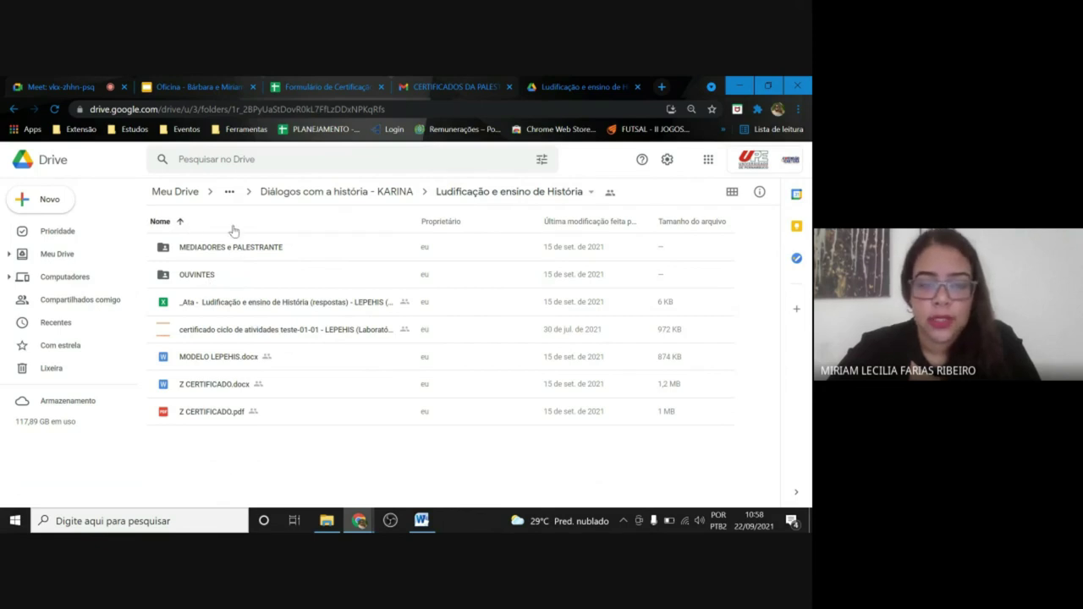
left_click(328, 522)
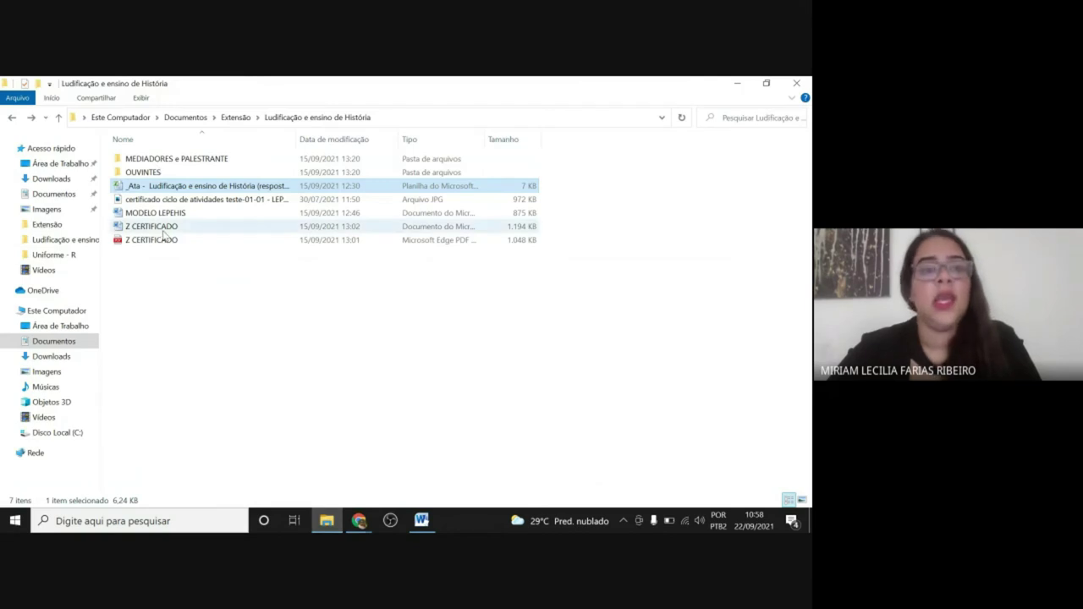
Go up to the local Extensão folder, minimize File Explorer, and show Drive's Novo upload options.
left_click(182, 291)
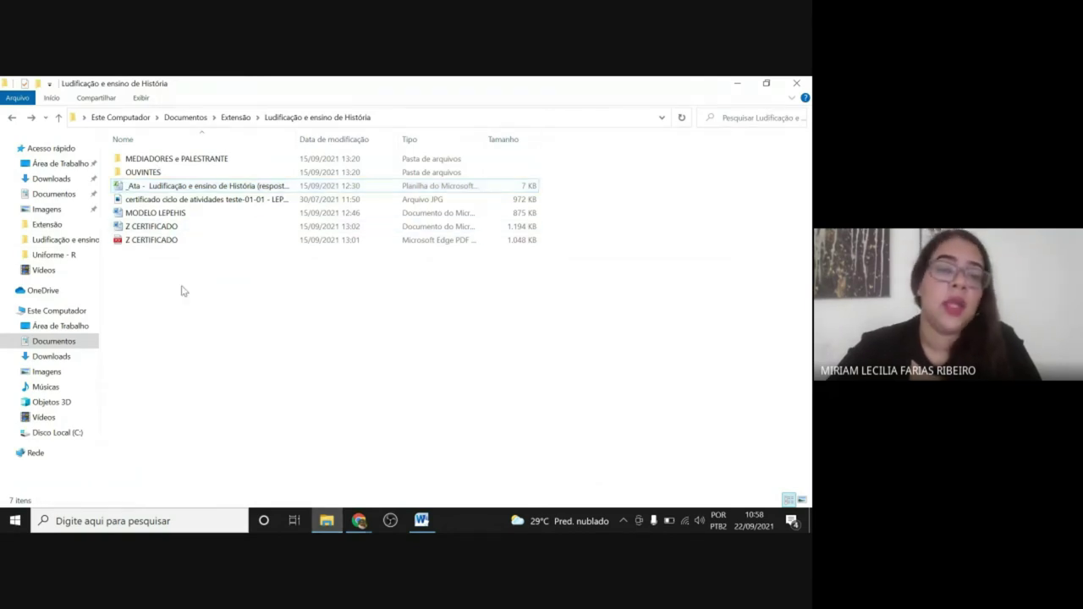
left_click(14, 117)
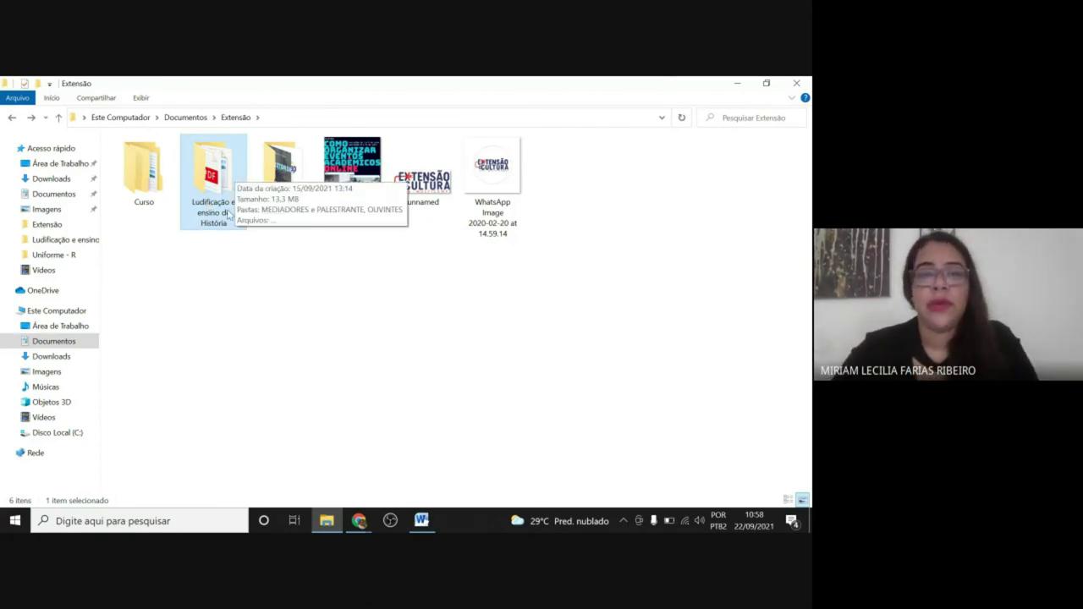
left_click(737, 83)
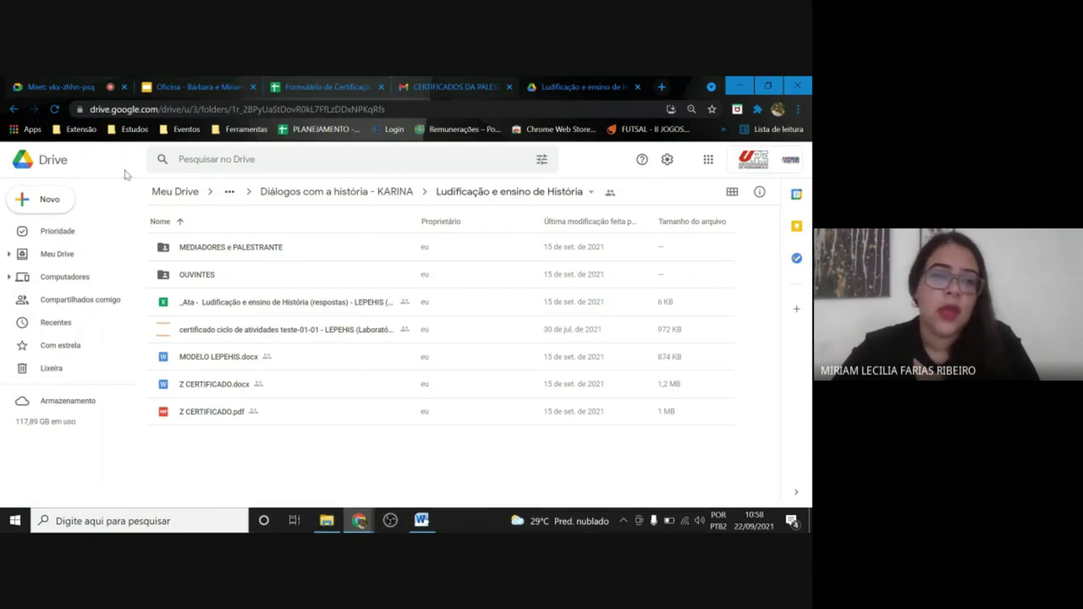
left_click(37, 212)
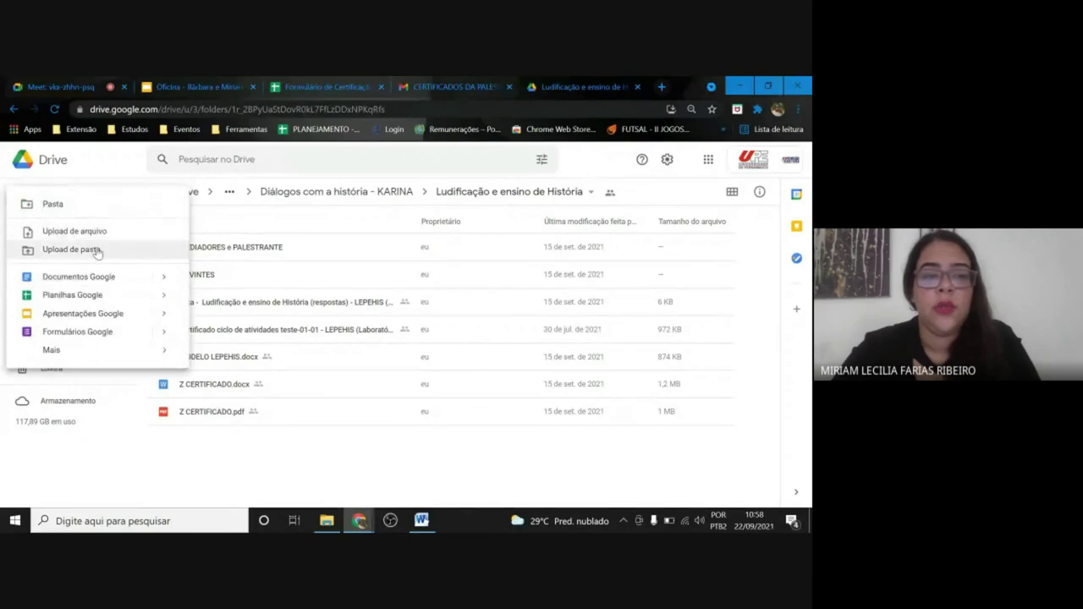
Close the Novo menu, reopen Ludificação e ensino de História in Drive and select the OUVINTES folder.
left_click(233, 461)
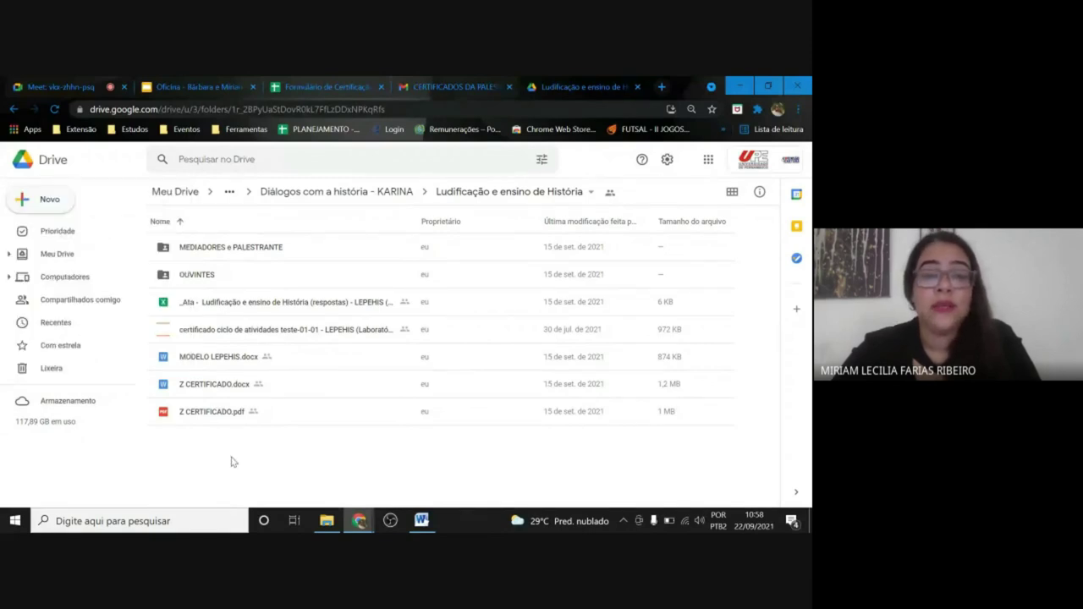
left_click(352, 199)
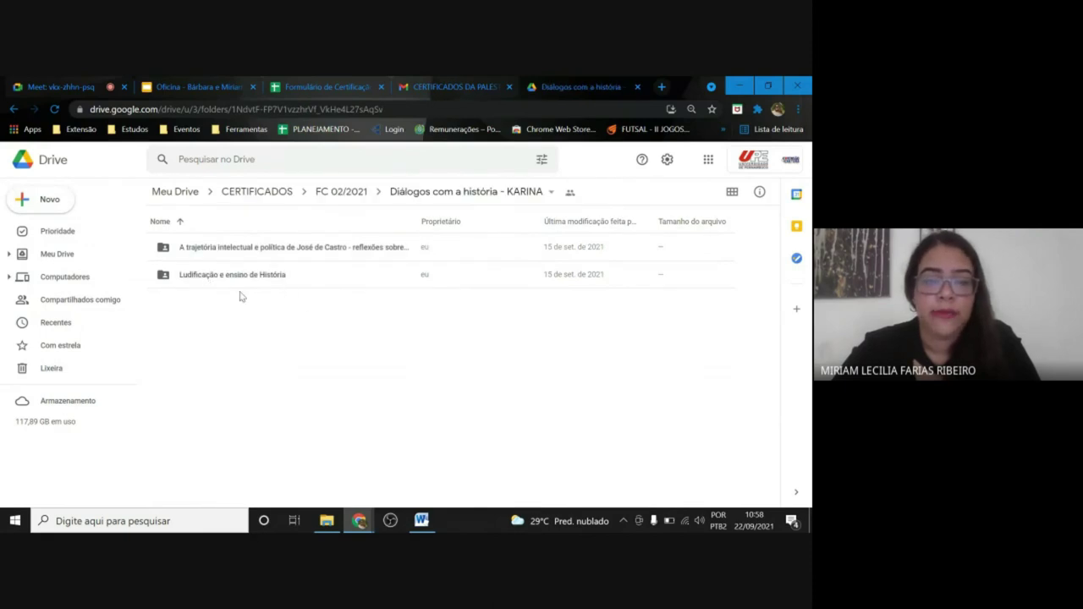
left_click(327, 519)
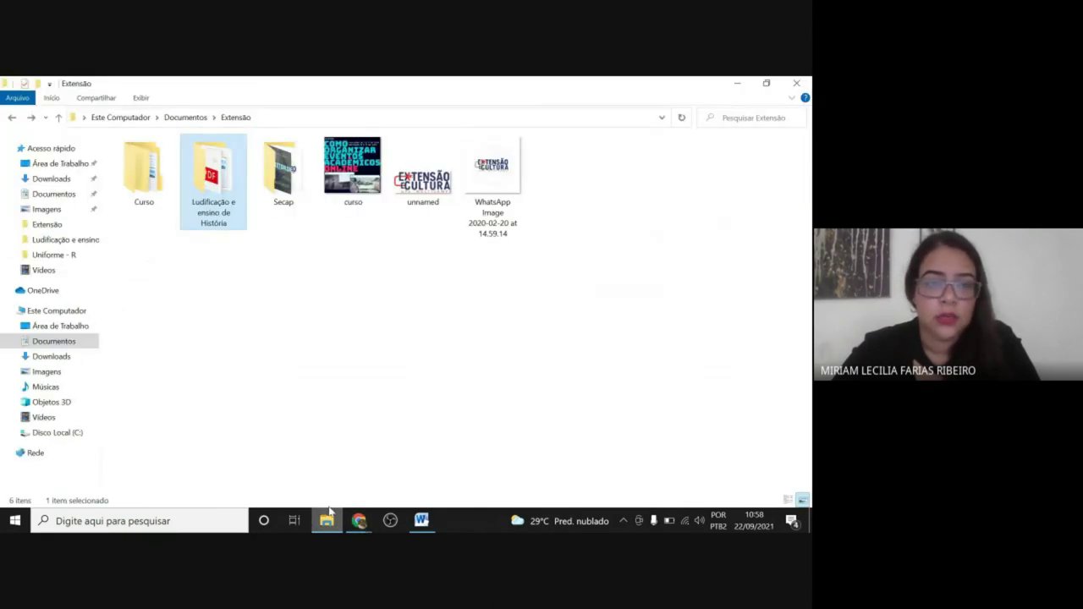
left_click(736, 83)
double_click(242, 274)
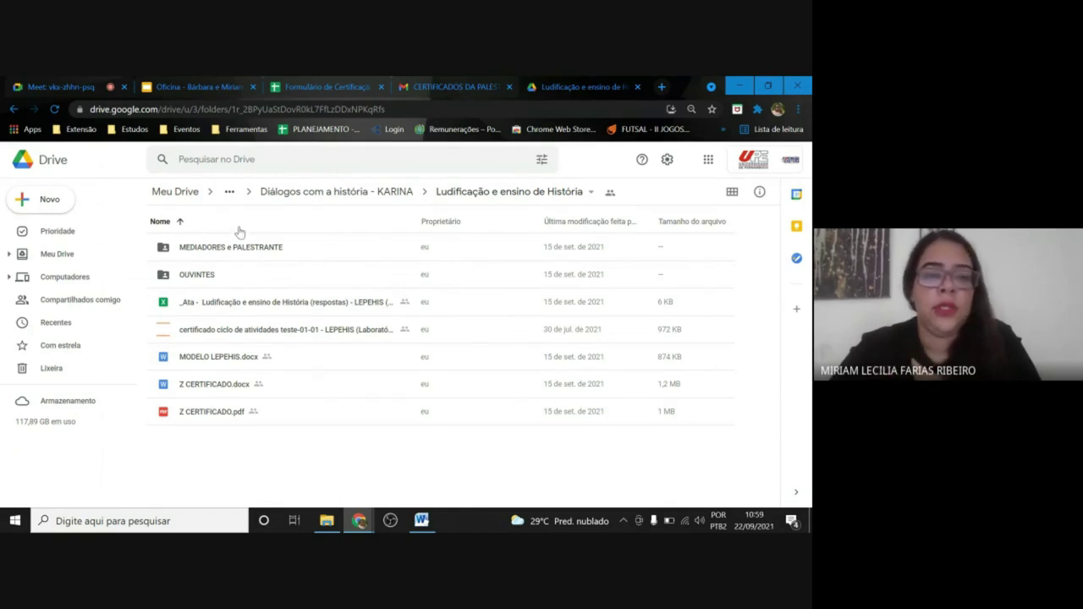
left_click(202, 279)
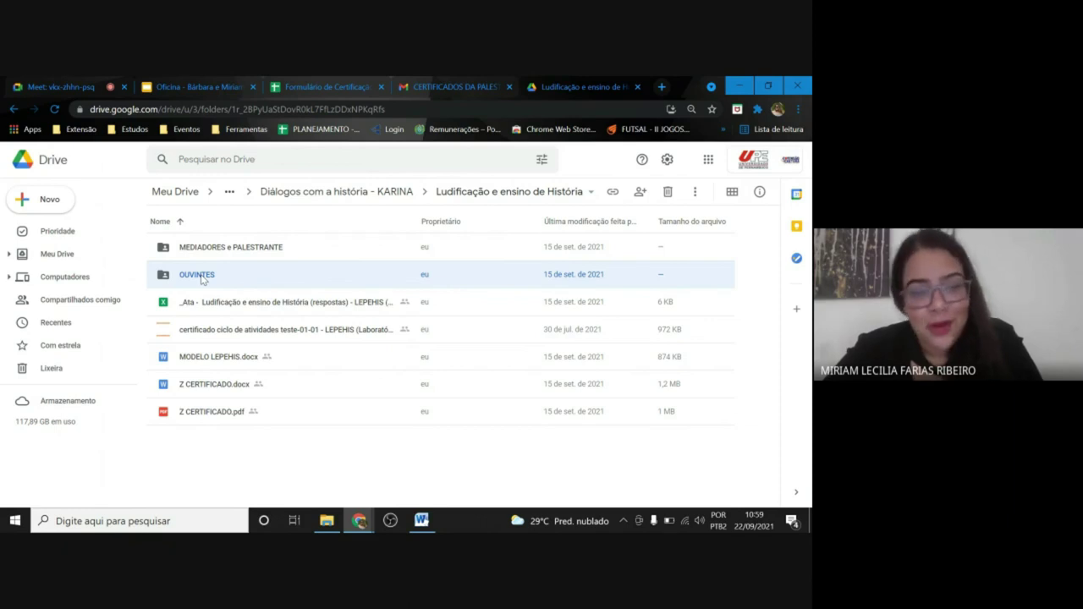
Set the OUVINTES folder link access to 'Qualquer pessoa com o link' and copy the link.
right_click(202, 280)
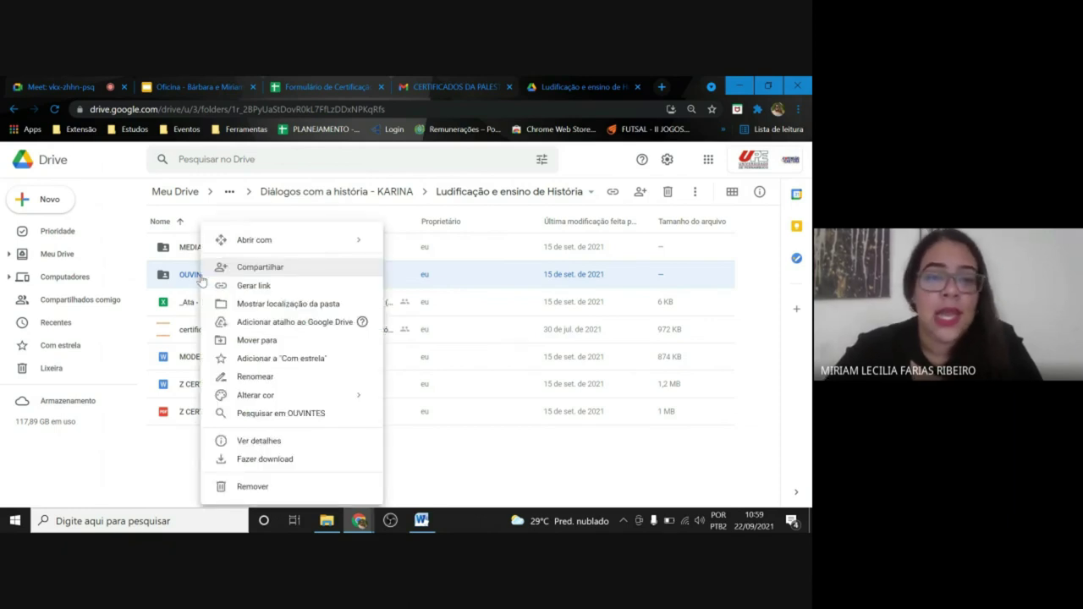
left_click(289, 288)
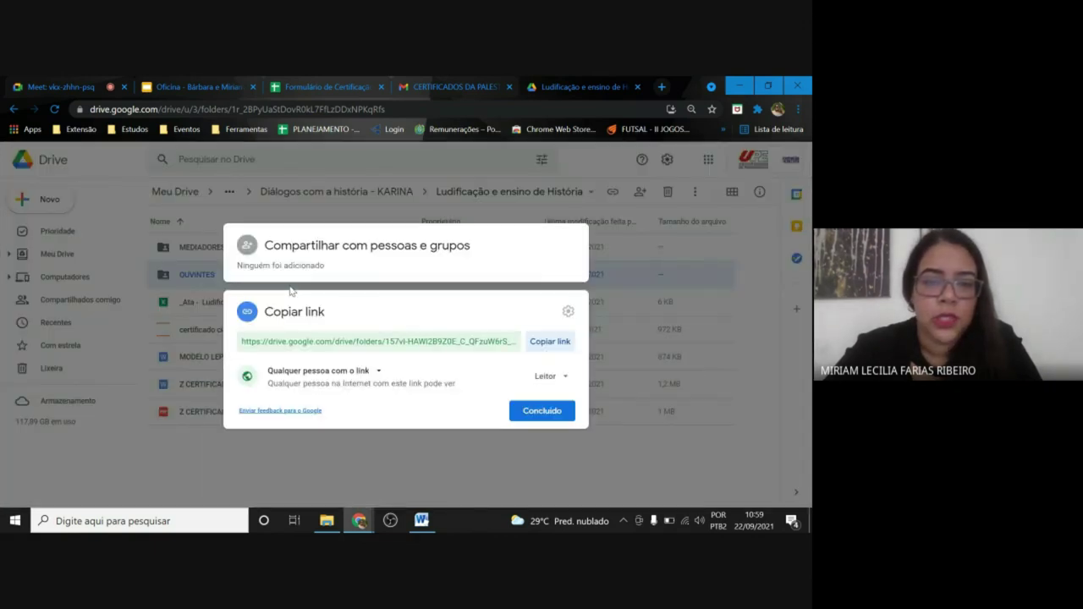
left_click(377, 372)
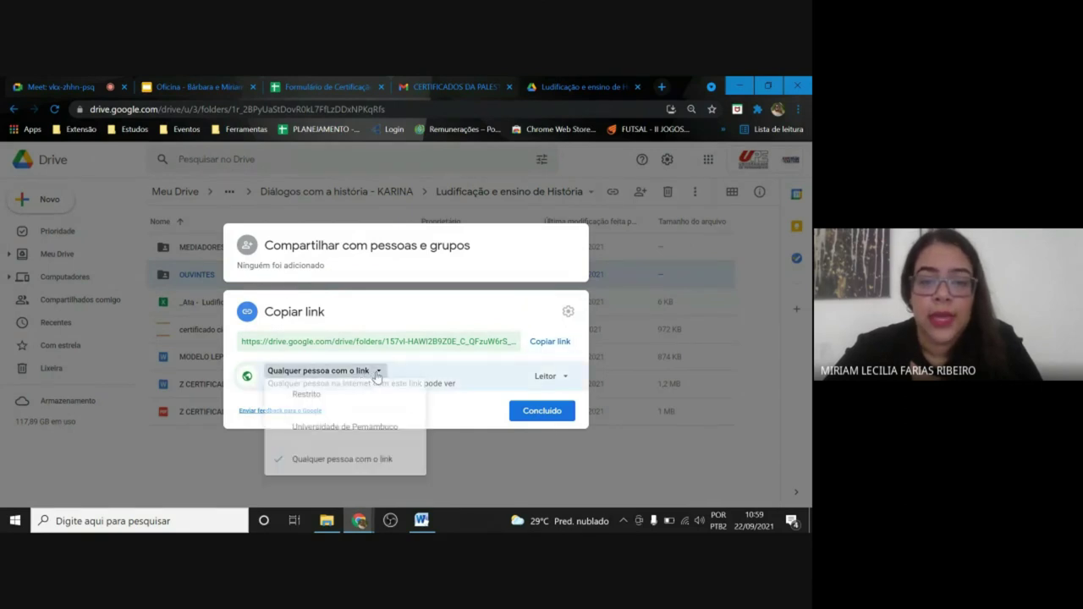
left_click(377, 433)
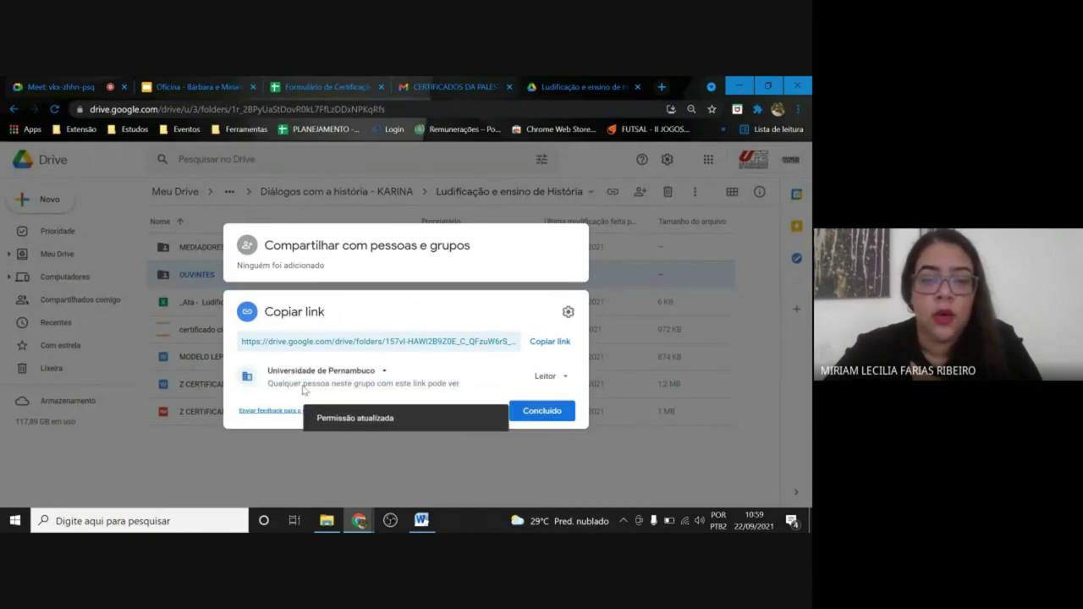
left_click(384, 374)
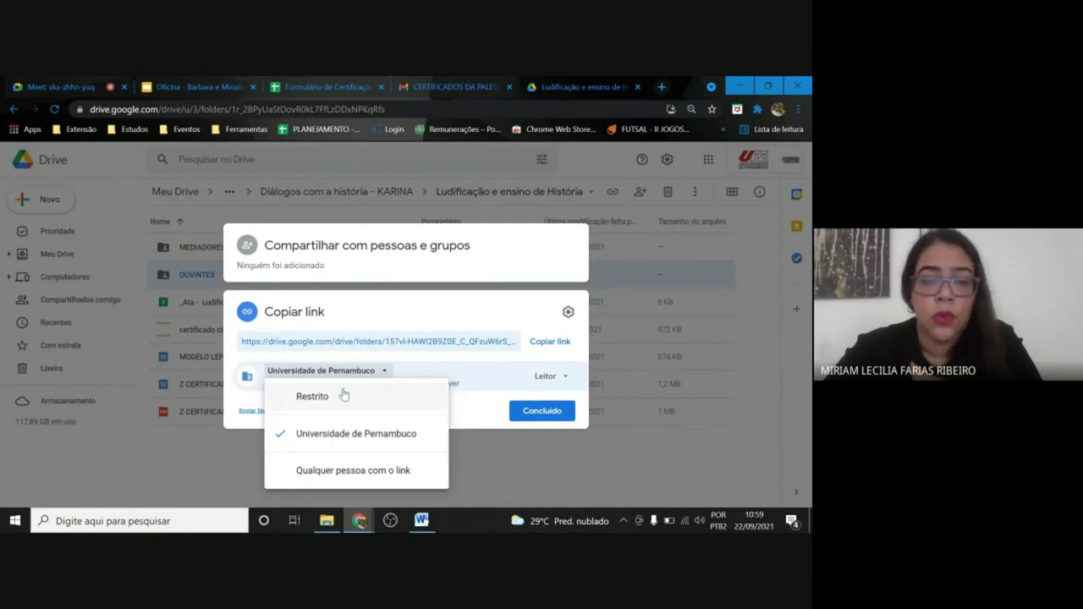
left_click(346, 395)
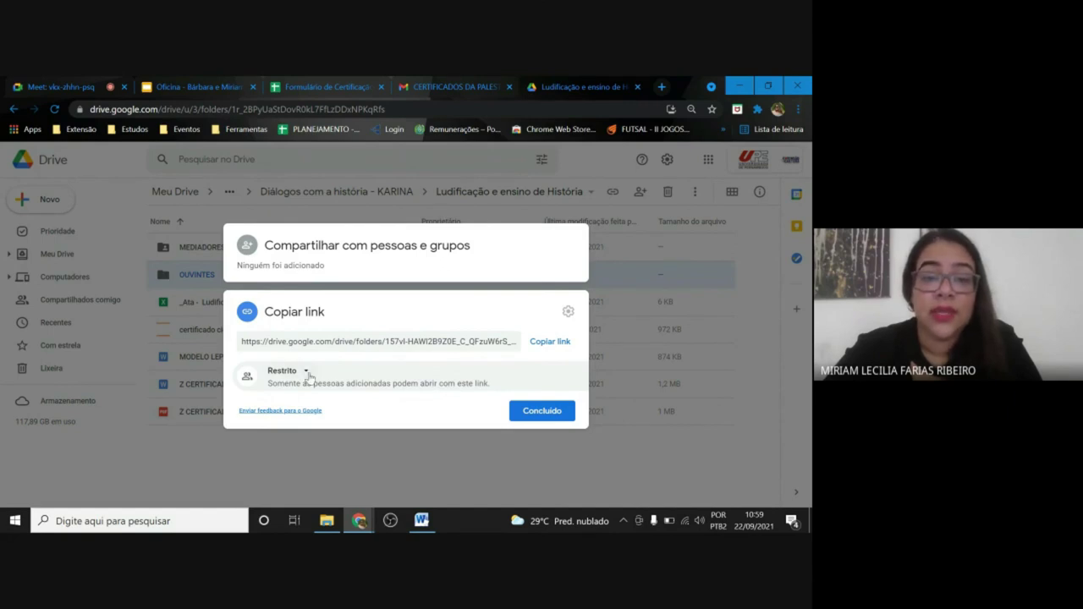
left_click(307, 373)
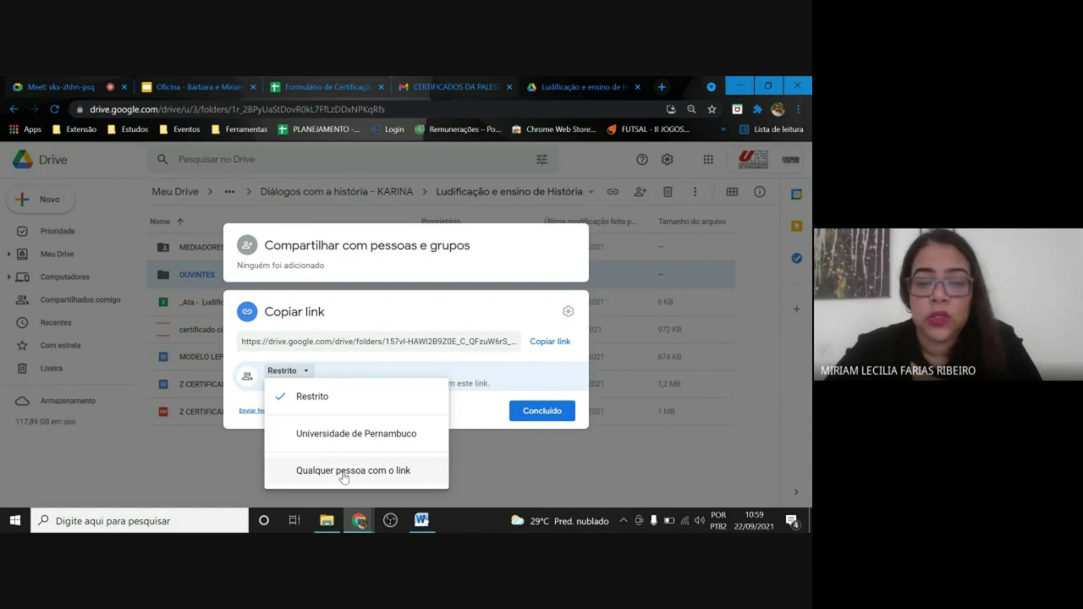
left_click(343, 471)
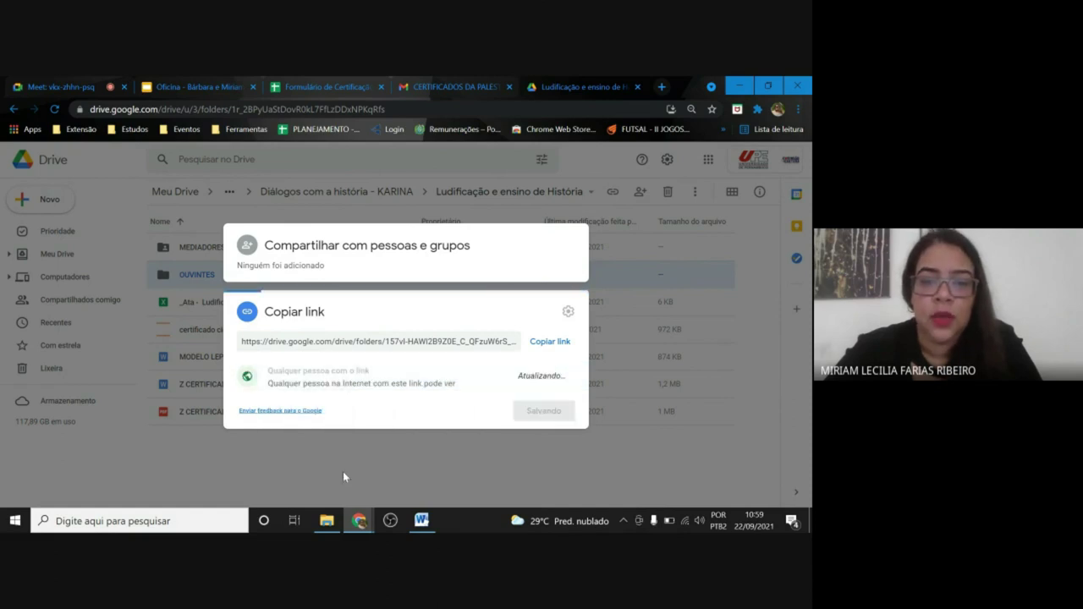
left_click(552, 343)
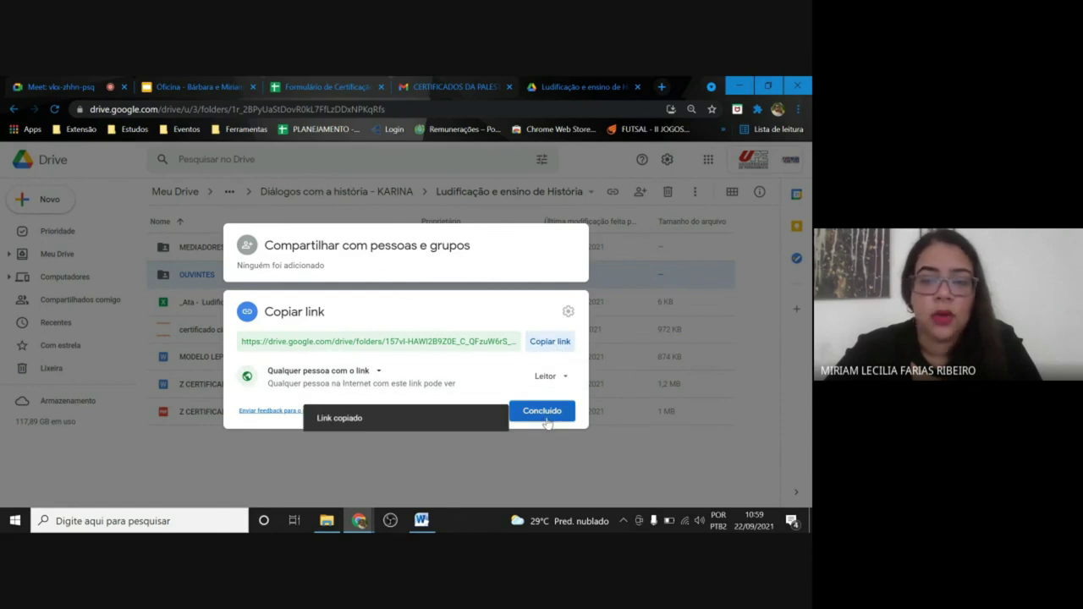
left_click(542, 411)
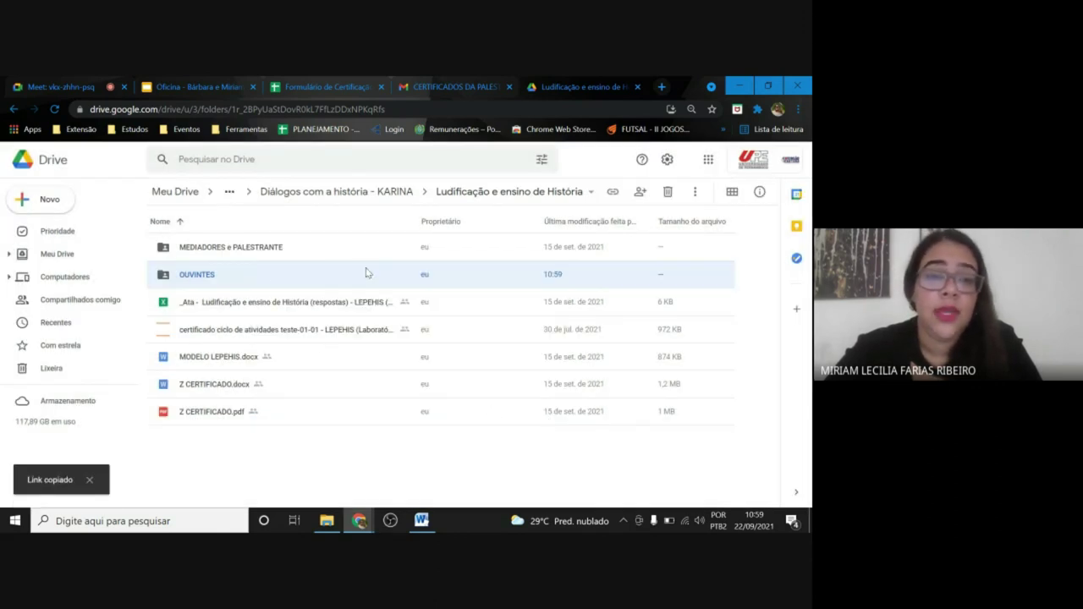
Expand the certificate draft in Gmail and hyperlink OUVINTES to the copied Drive folder URL.
left_click(417, 85)
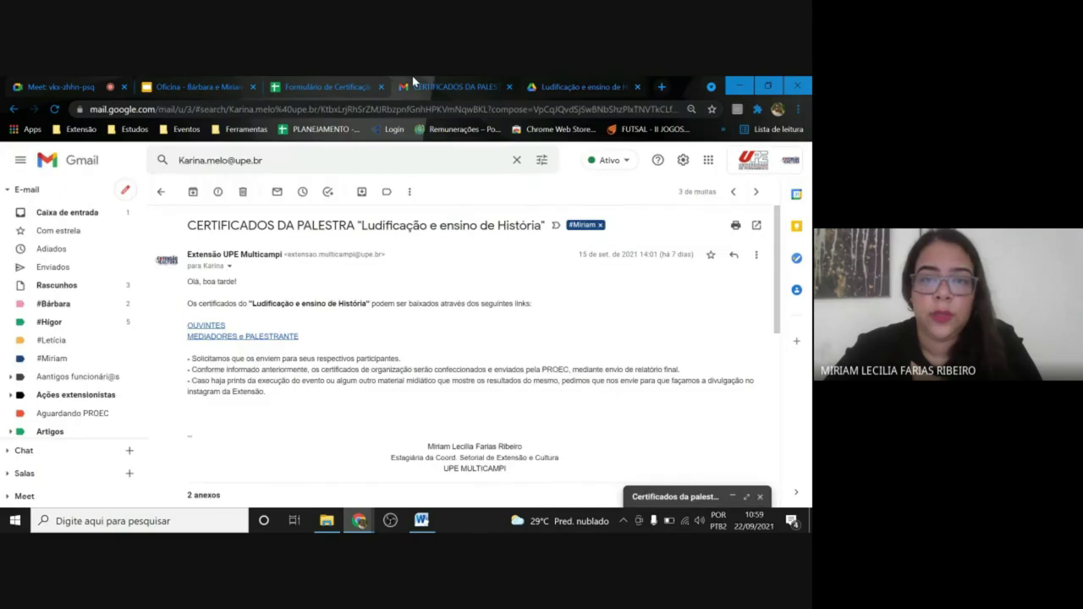
left_click(650, 499)
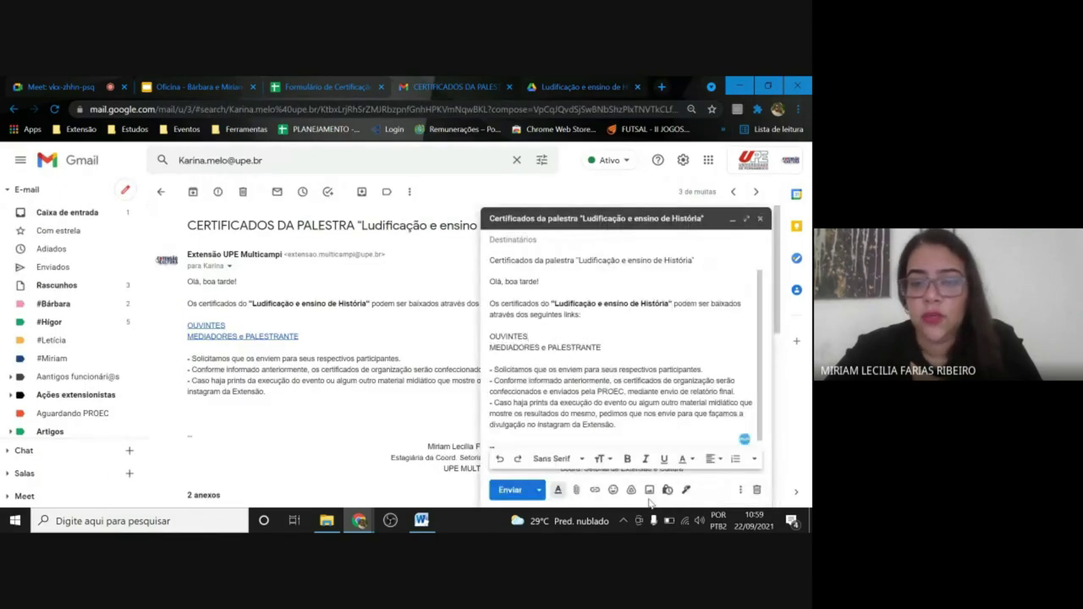
double_click(519, 336)
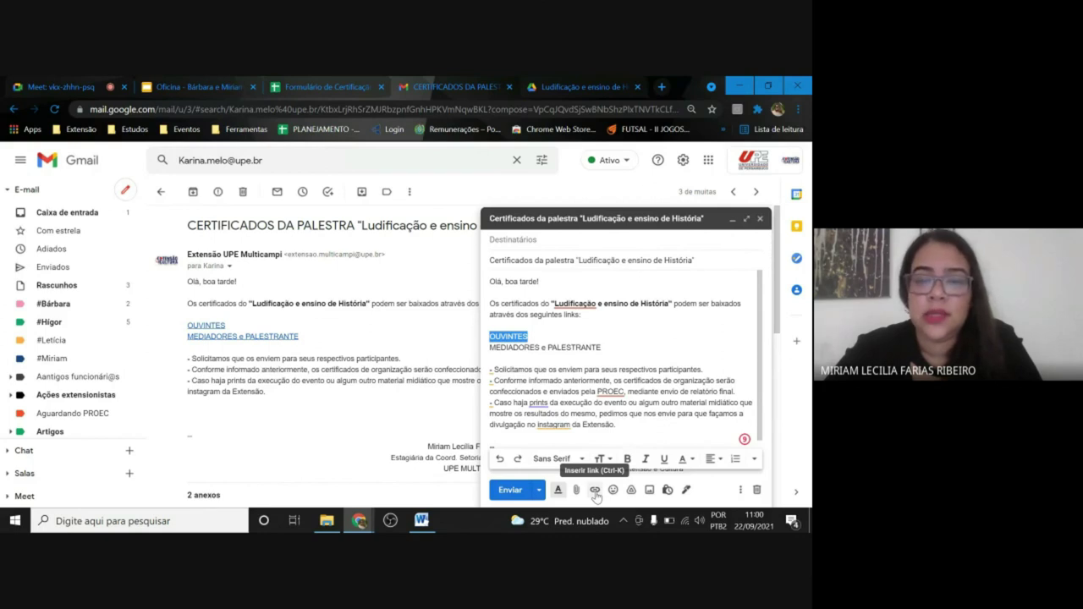
left_click(595, 490)
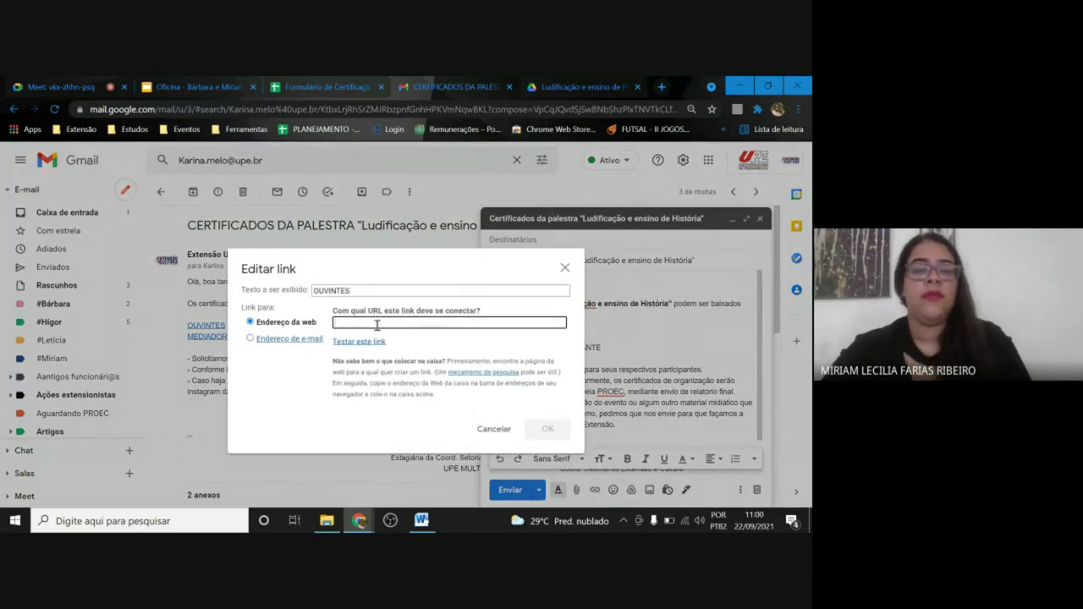
key("ctrl+v")
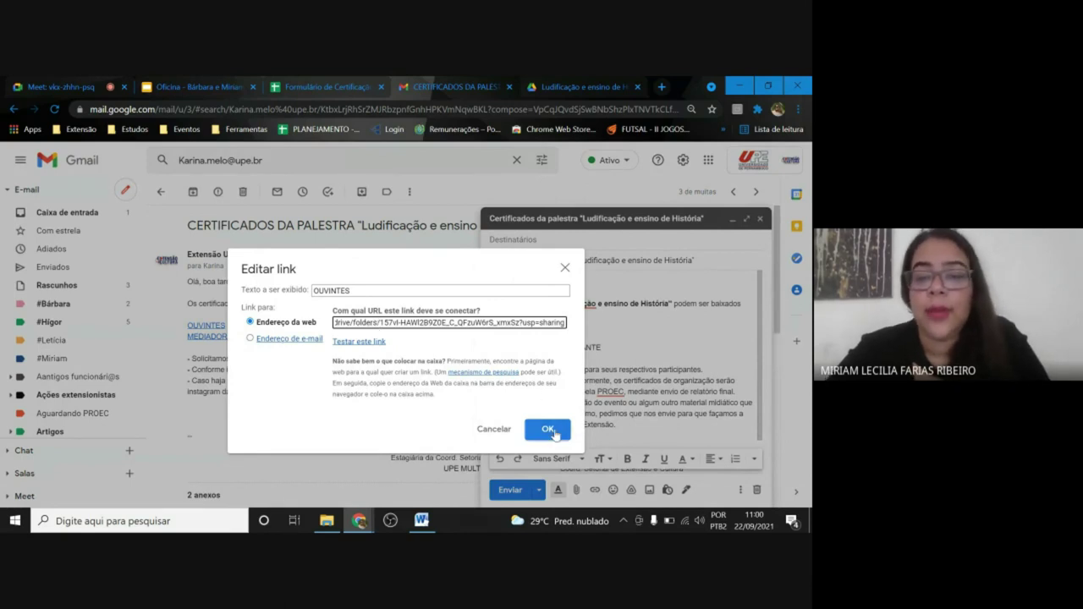
left_click(548, 430)
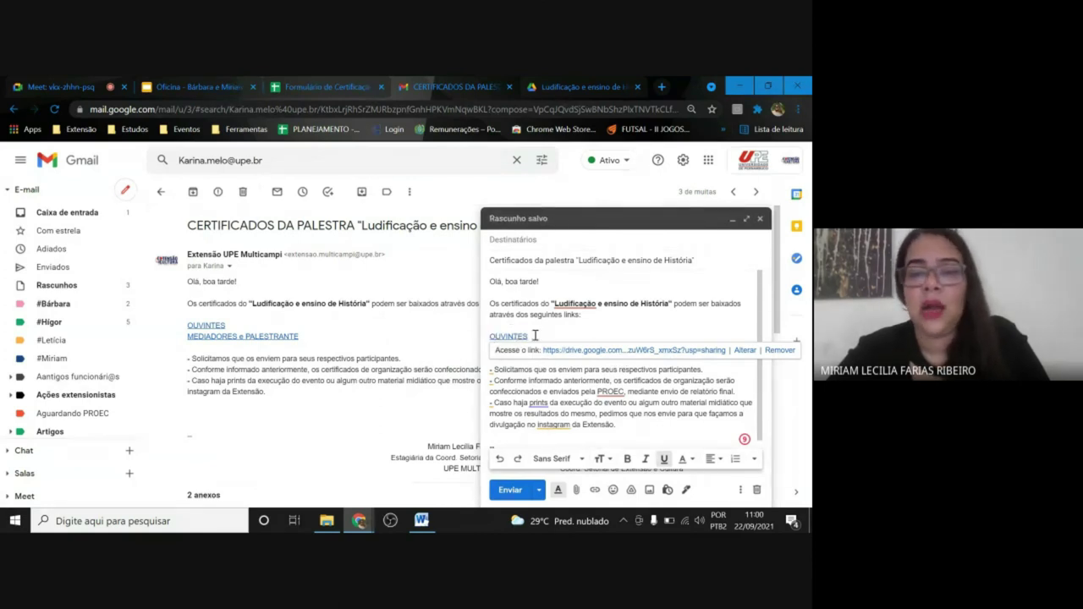
Generate and copy the shareable link of the MEDIADORES e PALESTRANTE folder in Drive.
left_click(584, 86)
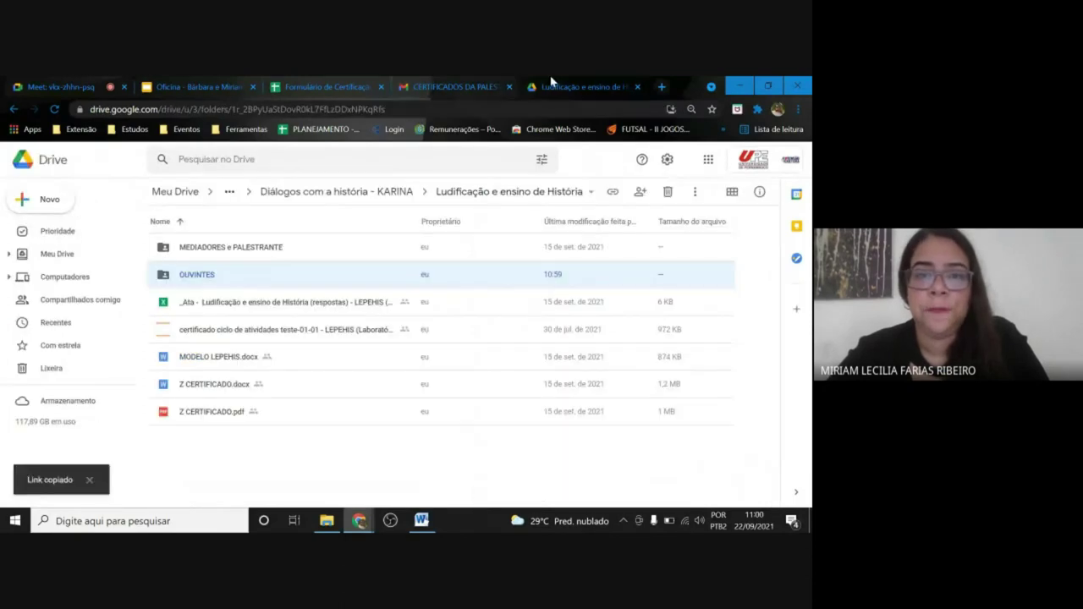
left_click(218, 250)
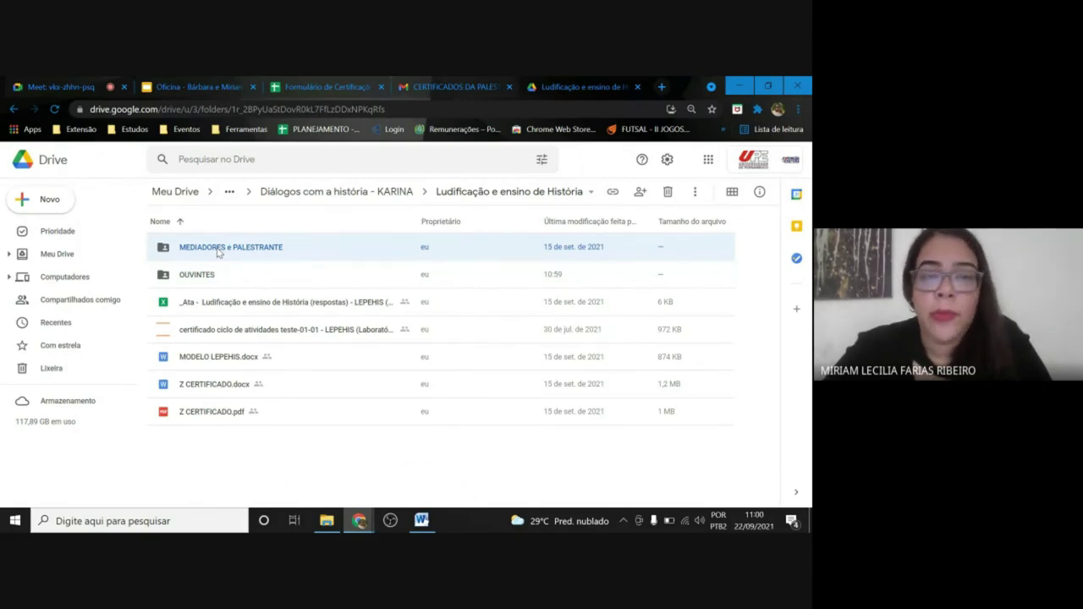
right_click(218, 251)
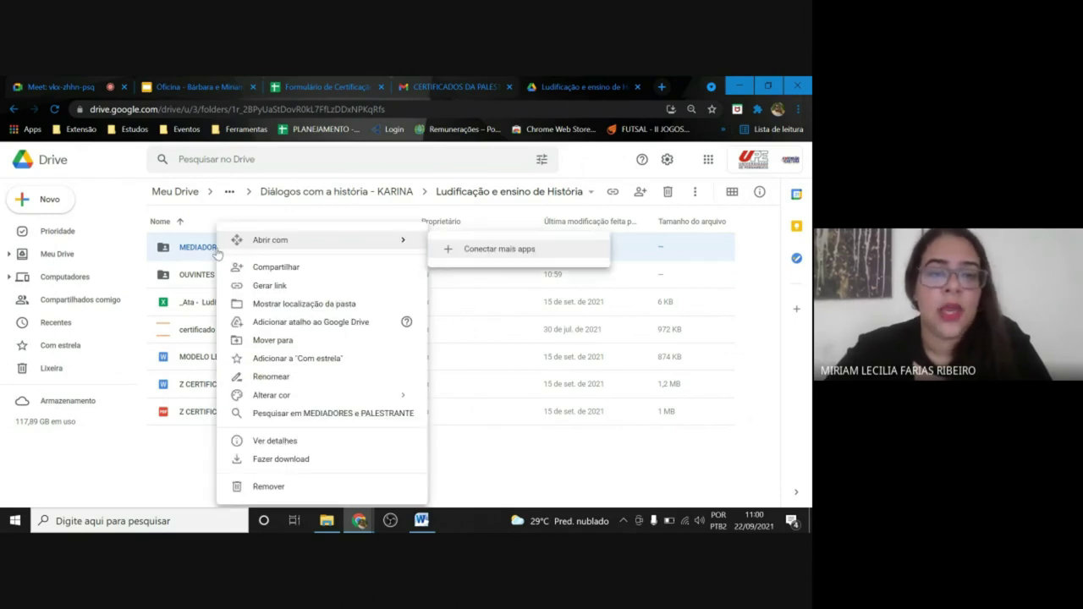
left_click(267, 287)
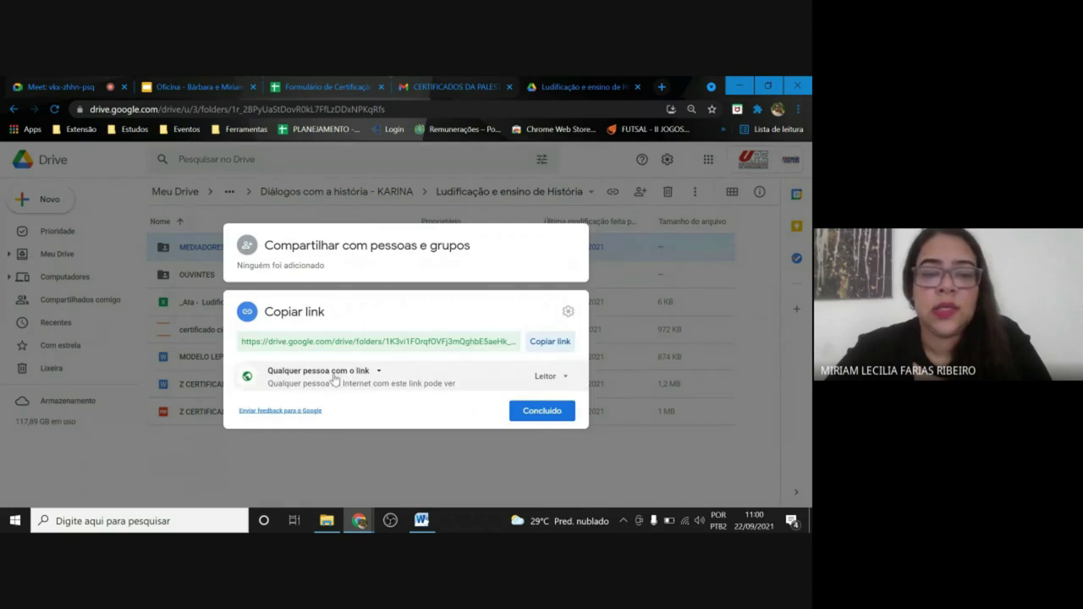
left_click(547, 343)
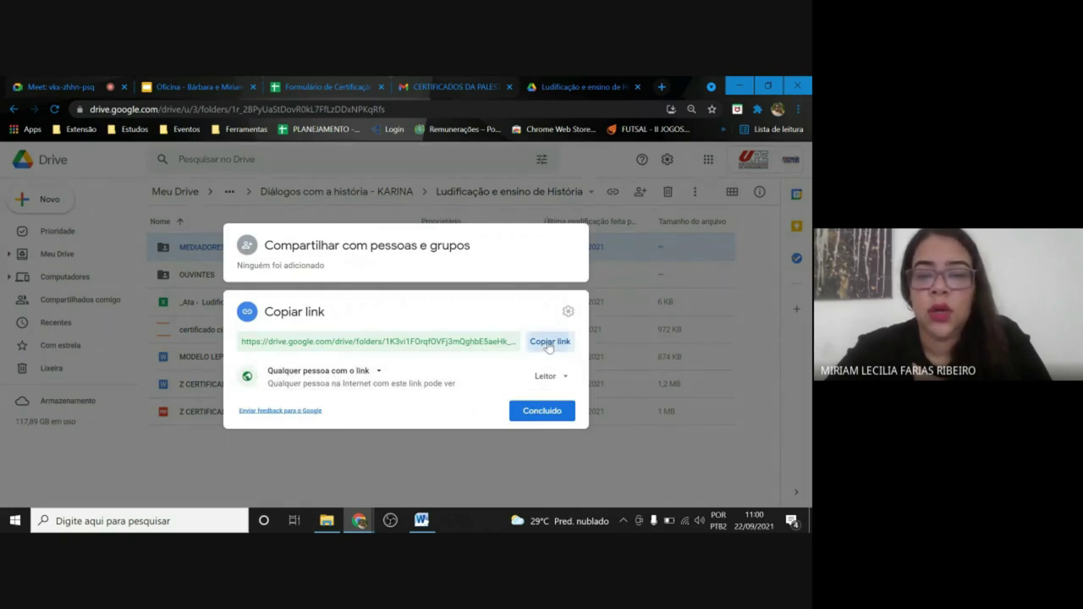
left_click(549, 413)
Hyperlink the whole MEDIADORES e PALESTRANTE line in the Gmail draft to the copied folder URL.
left_click(455, 84)
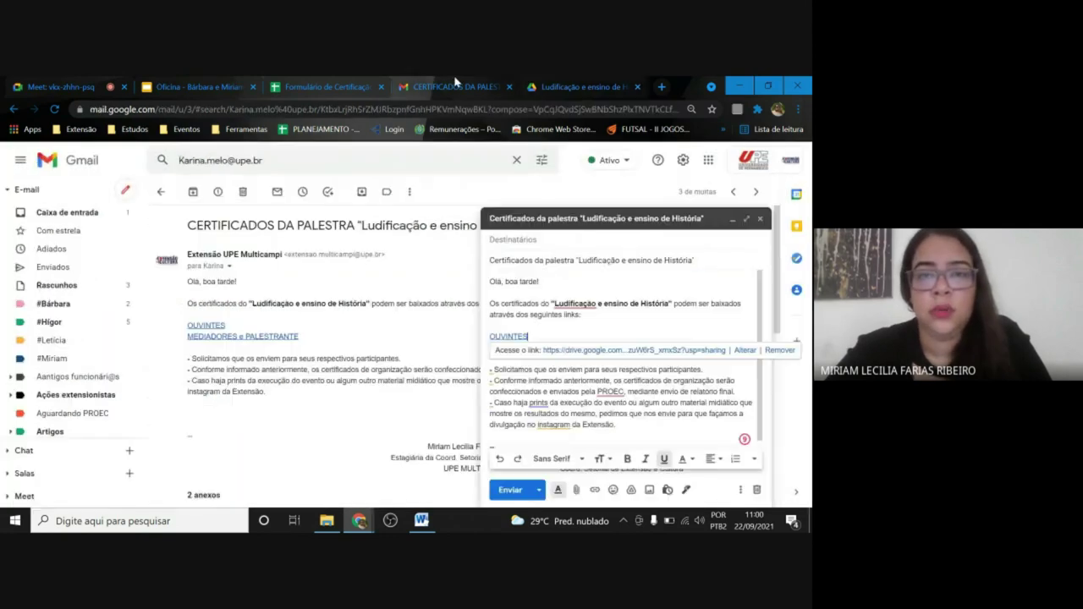
left_click(520, 354)
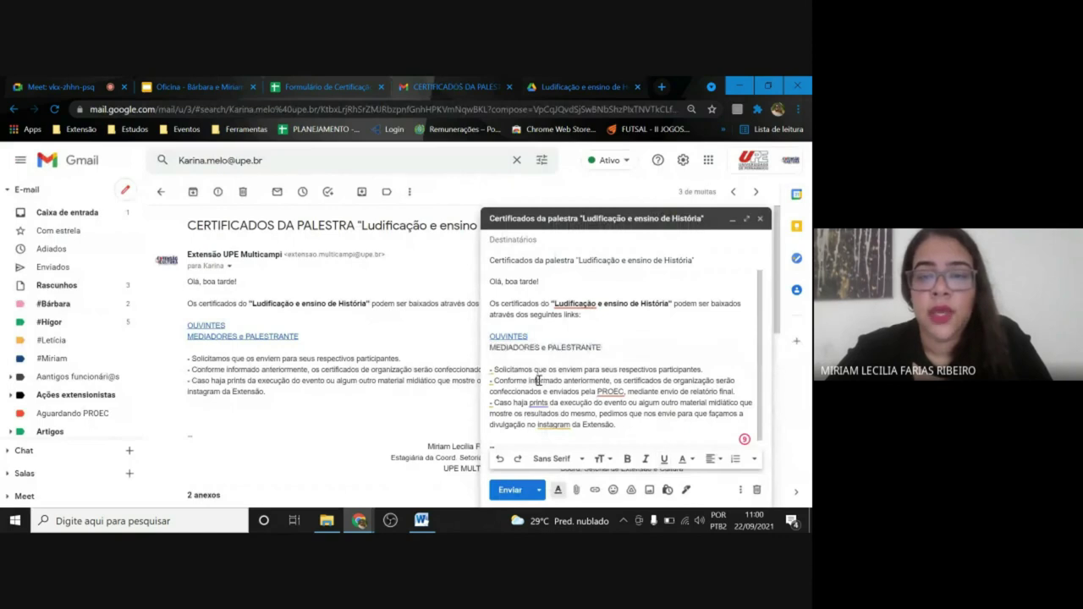
triple_click(498, 349)
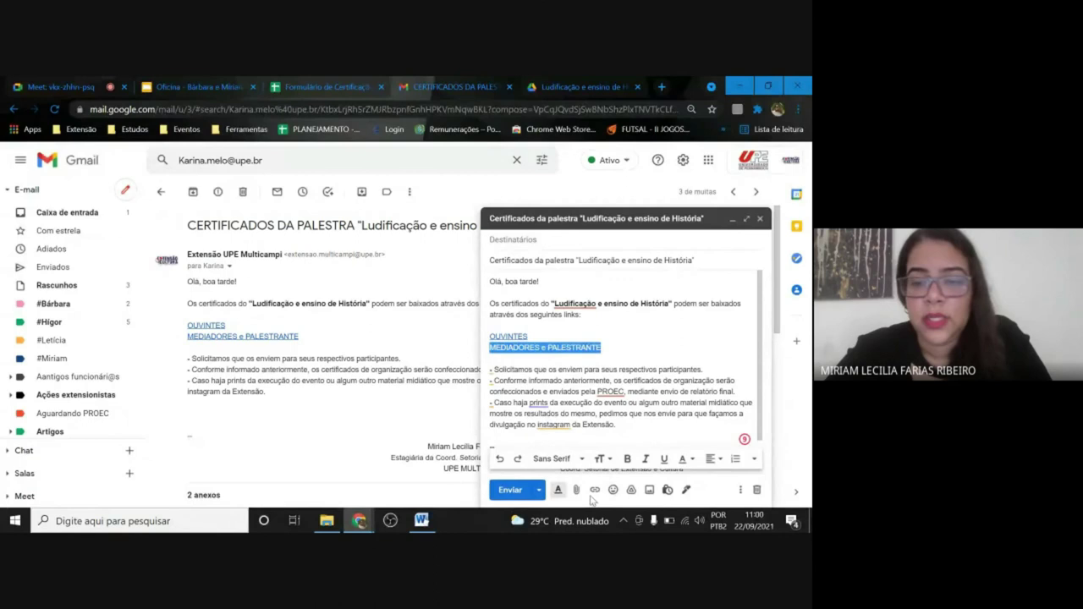
left_click(595, 490)
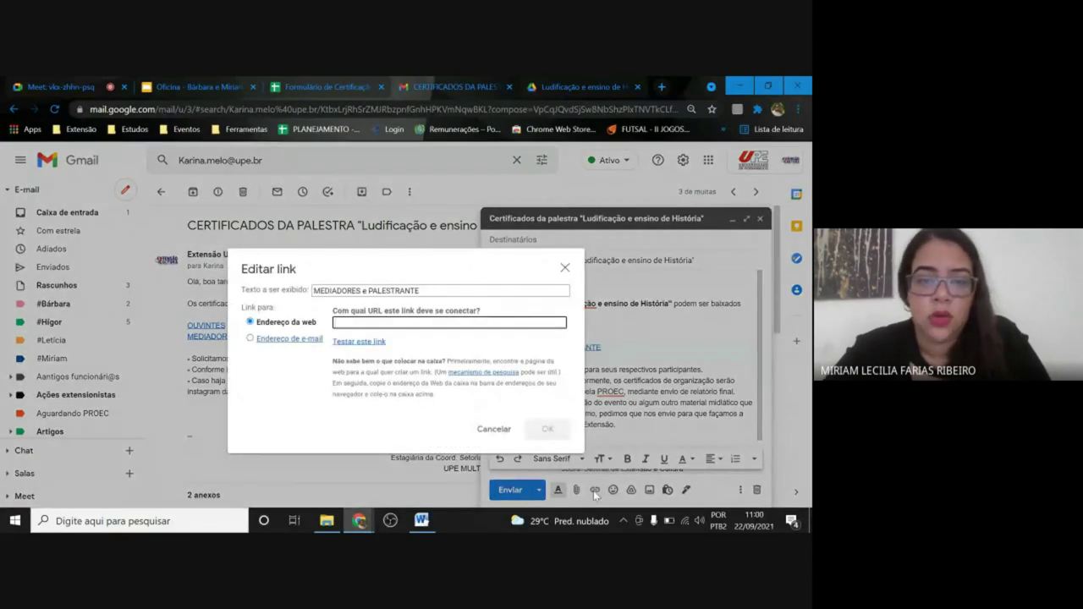
key("ctrl+v")
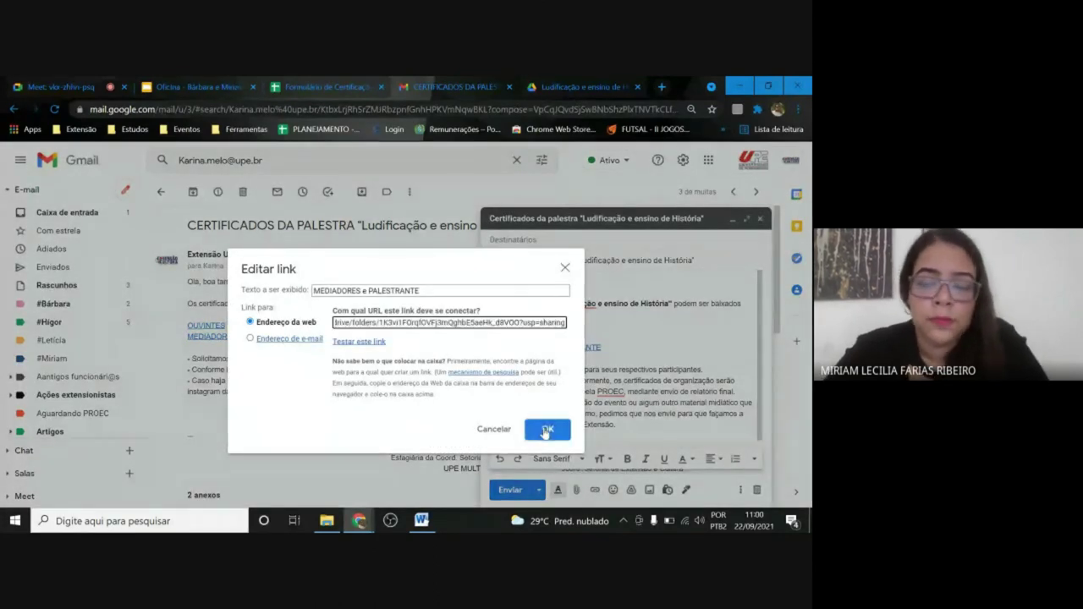
left_click(546, 431)
left_click(624, 409)
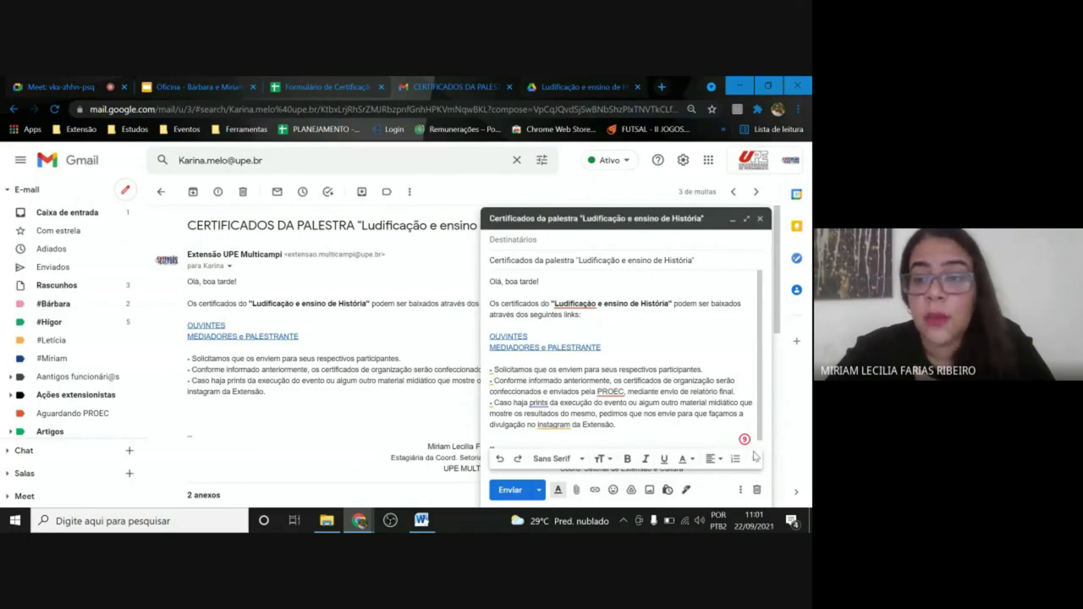
scroll(759, 448, "down", 2)
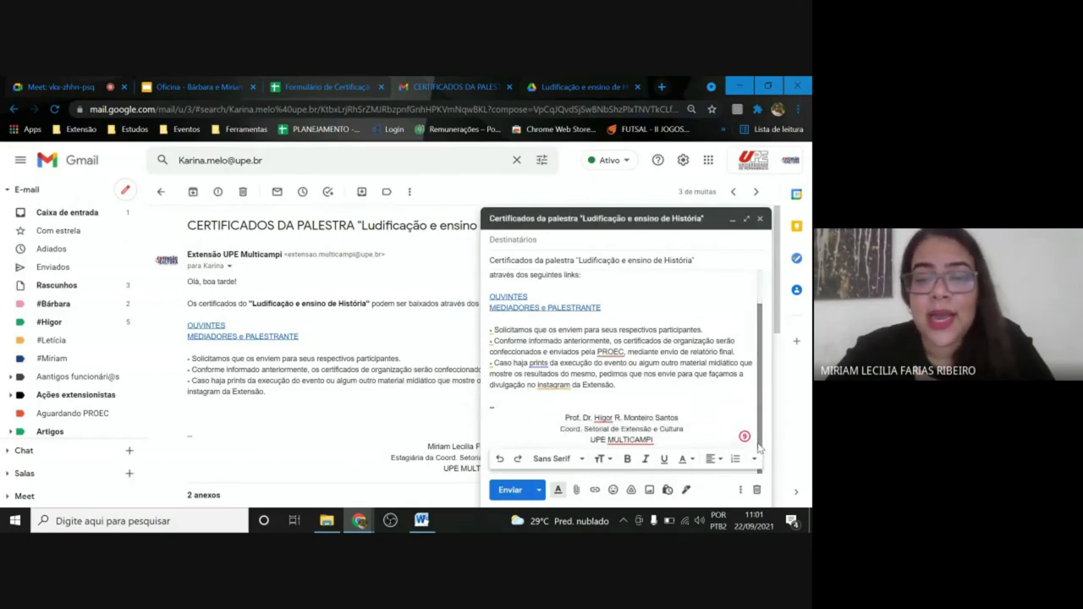
left_click(193, 86)
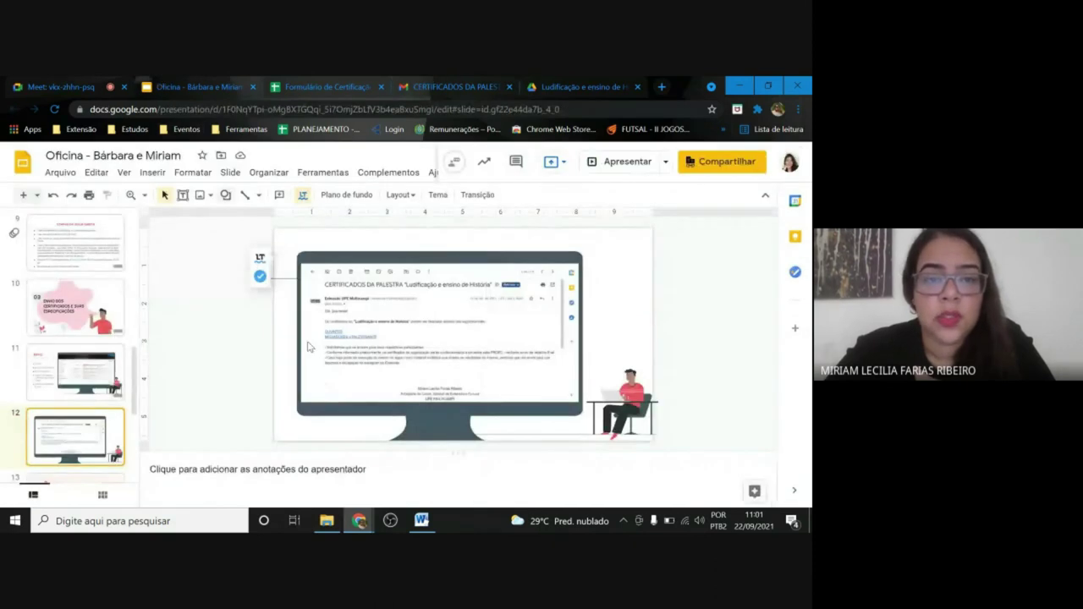
Check the ENVIO checklist on slide 11, then return to the Gmail draft.
left_click(72, 368)
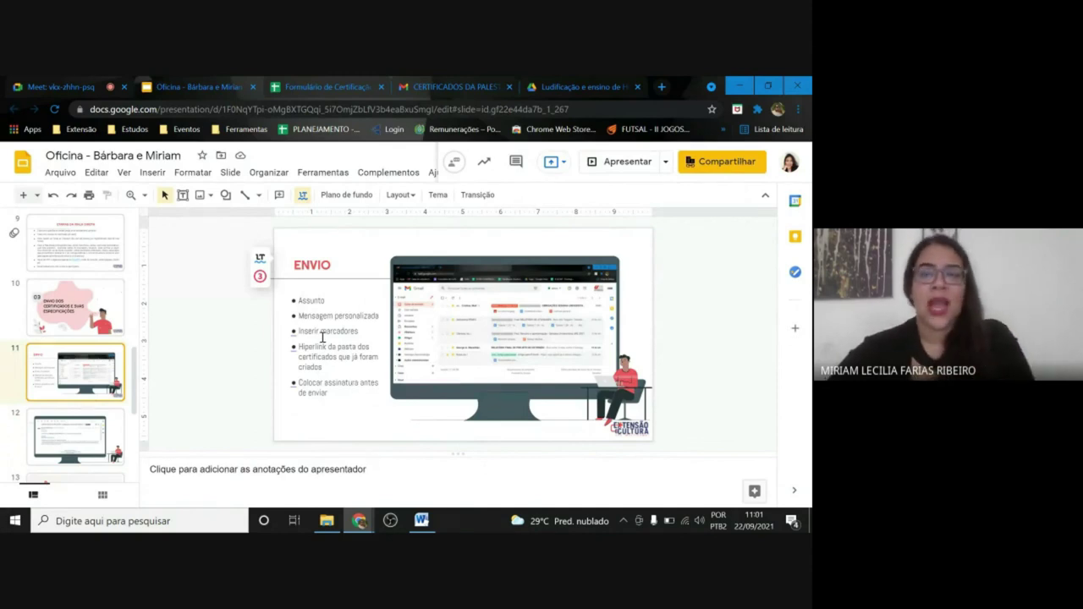
left_click(472, 81)
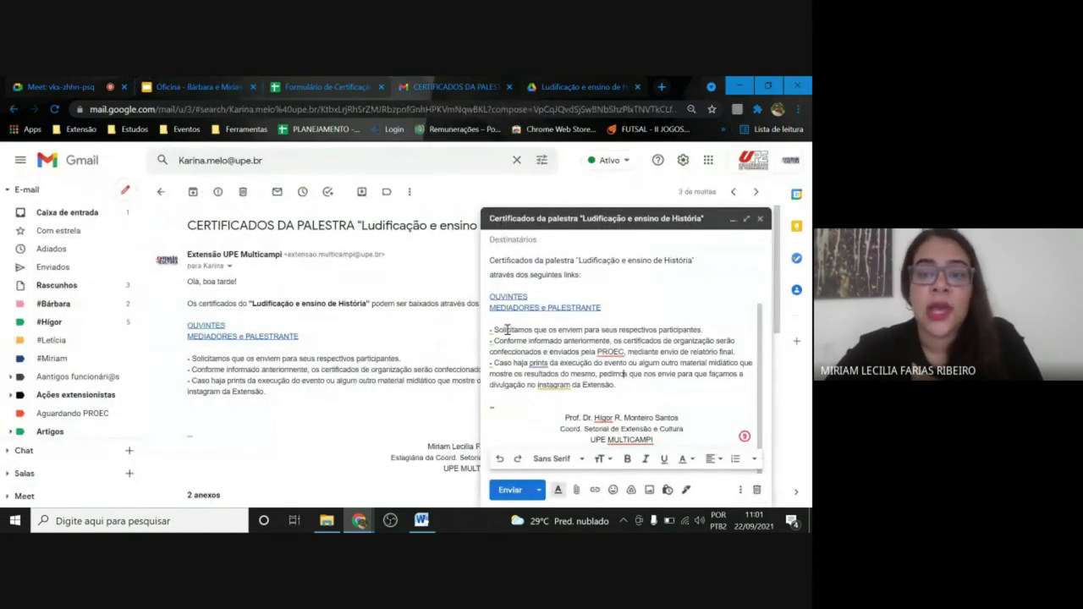
Swap the draft's signature from the professor's to the intern's saved signature.
left_click(685, 489)
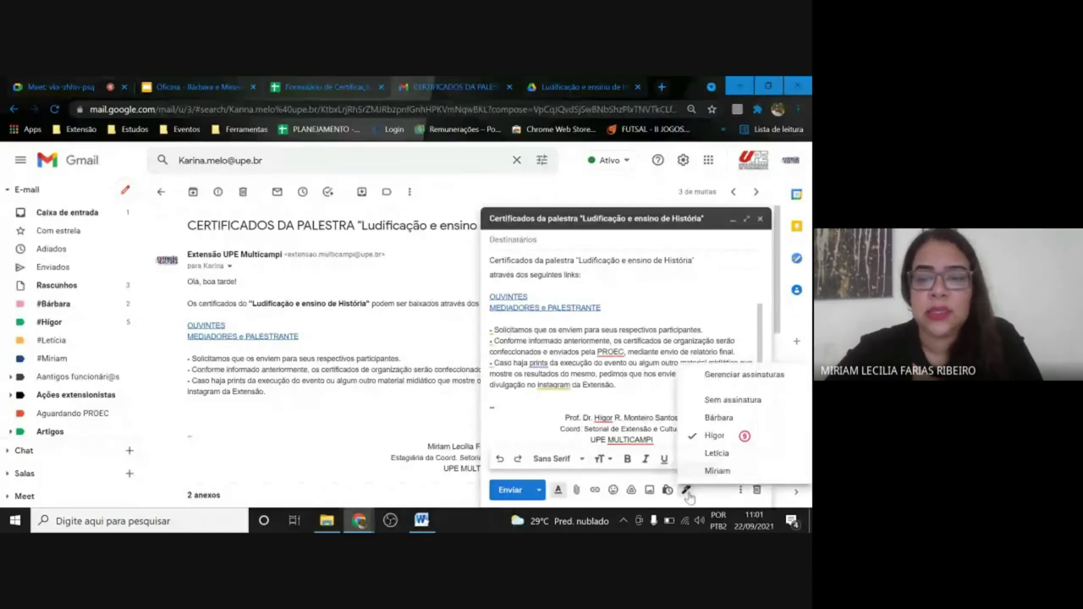
left_click(717, 471)
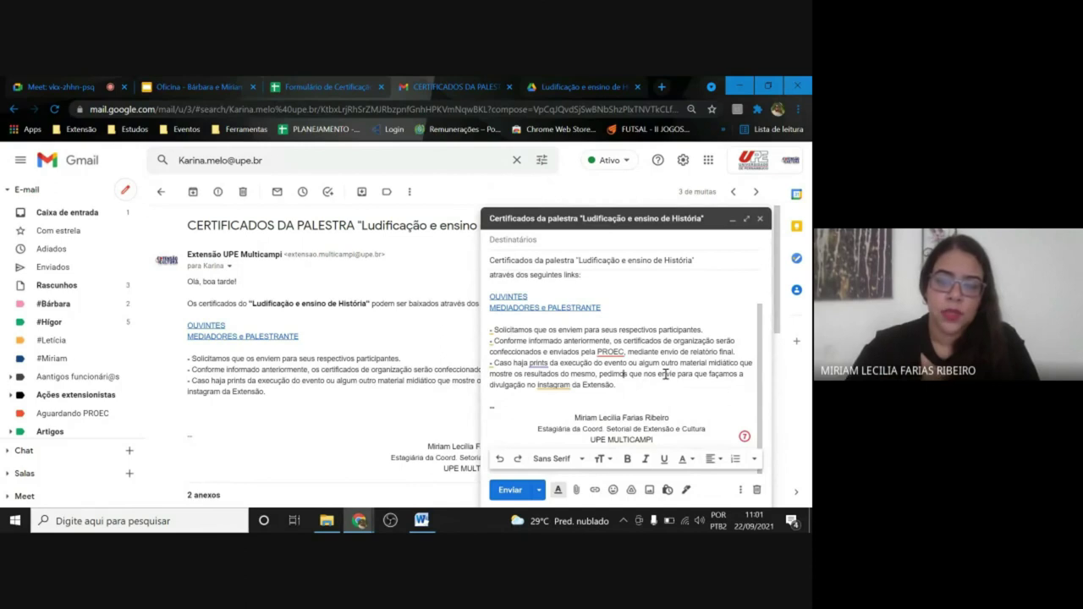
left_click(686, 490)
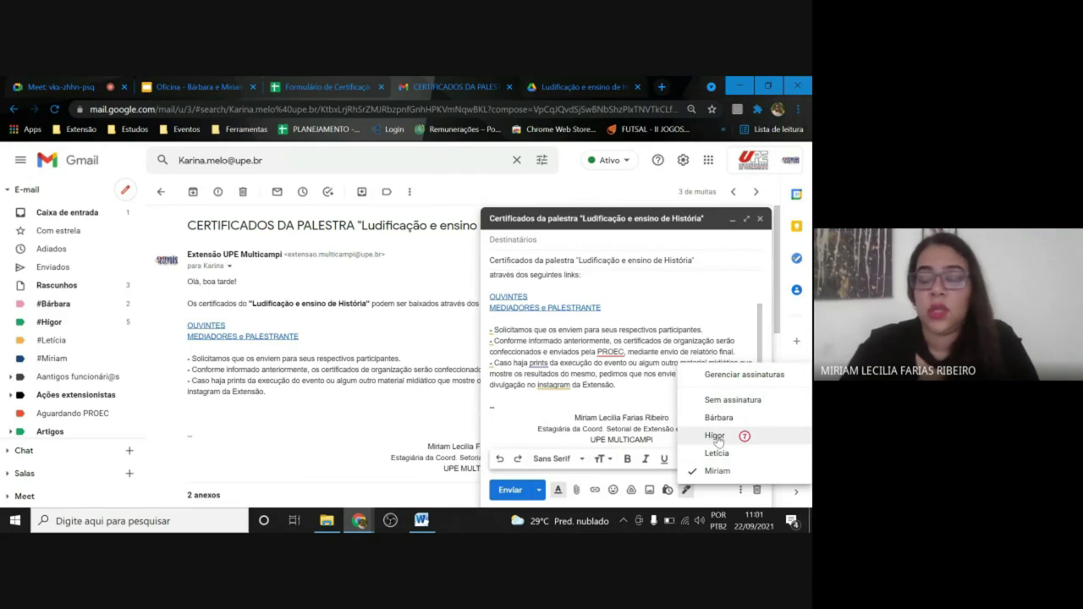
left_click(598, 408)
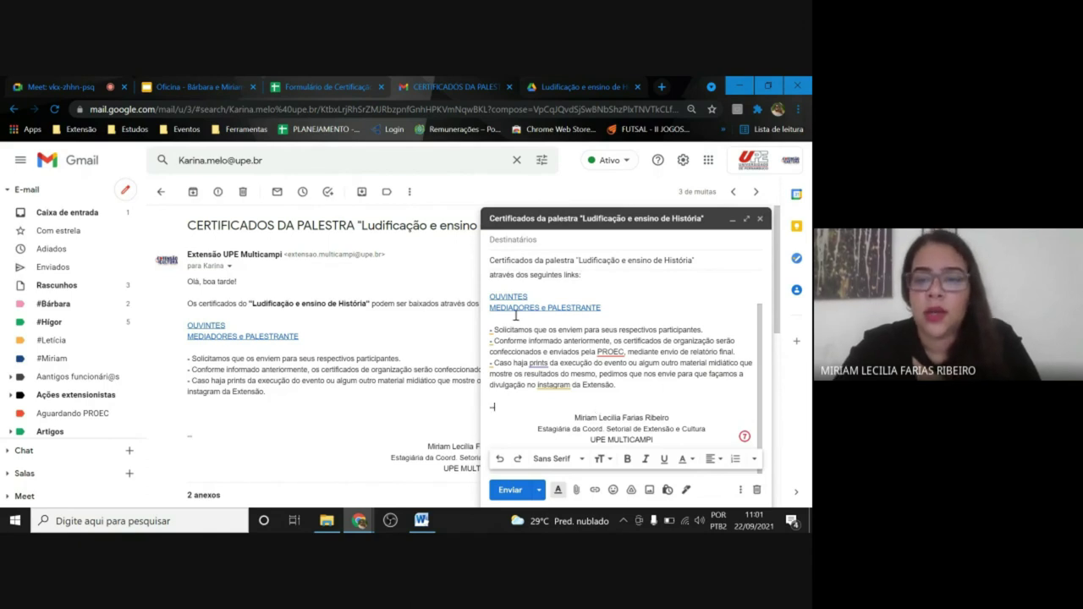
Minimize the draft and reopen the earlier Ludificação e ensino de História certificate email.
left_click(733, 220)
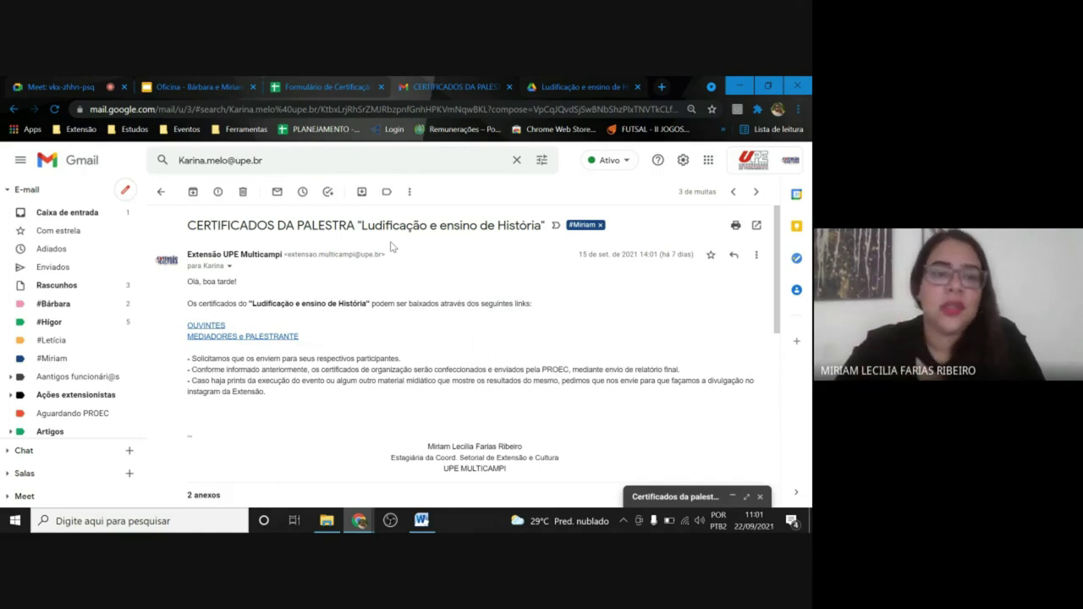
left_click(159, 193)
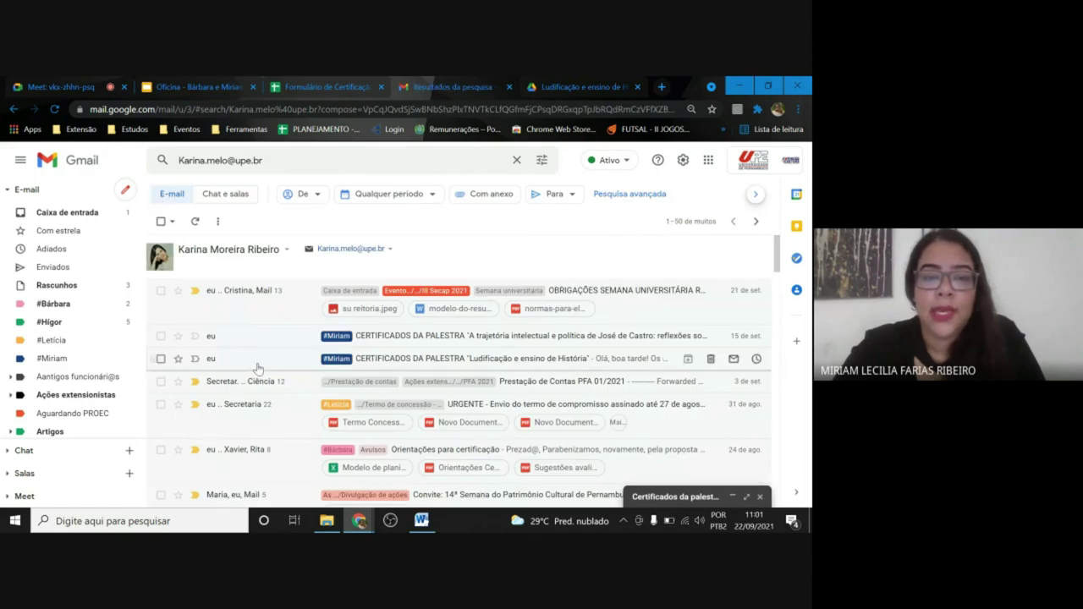
left_click(258, 360)
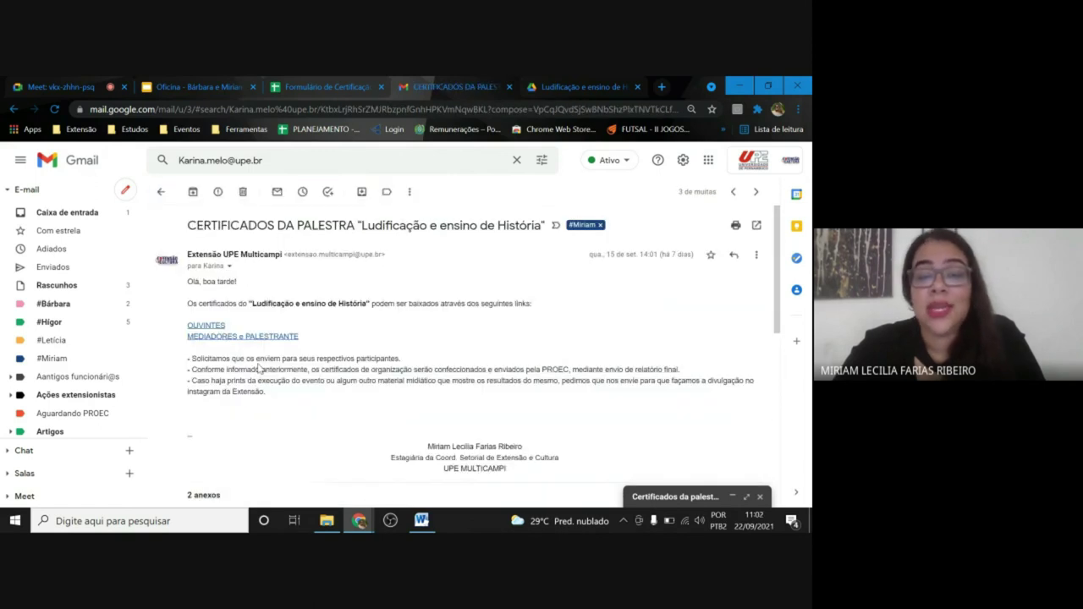
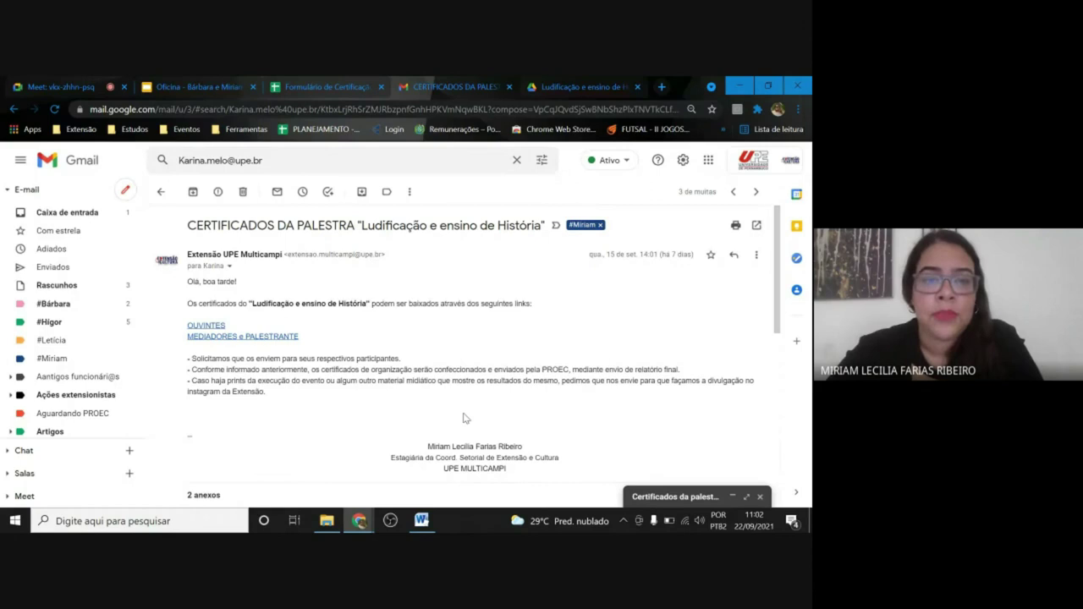
Label the lecture certificates email #Miriam and return to the Oficina workshop slideshow.
left_click(387, 193)
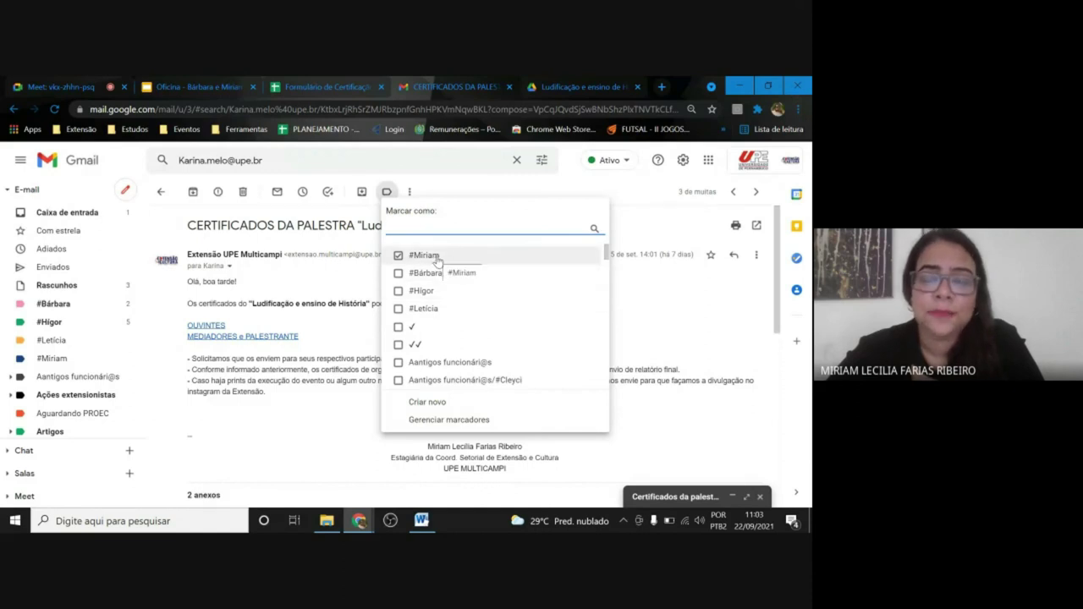
left_click(300, 279)
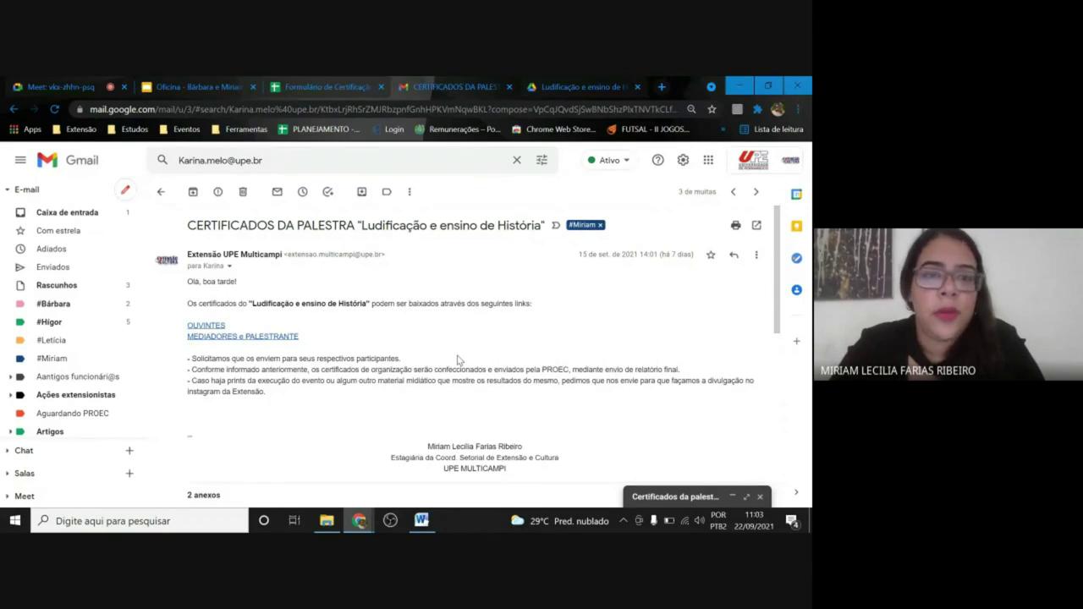
left_click(202, 80)
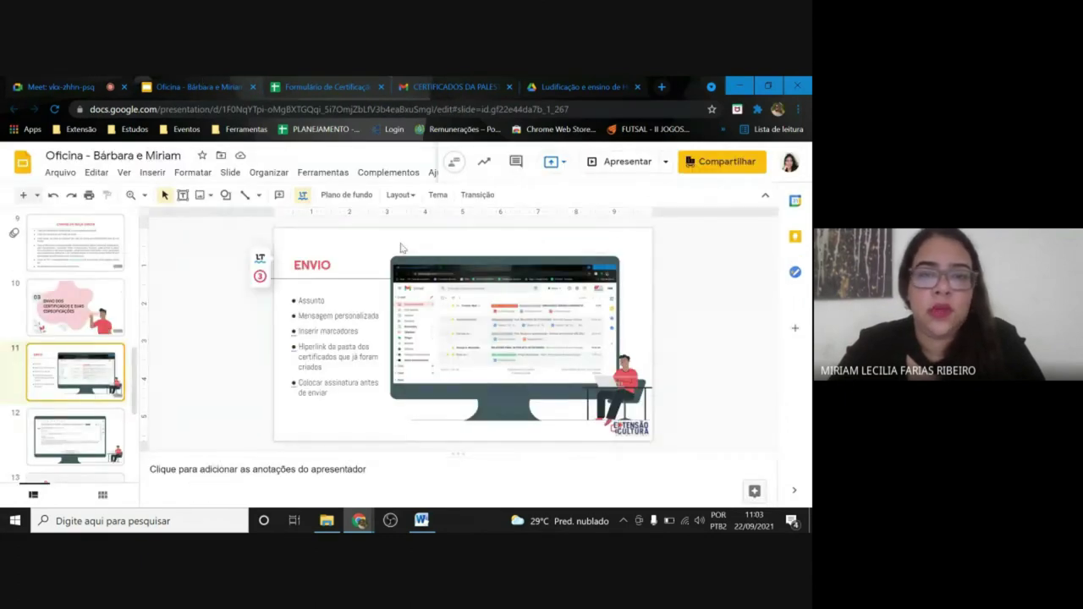
Present the slideshow full-screen from slide 11 'ENVIO' and move to the next slide.
left_click(614, 164)
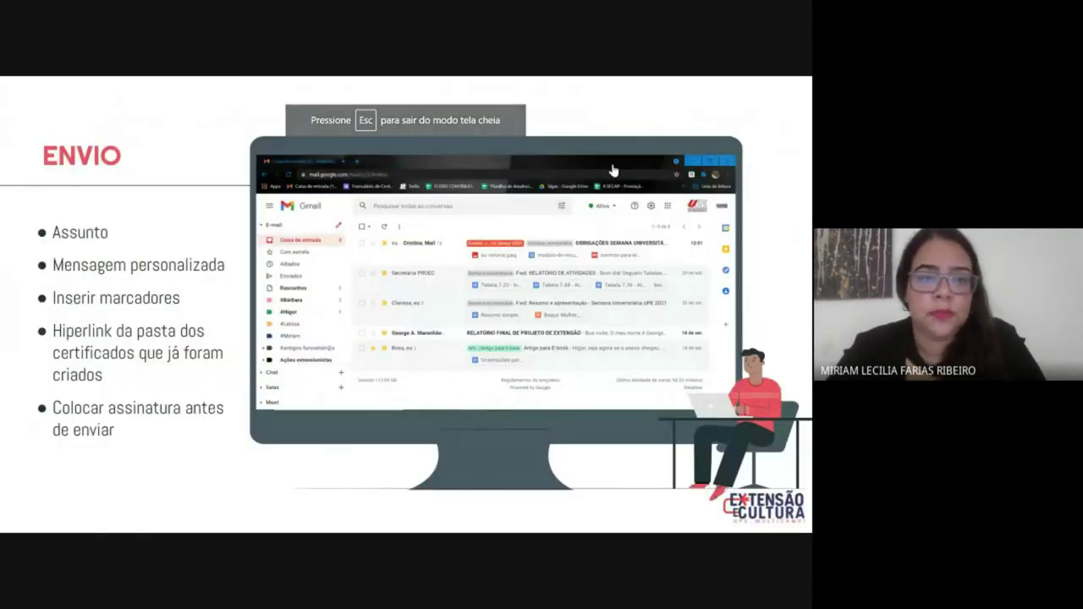
key("Right")
key("Right")
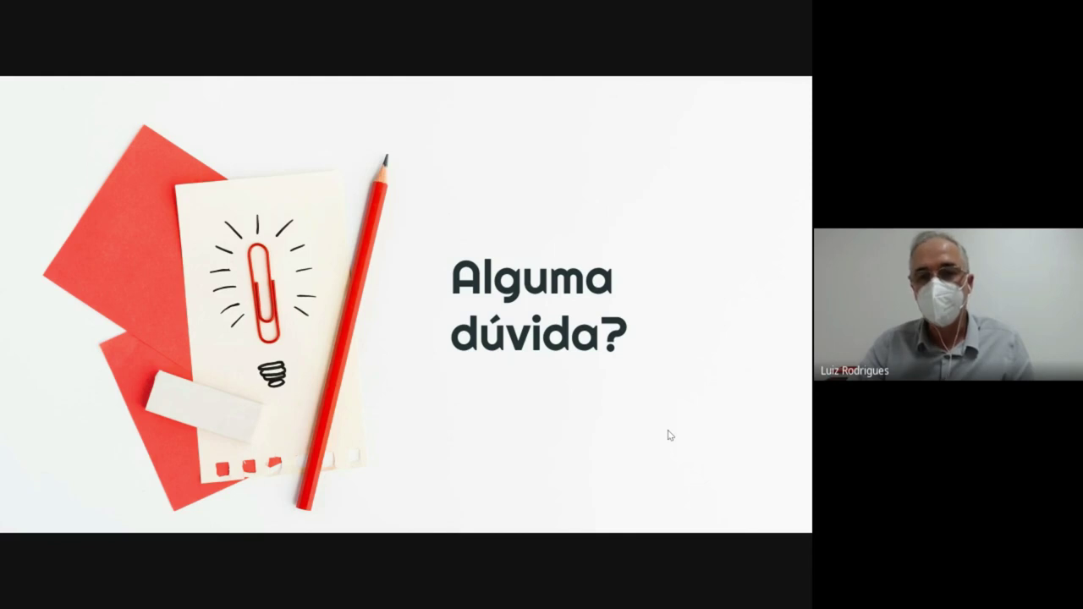
Step forward to DICAS e INFORMES, then back to the 'Alguma dúvida?' slide.
key("Right")
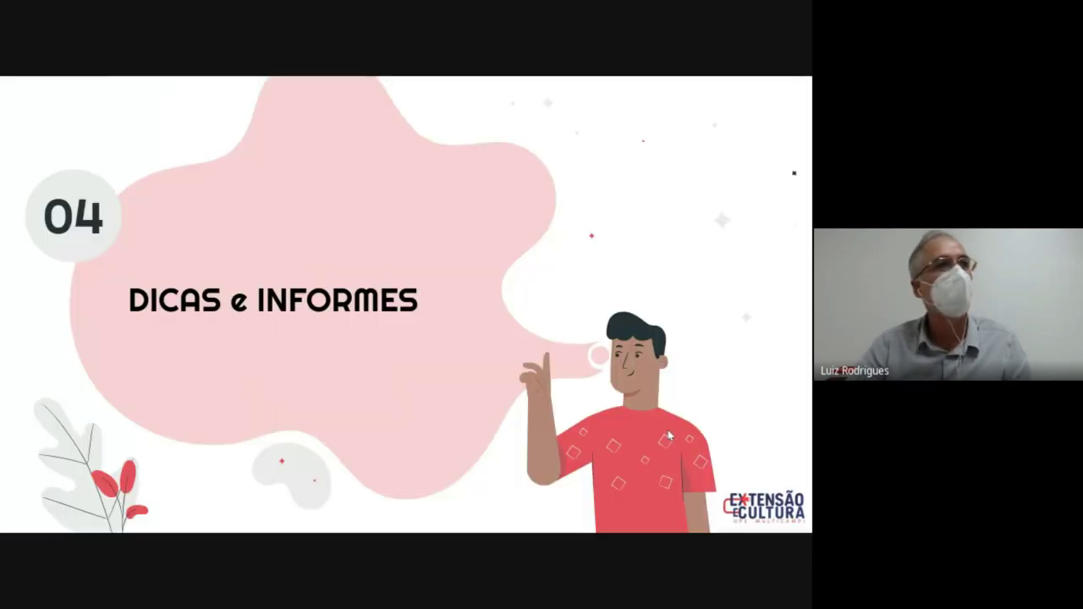
key("Left")
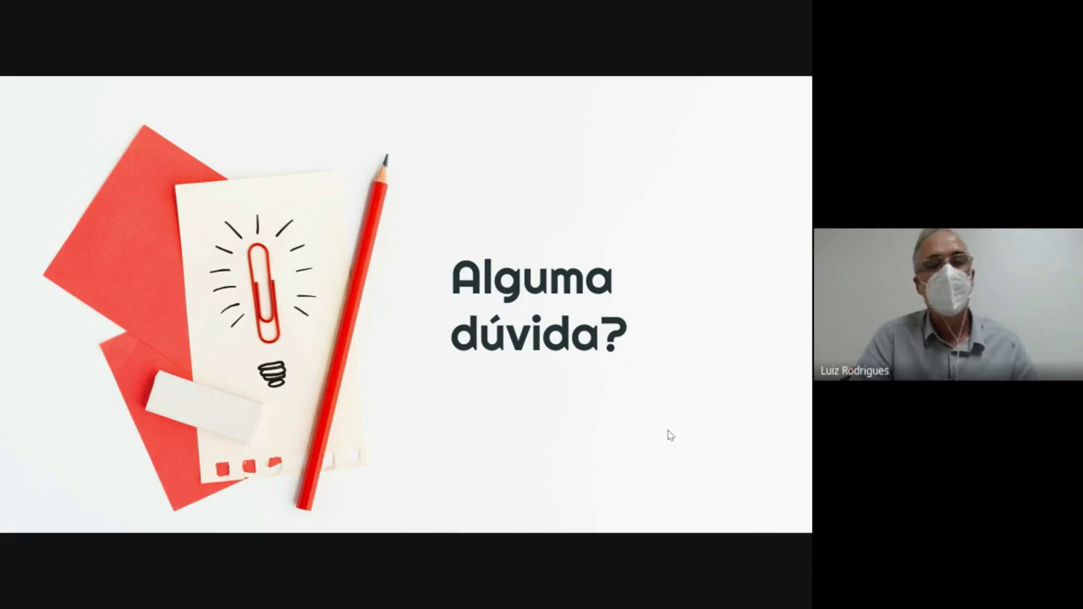
Advance through the DICAS tips slide to the final 'Obrigada!' thank-you slide.
key("Right")
key("Right")
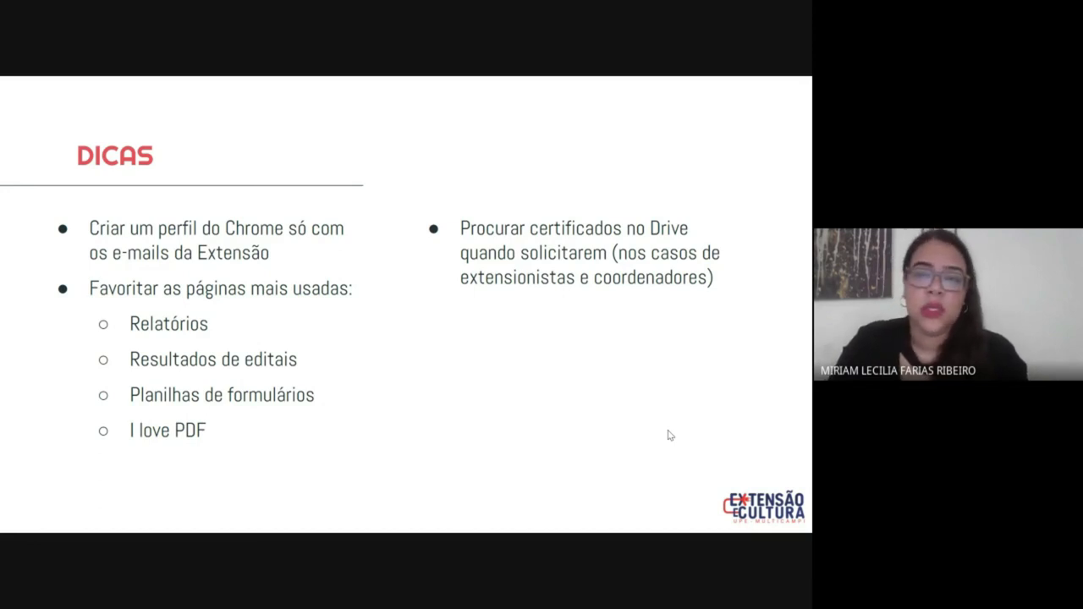
key("Right")
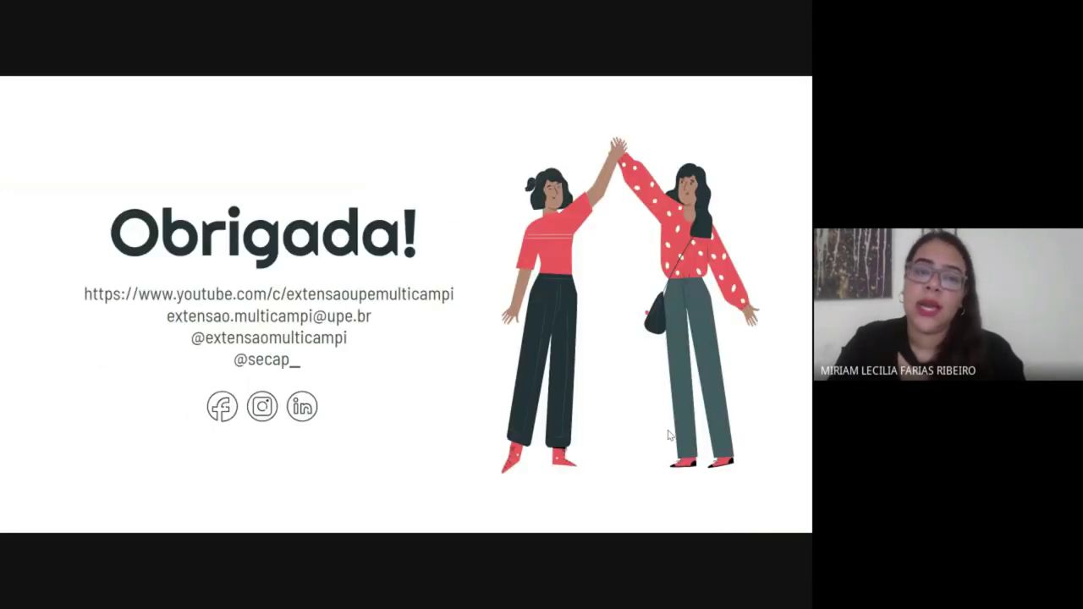